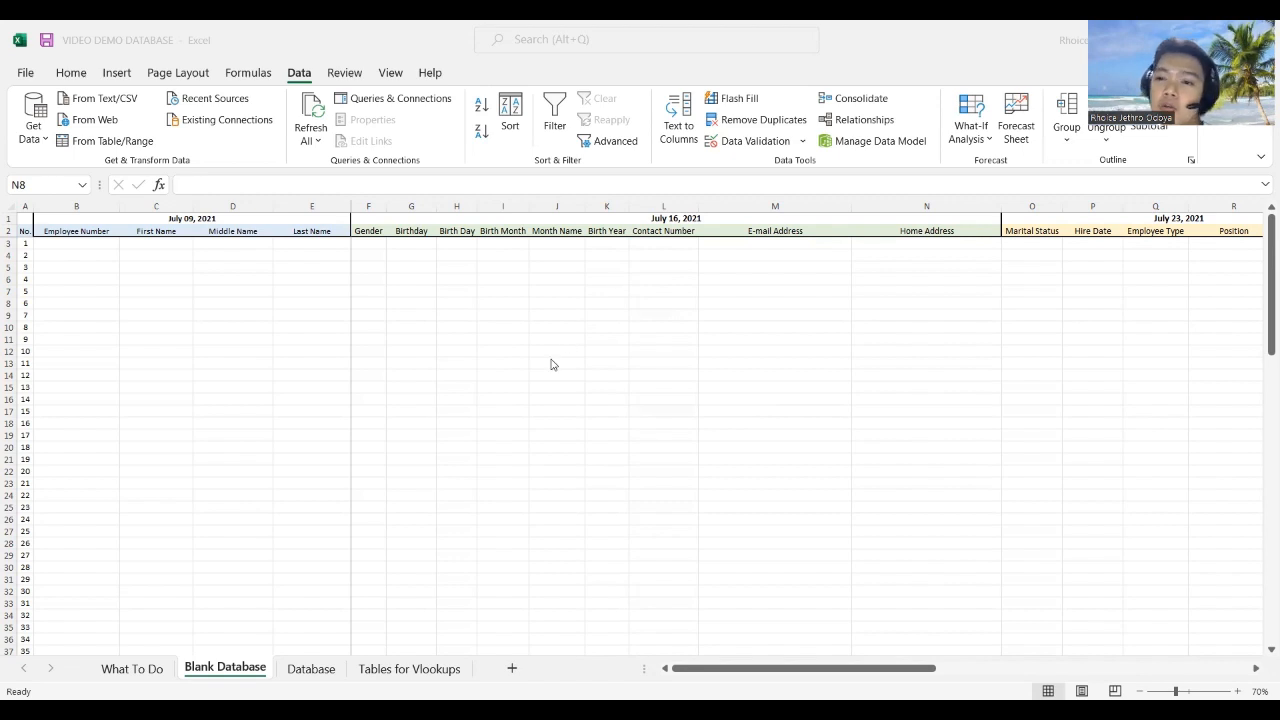
Step: Inspect the Employee Number, First Name, July 23, 2021 date and Marital Status columns
{"action": "left_click", "coordinate": [170, 244]}
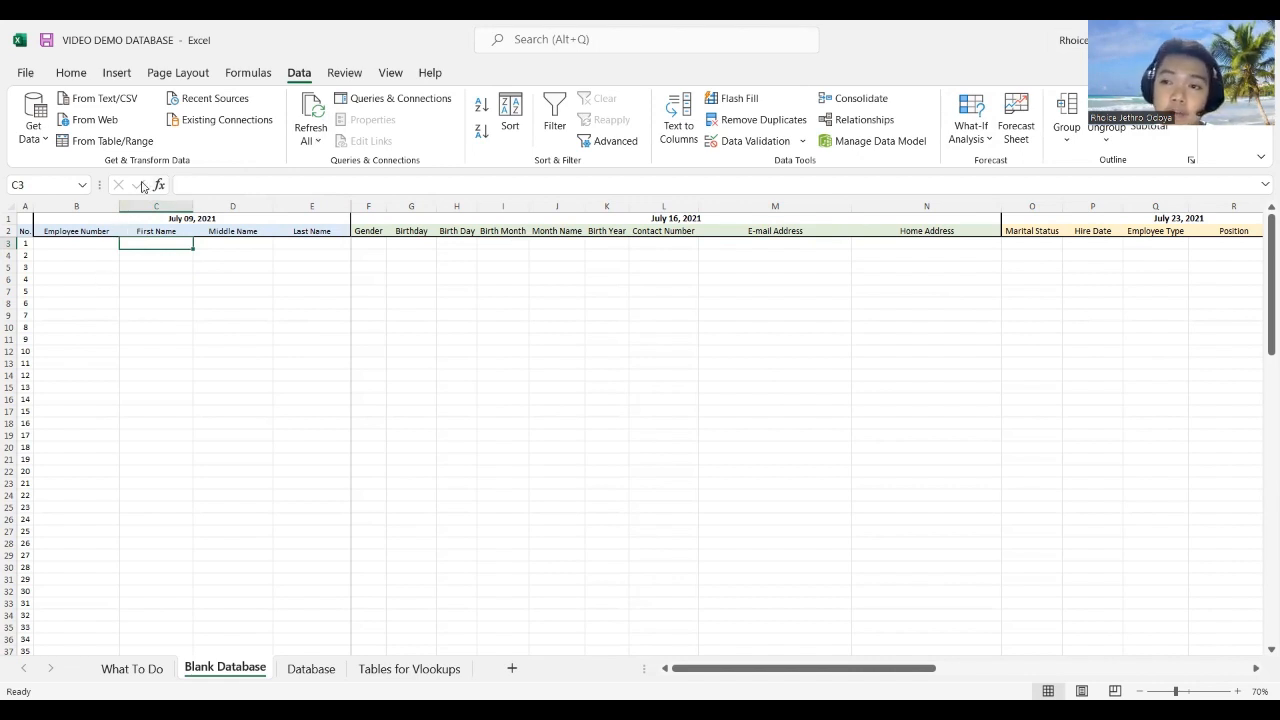
{"action": "left_click", "coordinate": [75, 229]}
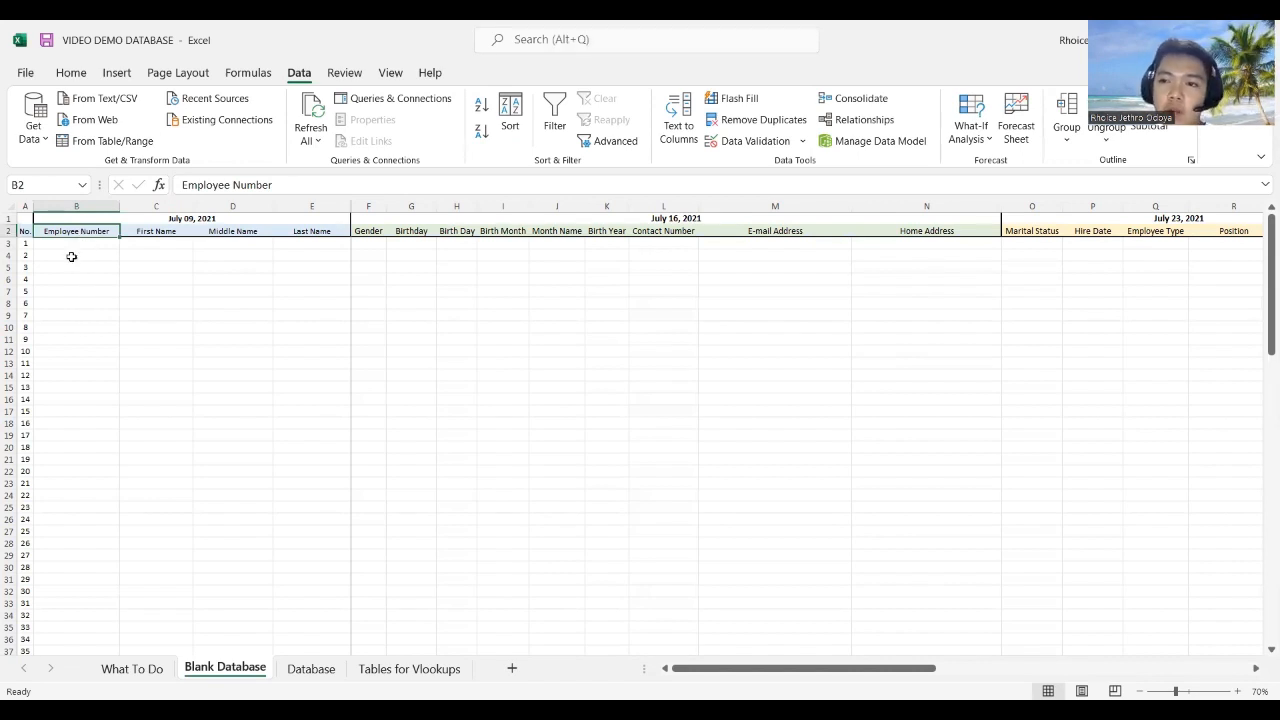
{"action": "left_click", "coordinate": [80, 245]}
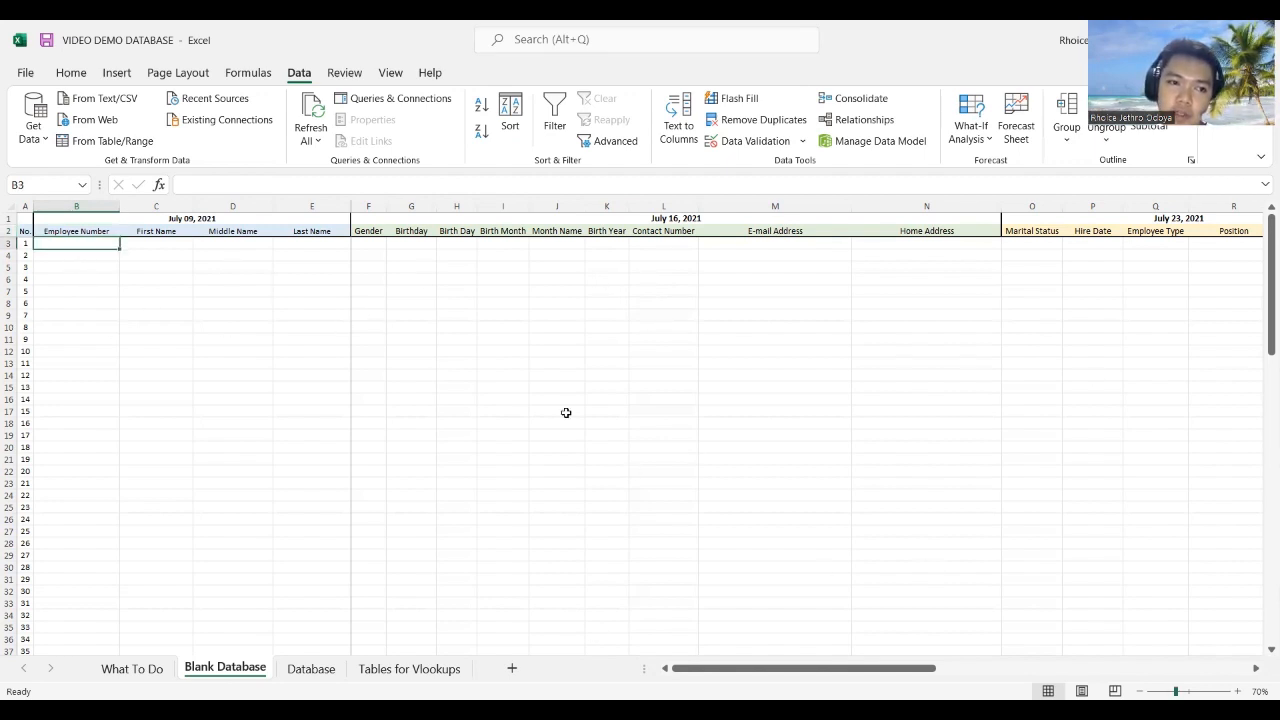
{"action": "left_click", "coordinate": [76, 231]}
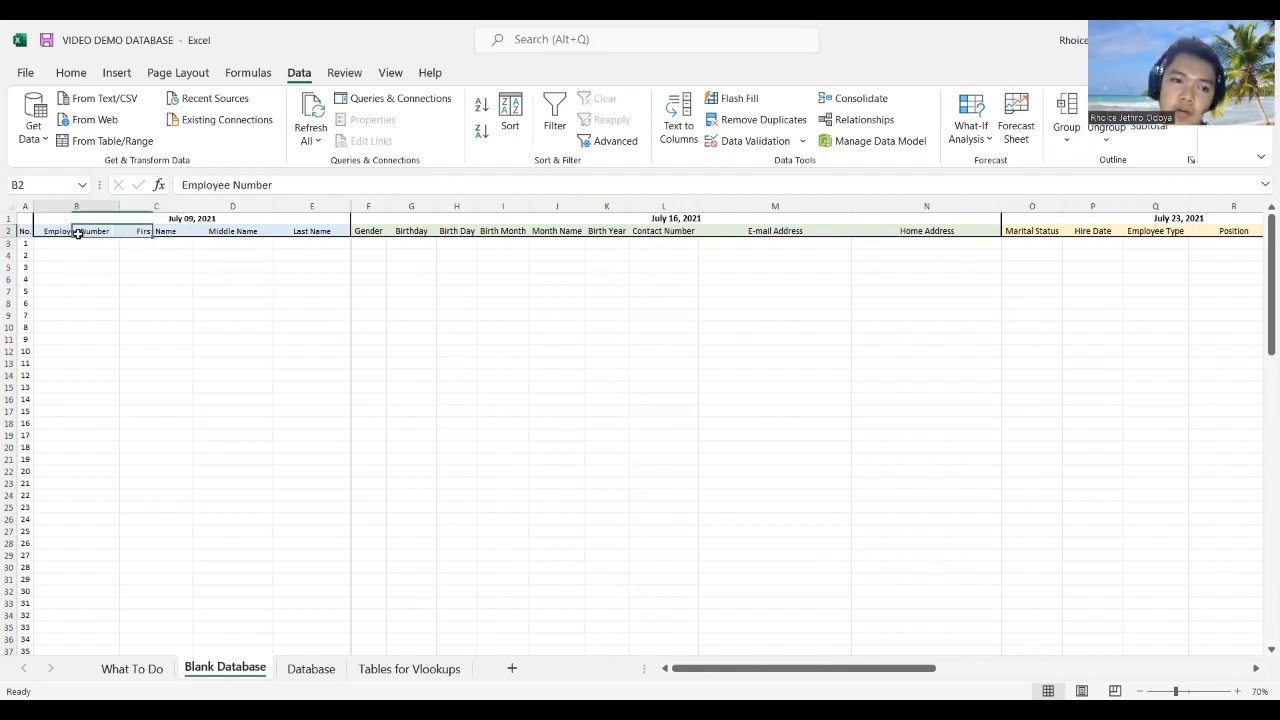
{"action": "left_click", "coordinate": [148, 231]}
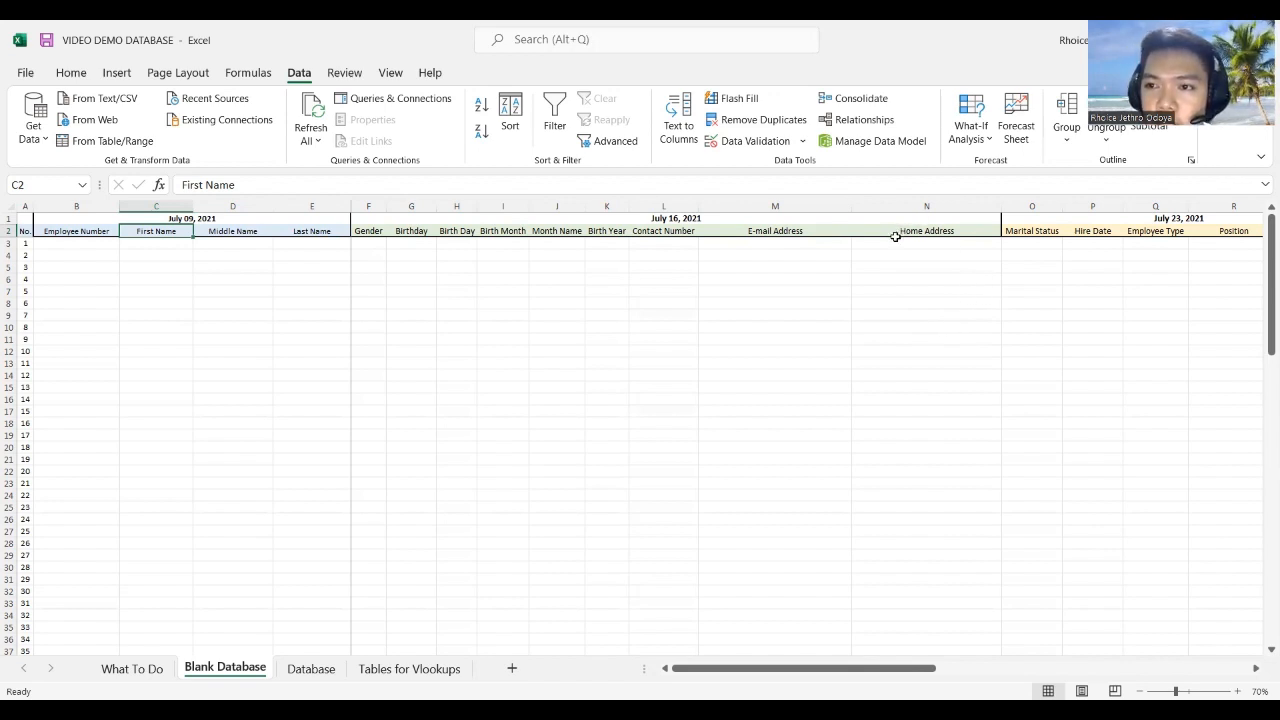
{"action": "left_click", "coordinate": [1046, 223]}
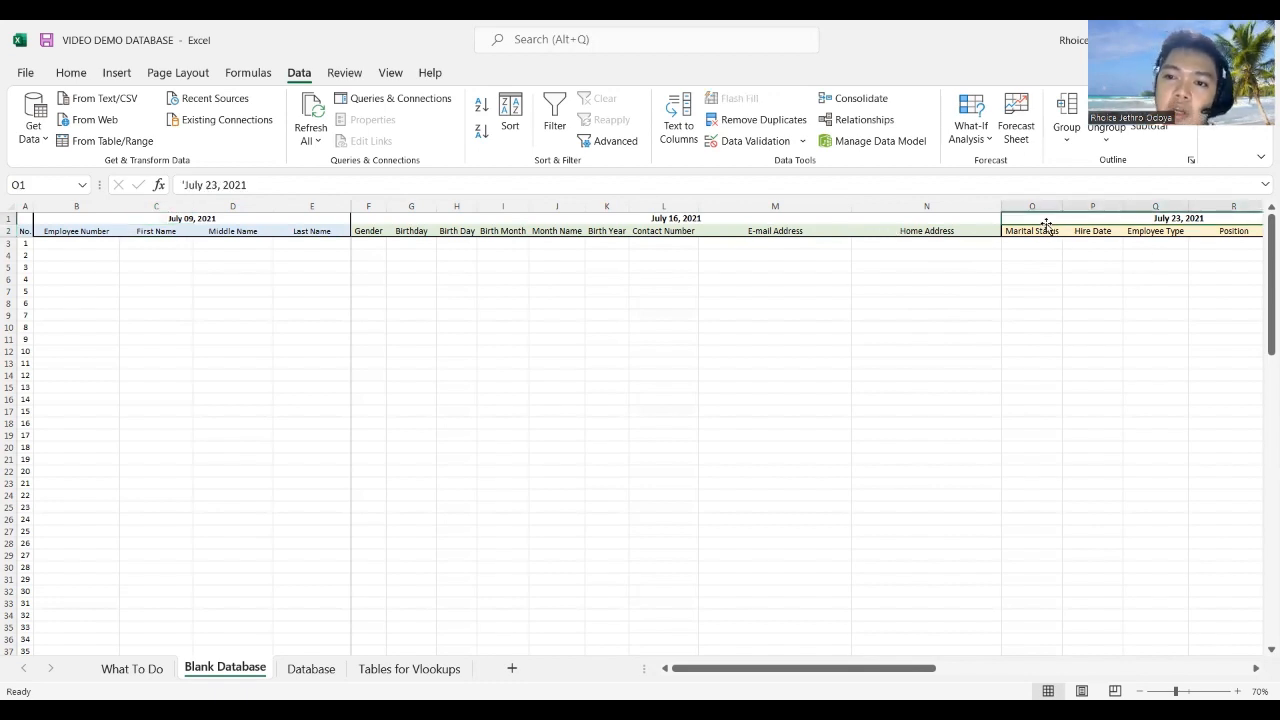
{"action": "left_click", "coordinate": [1040, 244]}
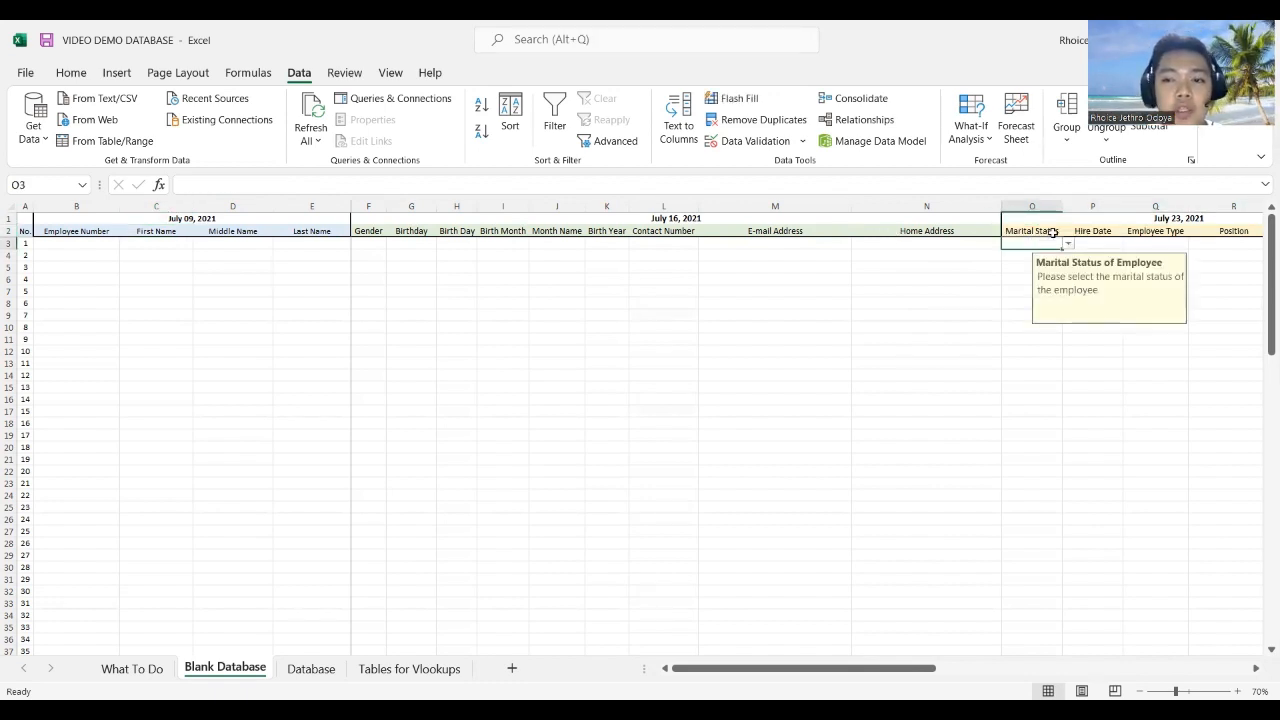
{"action": "left_click", "coordinate": [1006, 291]}
{"action": "left_click", "coordinate": [922, 296]}
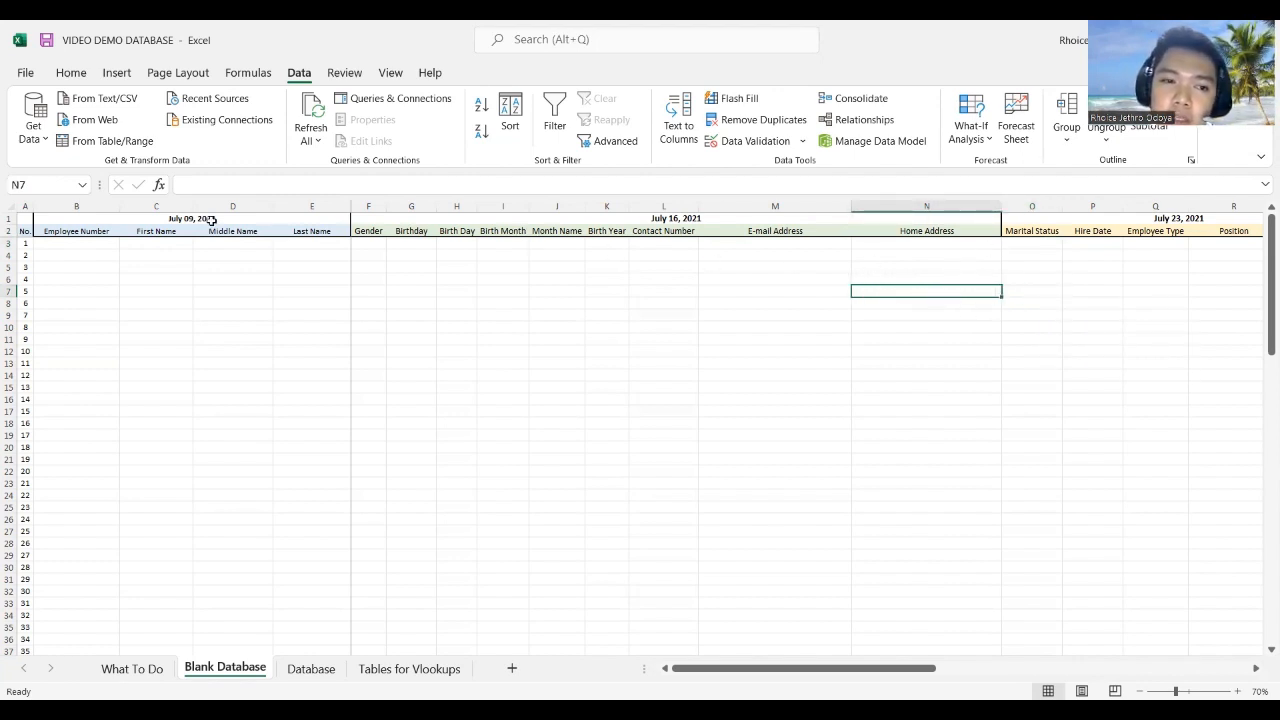
Step: Check cells C3, H3, B2 and B4 of the first record row
{"action": "left_click", "coordinate": [157, 246]}
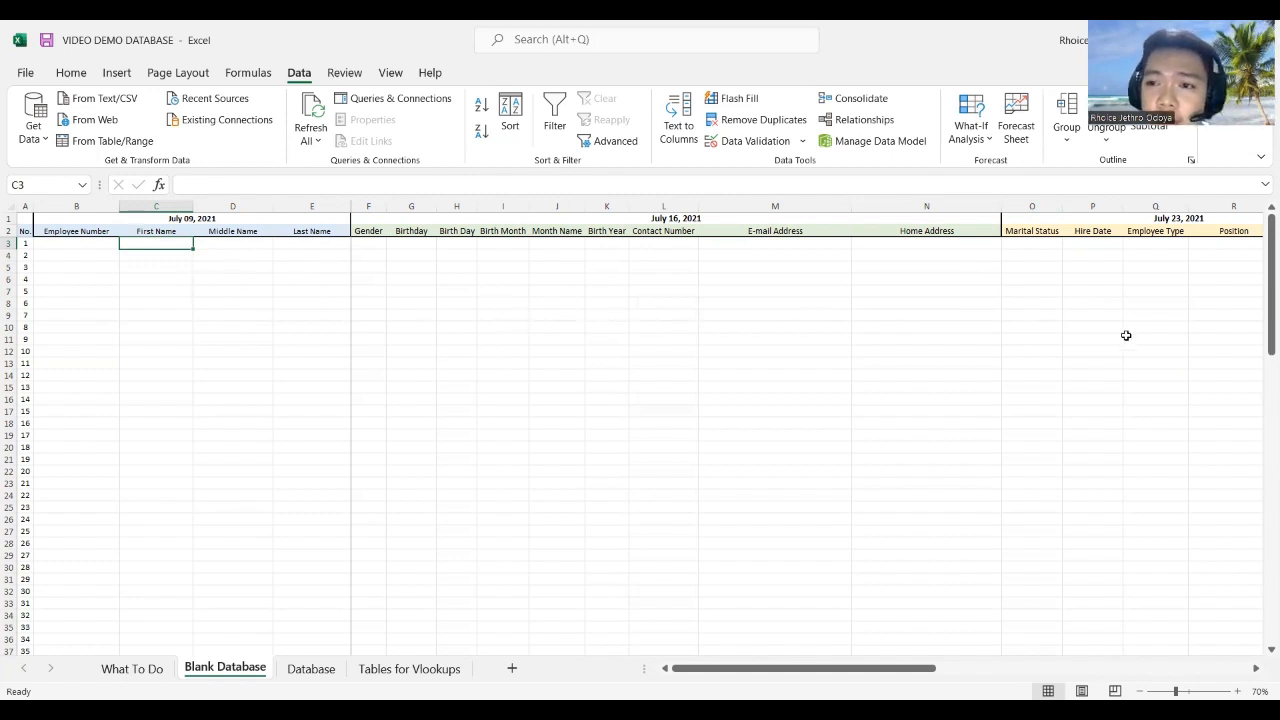
{"action": "left_click", "coordinate": [455, 243]}
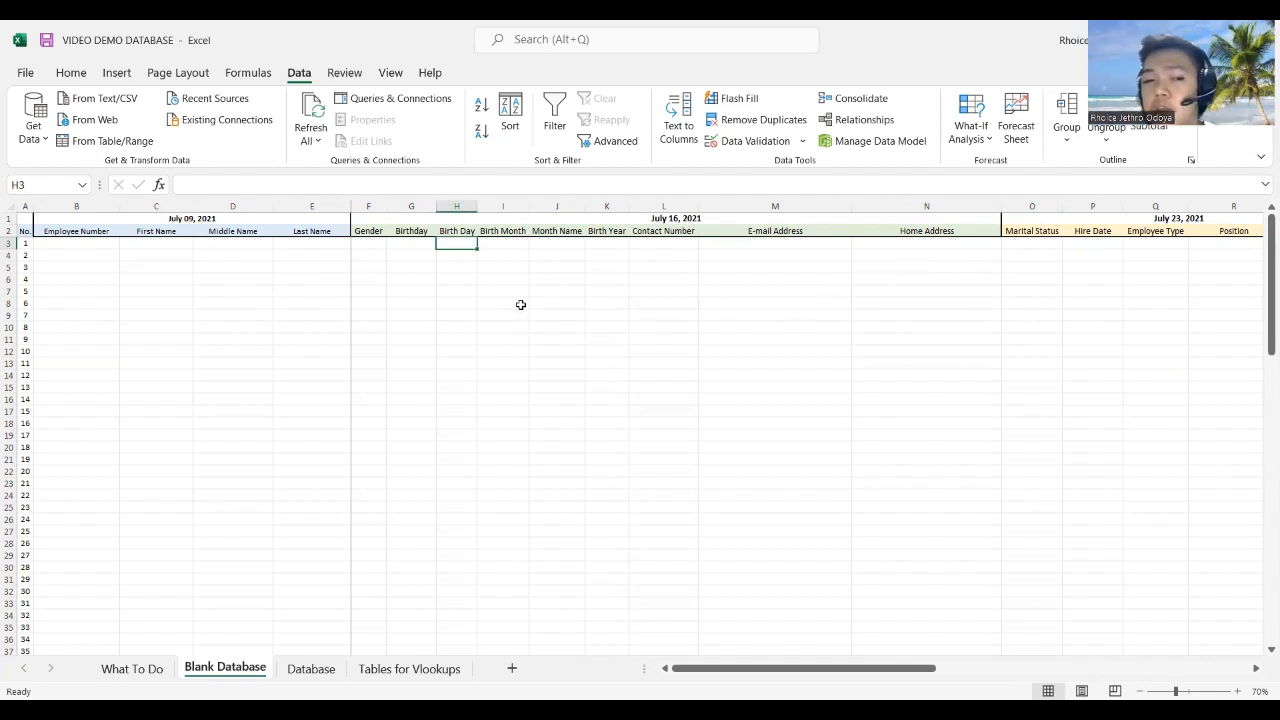
{"action": "left_click", "coordinate": [150, 242]}
{"action": "left_click", "coordinate": [86, 232]}
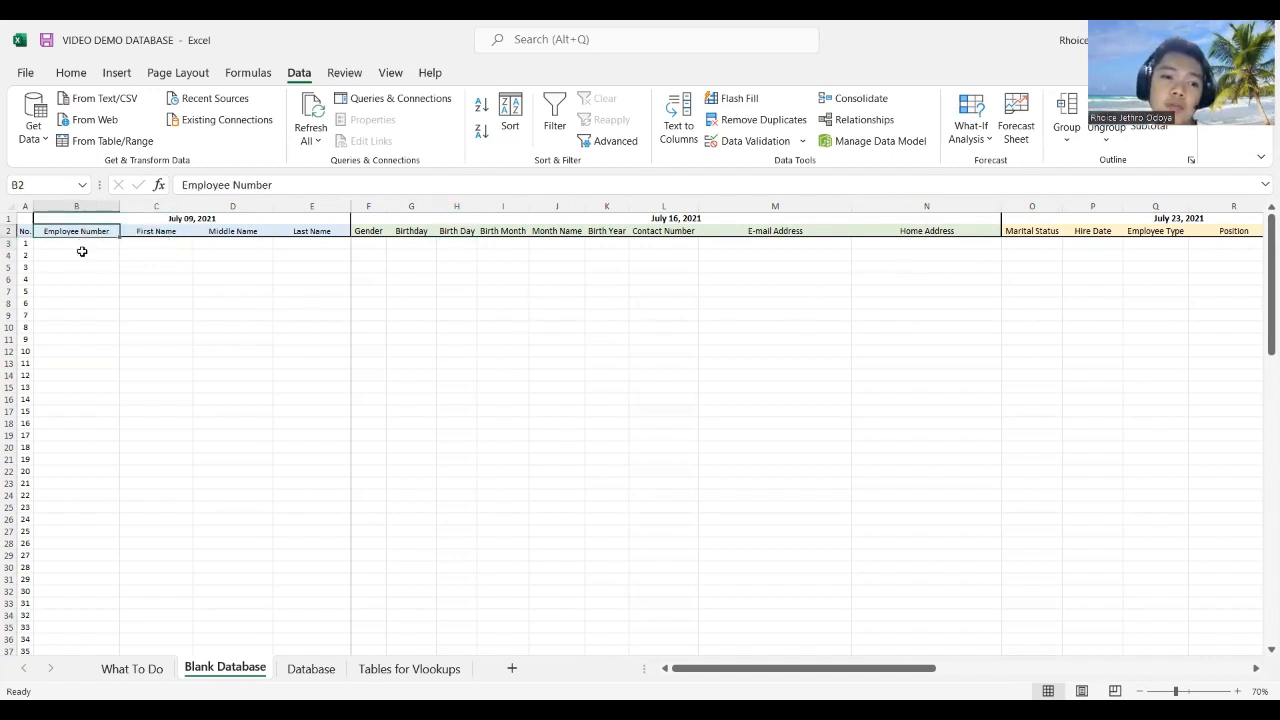
{"action": "left_click", "coordinate": [82, 251]}
Step: Enter employee number 100, the employee's full name, gender Male and birthday 11/21/2001 in row 3
{"action": "left_click", "coordinate": [79, 240]}
{"action": "type", "text": "100"}
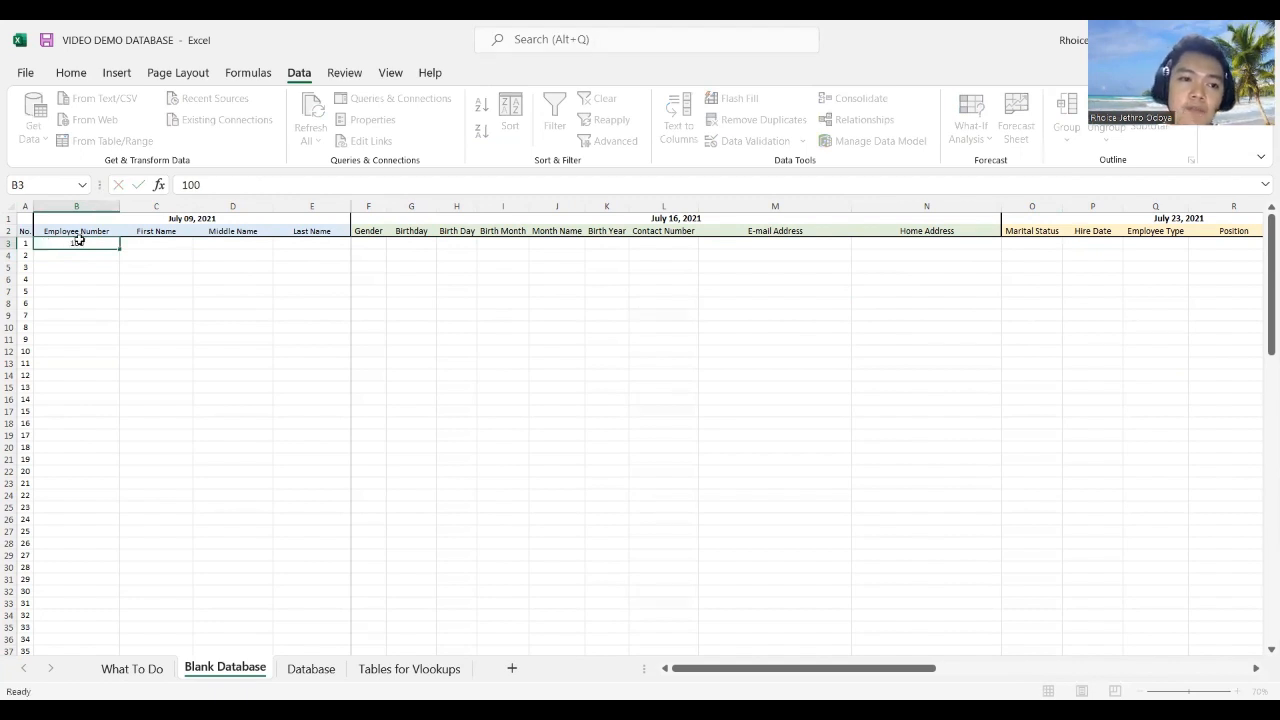
{"action": "key", "text": "Tab"}
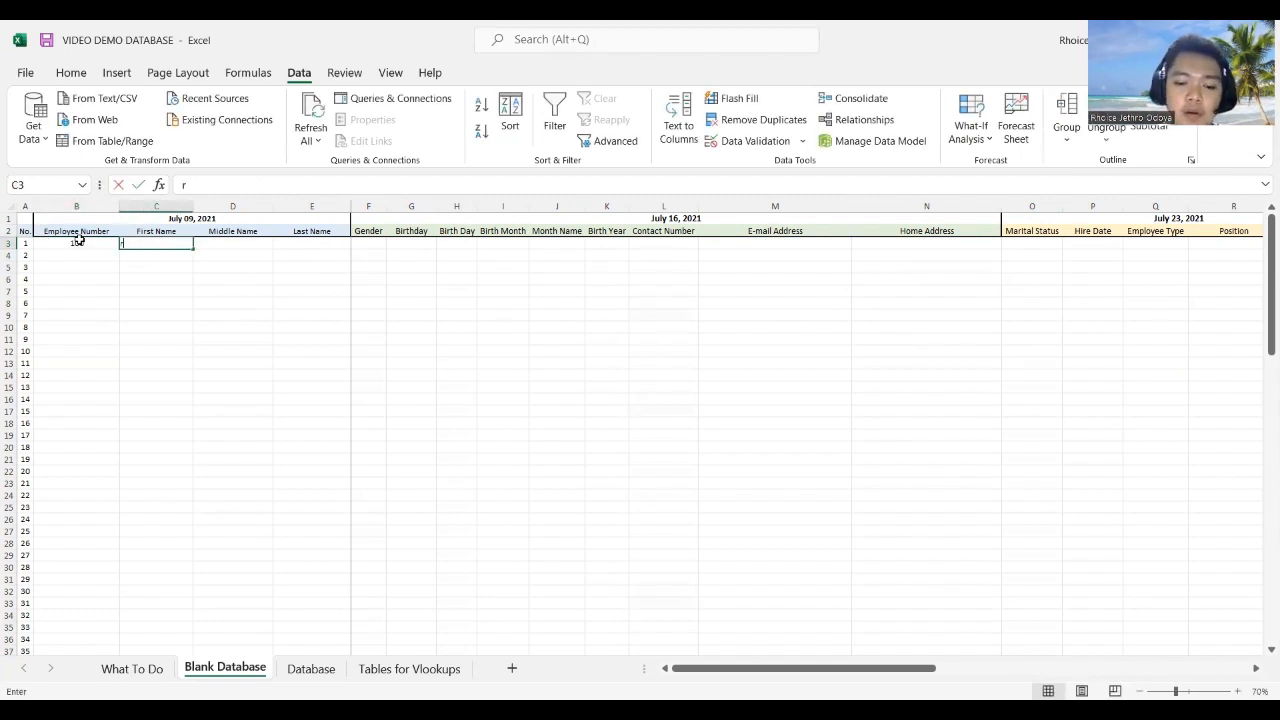
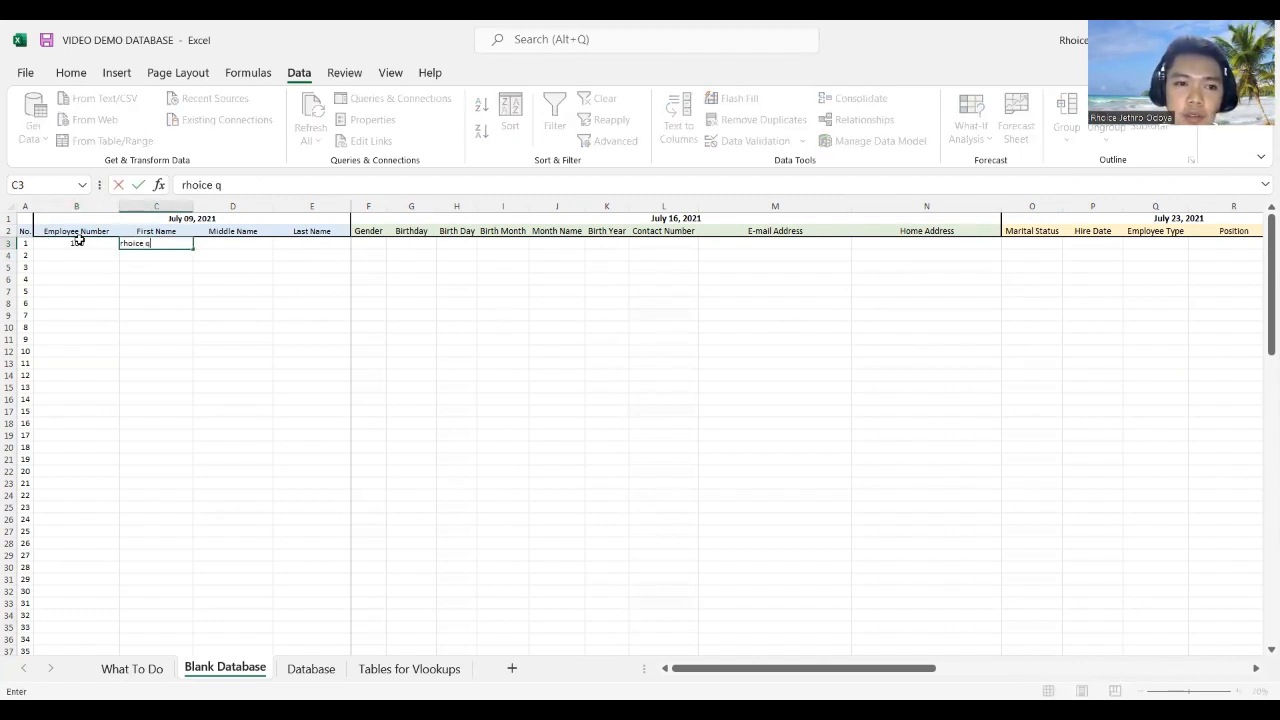
{"action": "key", "text": "Tab"}
{"action": "key", "text": "Tab"}
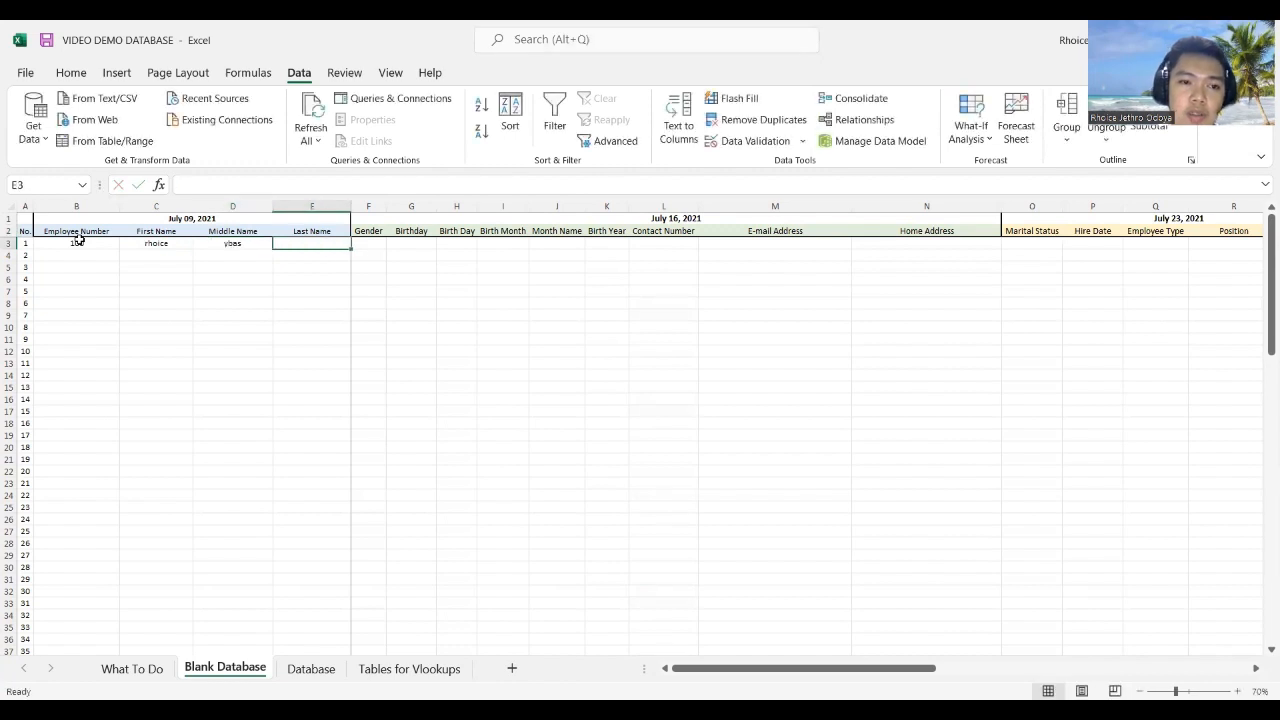
{"action": "key", "text": "Tab"}
{"action": "type", "text": "Ma"}
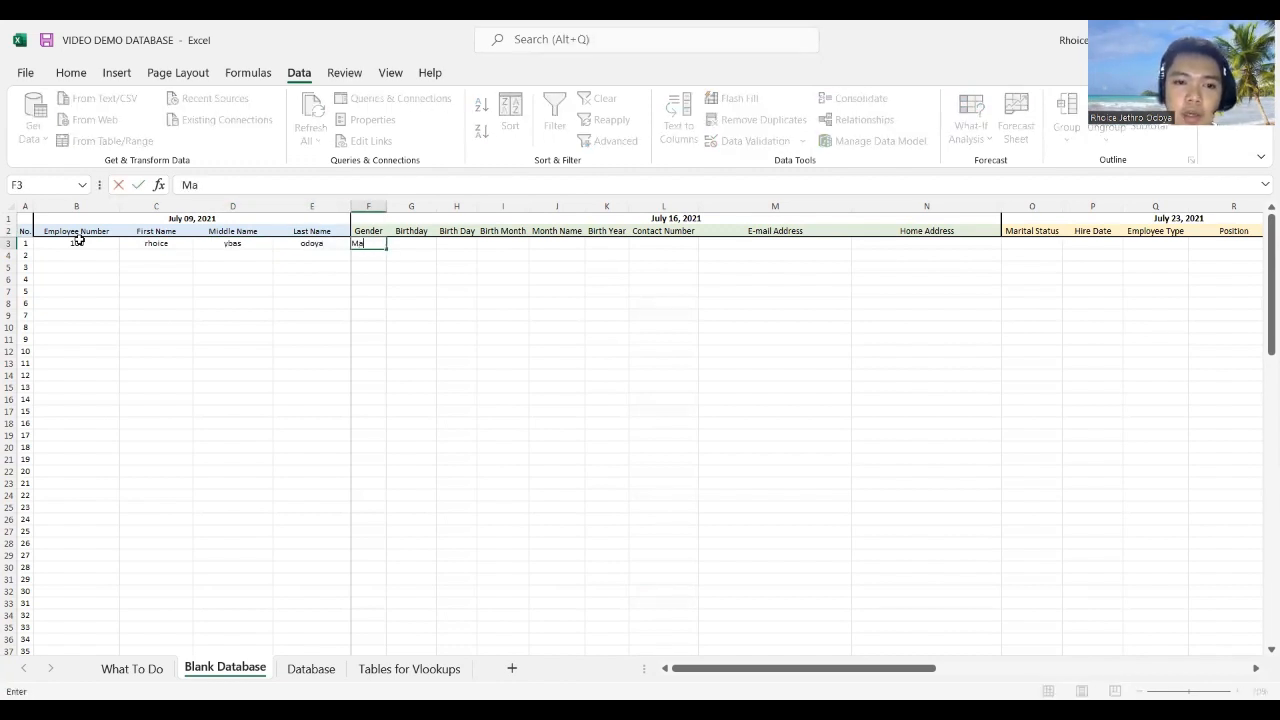
{"action": "type", "text": "le"}
{"action": "key", "text": "Tab"}
{"action": "type", "text": "11"}
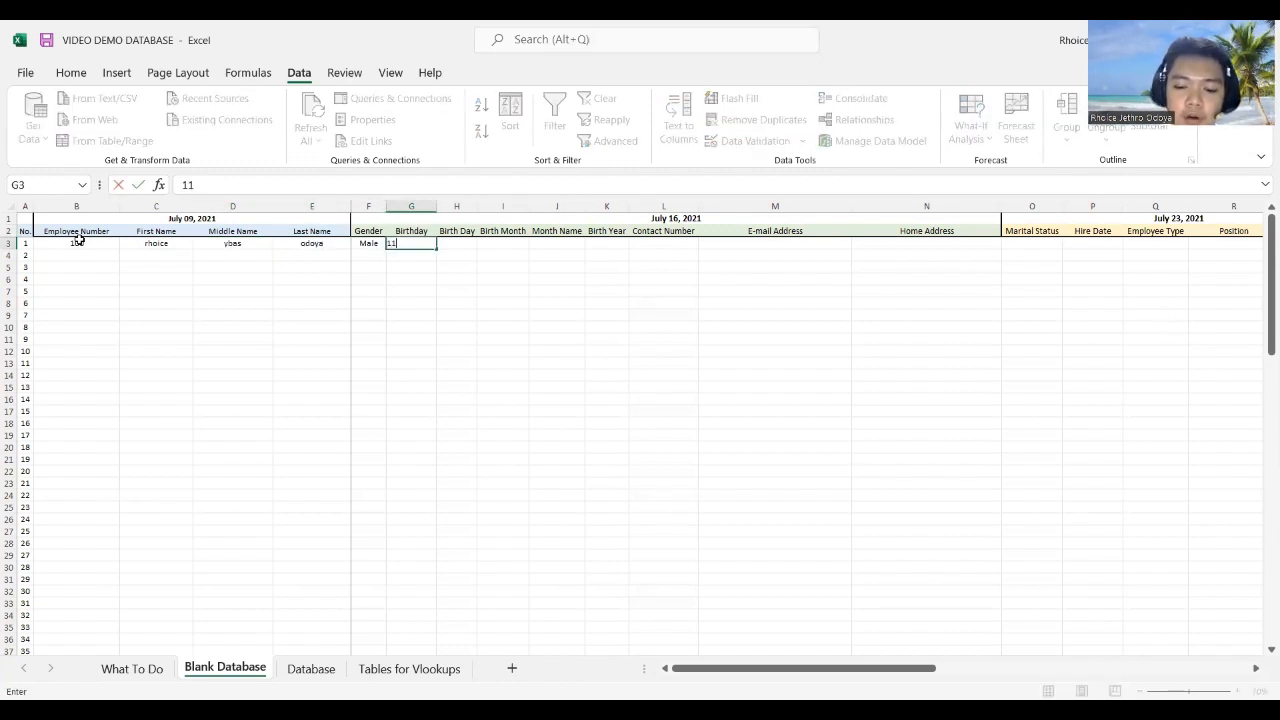
{"action": "type", "text": "/21/2001"}
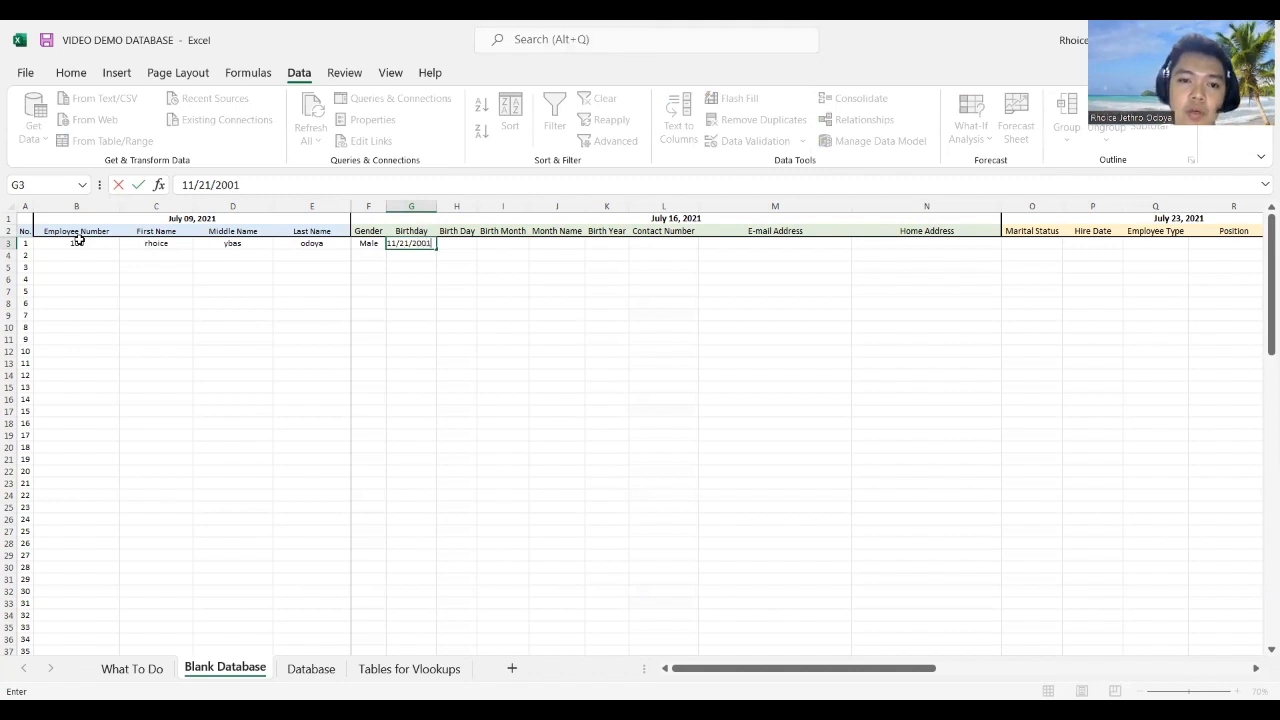
{"action": "key", "text": "Tab"}
{"action": "key", "text": "Tab"}
Step: Enter month November, then the employee's contact number, e-mail address and home address
{"action": "key", "text": "Right"}
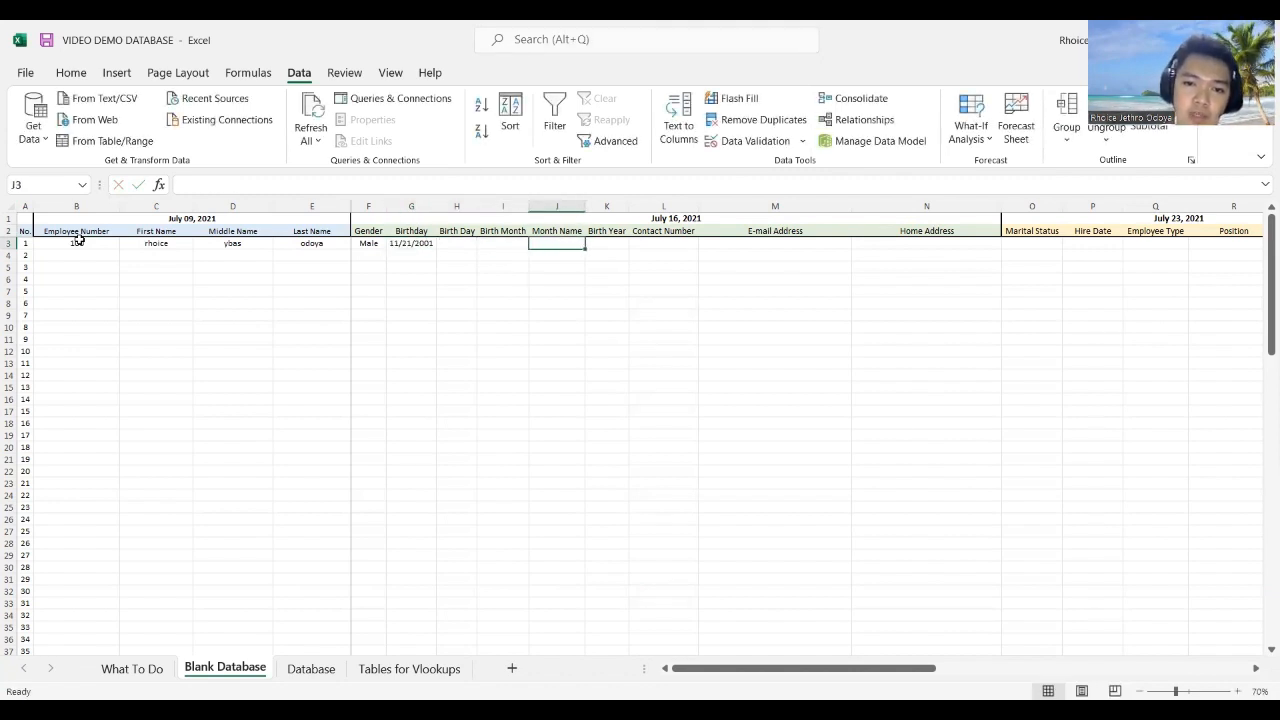
{"action": "key", "text": "Left"}
{"action": "key", "text": "Left"}
{"action": "key", "text": "Right"}
{"action": "key", "text": "Right"}
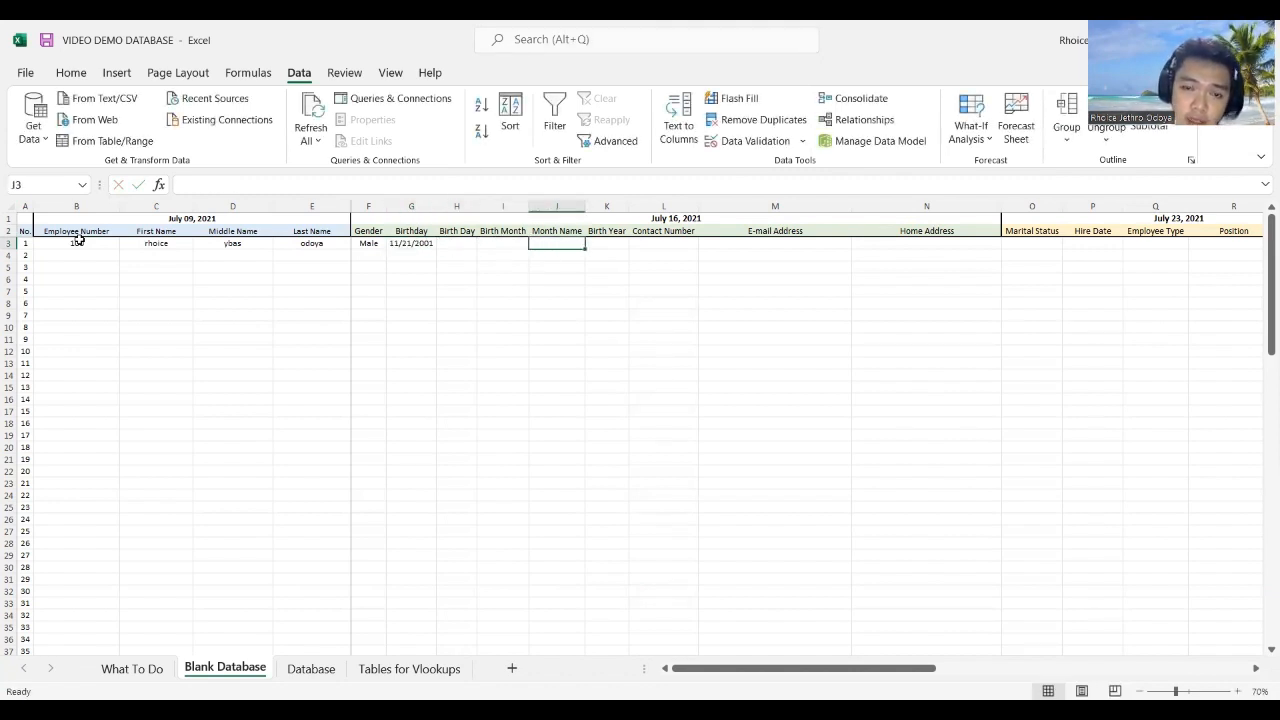
{"action": "type", "text": "November"}
{"action": "key", "text": "Tab"}
{"action": "key", "text": "Tab"}
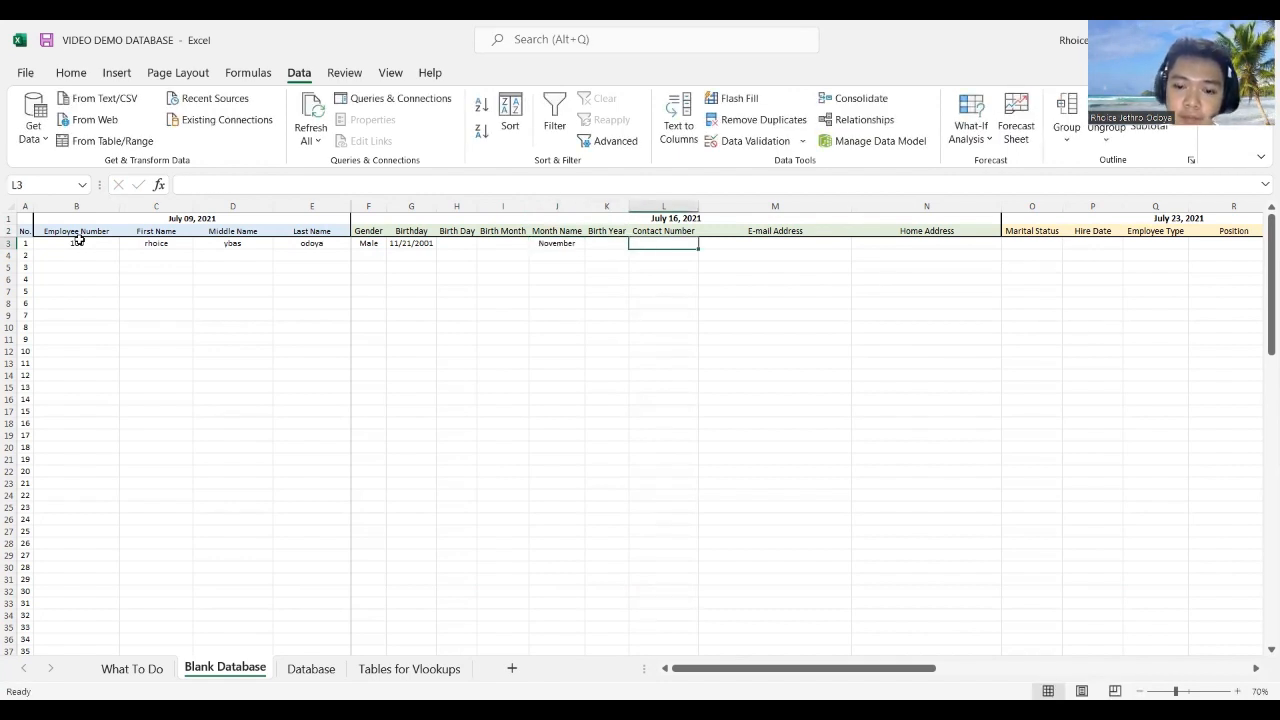
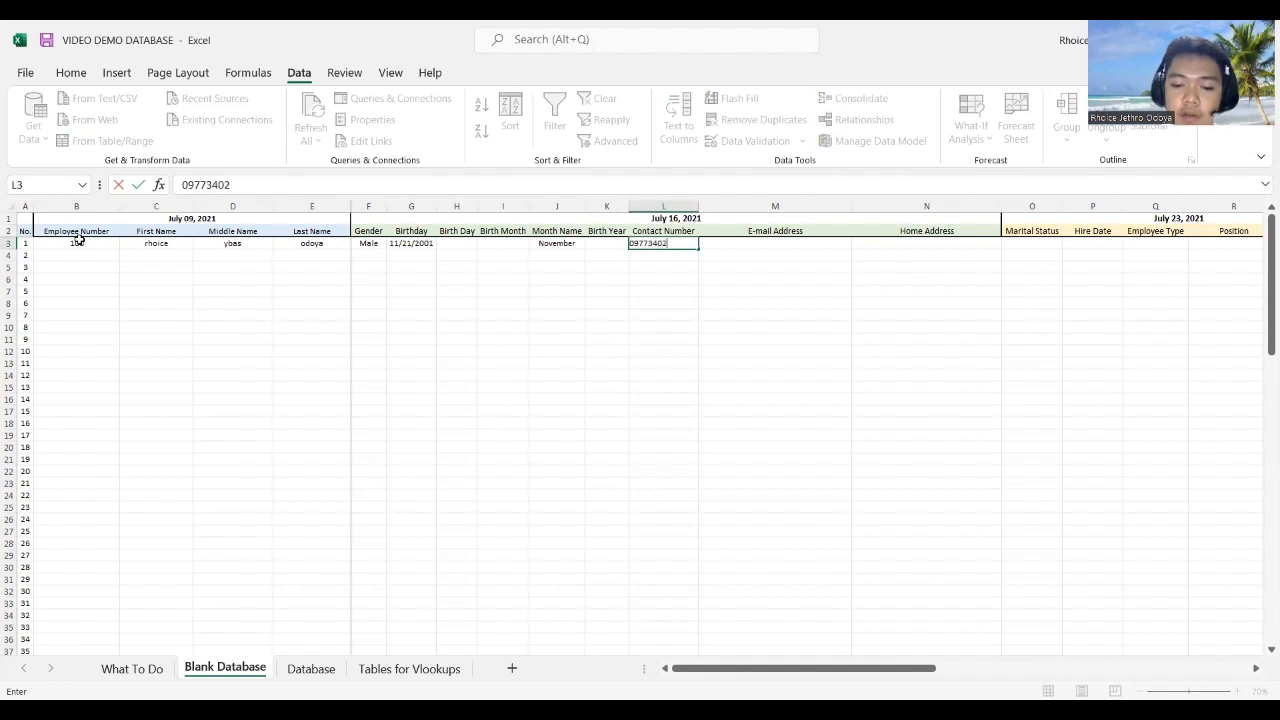
{"action": "key", "text": "Tab"}
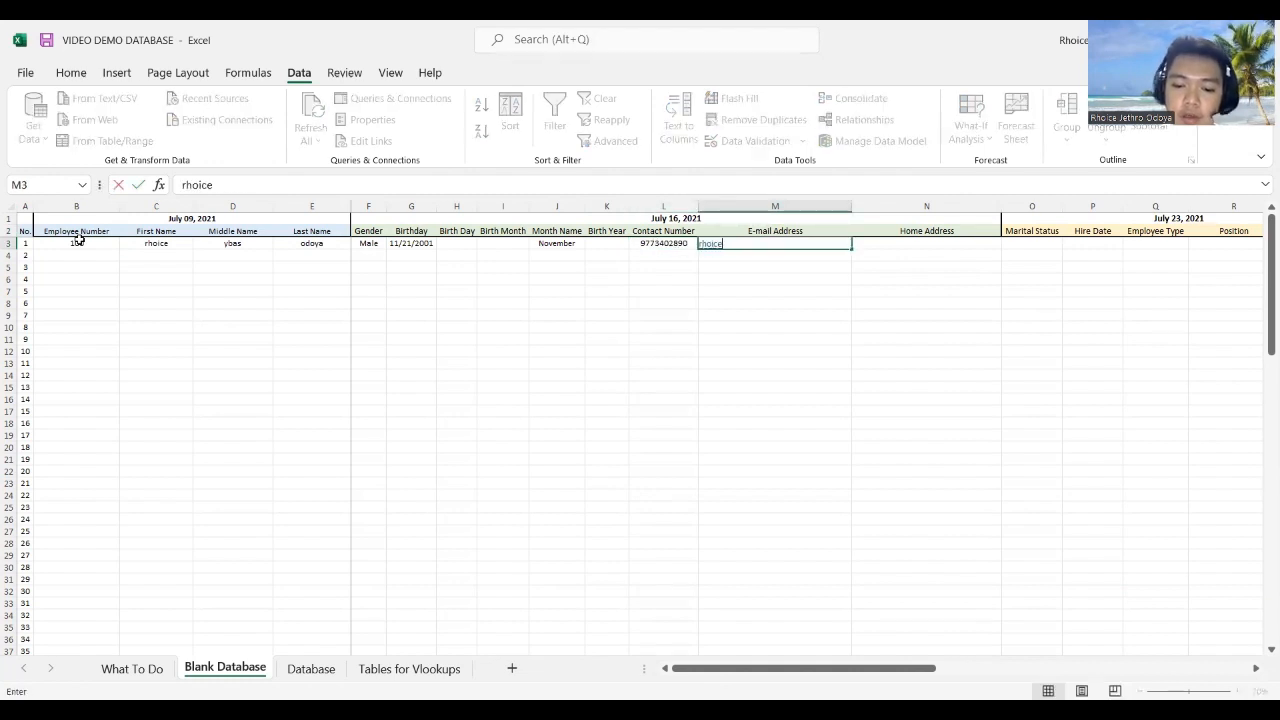
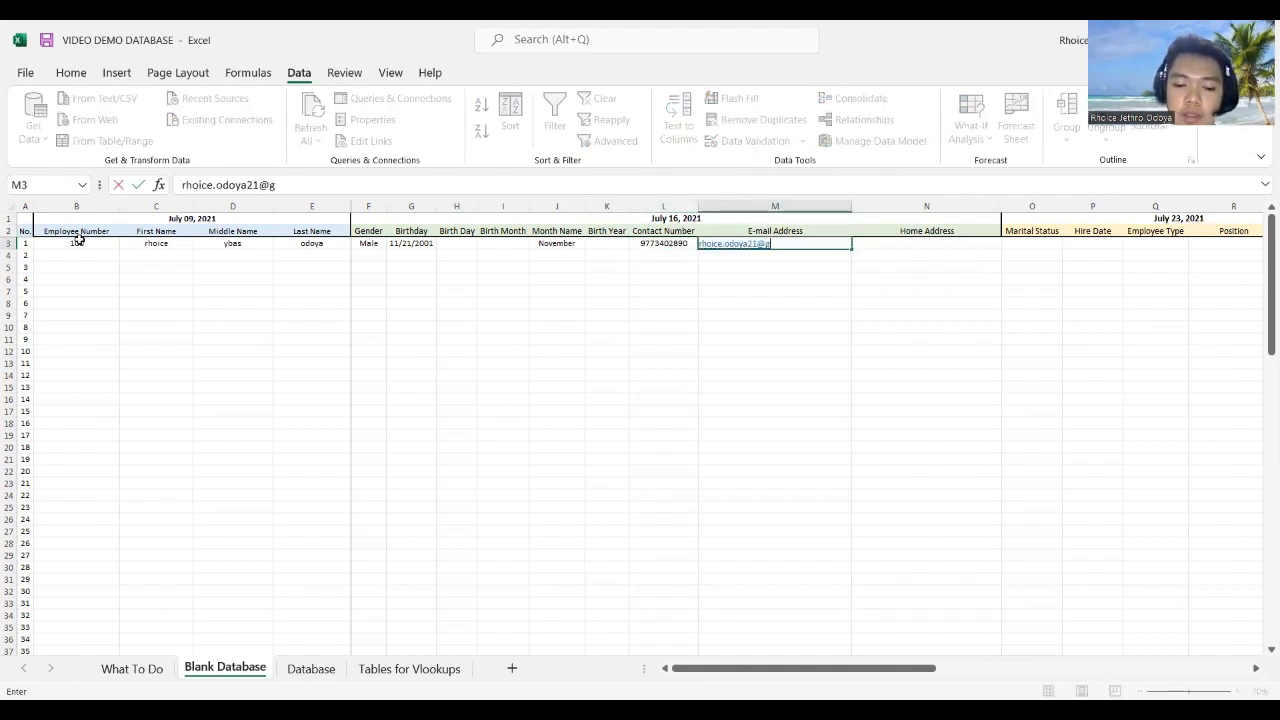
{"action": "key", "text": "Tab"}
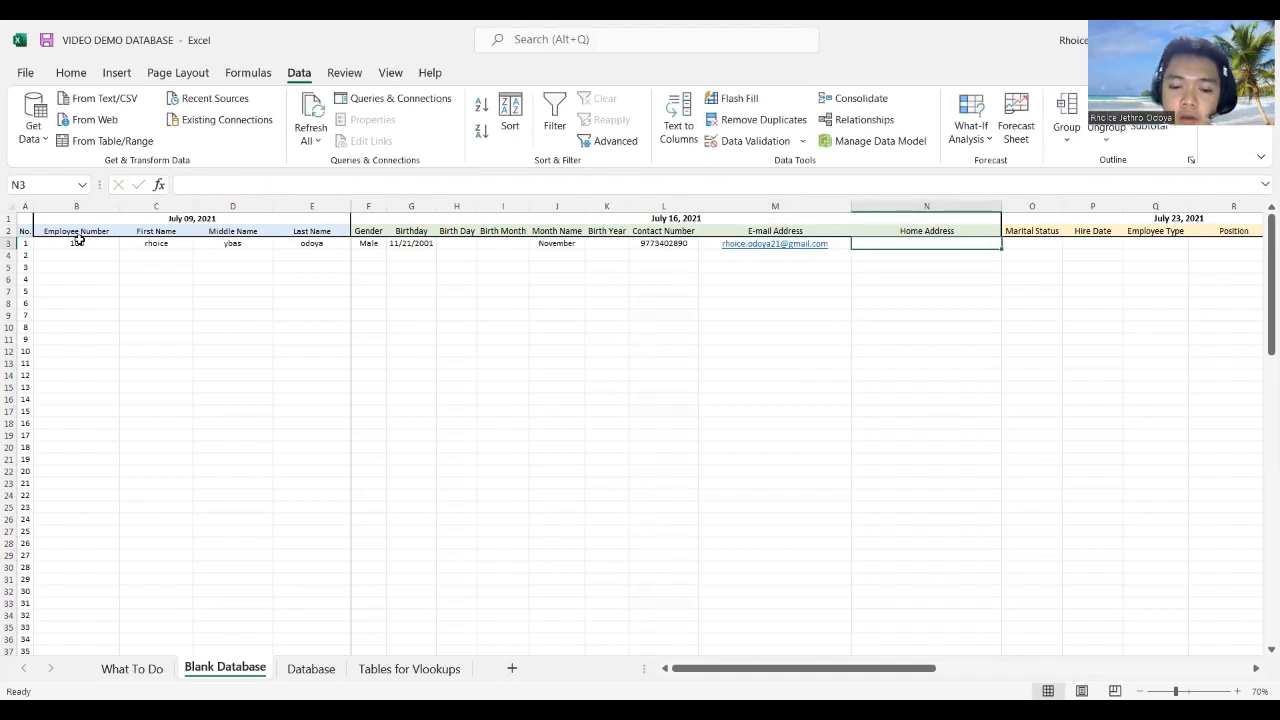
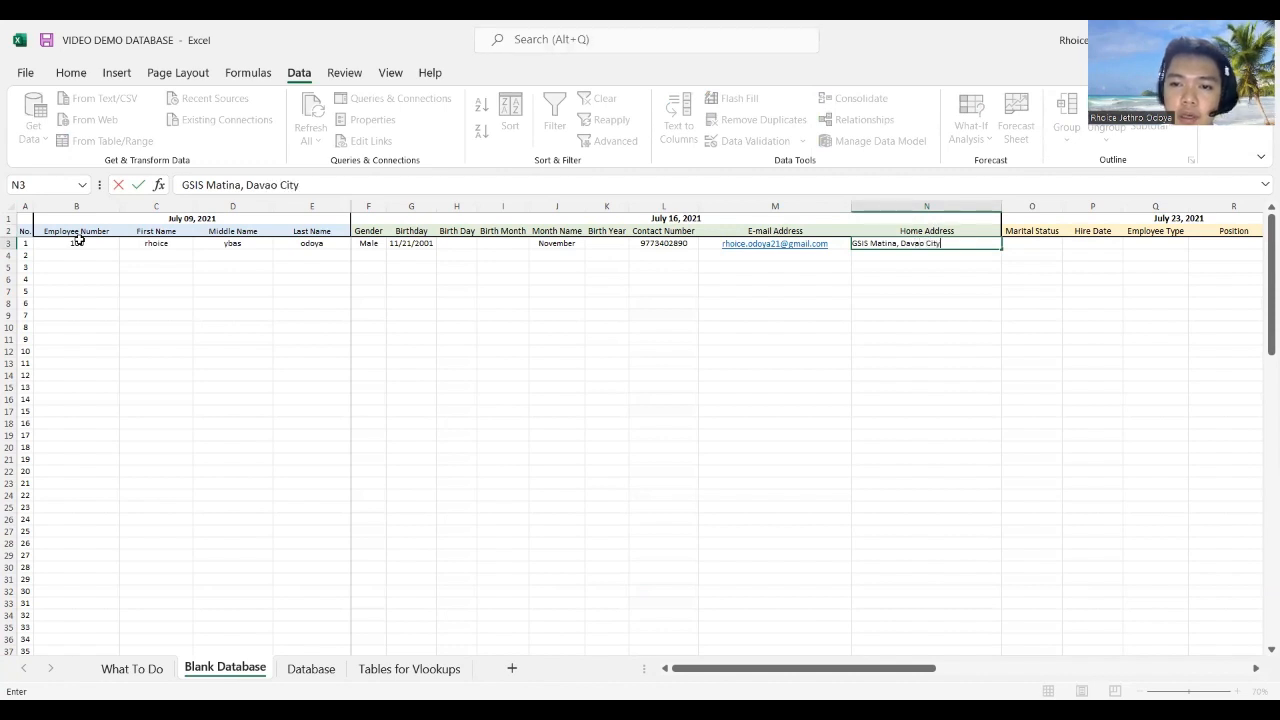
{"action": "key", "text": "Return"}
Step: Move along the remaining row 3 columns, then go to the What To Do sheet
{"action": "key", "text": "Right"}
{"action": "key", "text": "Right"}
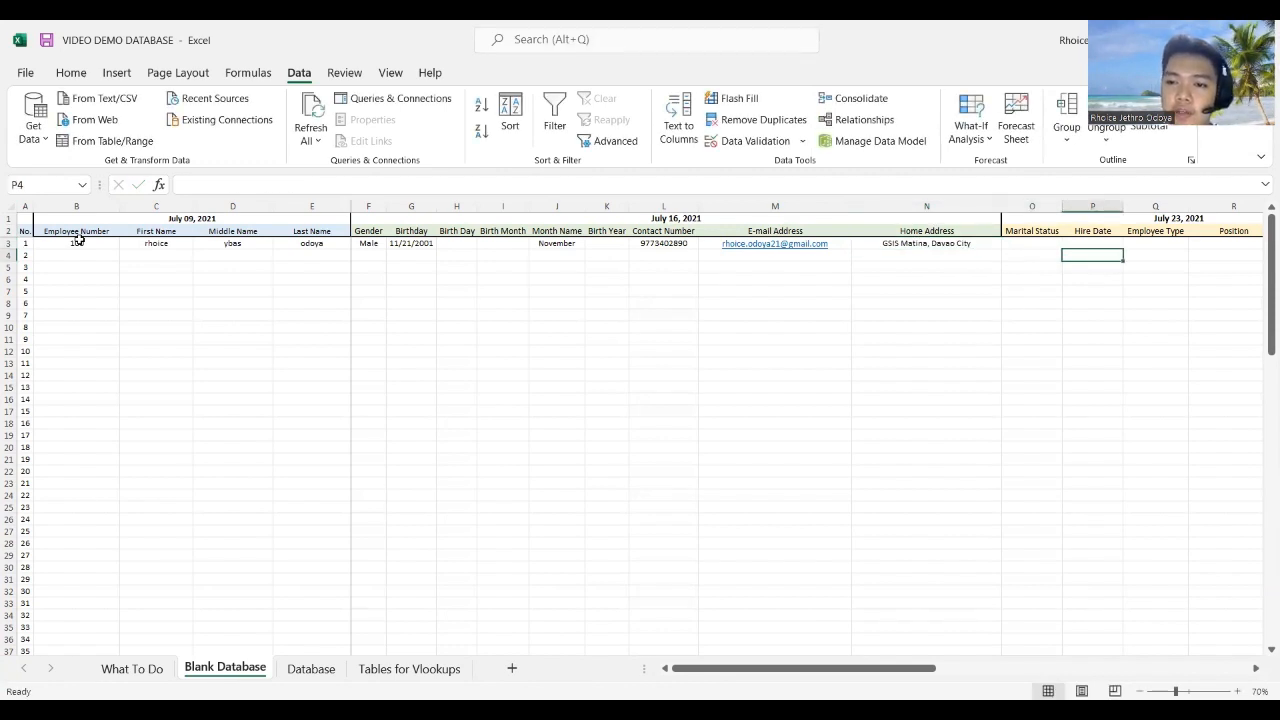
{"action": "key", "text": "Up"}
{"action": "key", "text": "Right"}
{"action": "key", "text": "Right"}
{"action": "key", "text": "Right"}
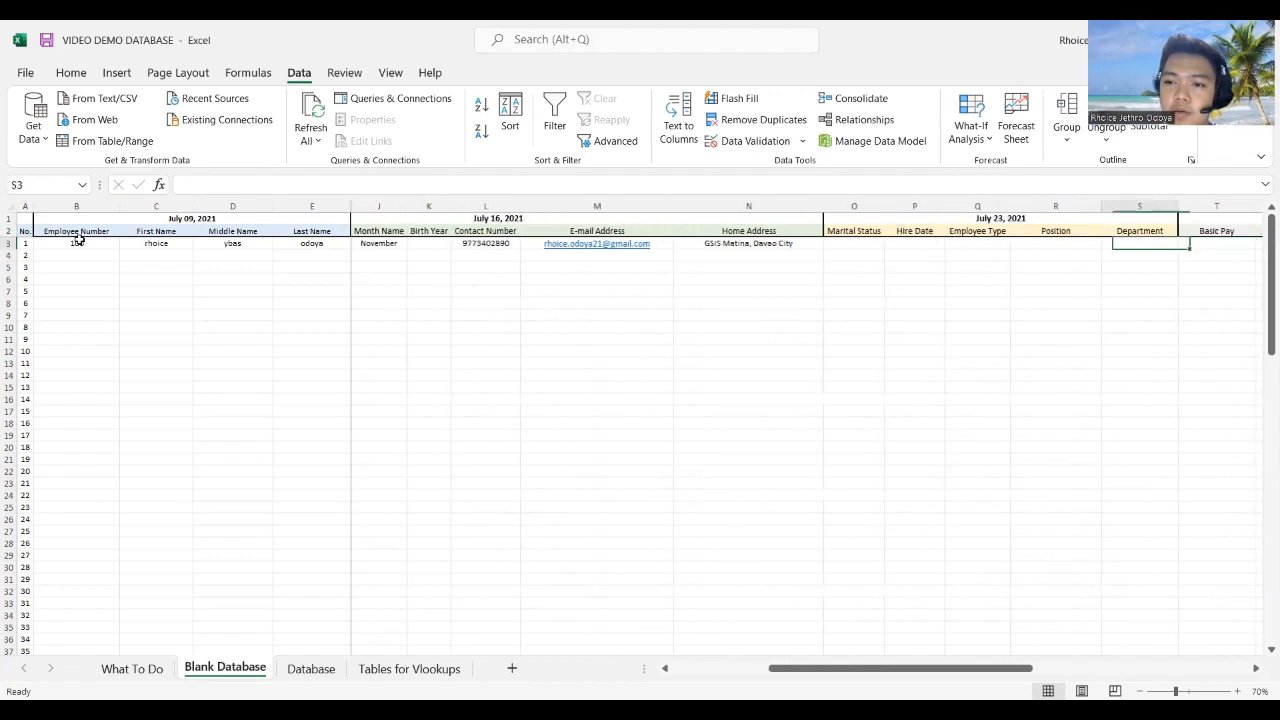
{"action": "key", "text": "Left"}
{"action": "key", "text": "Left"}
{"action": "key", "text": "Left"}
{"action": "key", "text": "Left"}
{"action": "key", "text": "Left"}
{"action": "key", "text": "Left"}
{"action": "key", "text": "Left"}
{"action": "key", "text": "Left"}
{"action": "key", "text": "Left"}
{"action": "key", "text": "Left"}
{"action": "key", "text": "Left"}
{"action": "key", "text": "Left"}
{"action": "key", "text": "Left"}
{"action": "key", "text": "Left"}
{"action": "key", "text": "Left"}
{"action": "key", "text": "Left"}
{"action": "key", "text": "Left"}
{"action": "key", "text": "Left"}
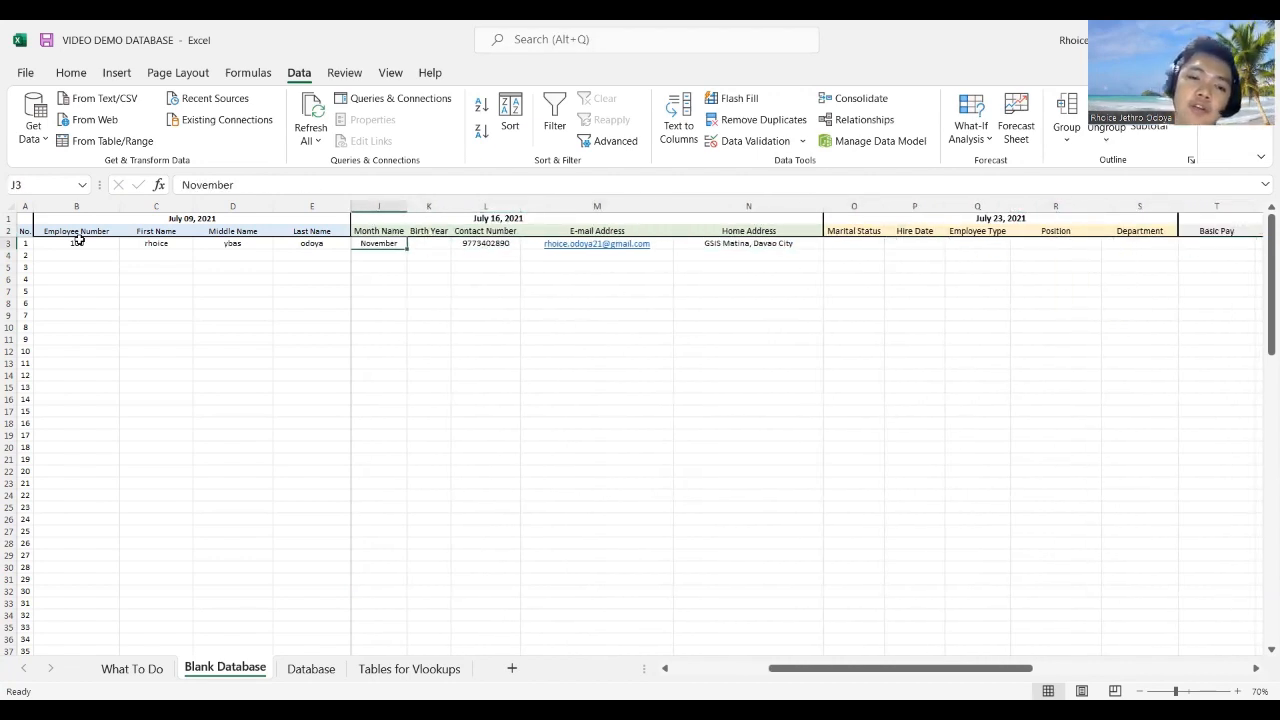
{"action": "key", "text": "Right"}
{"action": "key", "text": "Right"}
{"action": "key", "text": "Right"}
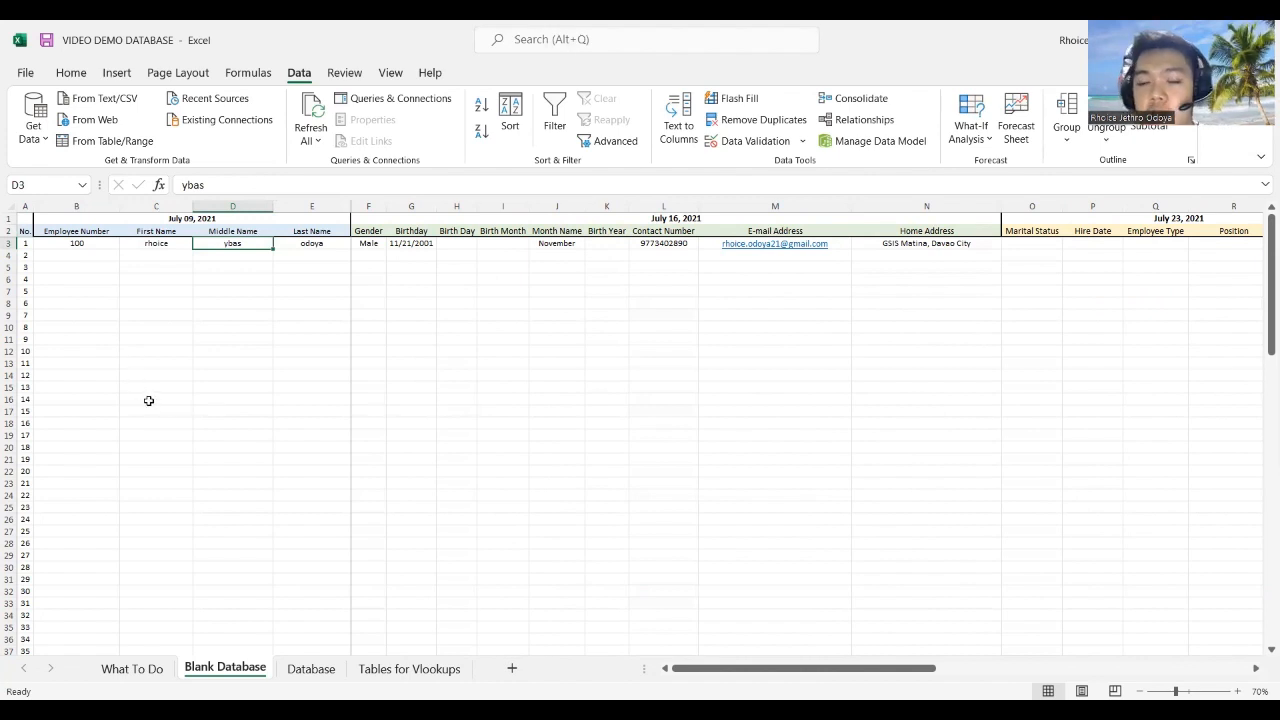
{"action": "left_click", "coordinate": [146, 668]}
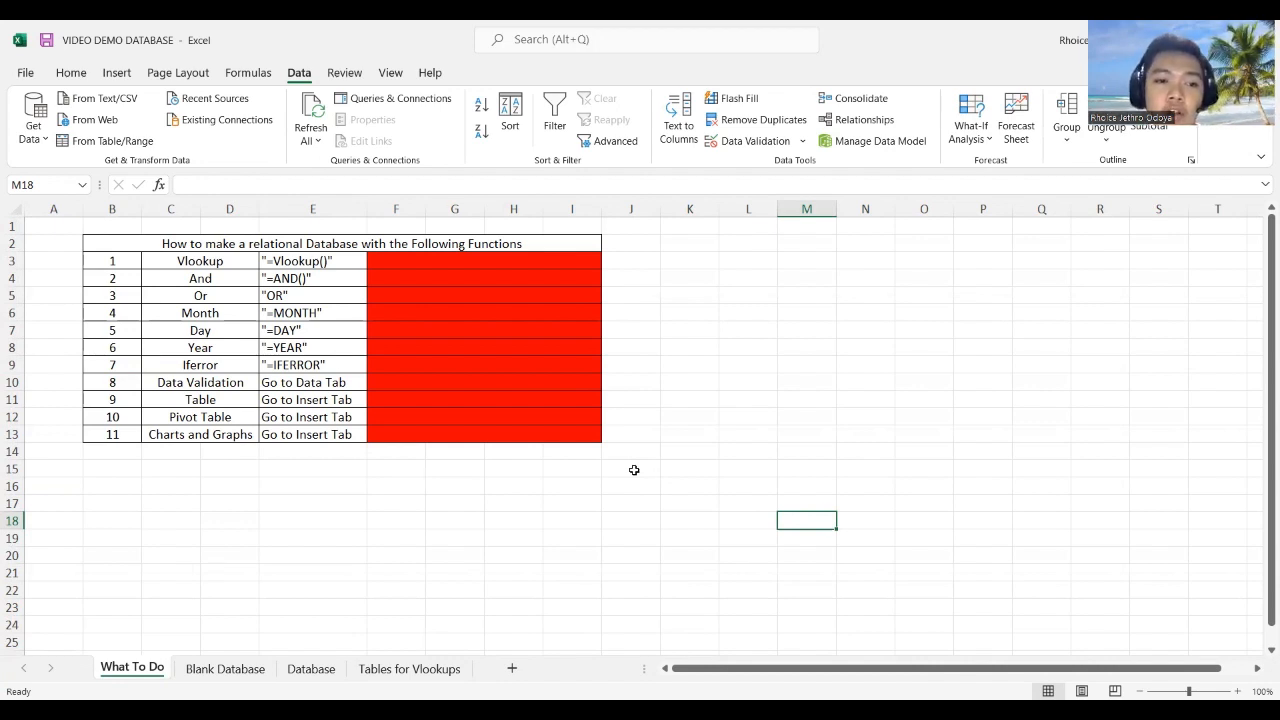
Step: Select the Vlookup, Data Validation, Table, Pivot Table and Iferror checklist rows, then return to Blank Database
{"action": "left_click", "coordinate": [218, 254]}
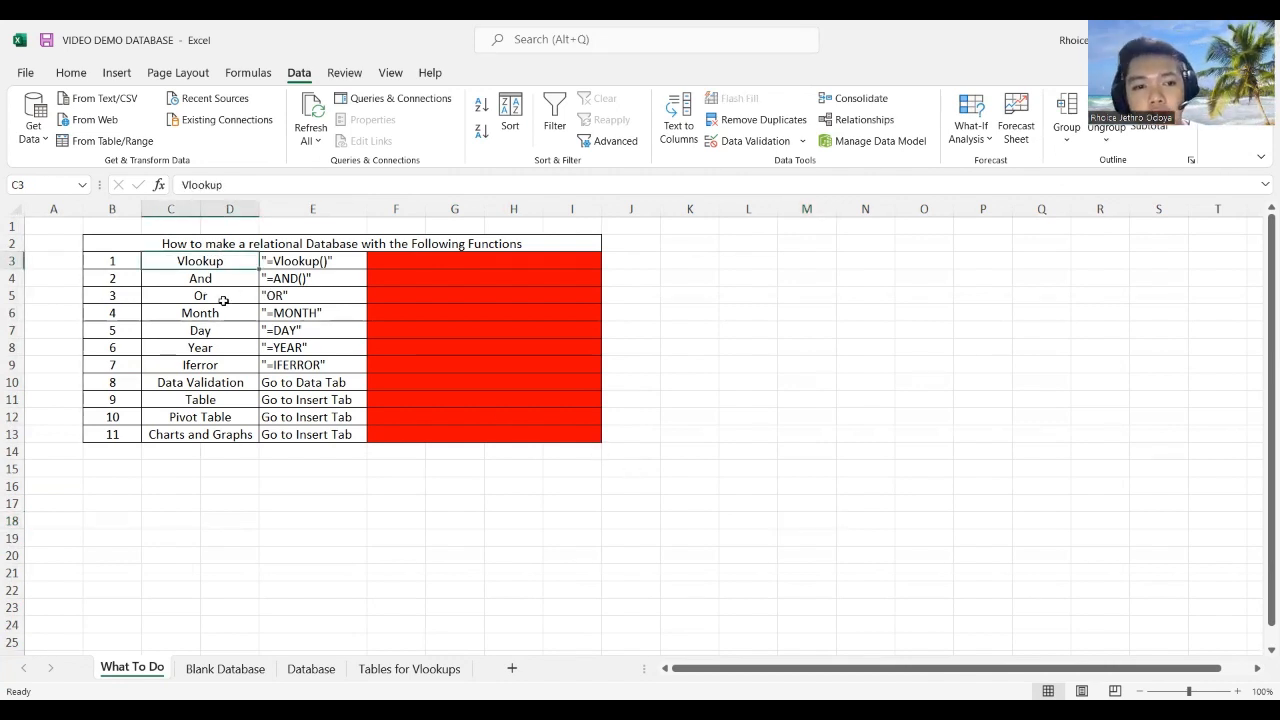
{"action": "left_click", "coordinate": [207, 398]}
{"action": "left_click", "coordinate": [222, 381]}
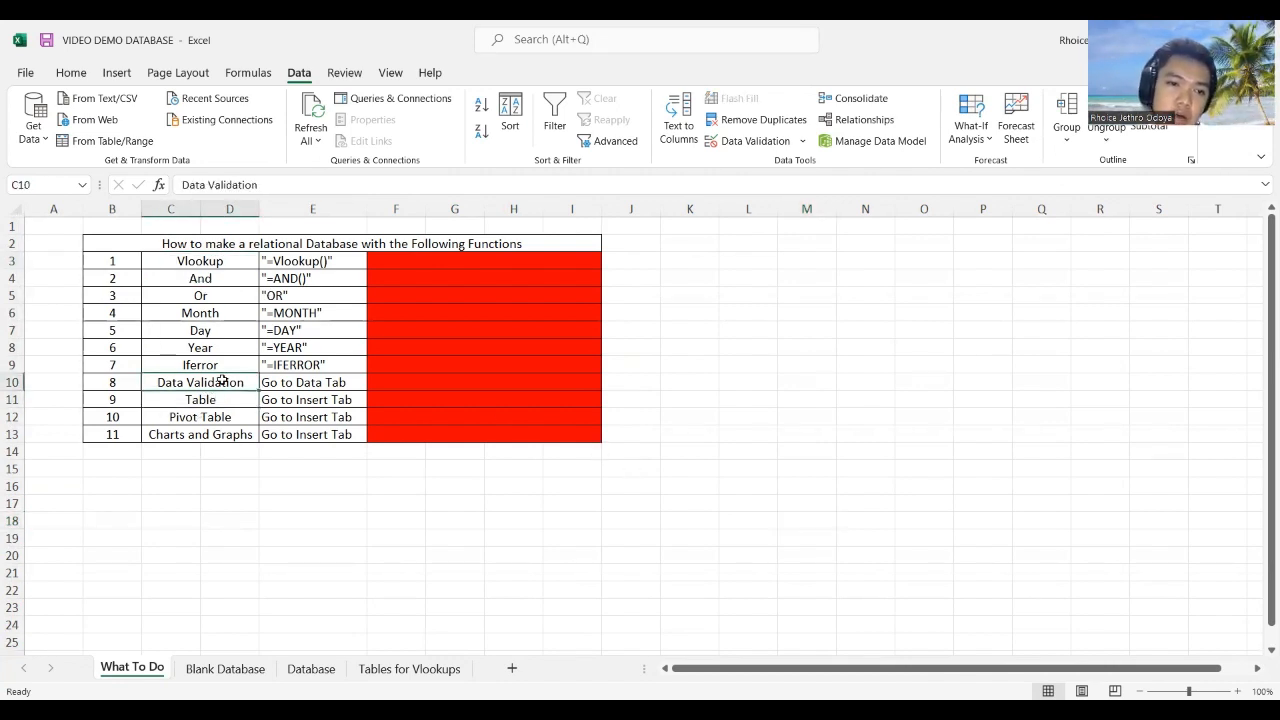
{"action": "left_click", "coordinate": [407, 382], "text": "shift"}
{"action": "left_click", "coordinate": [411, 398]}
{"action": "left_click", "coordinate": [202, 410], "text": "shift"}
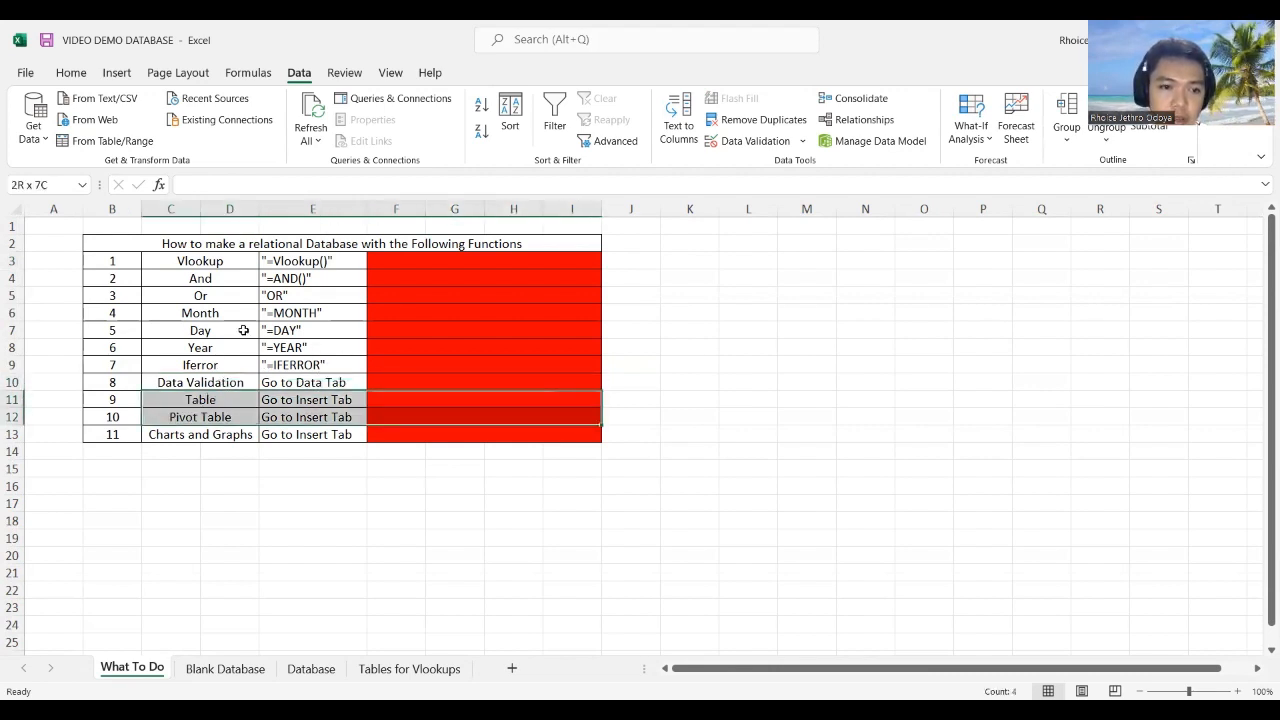
{"action": "left_click", "coordinate": [234, 261]}
{"action": "left_click", "coordinate": [374, 258], "text": "shift"}
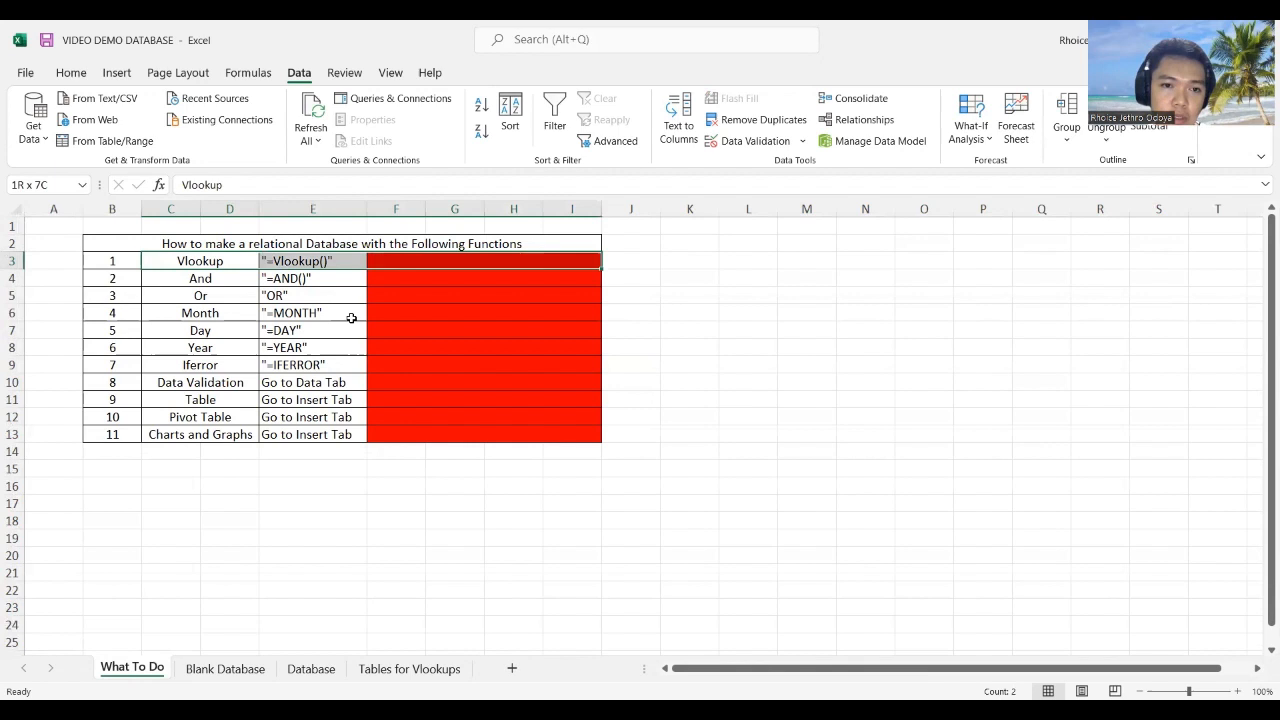
{"action": "left_click", "coordinate": [254, 364]}
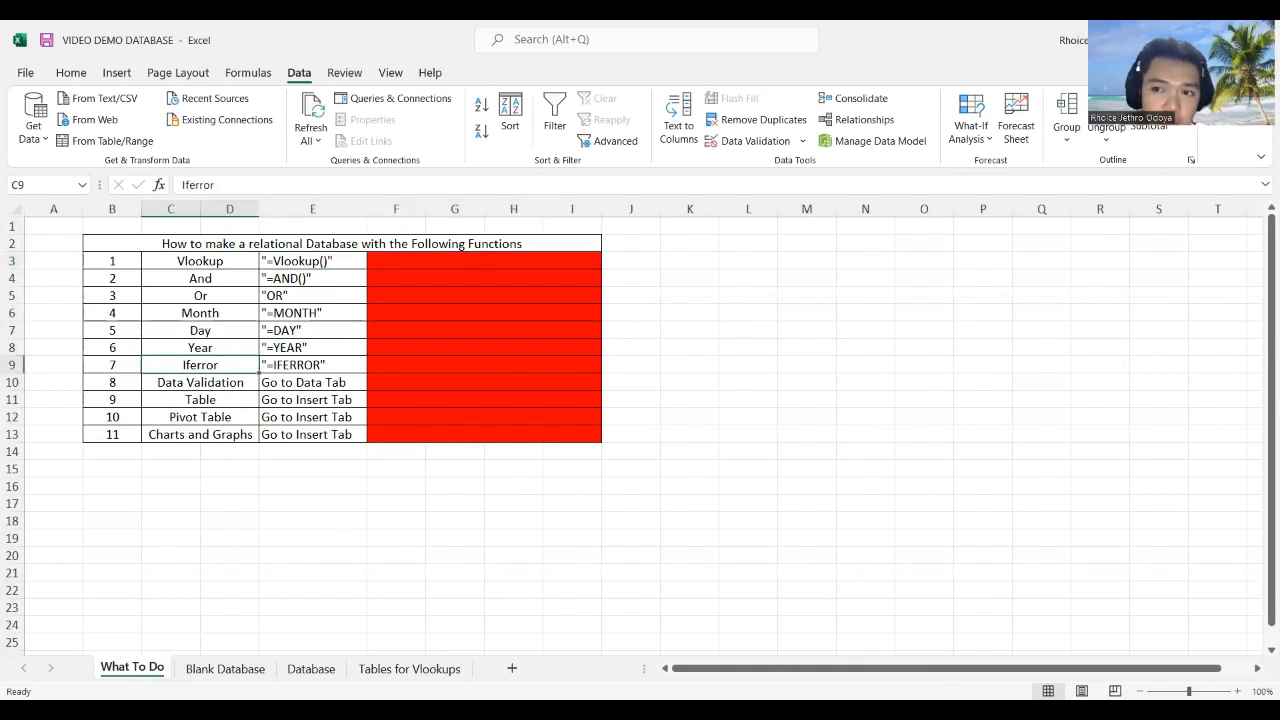
{"action": "left_click", "coordinate": [216, 669]}
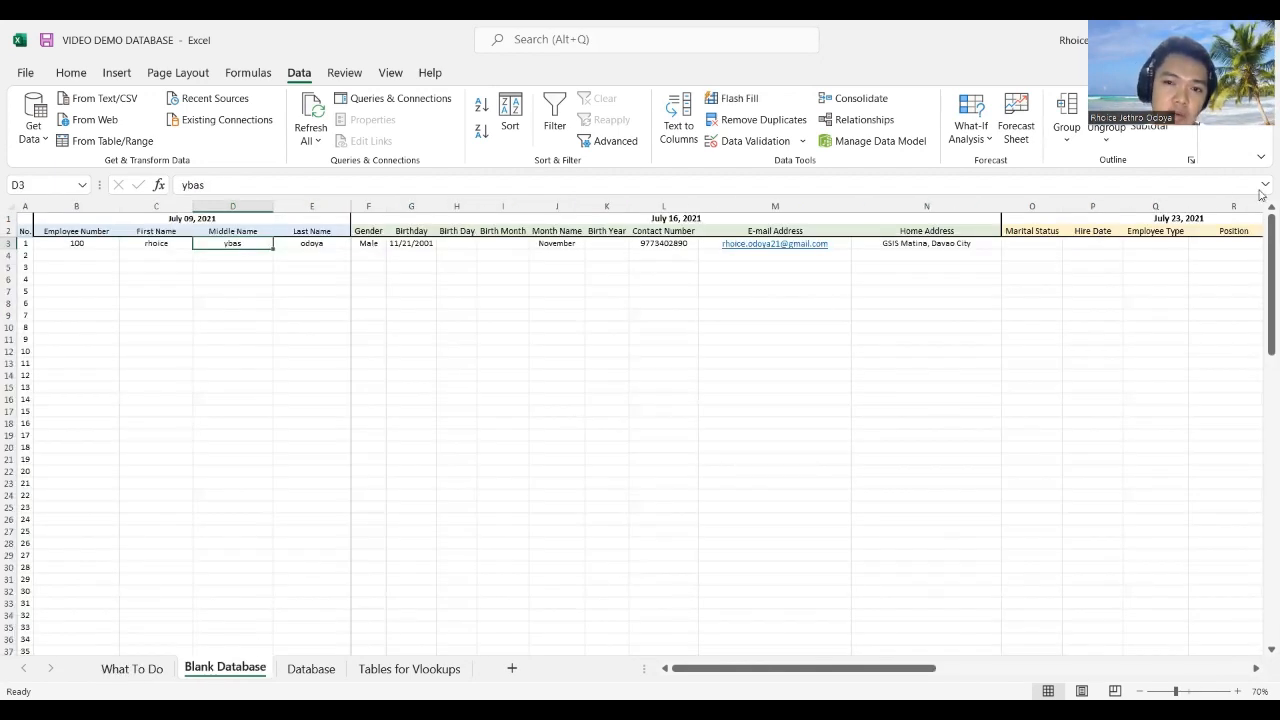
{"action": "left_click", "coordinate": [1019, 243]}
{"action": "left_click", "coordinate": [908, 279]}
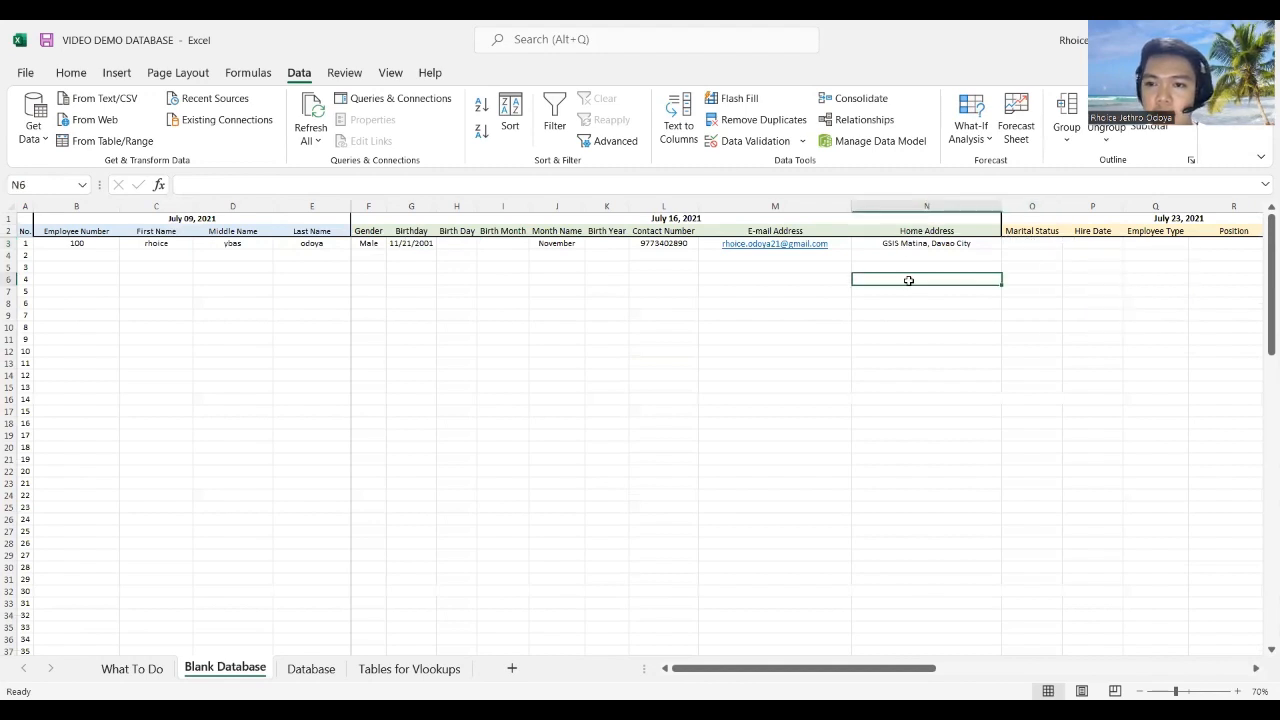
{"action": "left_click", "coordinate": [1024, 246]}
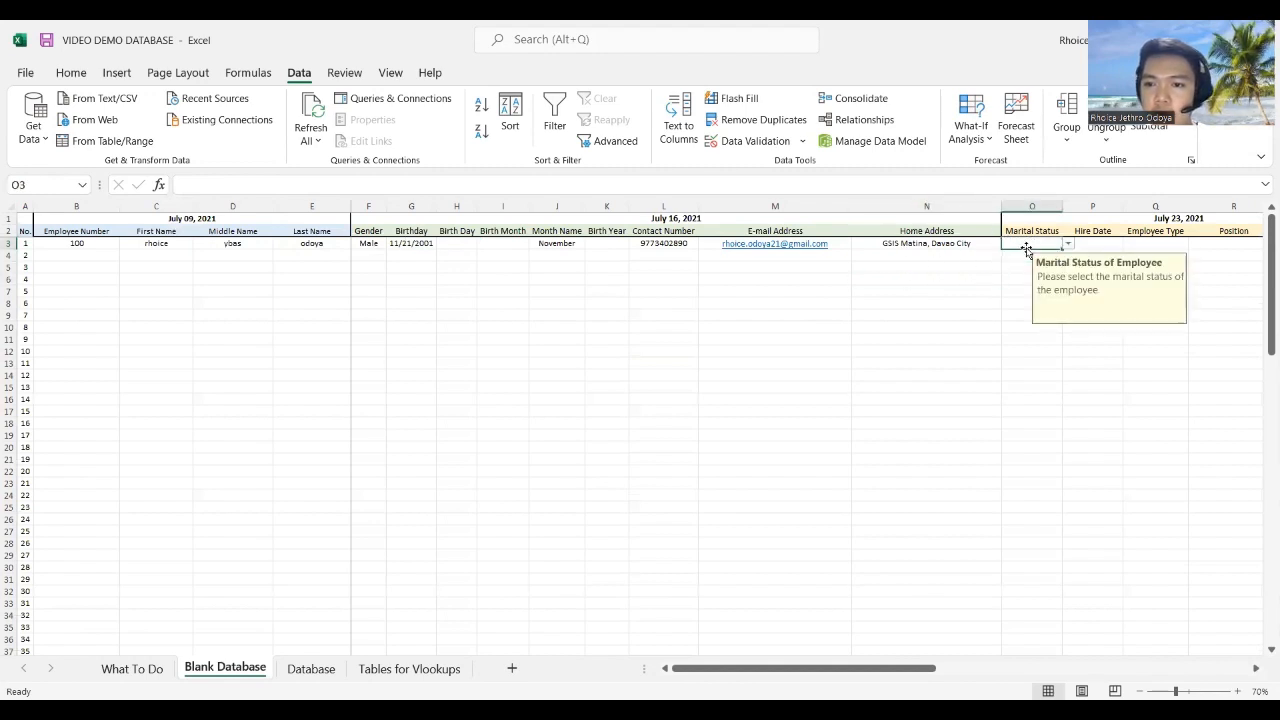
{"action": "left_click", "coordinate": [1143, 243]}
{"action": "left_click", "coordinate": [1028, 246]}
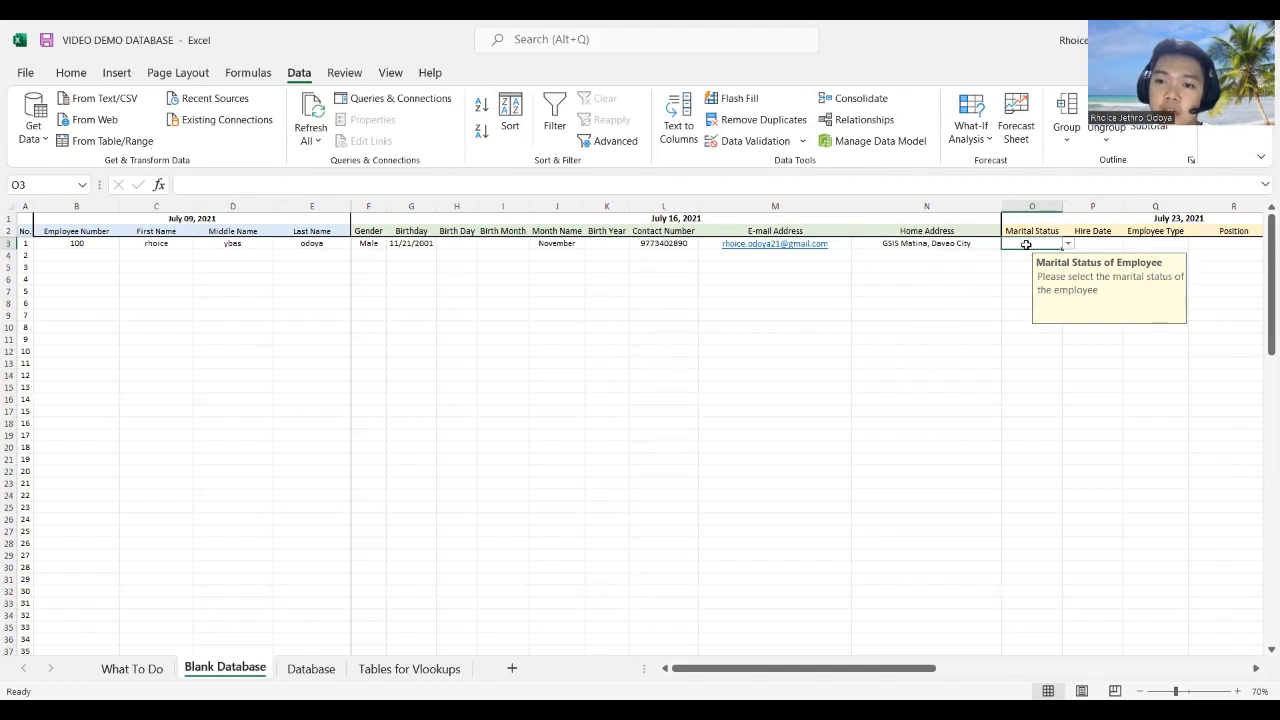
{"action": "left_click", "coordinate": [776, 144]}
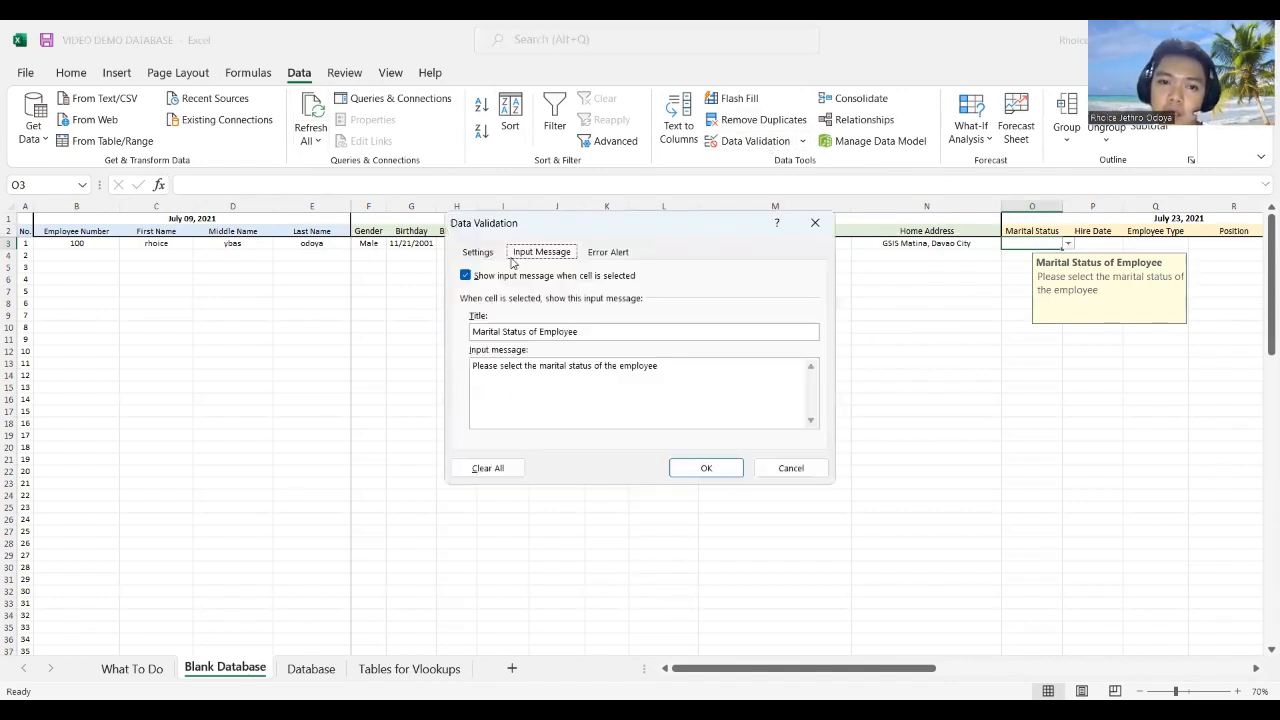
{"action": "left_click", "coordinate": [492, 256]}
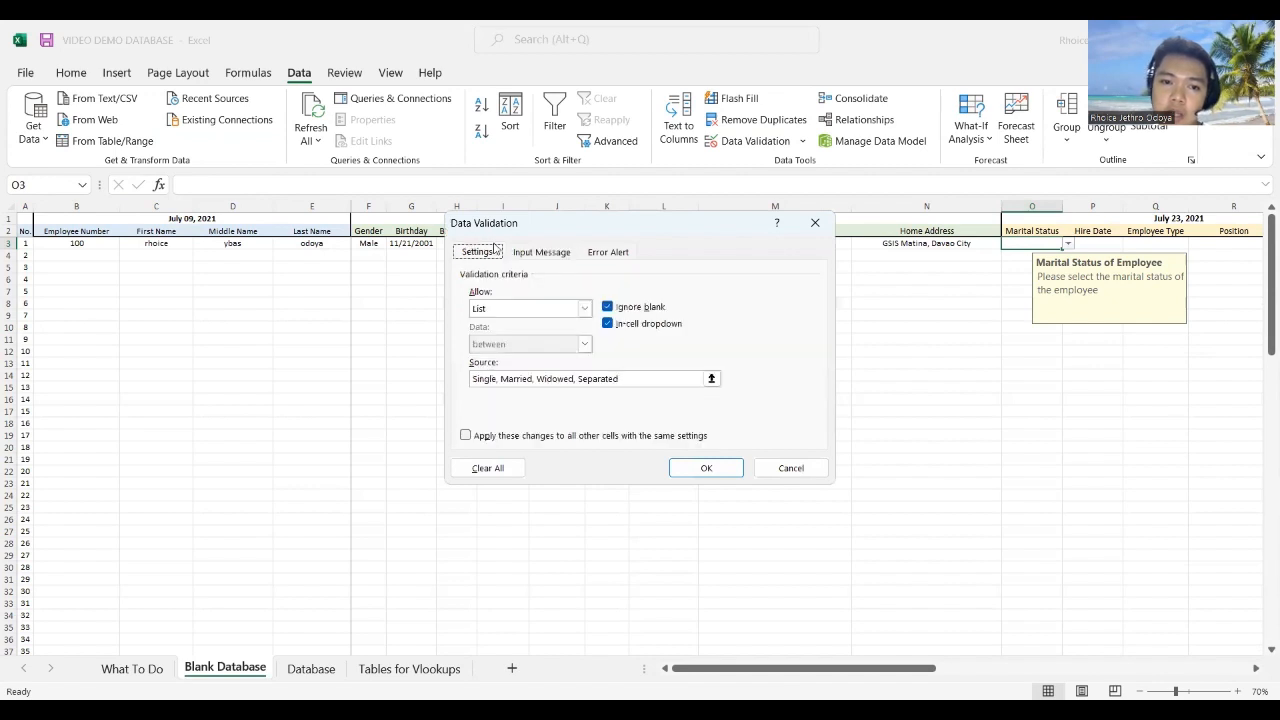
{"action": "left_click", "coordinate": [567, 314]}
{"action": "left_click", "coordinate": [520, 358]}
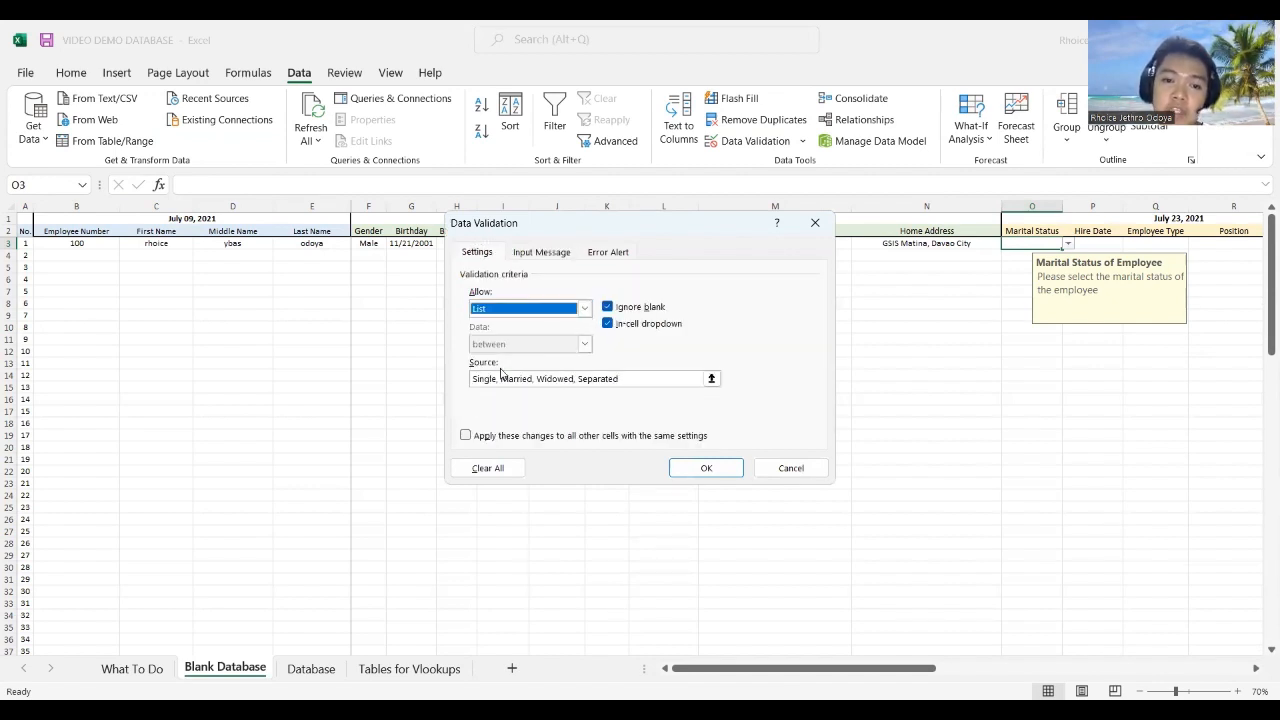
{"action": "left_click", "coordinate": [492, 379]}
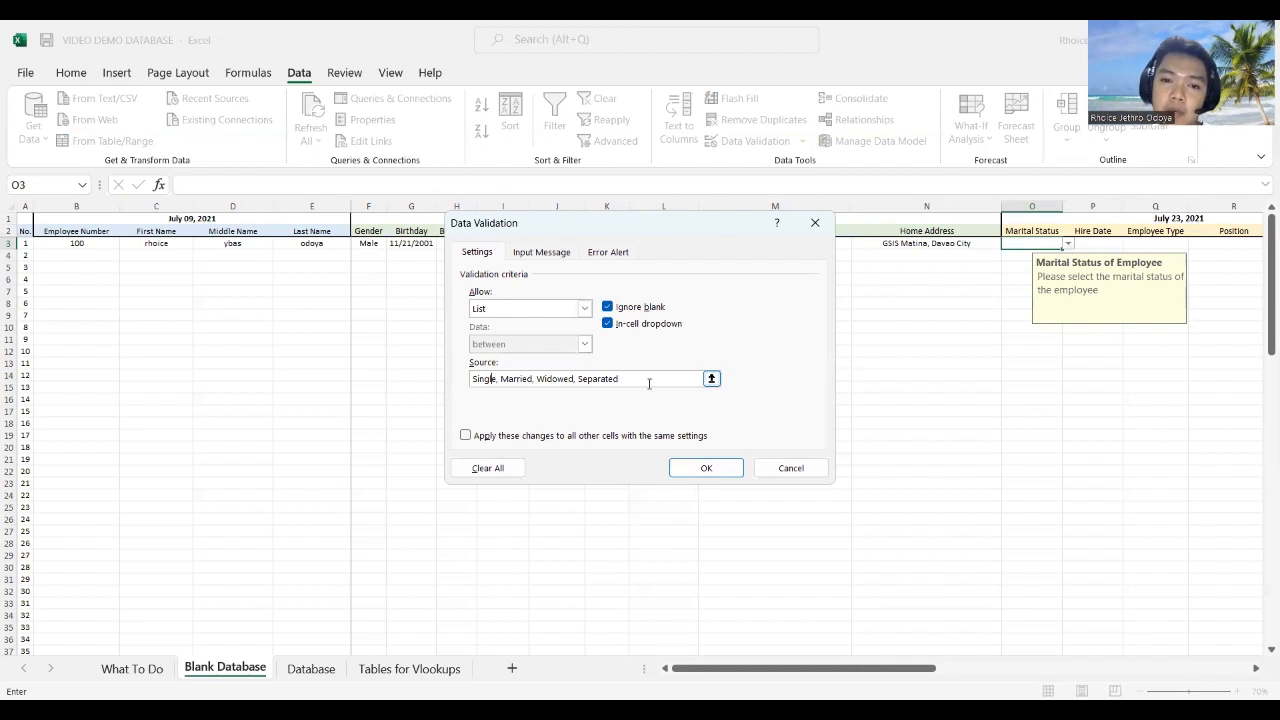
{"action": "left_click_drag", "start_coordinate": [622, 379], "coordinate": [465, 378]}
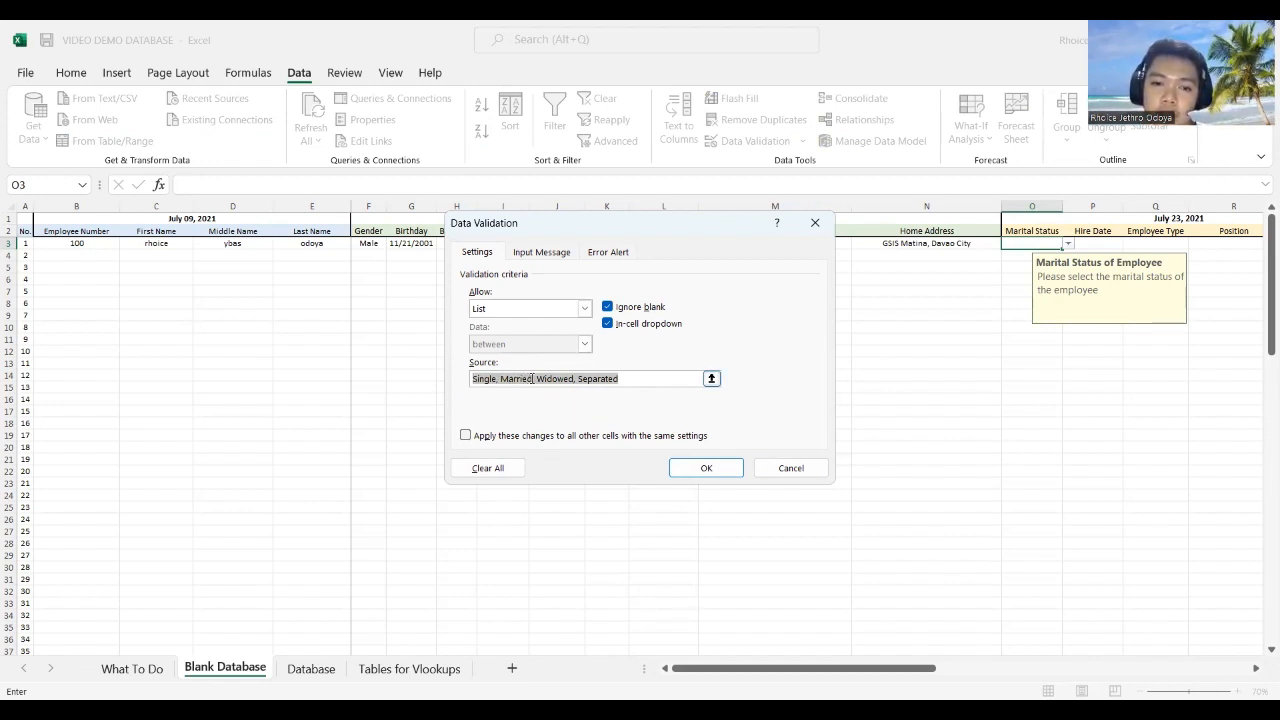
{"action": "left_click", "coordinate": [545, 253]}
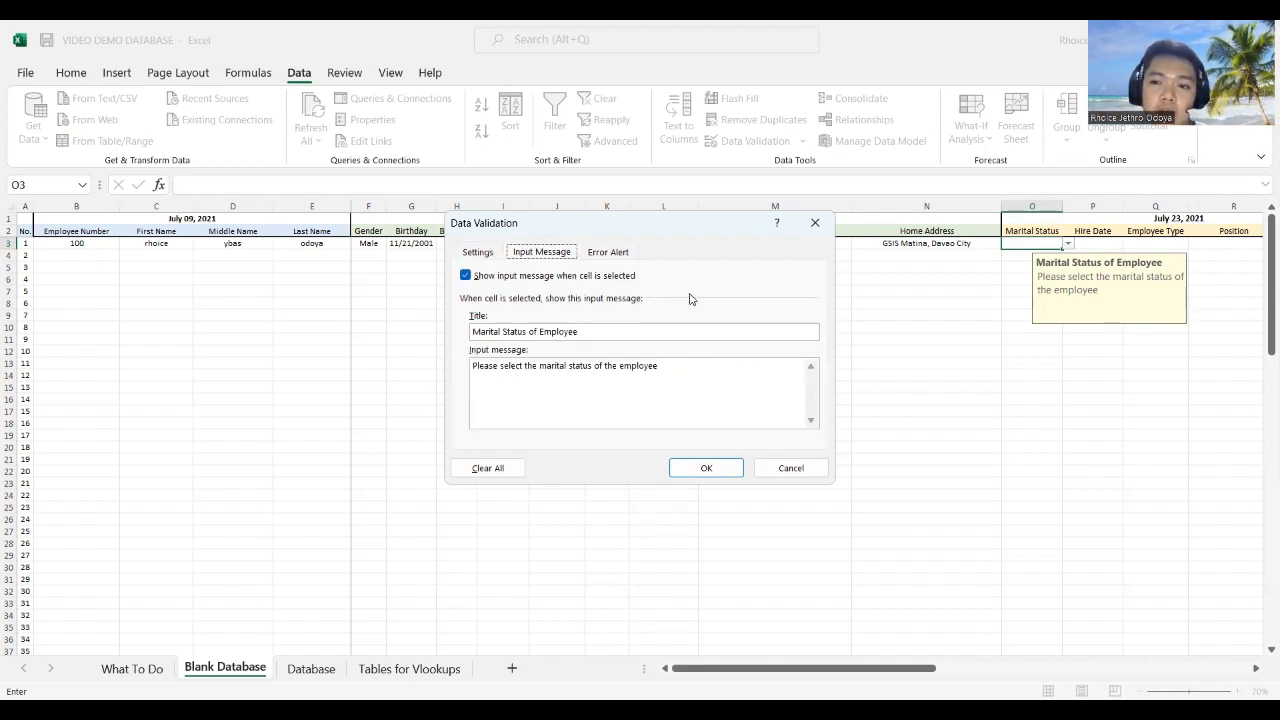
{"action": "left_click_drag", "start_coordinate": [582, 332], "coordinate": [470, 333]}
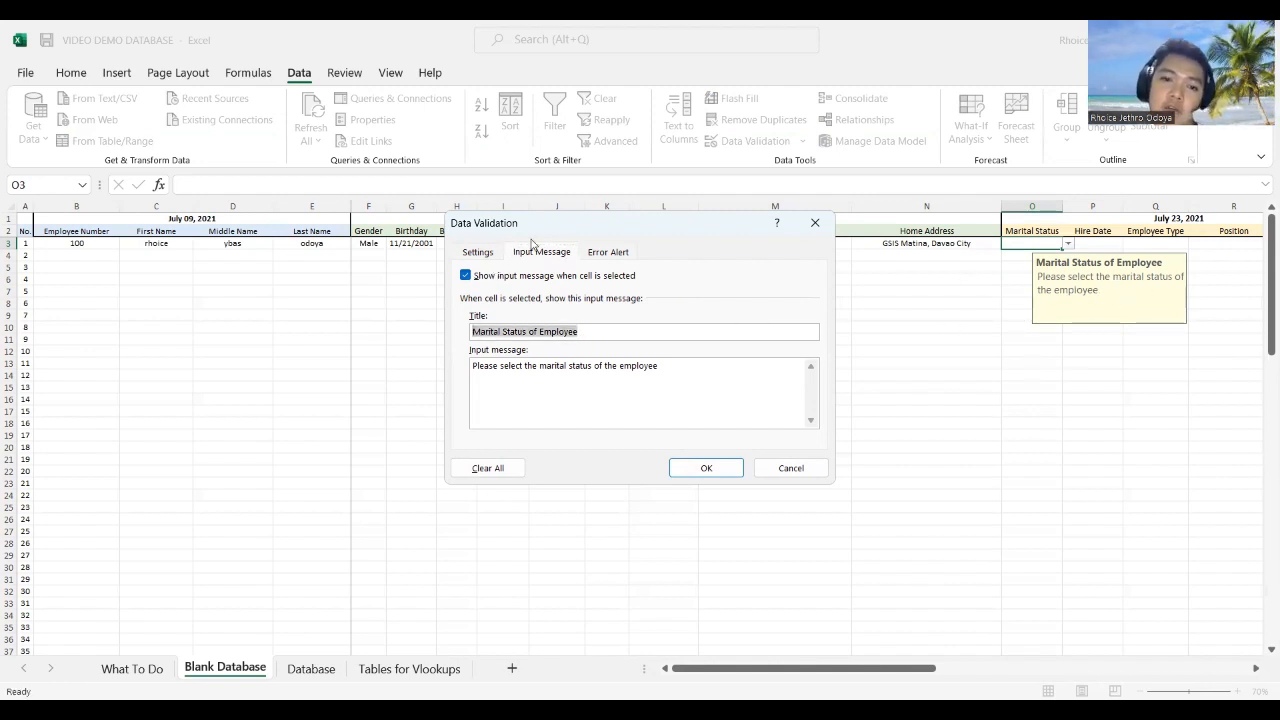
{"action": "left_click", "coordinate": [618, 253]}
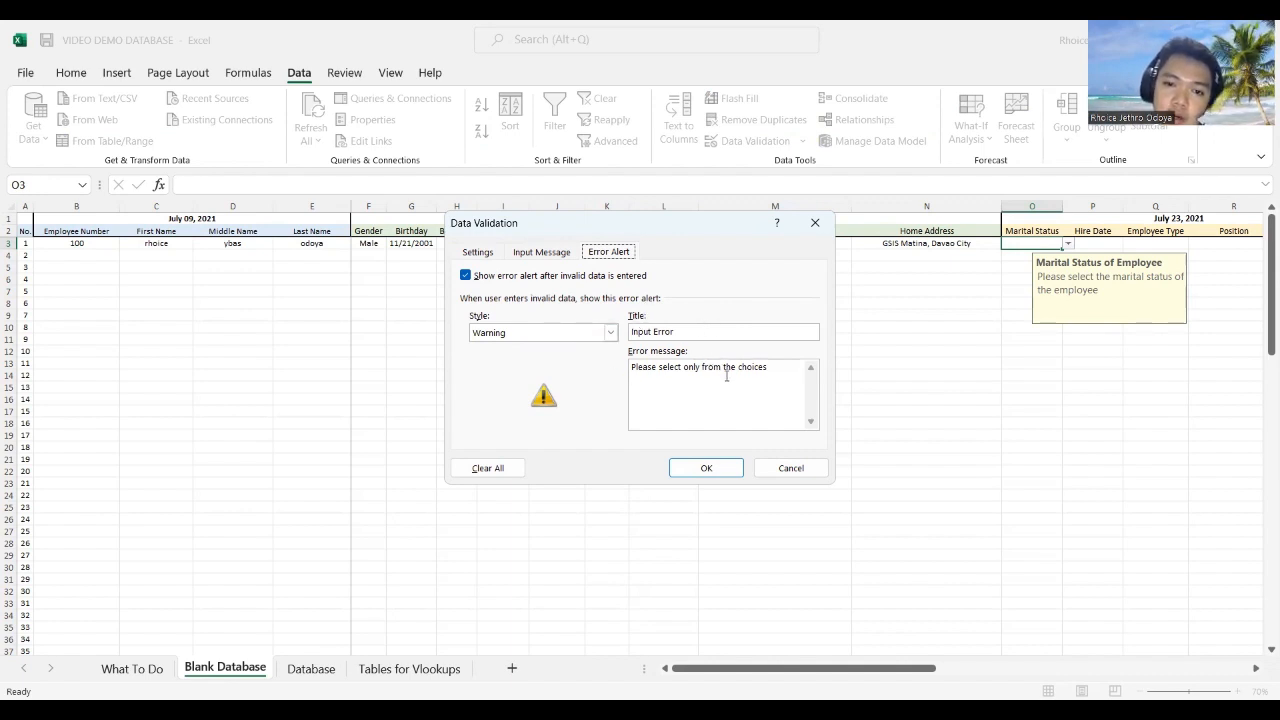
{"action": "left_click", "coordinate": [694, 476]}
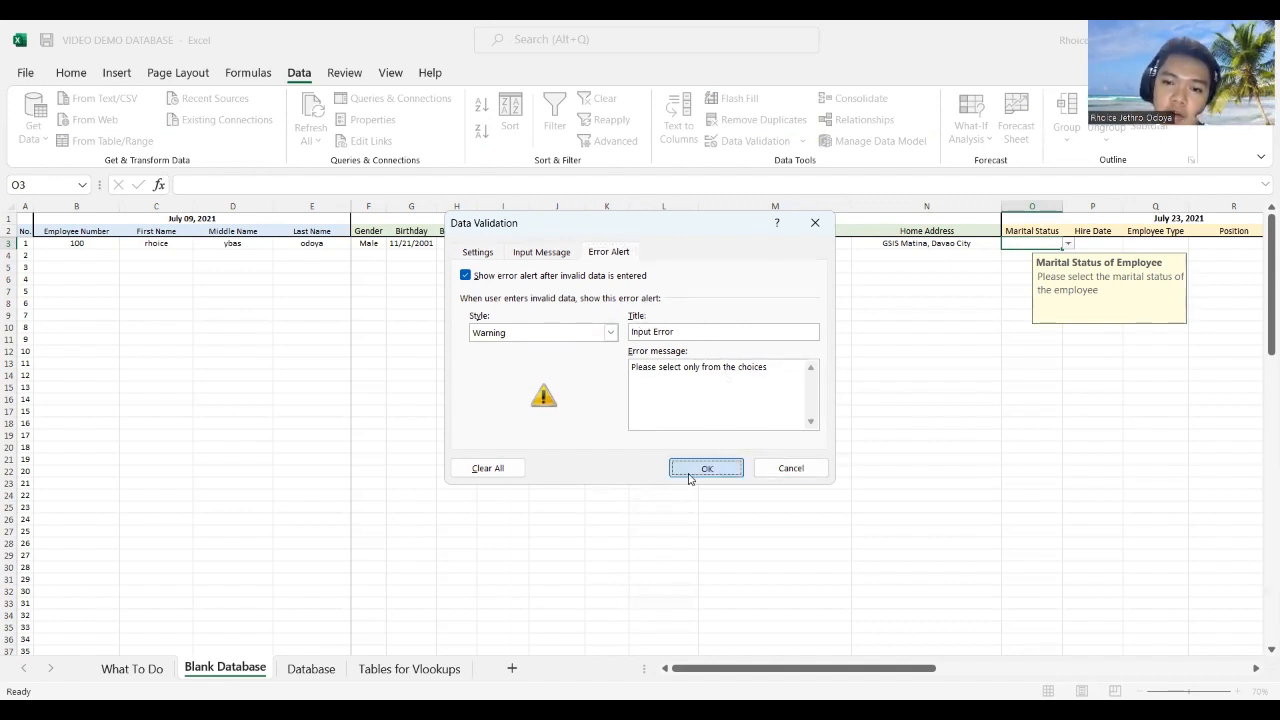
Step: Pick Single from the O3 Marital Status list, then go to What To Do
{"action": "left_click", "coordinate": [1068, 244]}
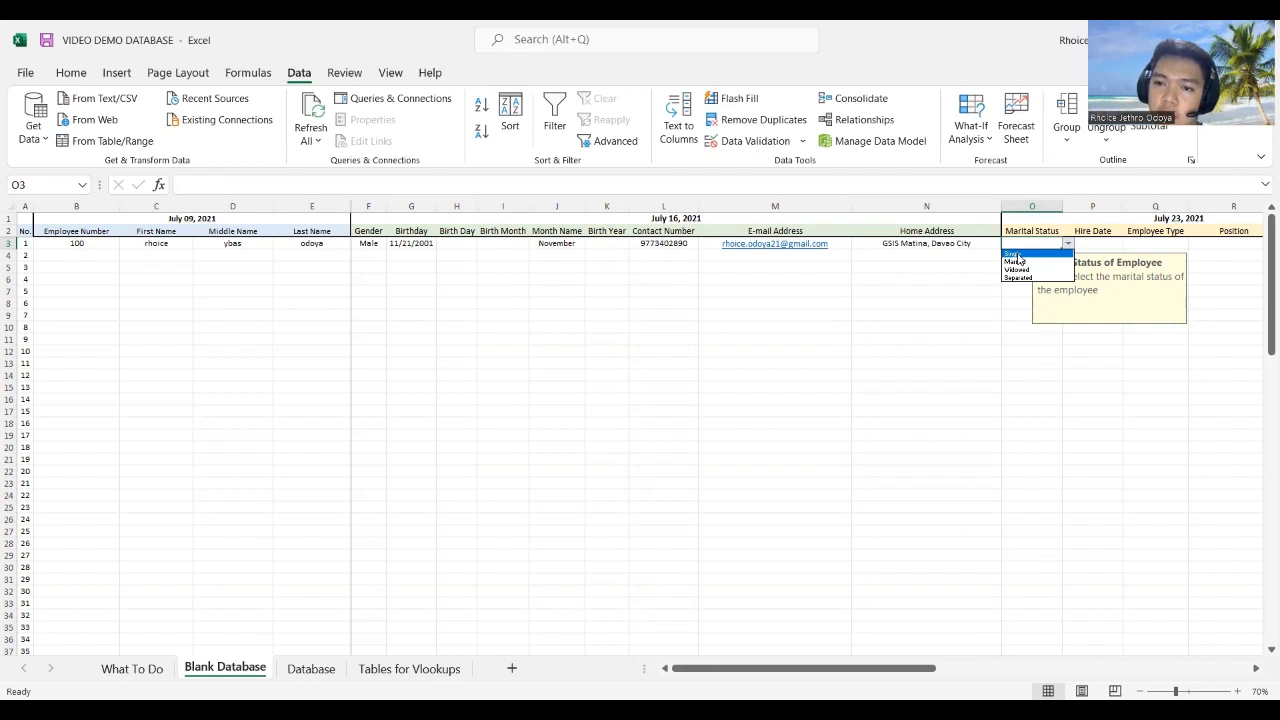
{"action": "left_click", "coordinate": [1015, 255]}
{"action": "left_click", "coordinate": [131, 668]}
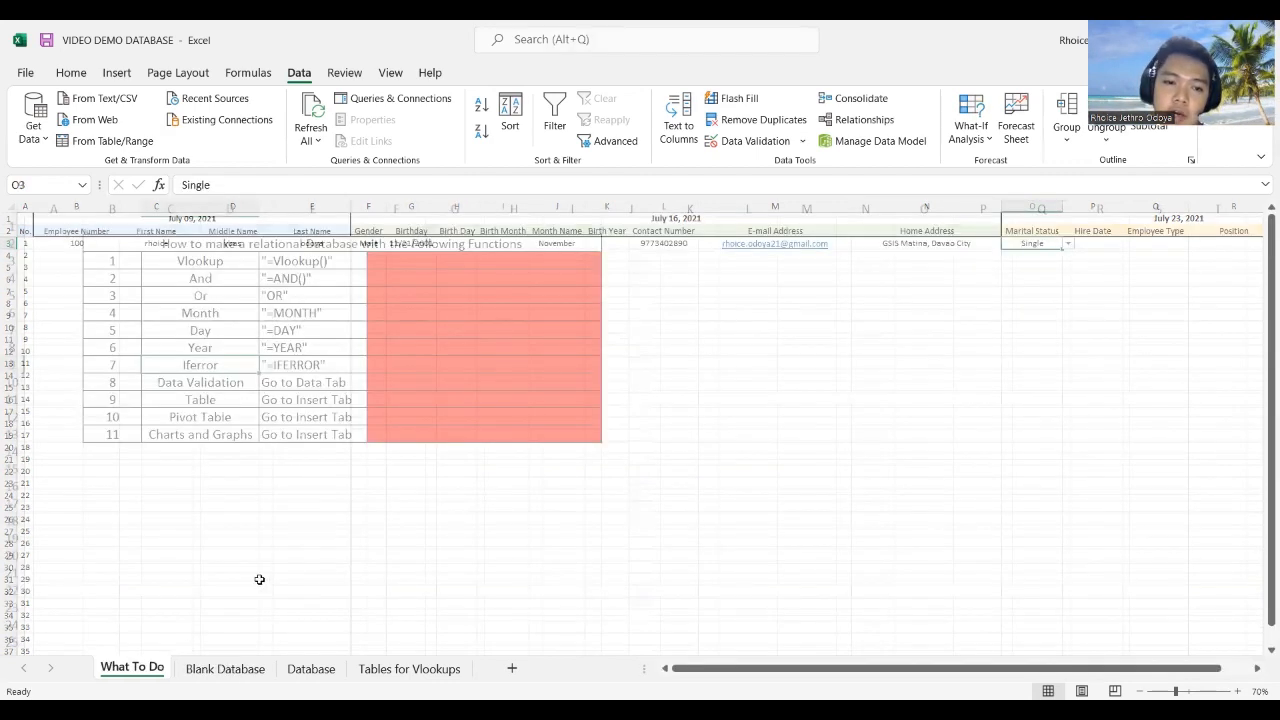
Step: Fill the Data Validation status cells F10:I10 green, then view Blank Database scrolled to column O
{"action": "left_click", "coordinate": [427, 382]}
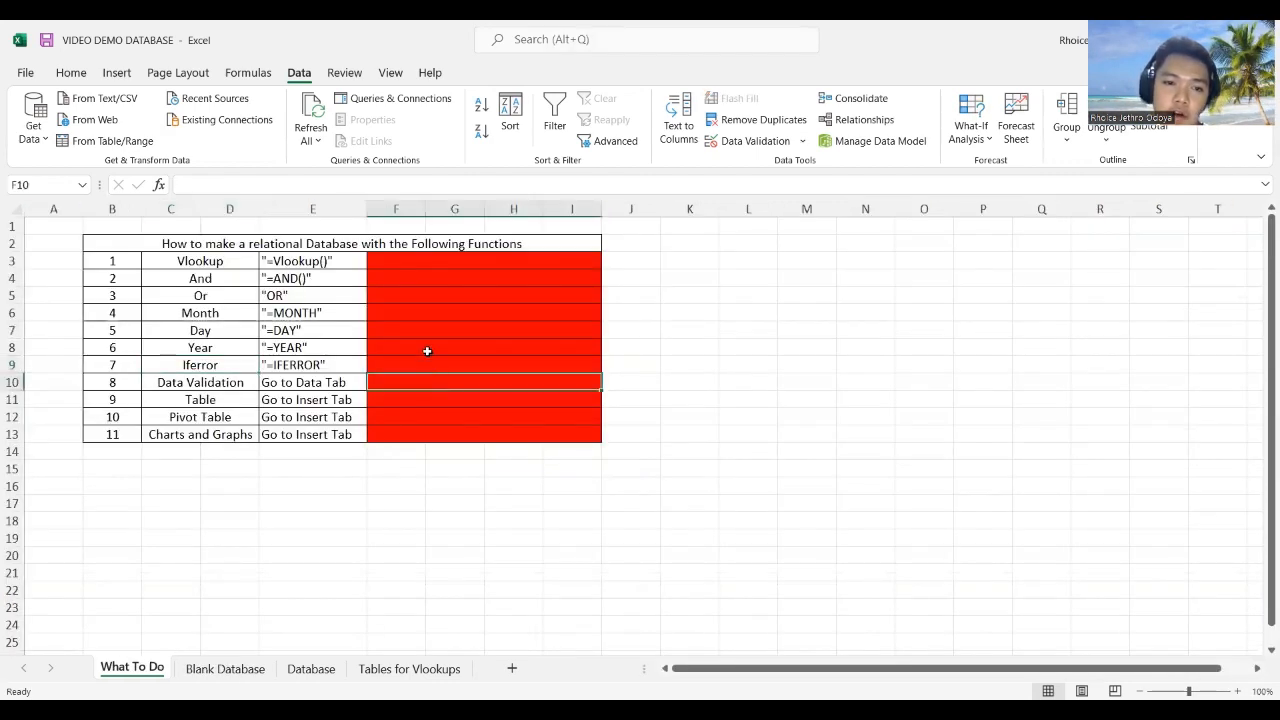
{"action": "left_click", "coordinate": [70, 72]}
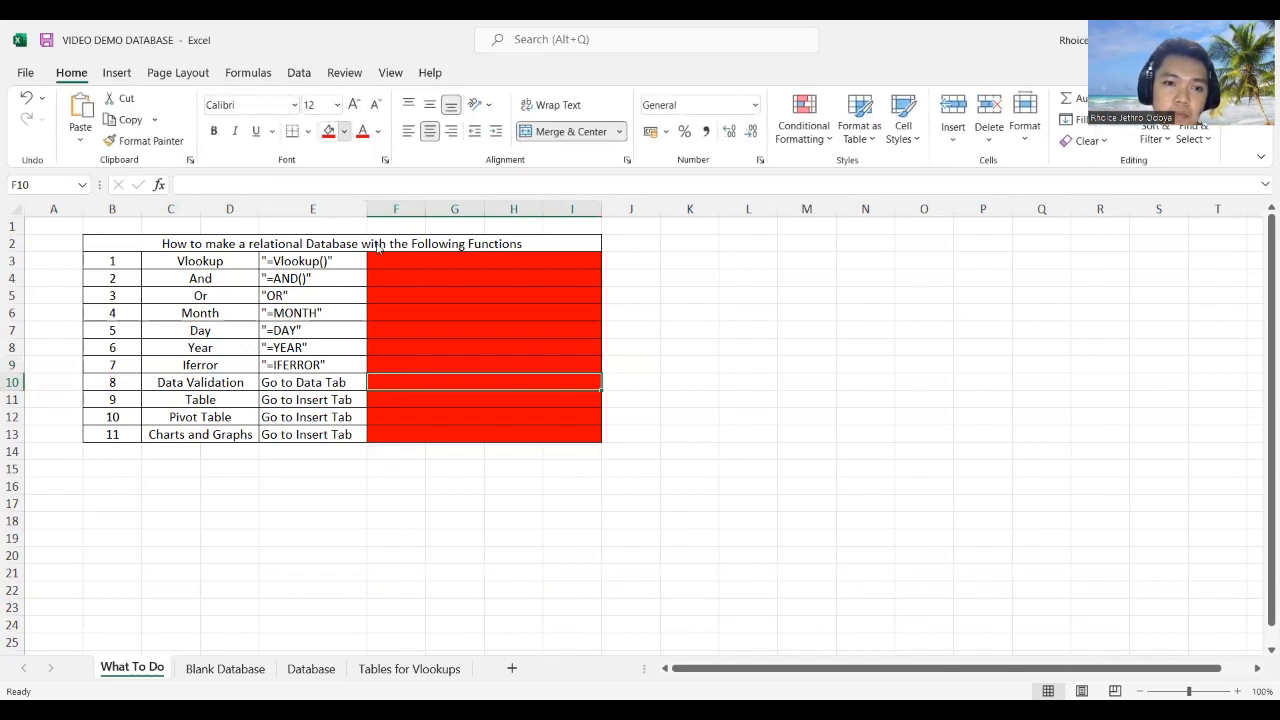
{"action": "left_click", "coordinate": [344, 131]}
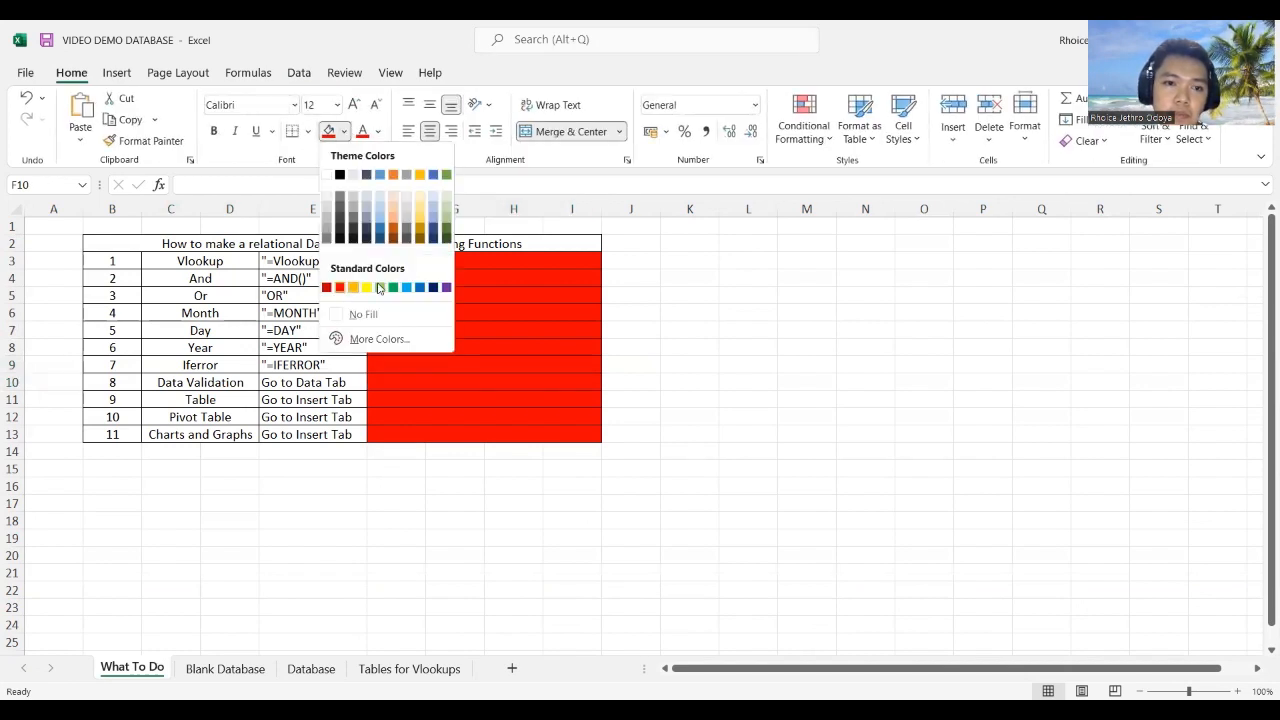
{"action": "left_click", "coordinate": [406, 401]}
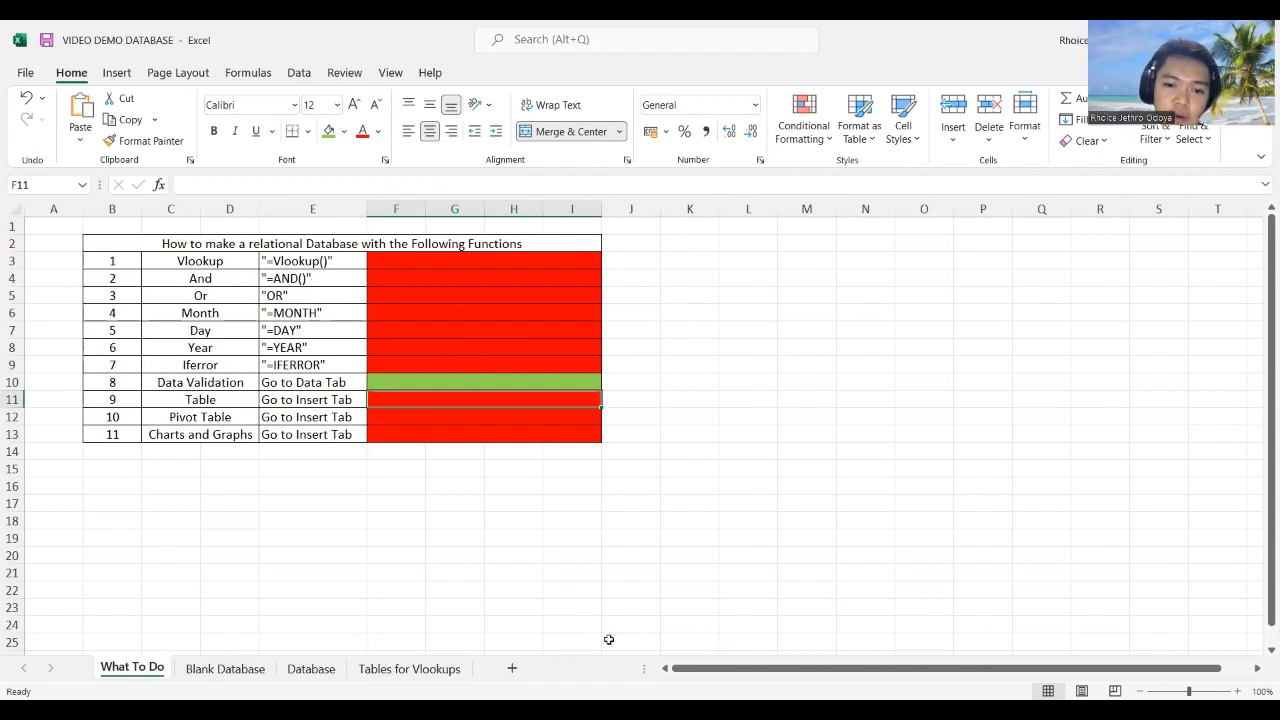
{"action": "left_click", "coordinate": [225, 668]}
{"action": "left_click_drag", "start_coordinate": [800, 668], "coordinate": [1260, 674]}
{"action": "left_click_drag", "start_coordinate": [1121, 654], "coordinate": [1068, 640]}
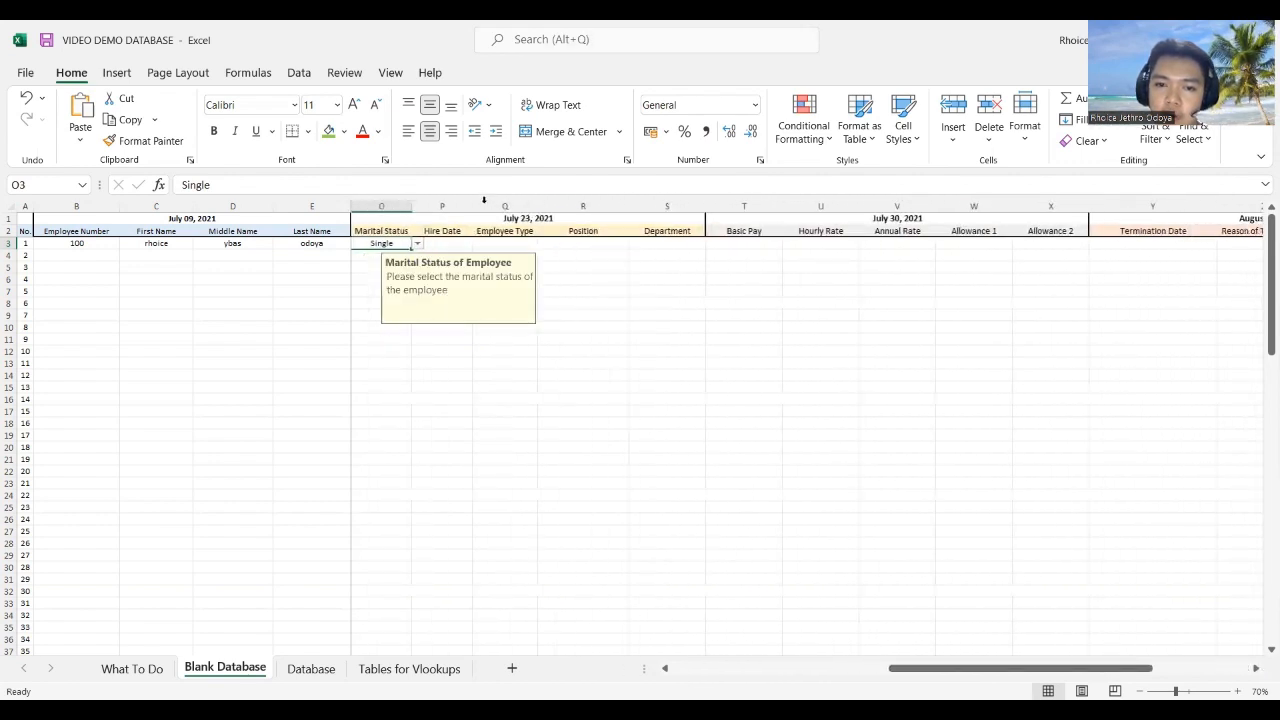
{"action": "left_click", "coordinate": [596, 246]}
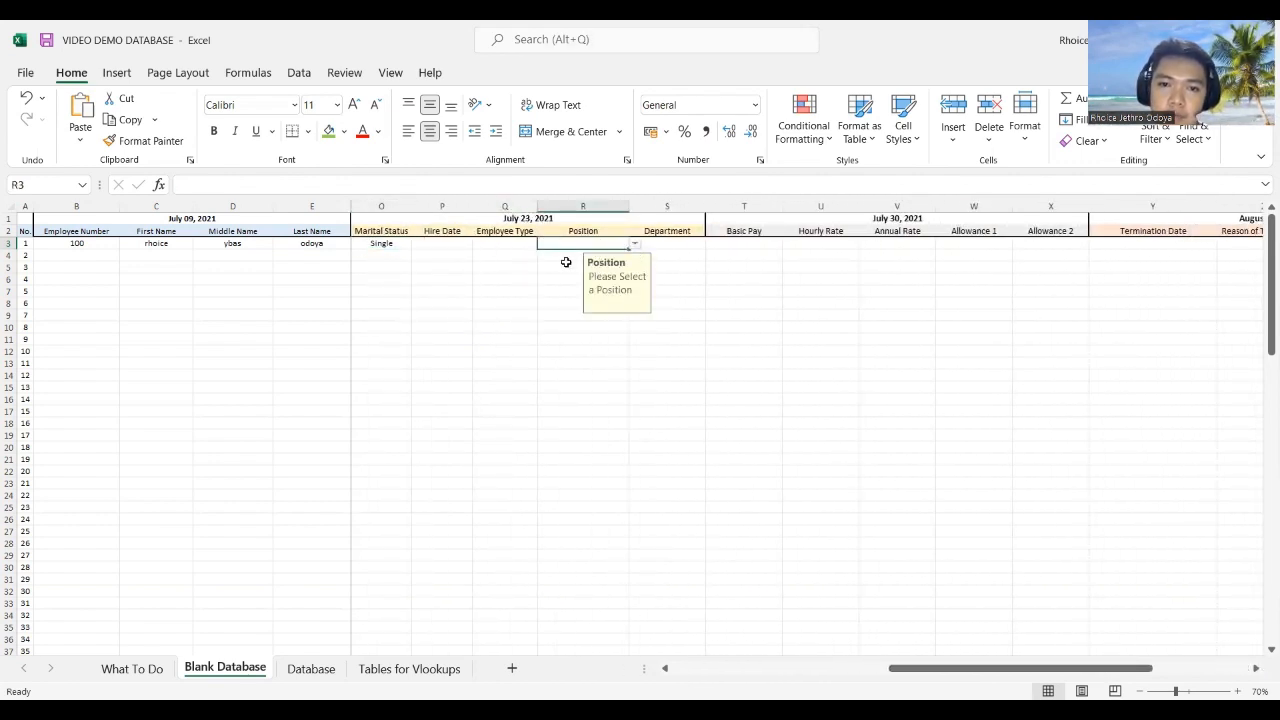
{"action": "left_click", "coordinate": [635, 246]}
{"action": "left_click", "coordinate": [635, 246]}
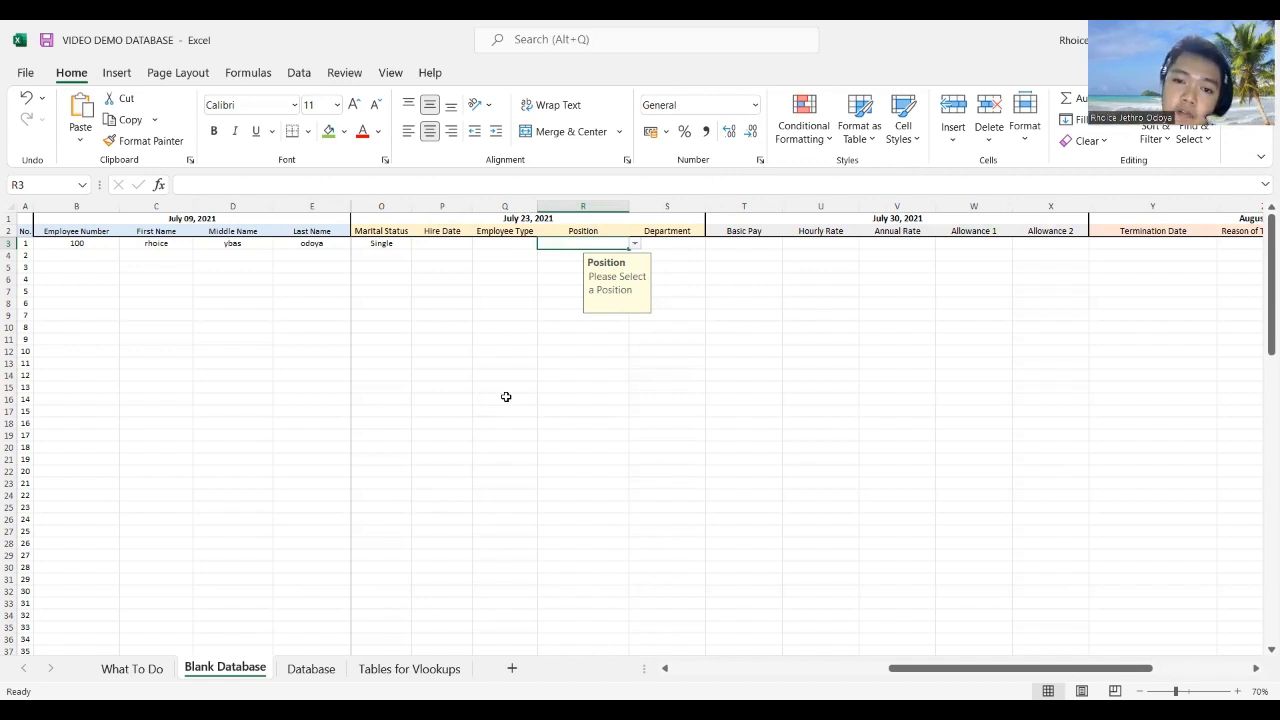
{"action": "left_click", "coordinate": [748, 245]}
{"action": "left_click", "coordinate": [834, 242]}
{"action": "left_click_drag", "start_coordinate": [908, 240], "coordinate": [911, 234]}
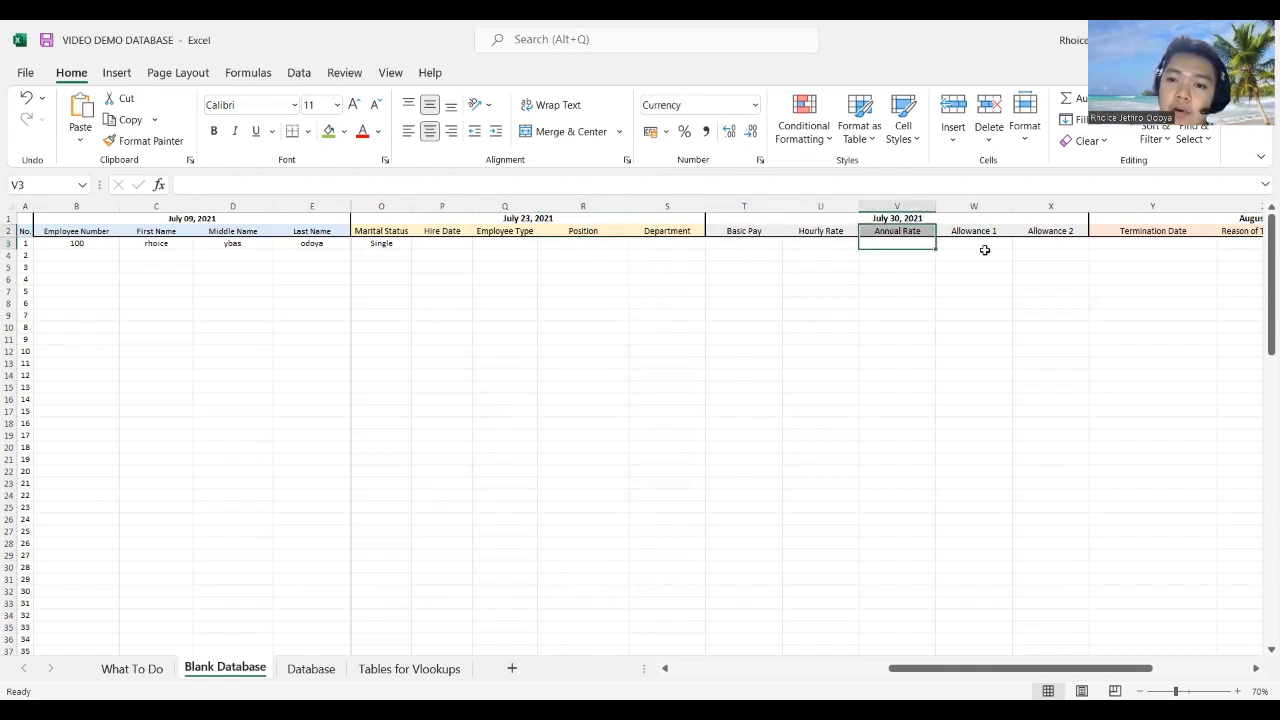
{"action": "left_click", "coordinate": [985, 250]}
{"action": "left_click", "coordinate": [1060, 242]}
{"action": "left_click", "coordinate": [568, 244]}
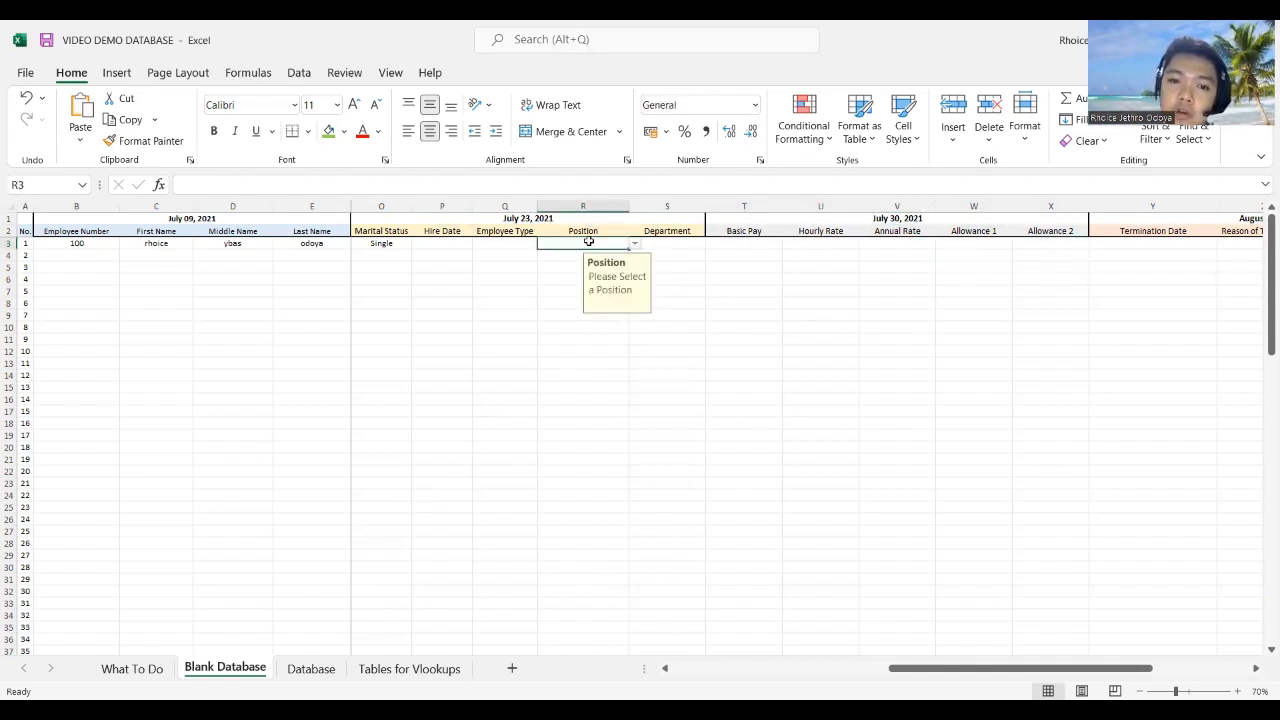
{"action": "left_click", "coordinate": [299, 73]}
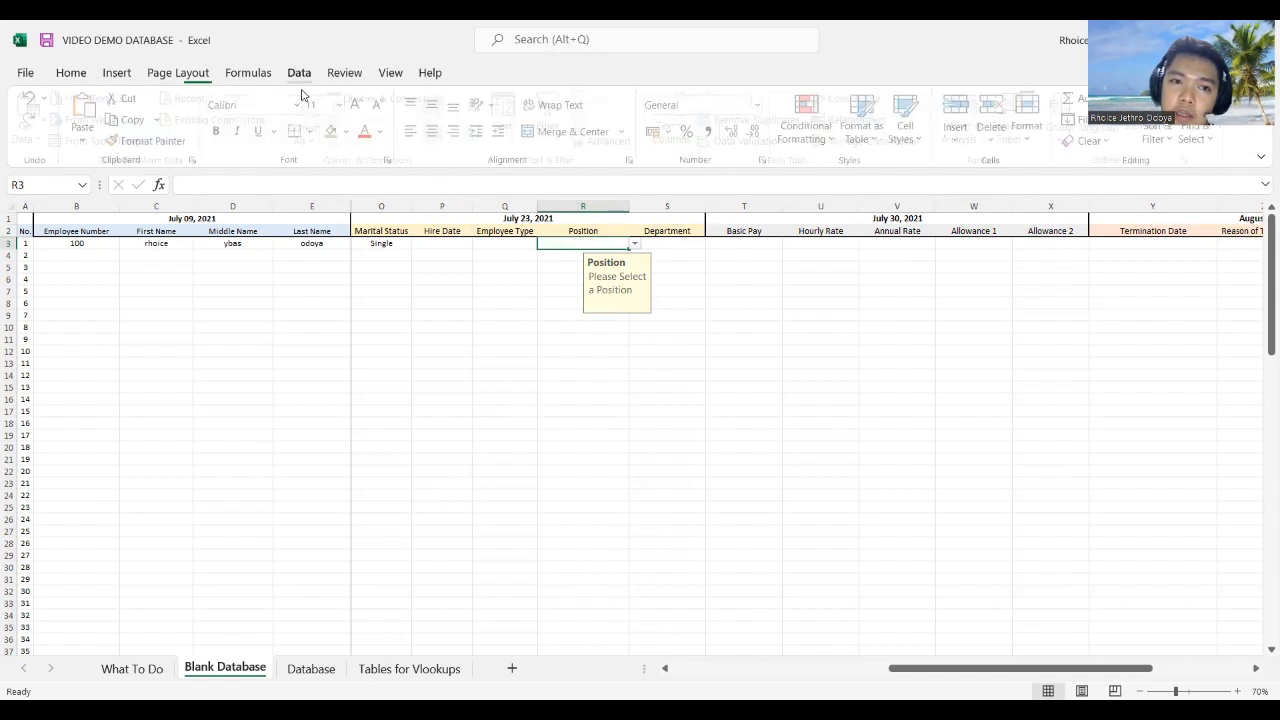
Step: Check the Position cell's Data Validation source, cancel, and open the Tables for Vlookups sheet
{"action": "left_click", "coordinate": [757, 143]}
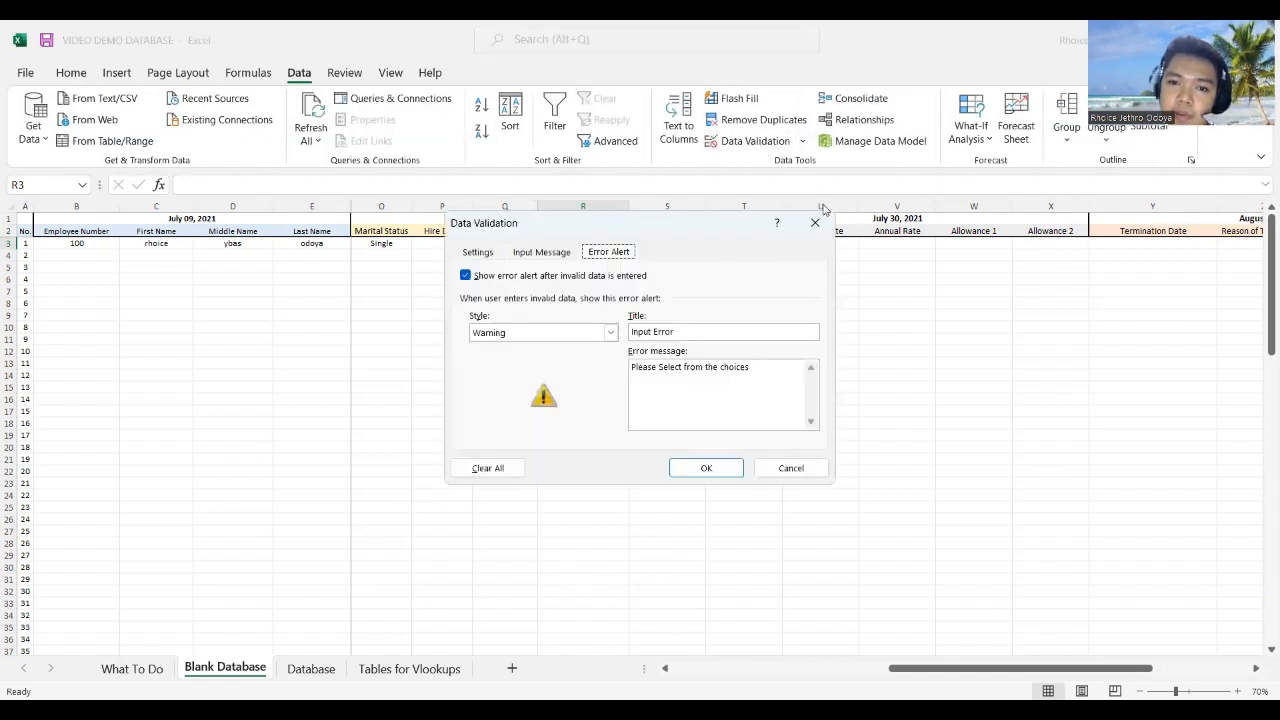
{"action": "left_click", "coordinate": [497, 253]}
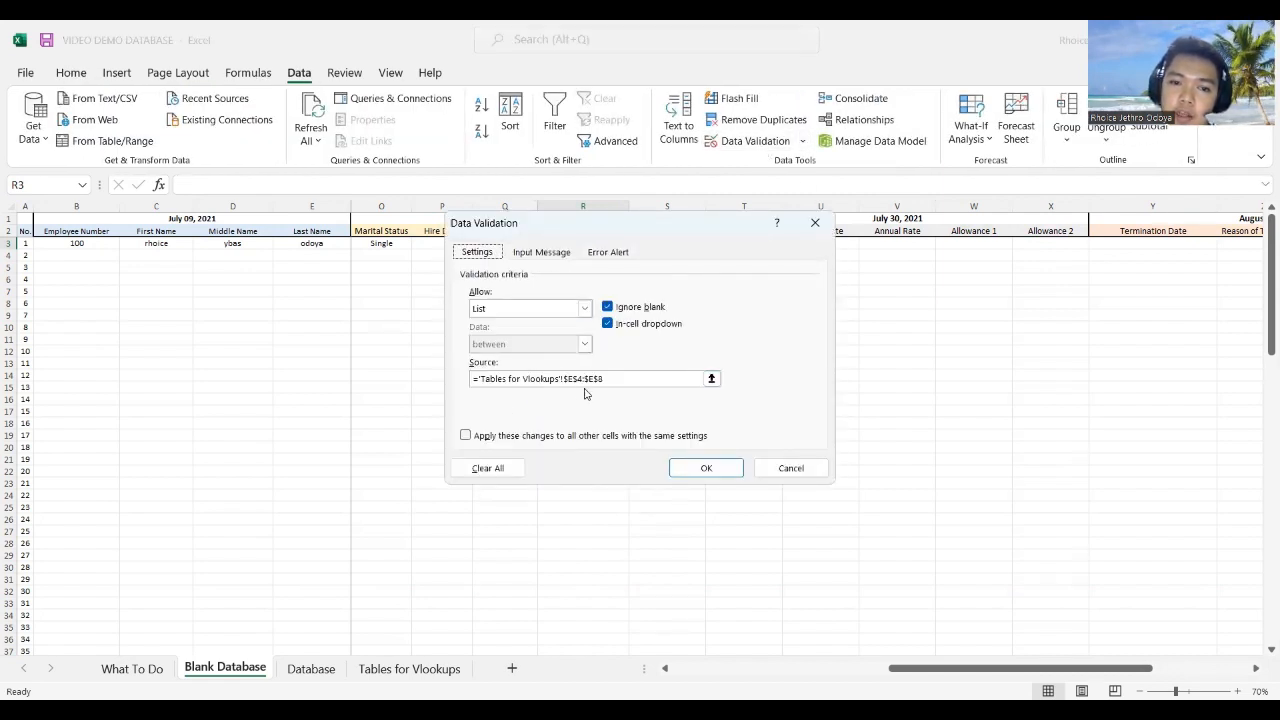
{"action": "left_click", "coordinate": [781, 470]}
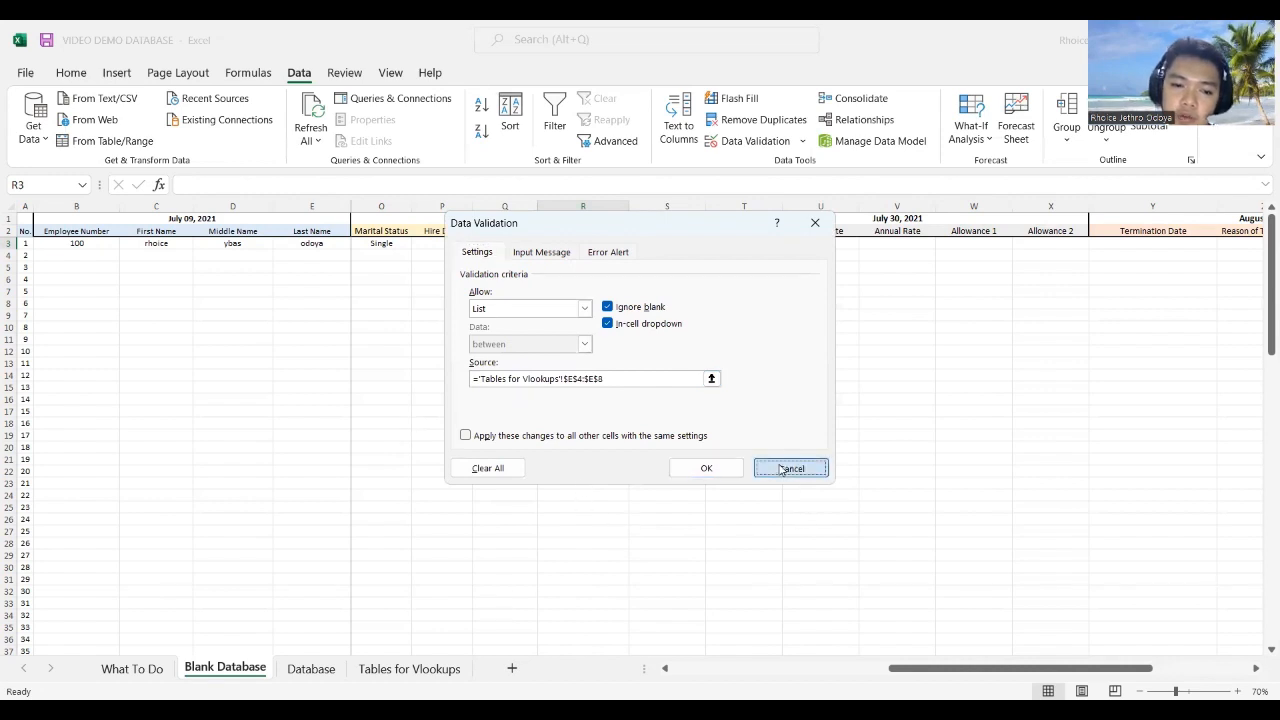
{"action": "left_click", "coordinate": [405, 669]}
{"action": "left_click", "coordinate": [347, 243]}
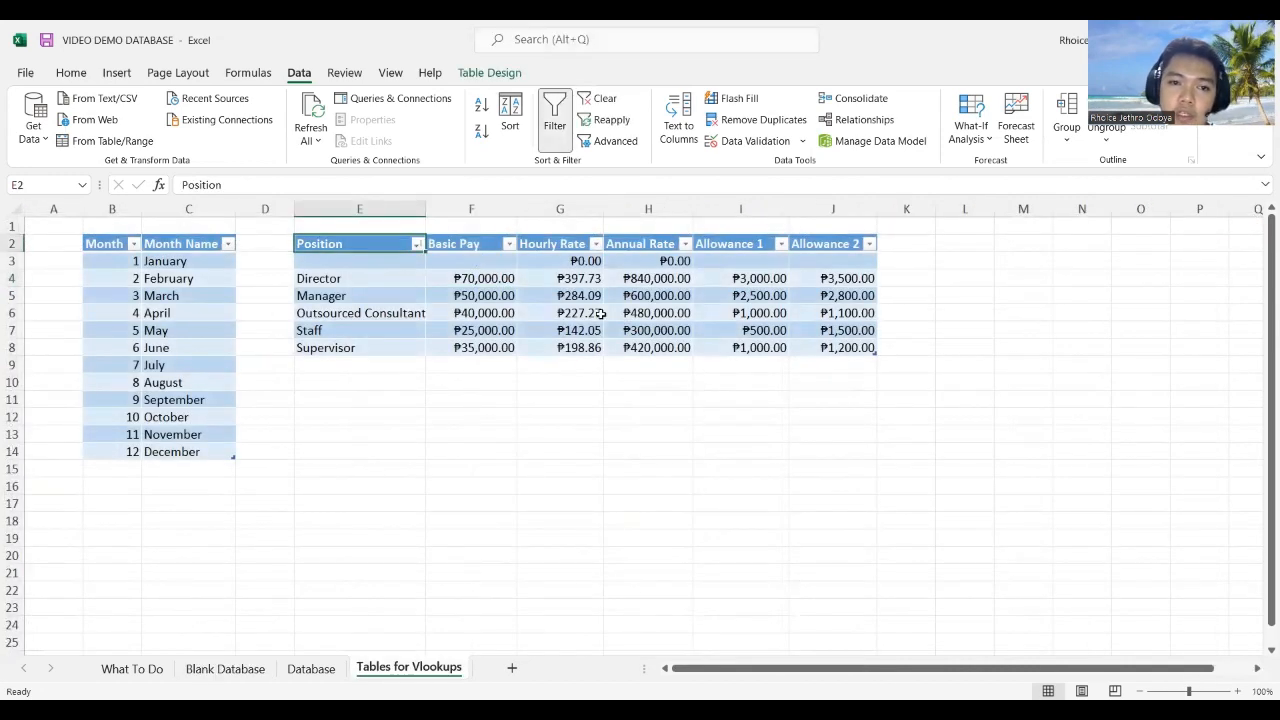
Step: Type the heading 'Vlookup' into E1 above the E2:J8 table, then reselect the table
{"action": "left_click", "coordinate": [826, 347], "text": "shift"}
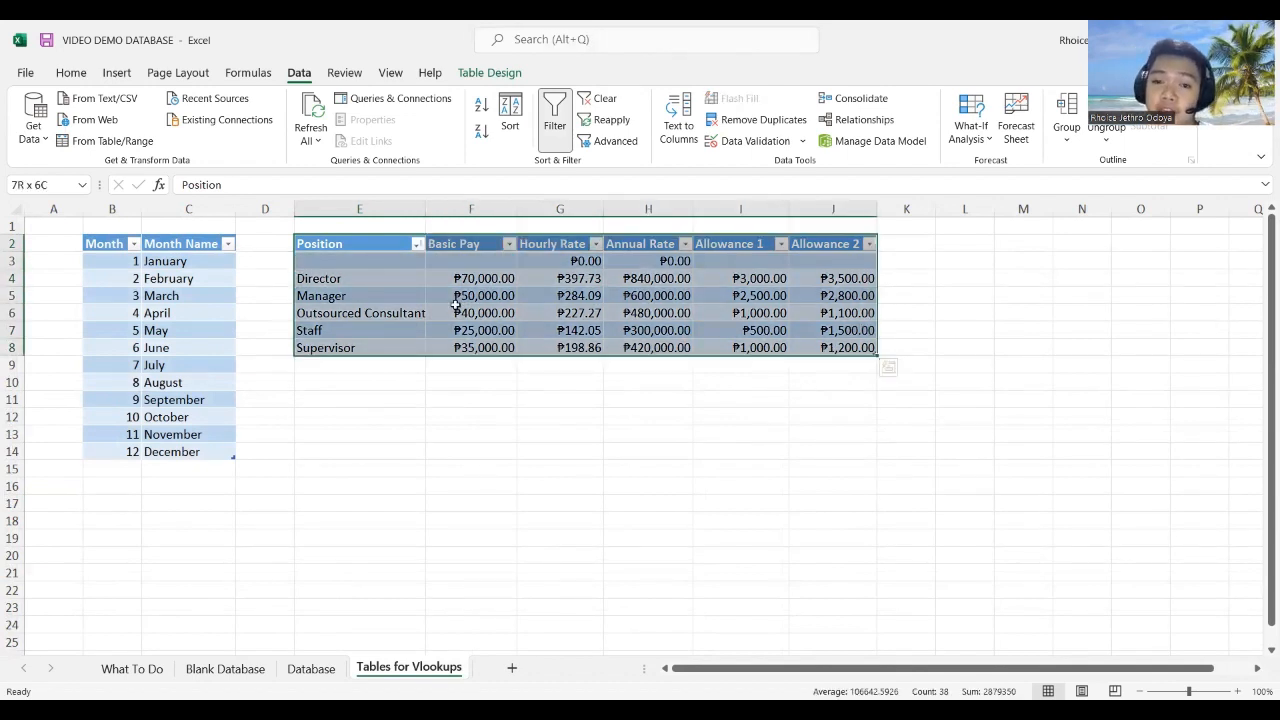
{"action": "left_click", "coordinate": [354, 223]}
{"action": "type", "text": "Vlookup"}
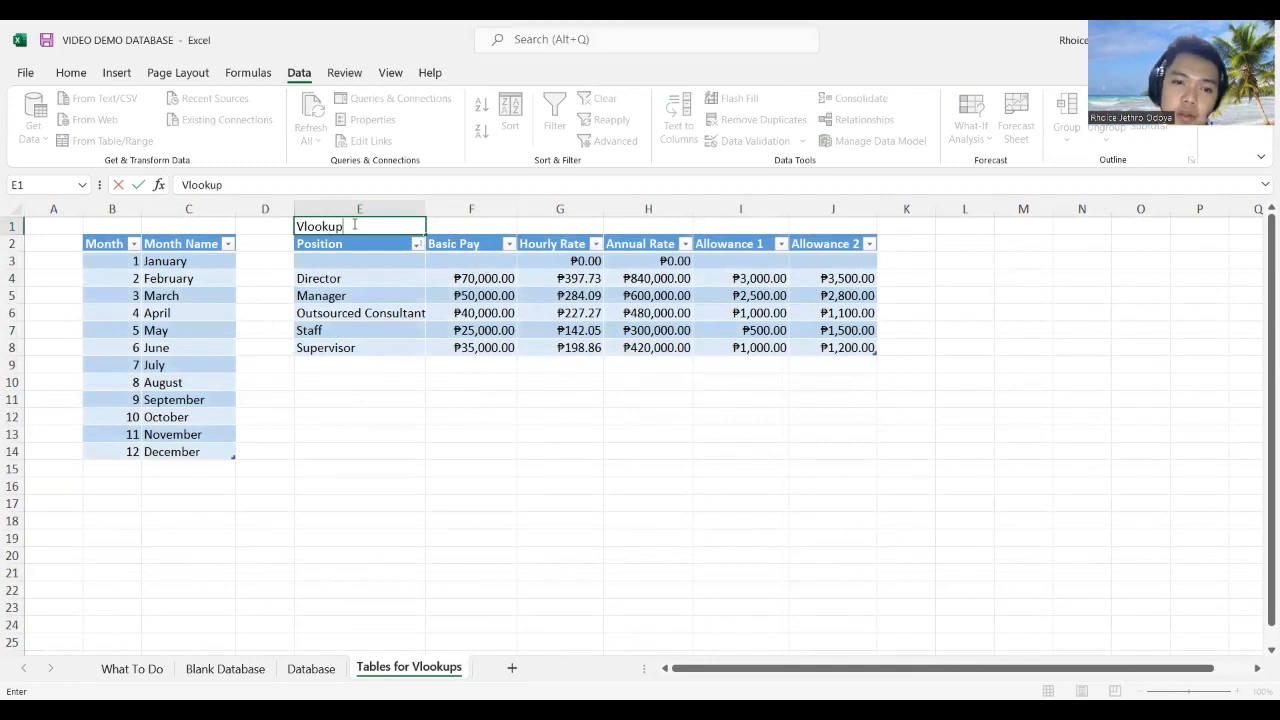
{"action": "left_click", "coordinate": [808, 365]}
{"action": "left_click", "coordinate": [361, 246]}
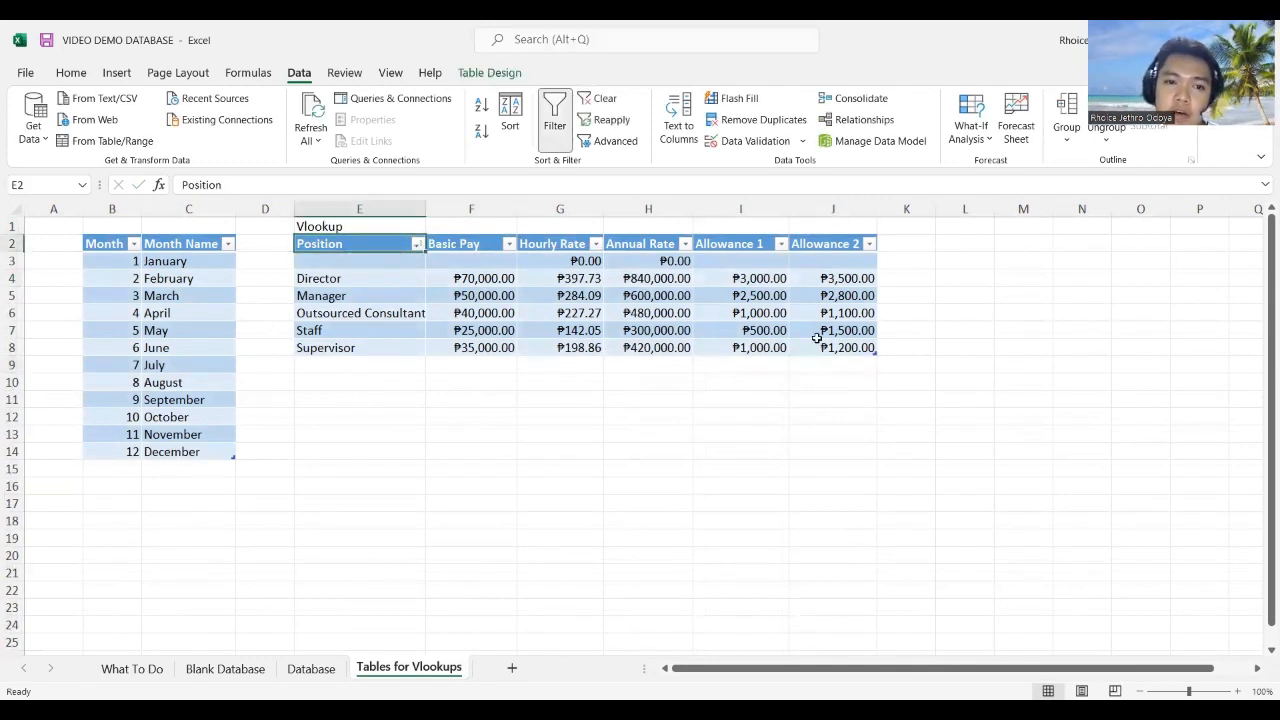
{"action": "left_click", "coordinate": [990, 376]}
{"action": "left_click", "coordinate": [330, 243]}
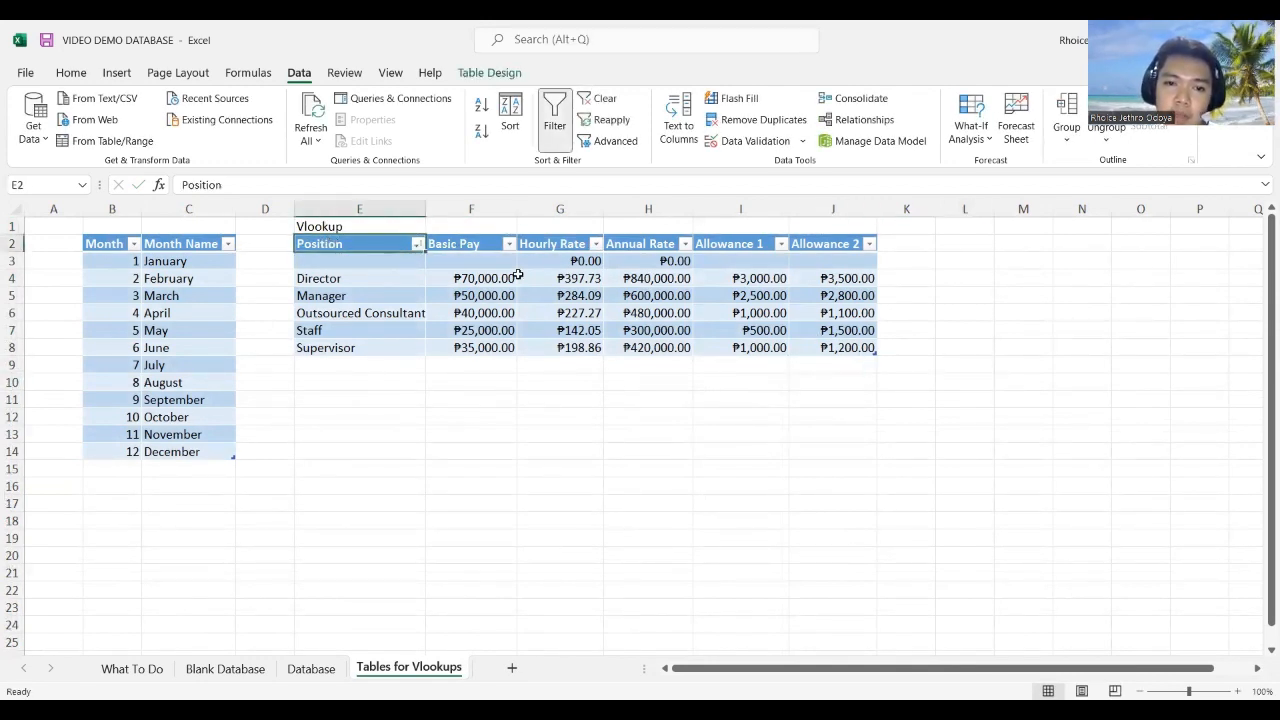
{"action": "left_click_drag", "start_coordinate": [866, 347], "coordinate": [868, 349]}
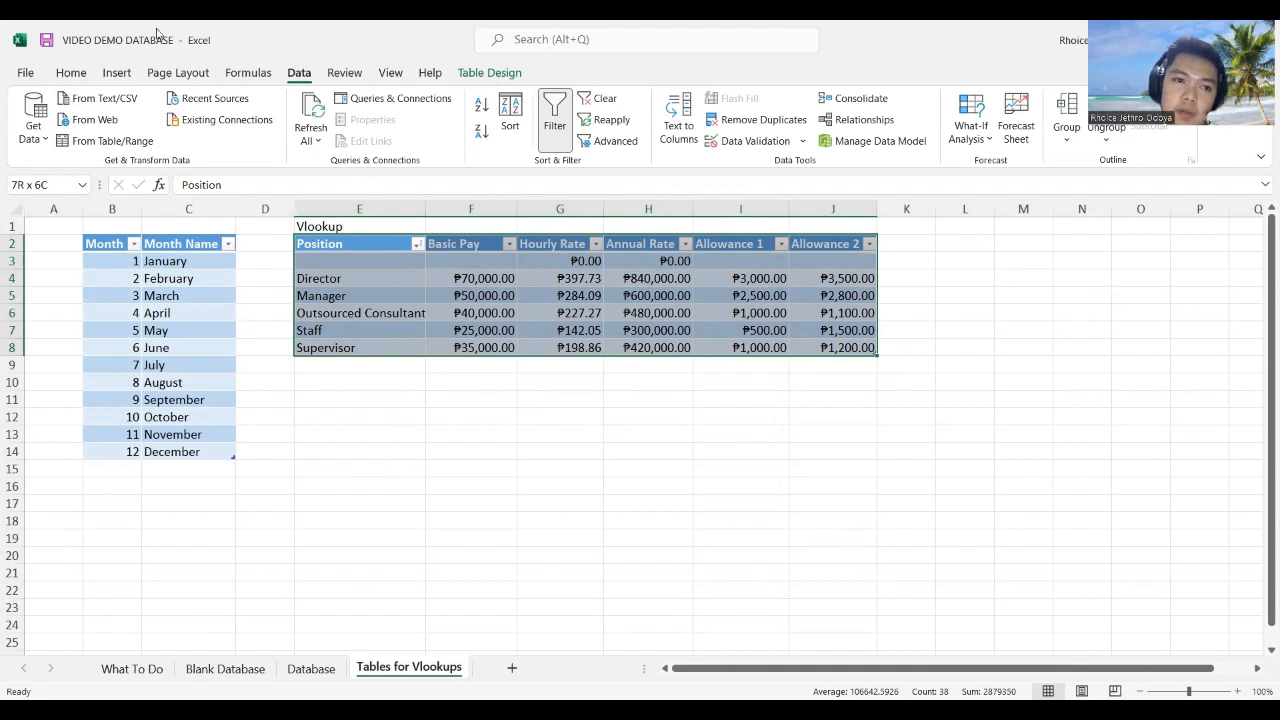
Step: Convert the existing position and pay table back to a plain range
{"action": "left_click", "coordinate": [117, 73]}
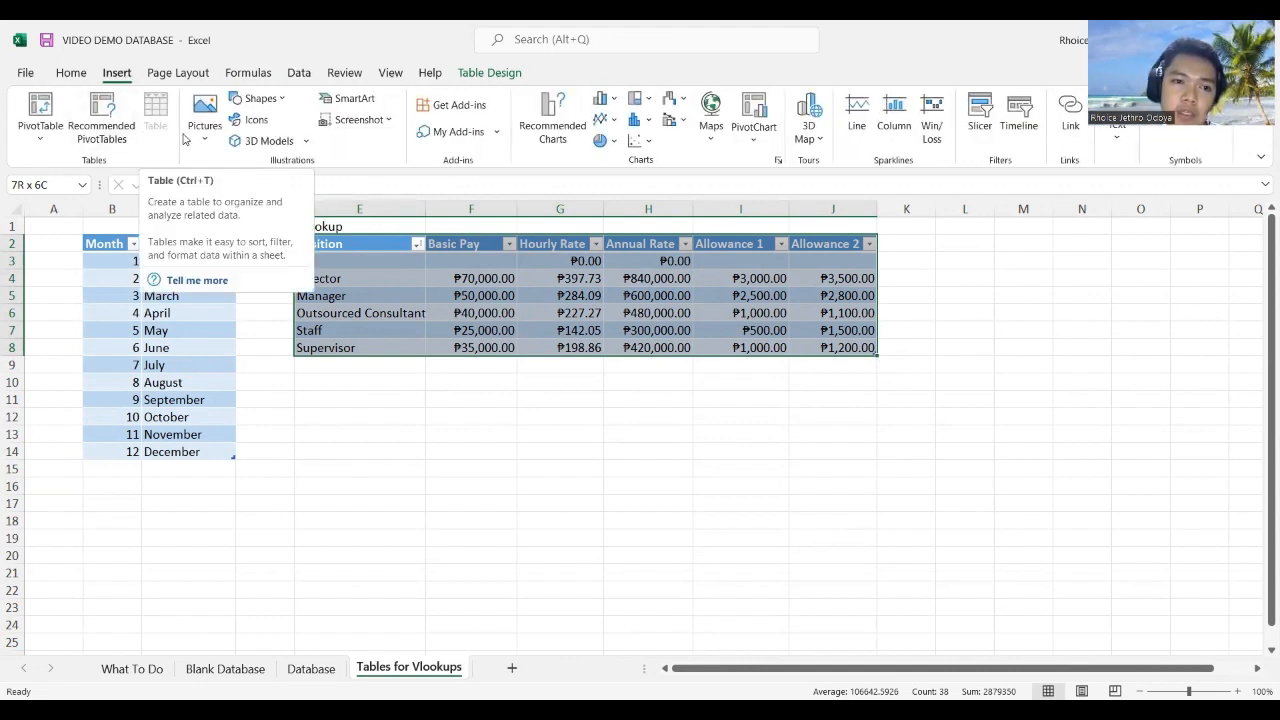
{"action": "right_click", "coordinate": [503, 303]}
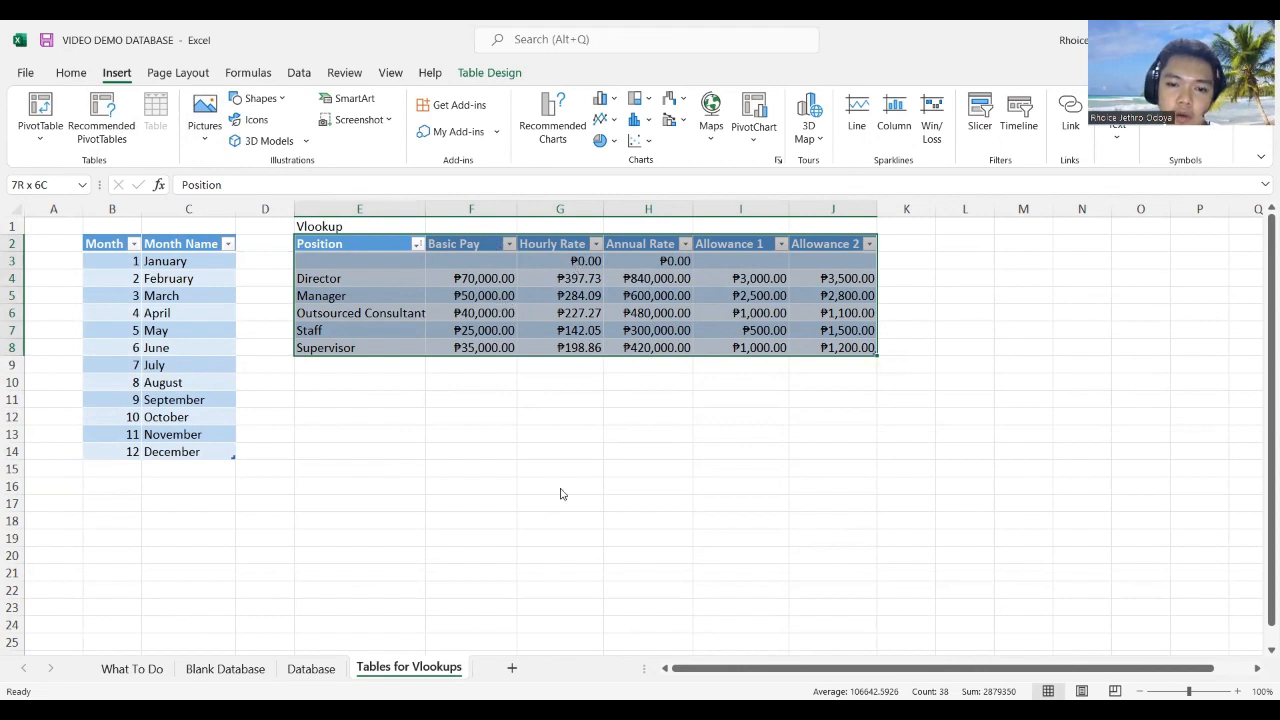
{"action": "mouse_move", "coordinate": [566, 563]}
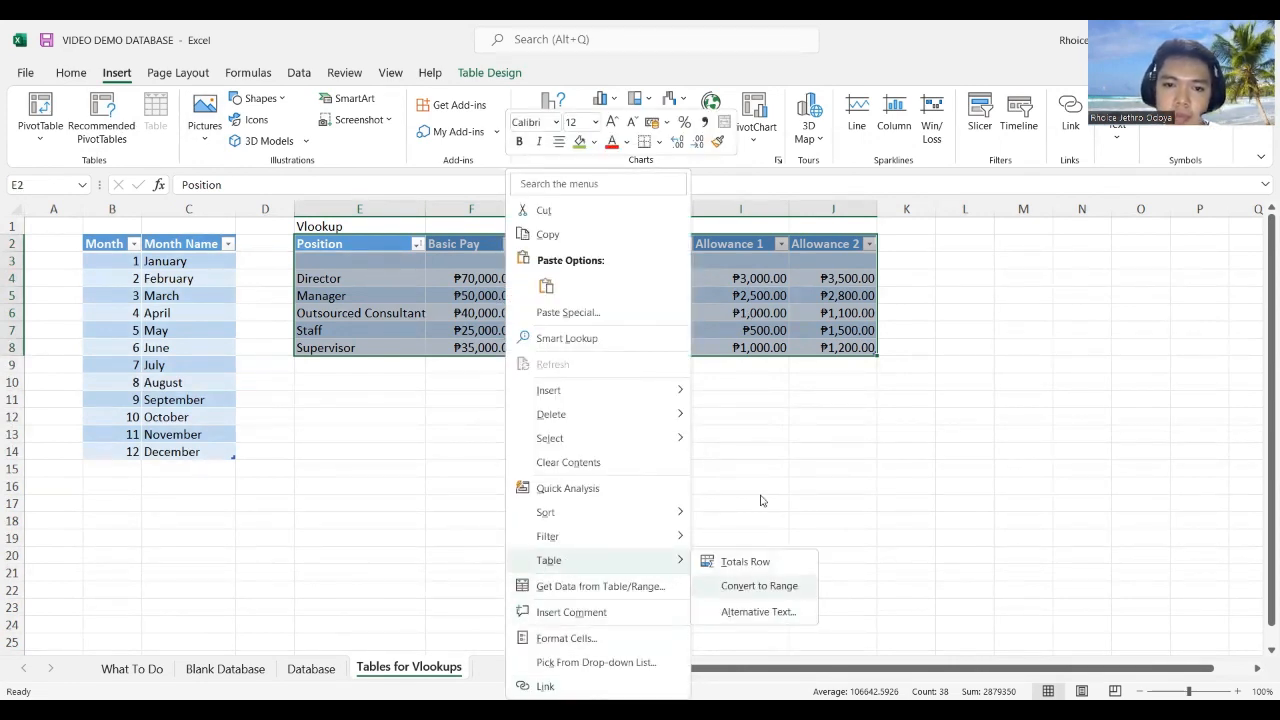
{"action": "left_click", "coordinate": [611, 415]}
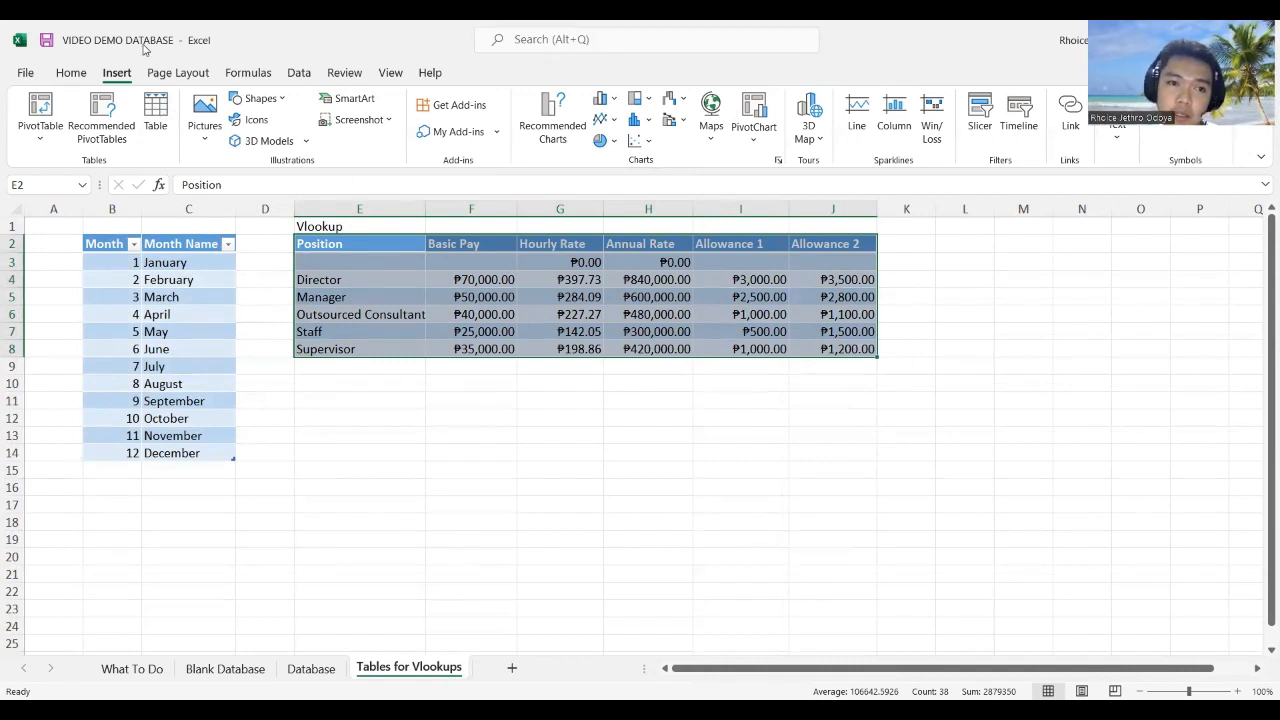
Step: Insert a new table on $E$2:$J$8 with headers, then go to Blank Database
{"action": "left_click", "coordinate": [155, 112]}
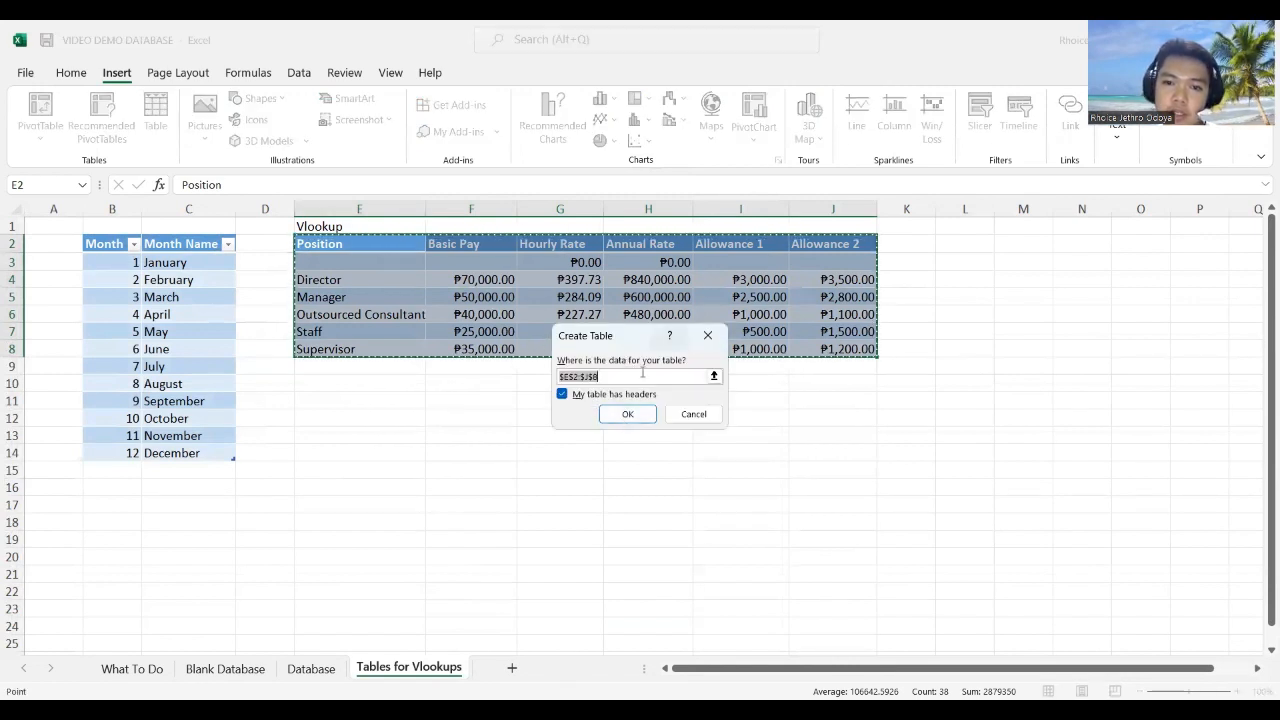
{"action": "left_click", "coordinate": [605, 414]}
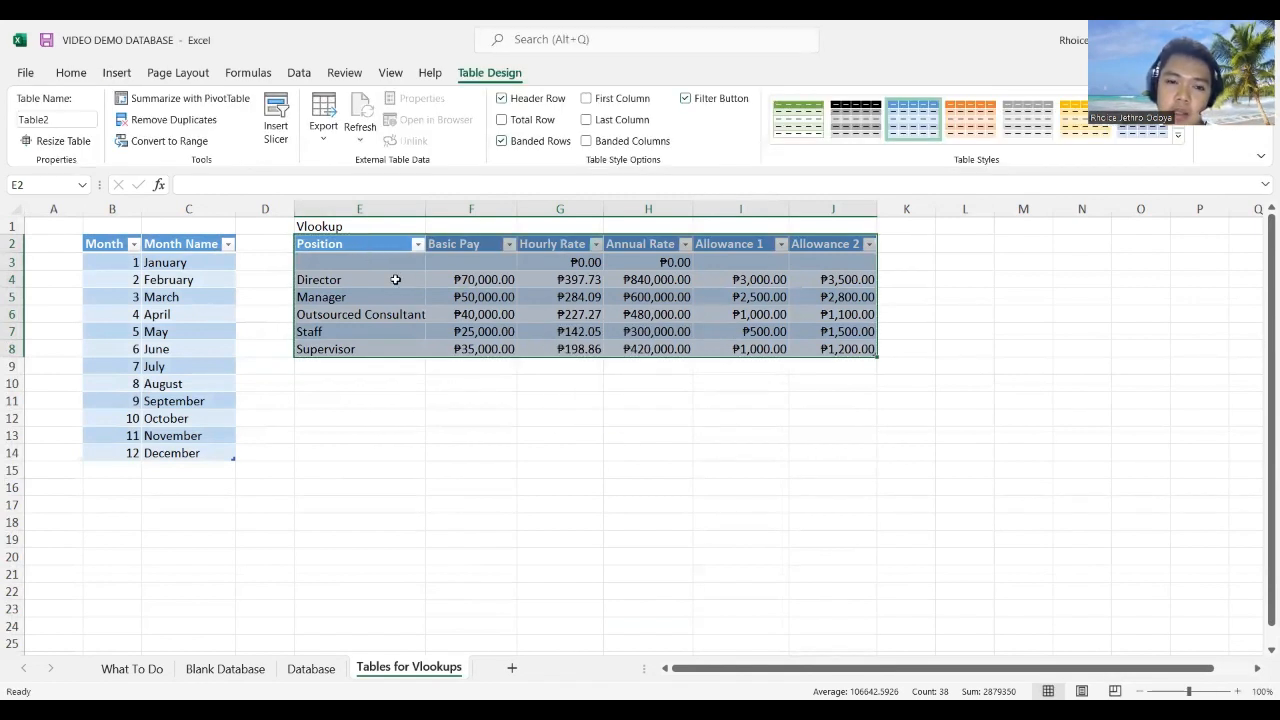
{"action": "left_click", "coordinate": [394, 277]}
{"action": "left_click", "coordinate": [348, 246]}
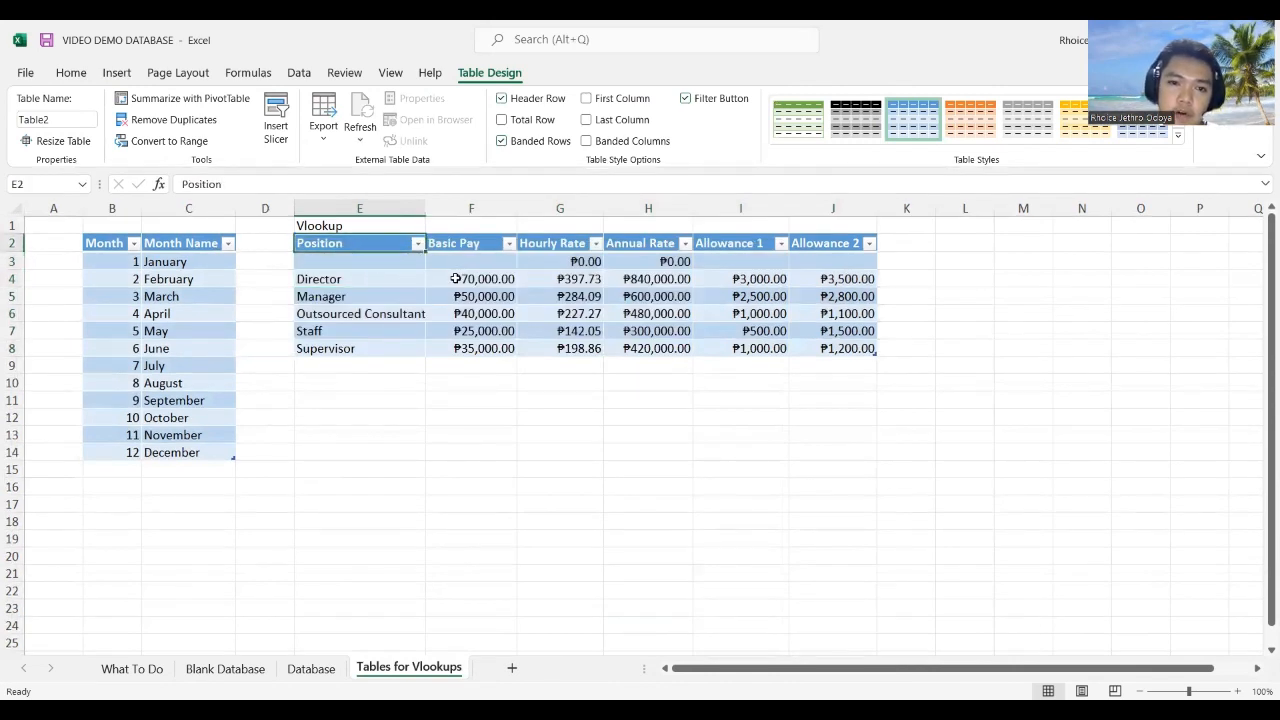
{"action": "left_click", "coordinate": [856, 332]}
{"action": "left_click", "coordinate": [338, 244]}
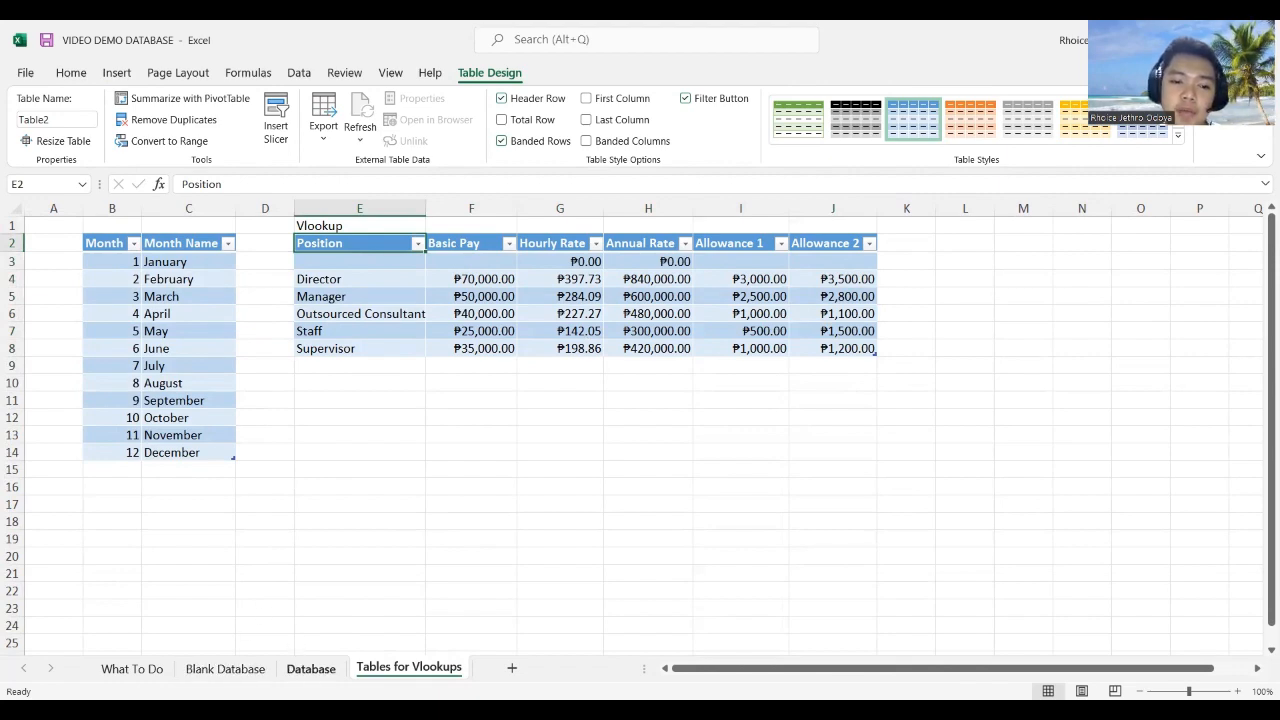
{"action": "left_click", "coordinate": [225, 668]}
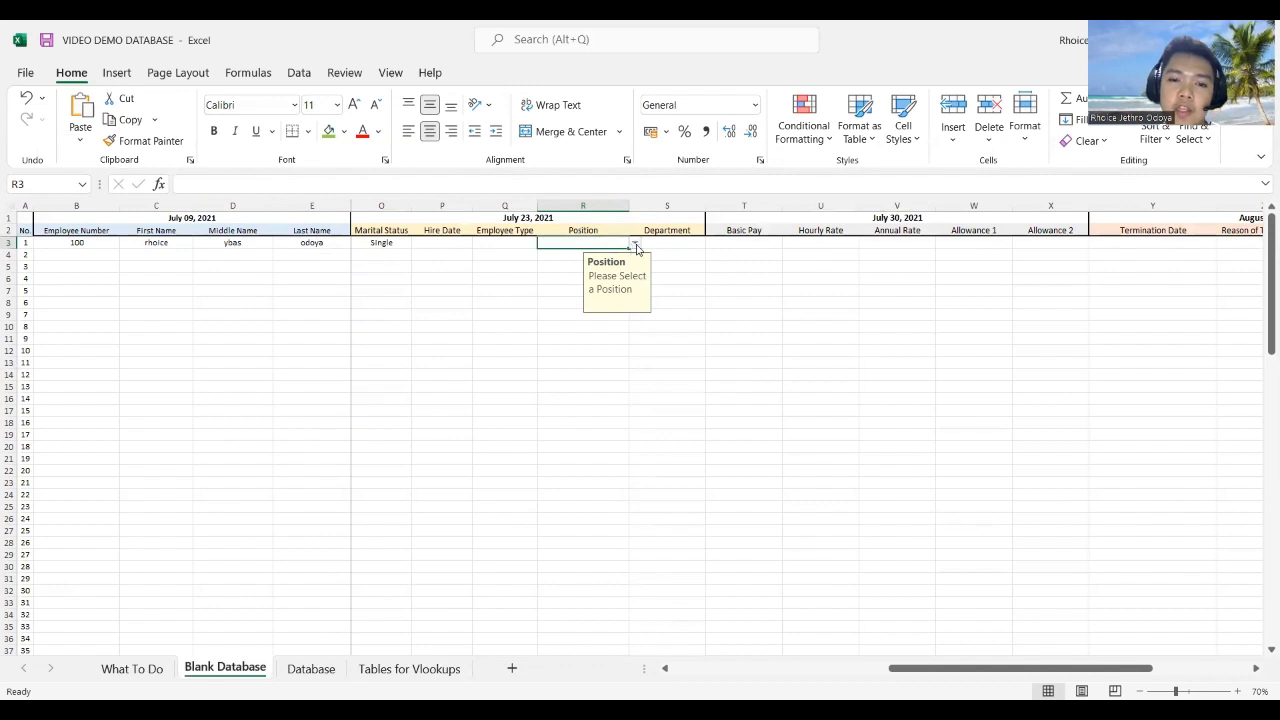
Step: Review positions E4:E8 (Director to Supervisor), then choose Director in R3's Position list
{"action": "left_click", "coordinate": [409, 668]}
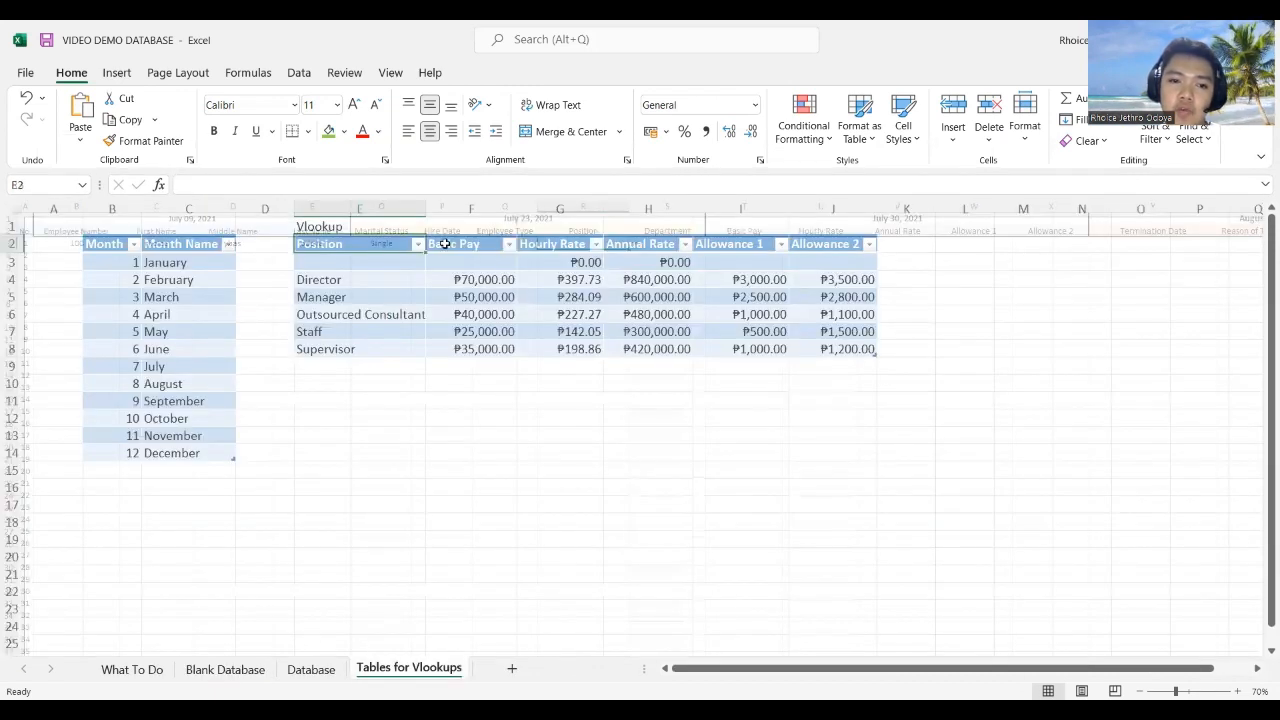
{"action": "left_click", "coordinate": [337, 245]}
{"action": "left_click_drag", "start_coordinate": [330, 280], "coordinate": [333, 348]}
{"action": "left_click", "coordinate": [350, 280]}
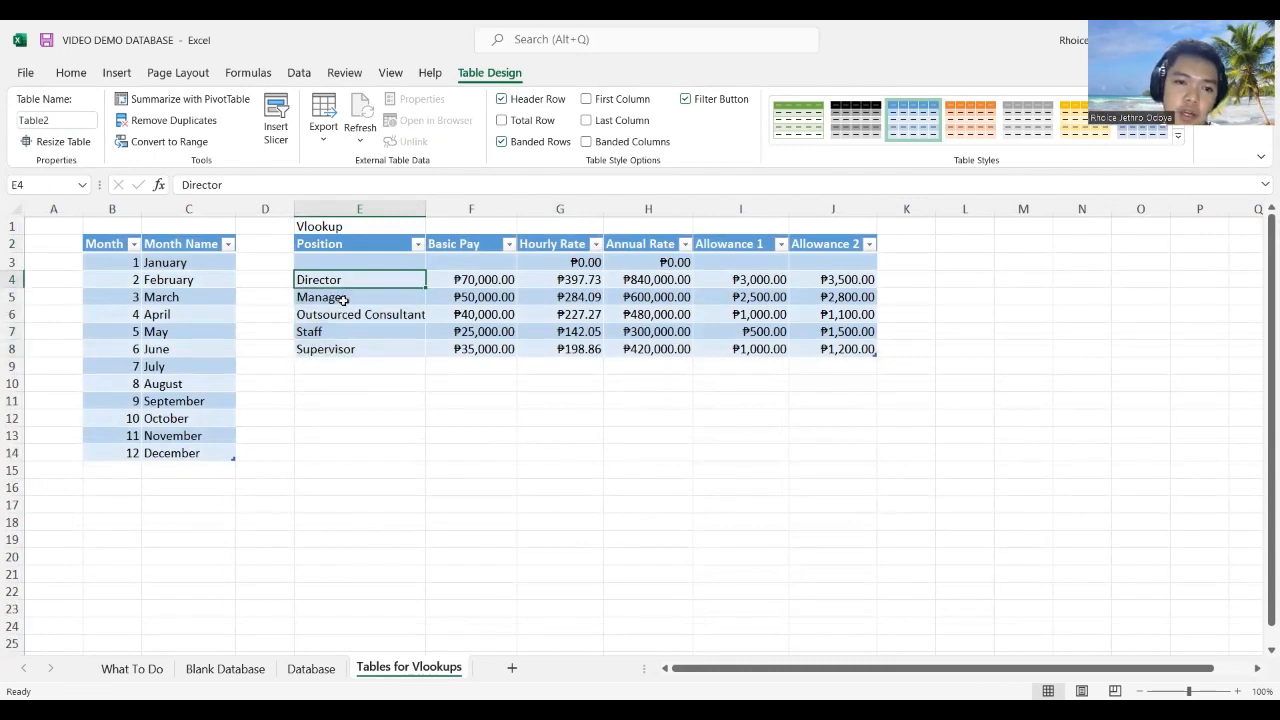
{"action": "left_click", "coordinate": [342, 298]}
{"action": "left_click", "coordinate": [346, 314]}
{"action": "left_click", "coordinate": [345, 331]}
{"action": "left_click", "coordinate": [346, 349]}
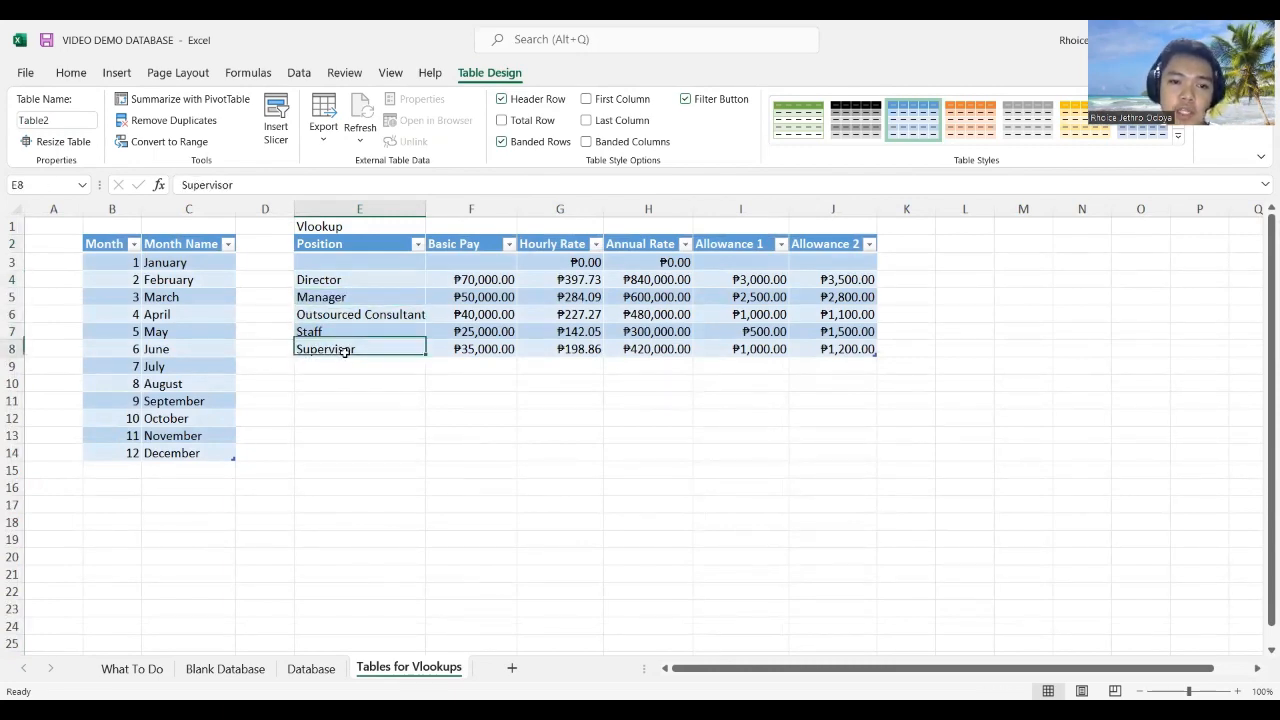
{"action": "left_click", "coordinate": [228, 668]}
{"action": "left_click", "coordinate": [633, 248]}
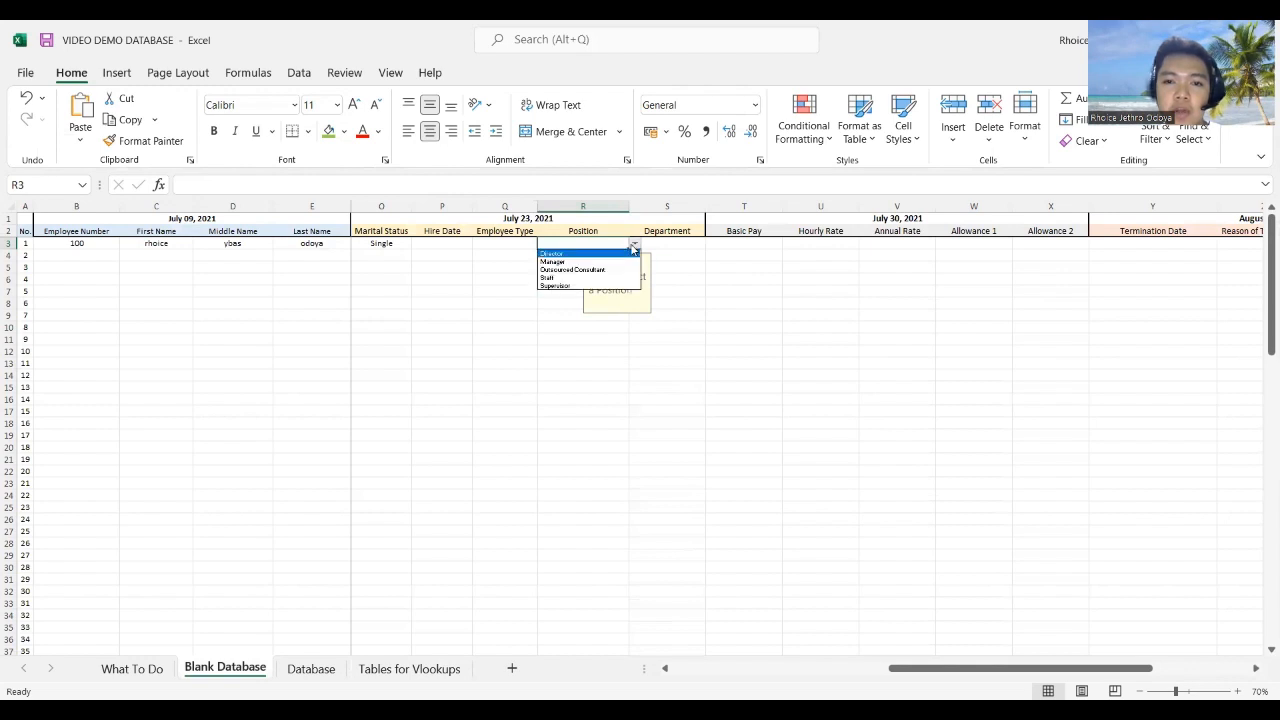
{"action": "left_click", "coordinate": [604, 257]}
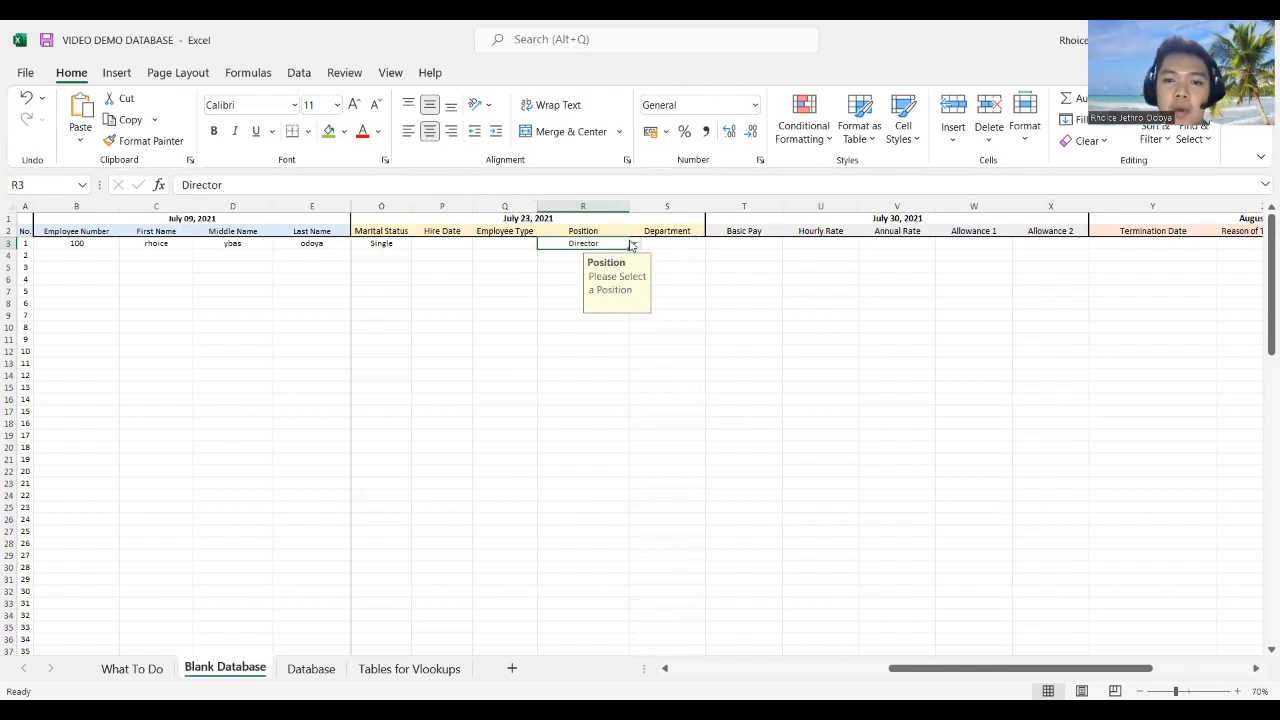
Step: Begin T3's formula as =vlookup($R$3 with the Position reference locked absolute
{"action": "left_click", "coordinate": [746, 241]}
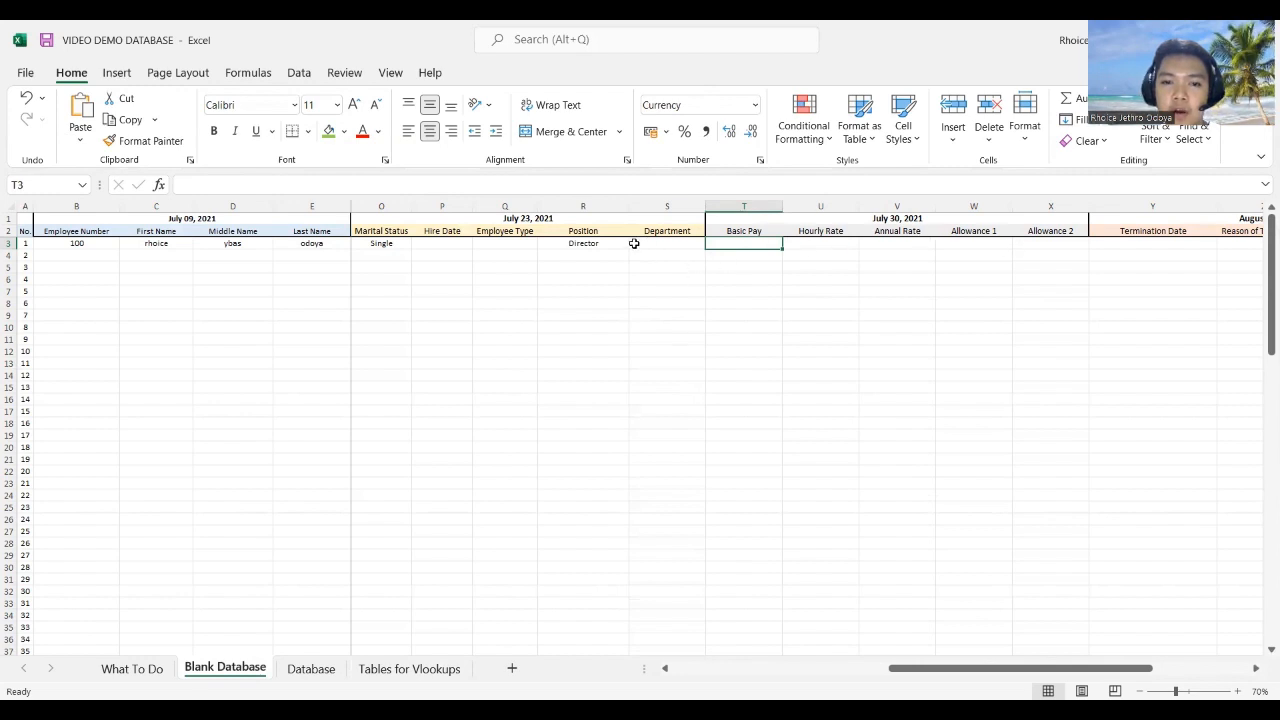
{"action": "left_click", "coordinate": [590, 245]}
{"action": "left_click", "coordinate": [765, 240]}
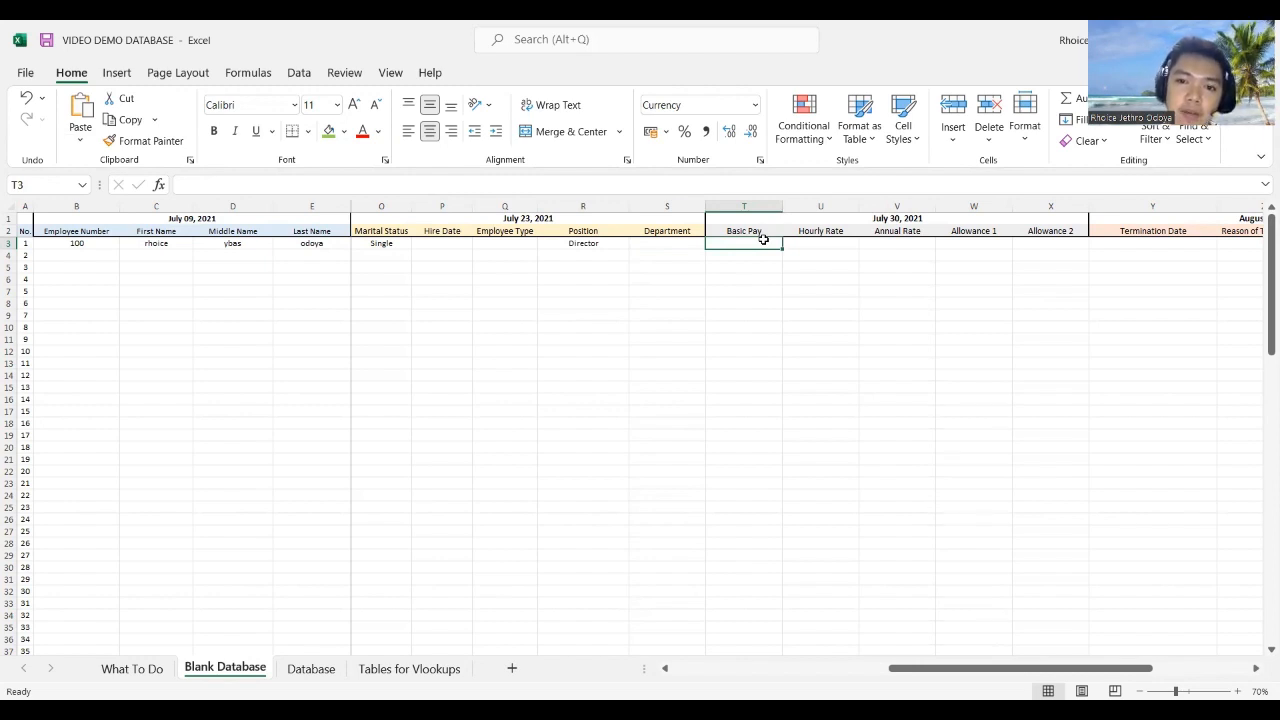
{"action": "type", "text": "="}
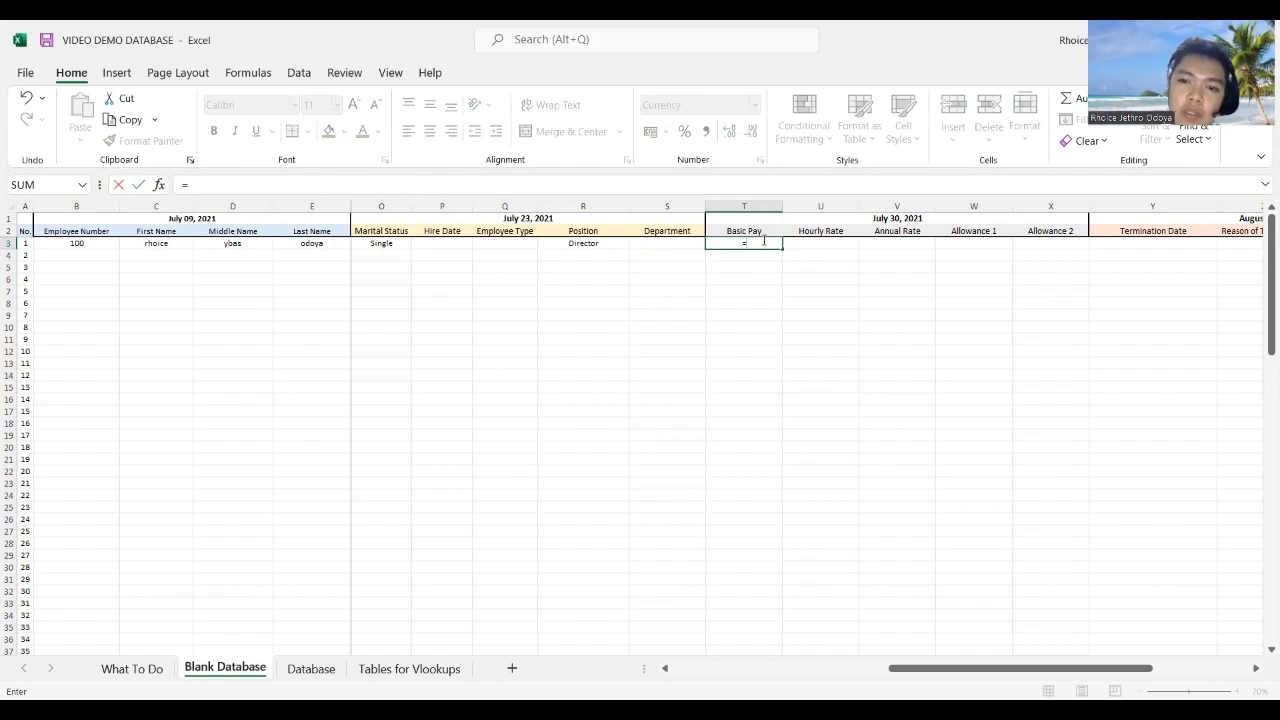
{"action": "type", "text": "vlookup("}
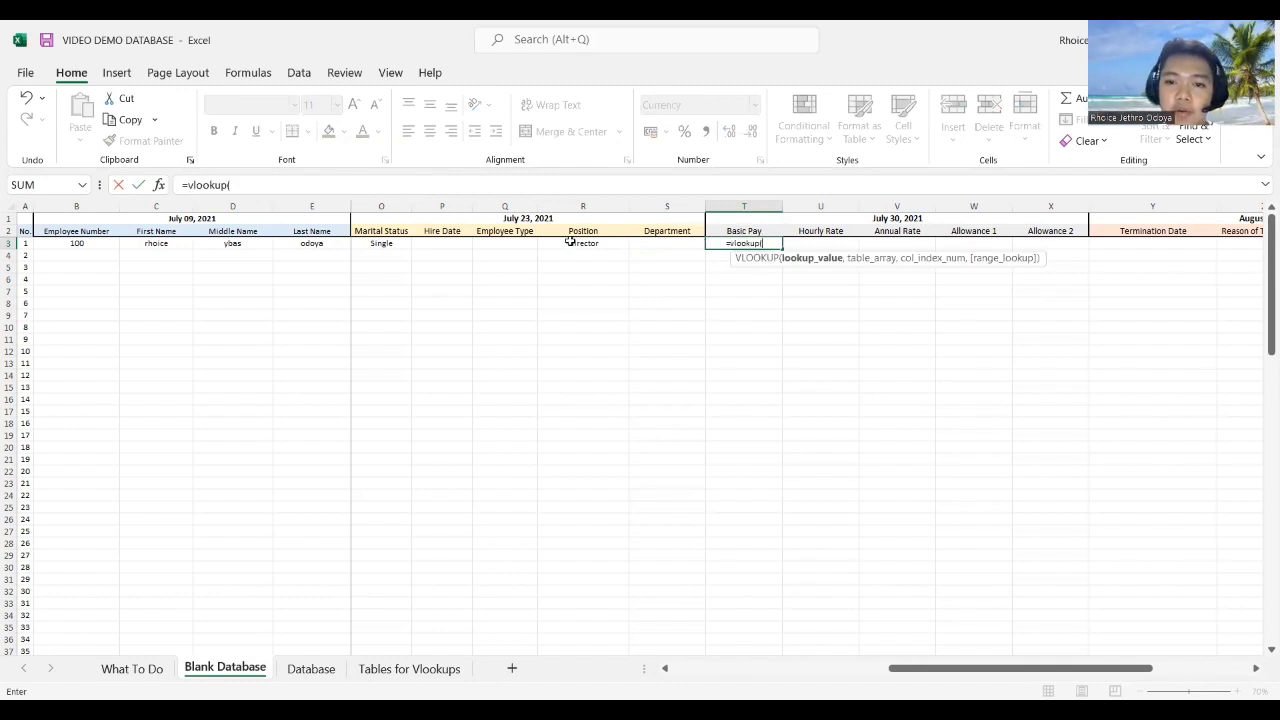
{"action": "left_click", "coordinate": [569, 241]}
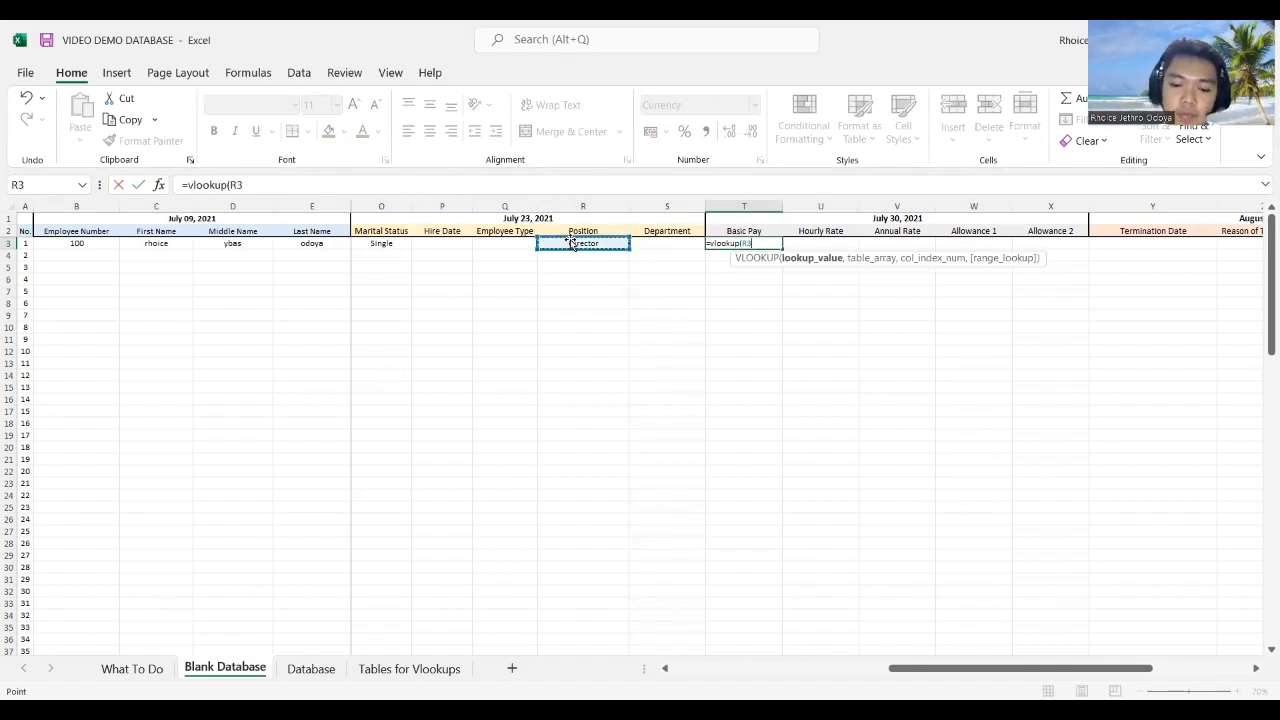
{"action": "key", "text": "F4"}
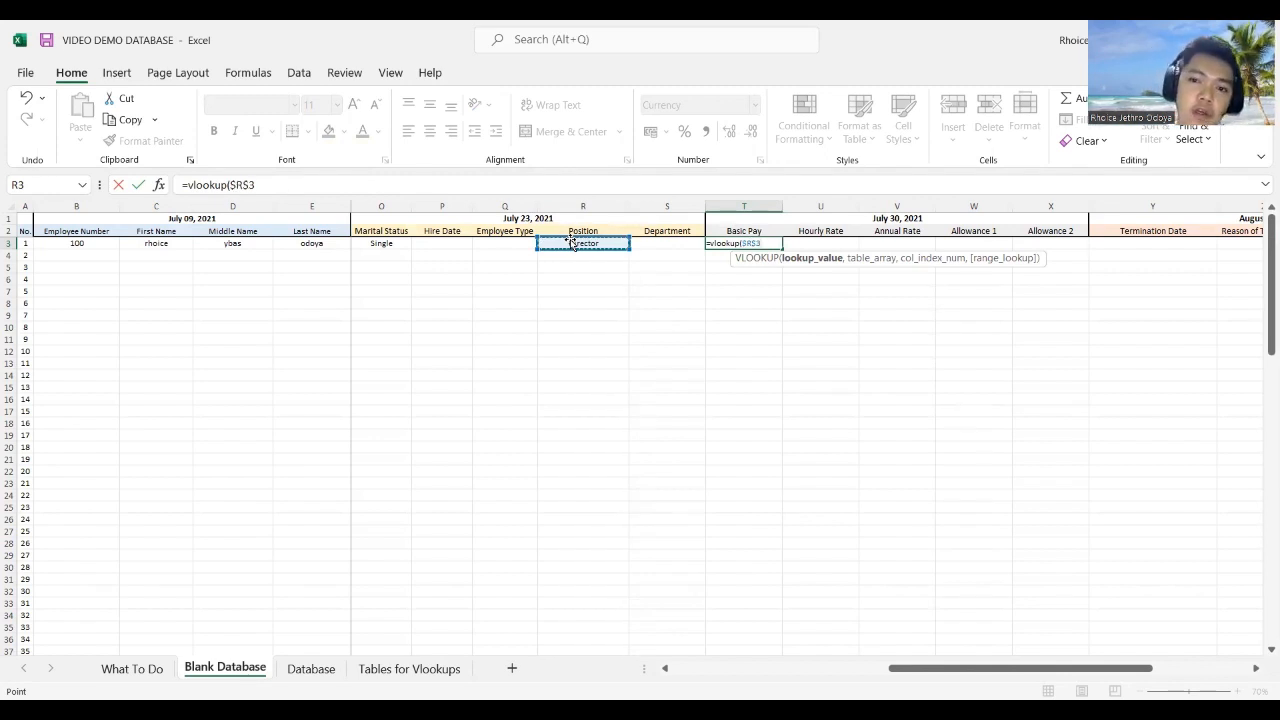
Step: Add Table2 as the table array and column index 2 to finish the VLOOKUP
{"action": "type", "text": ","}
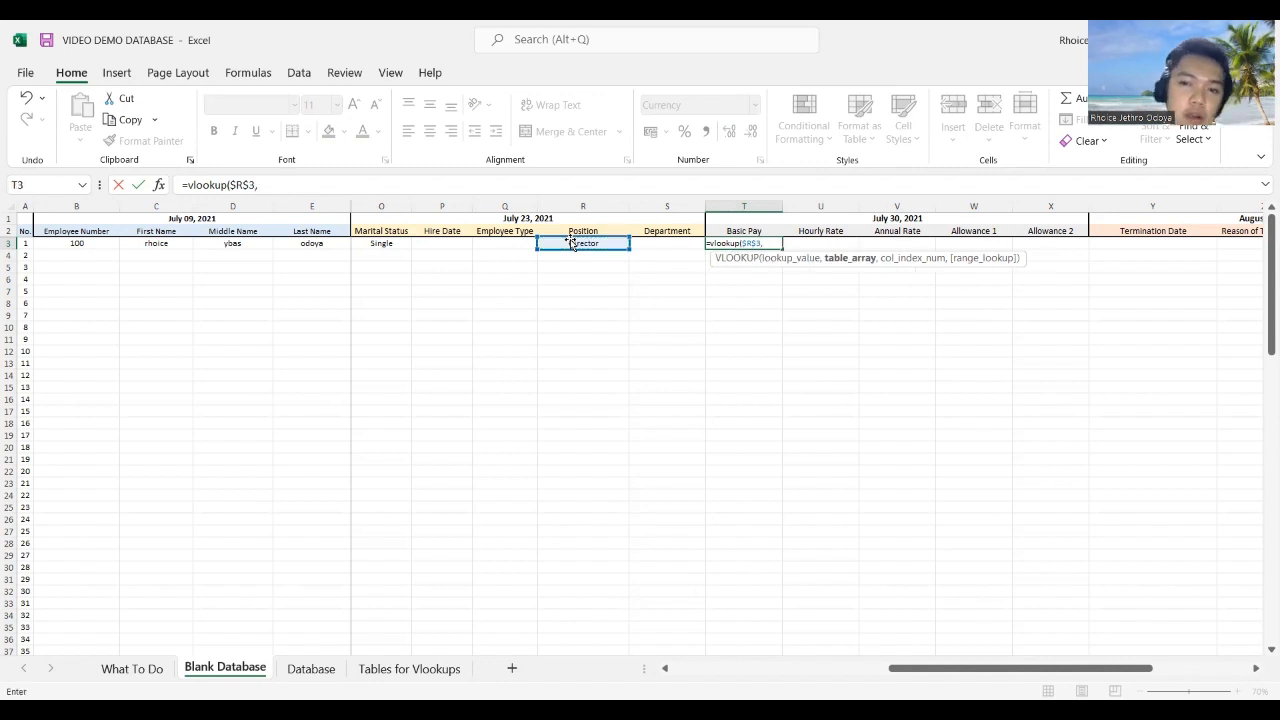
{"action": "left_click", "coordinate": [375, 667]}
{"action": "left_click", "coordinate": [348, 243]}
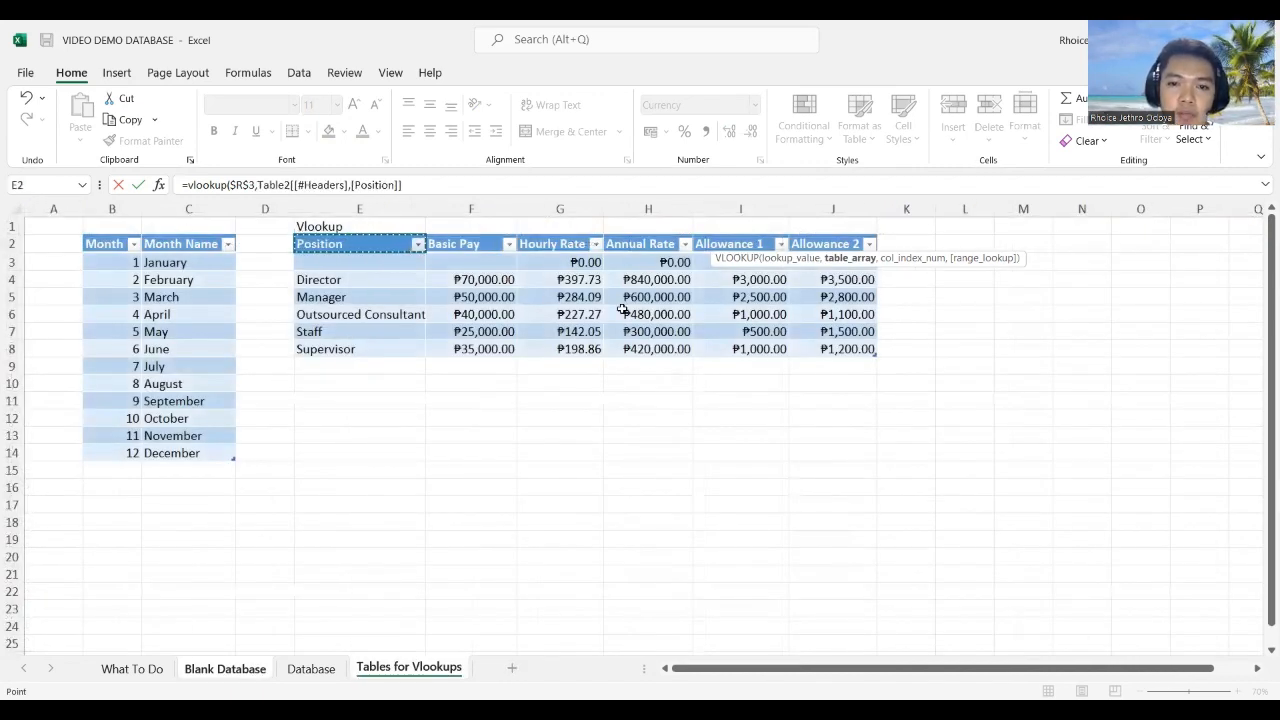
{"action": "mouse_move", "coordinate": [843, 357]}
{"action": "left_mouse_down"}
{"action": "mouse_move", "coordinate": [836, 337]}
{"action": "mouse_move", "coordinate": [826, 350]}
{"action": "left_mouse_up"}
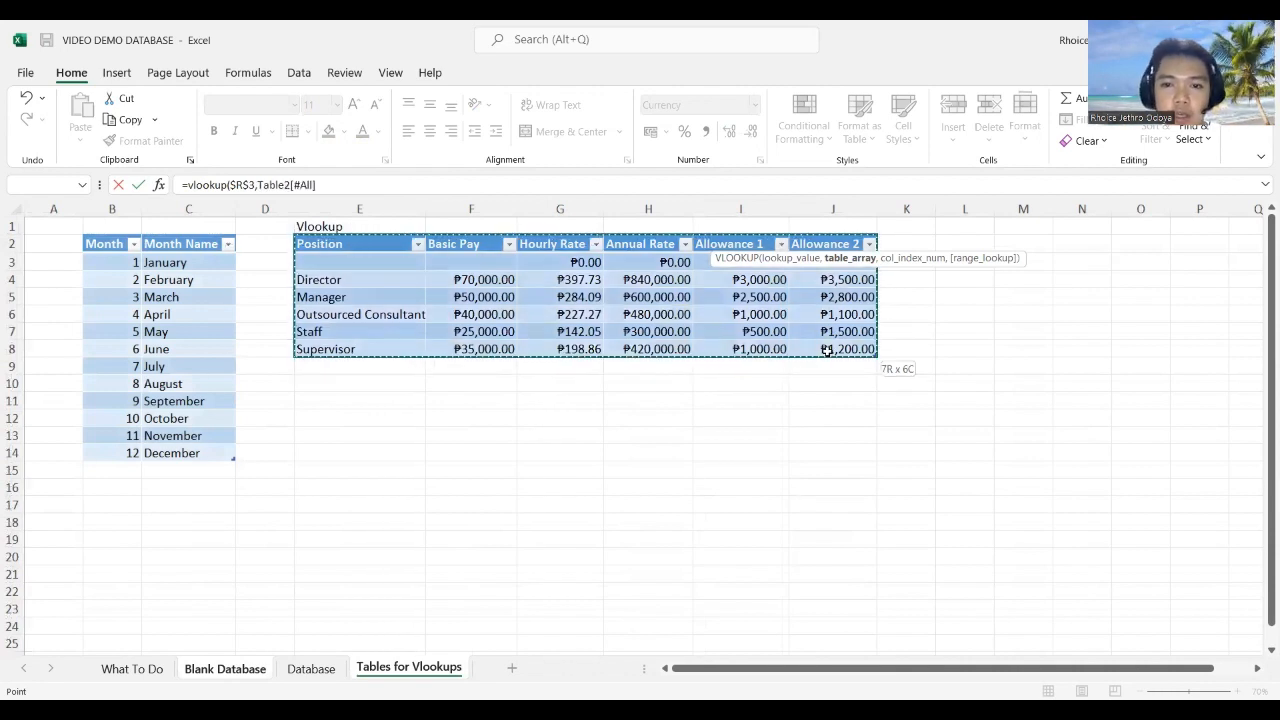
{"action": "type", "text": ","}
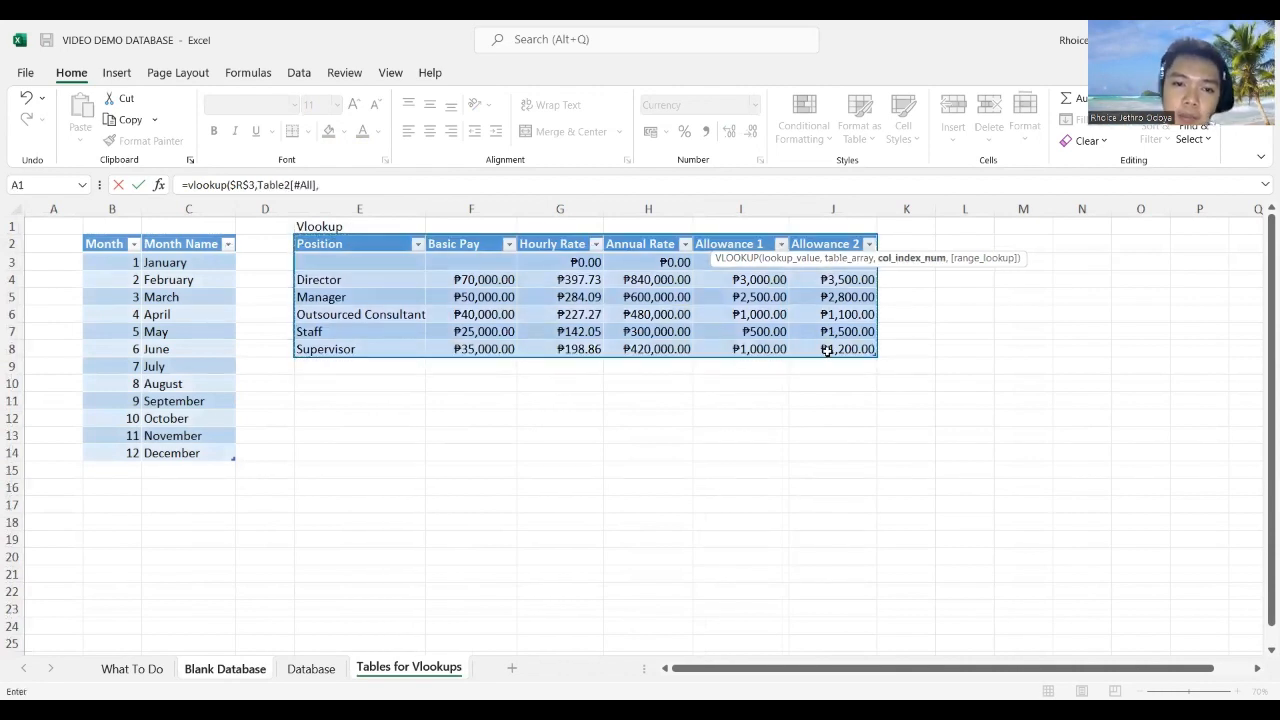
{"action": "left_click", "coordinate": [225, 670]}
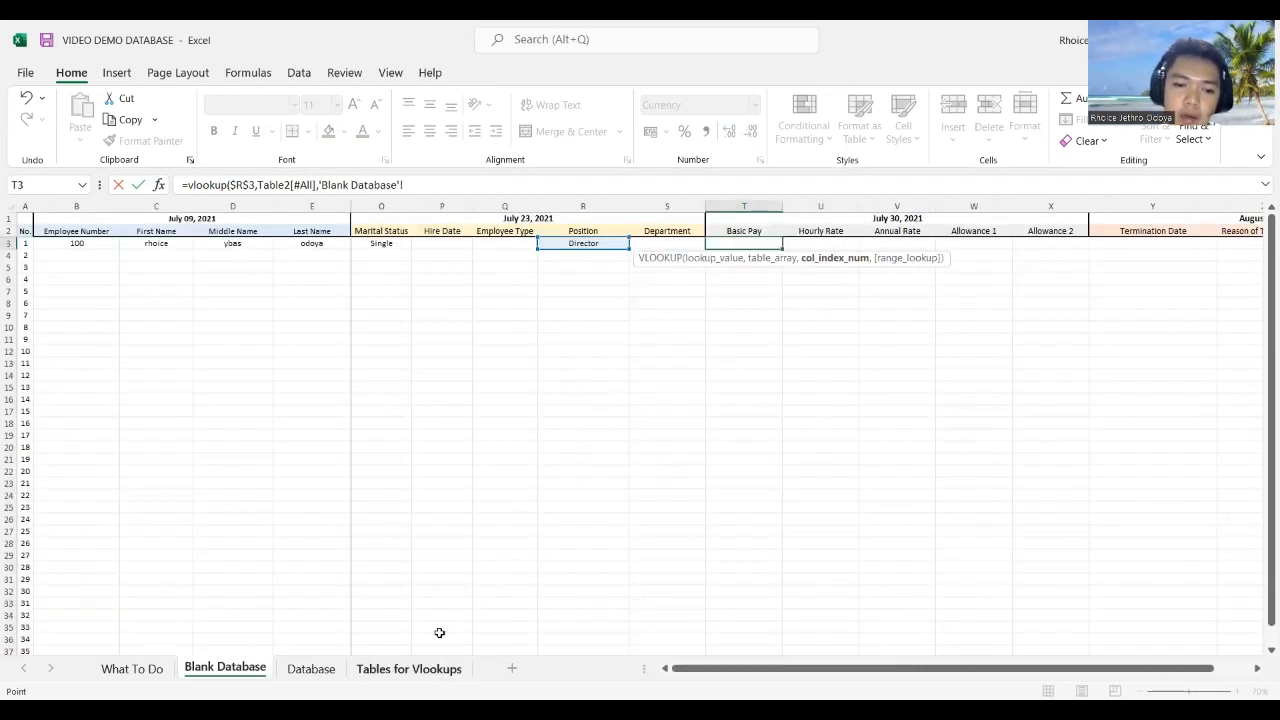
{"action": "left_click", "coordinate": [409, 667]}
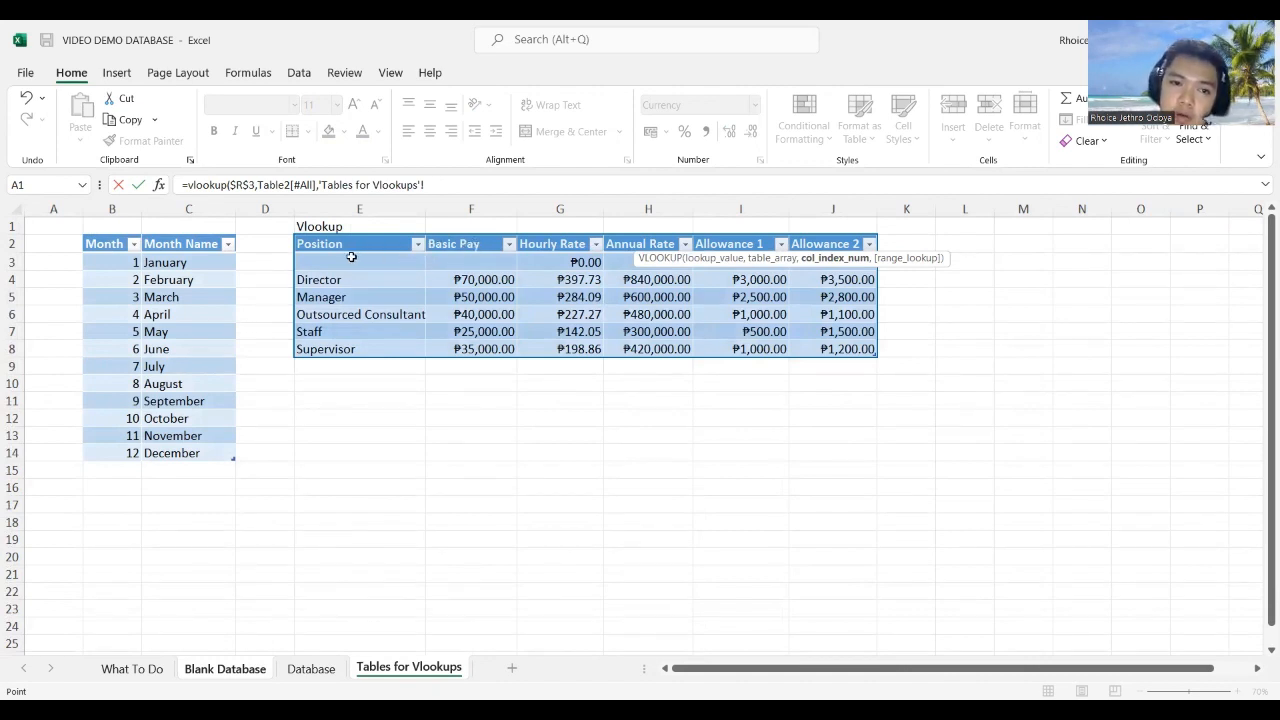
{"action": "left_click", "coordinate": [444, 186]}
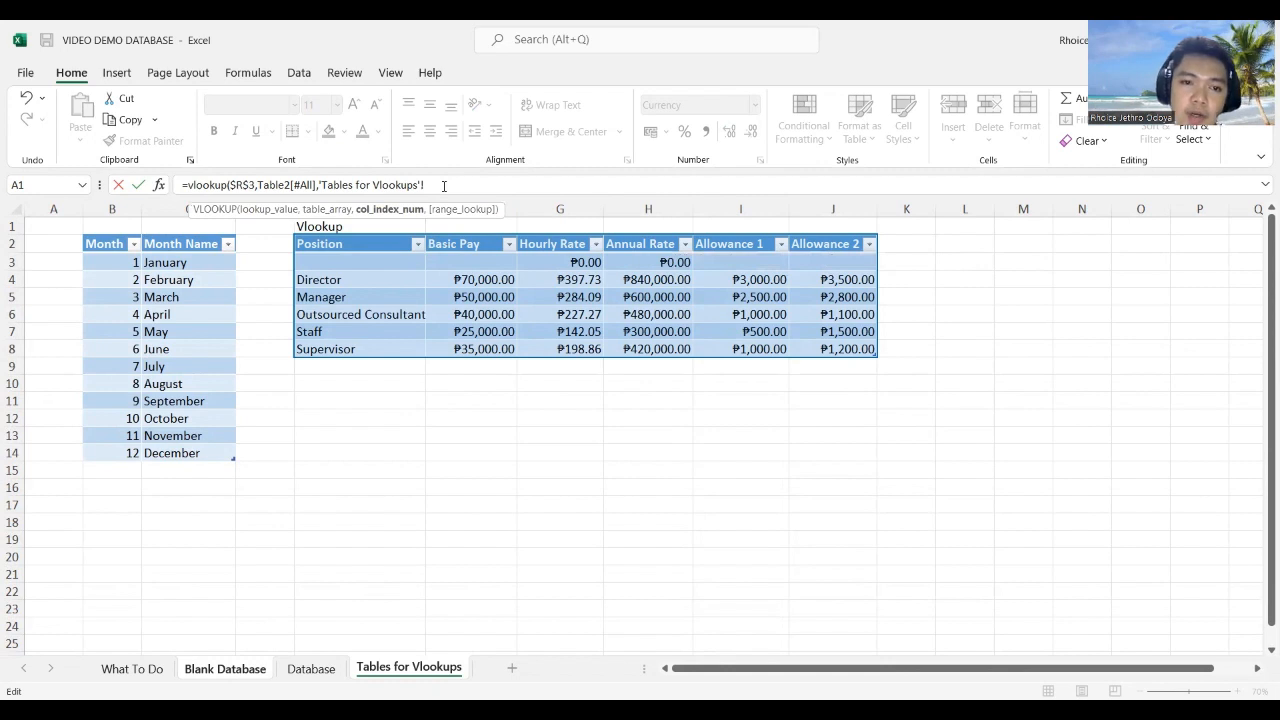
{"action": "type", "text": ", 2"}
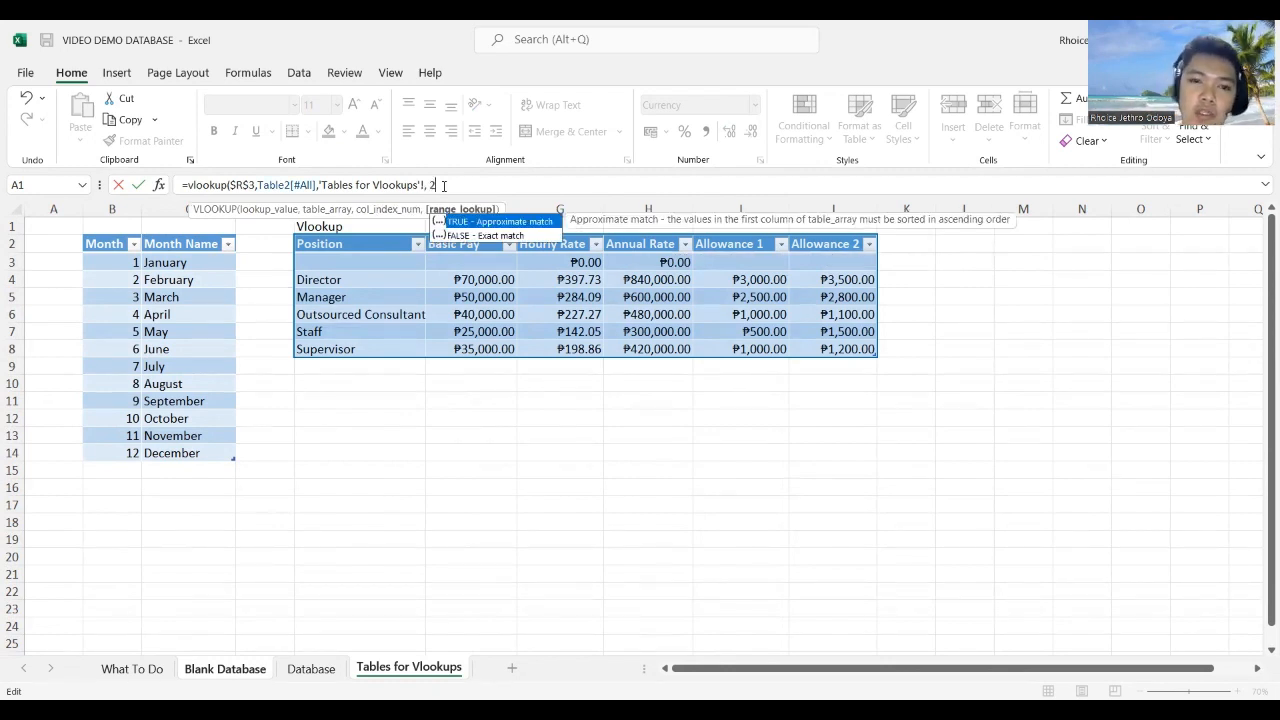
{"action": "type", "text": ")"}
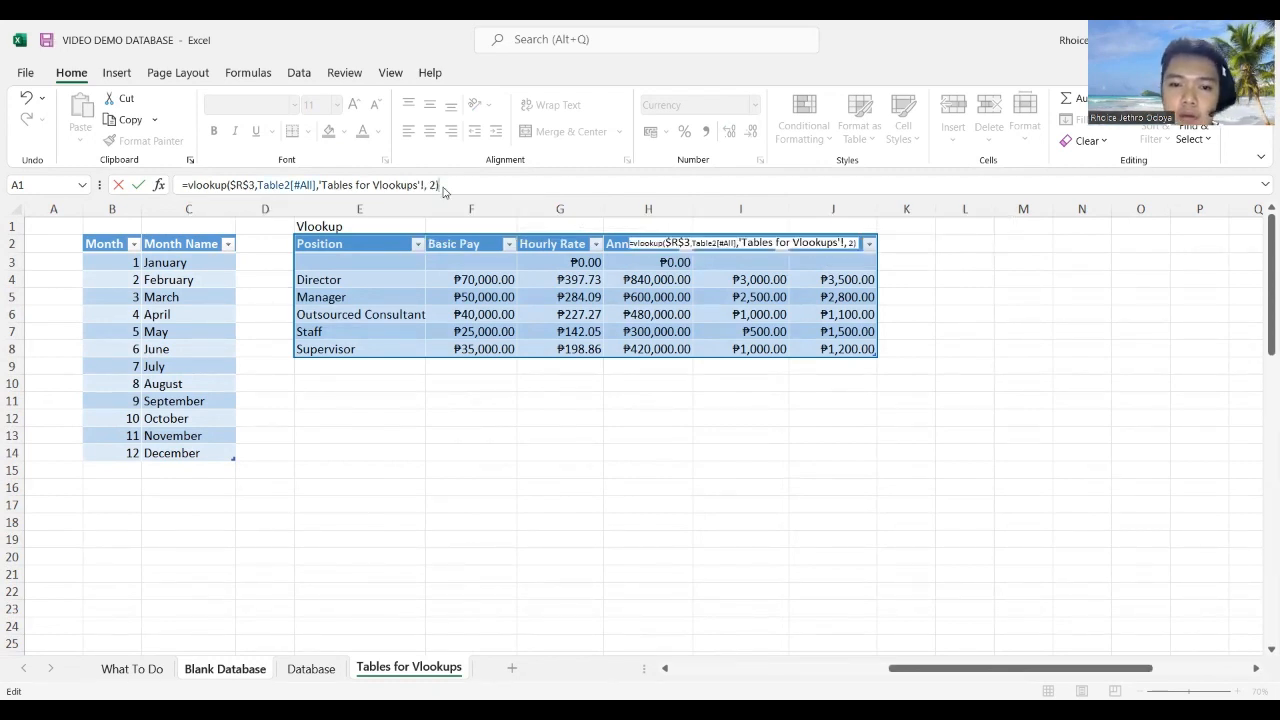
{"action": "key", "text": "Return"}
{"action": "key", "text": "Return"}
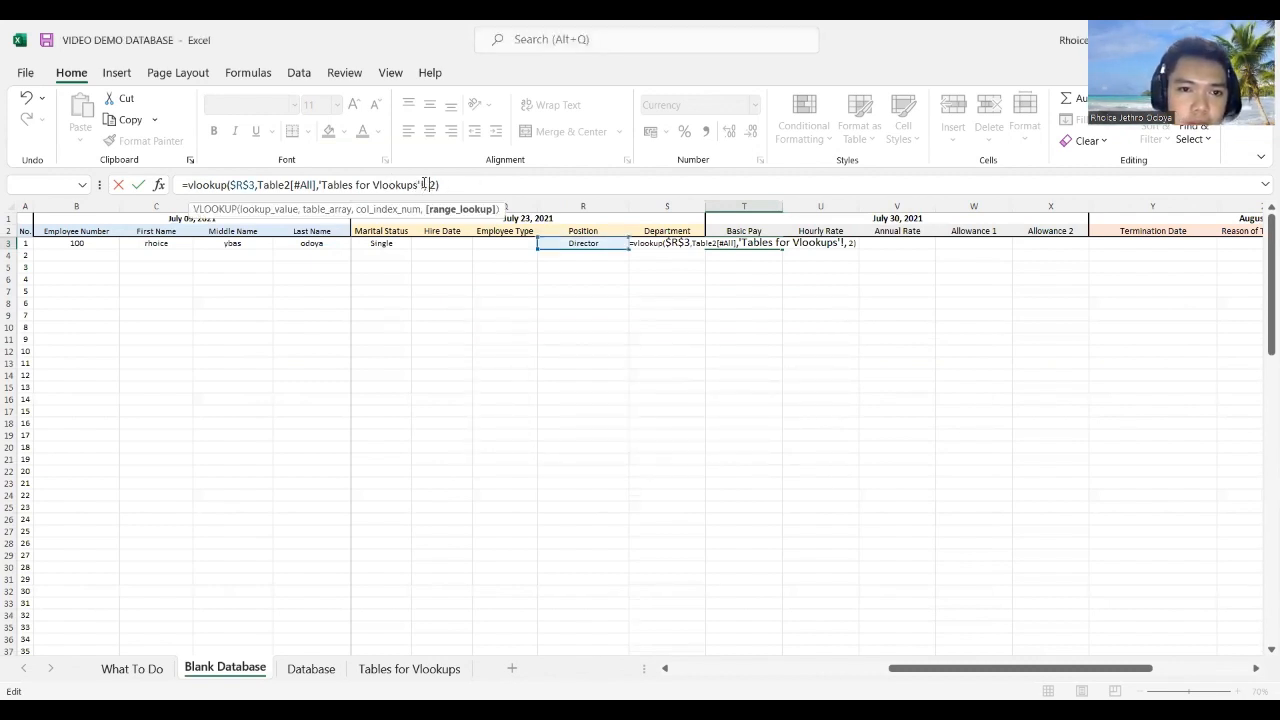
Step: Delete the stray sheet reference and extra comma so T3 shows ₱70,000.00
{"action": "left_click_drag", "start_coordinate": [425, 184], "coordinate": [320, 190]}
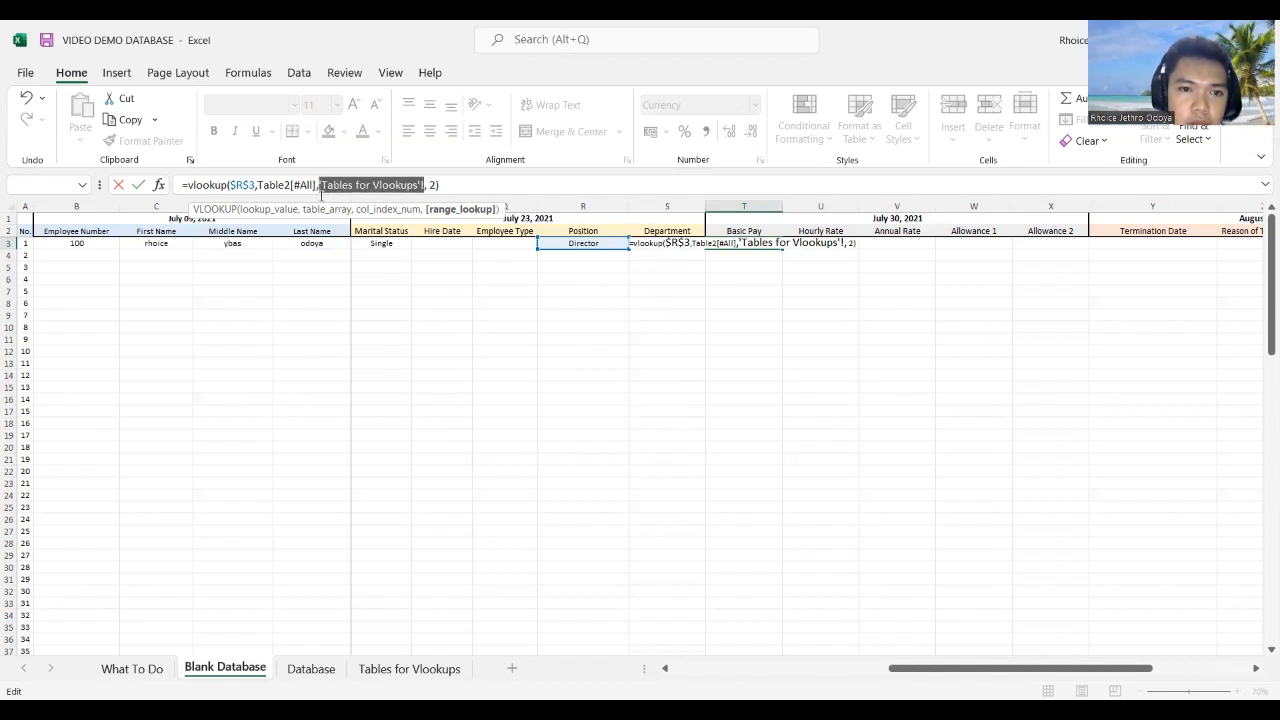
{"action": "key", "text": "BackSpace"}
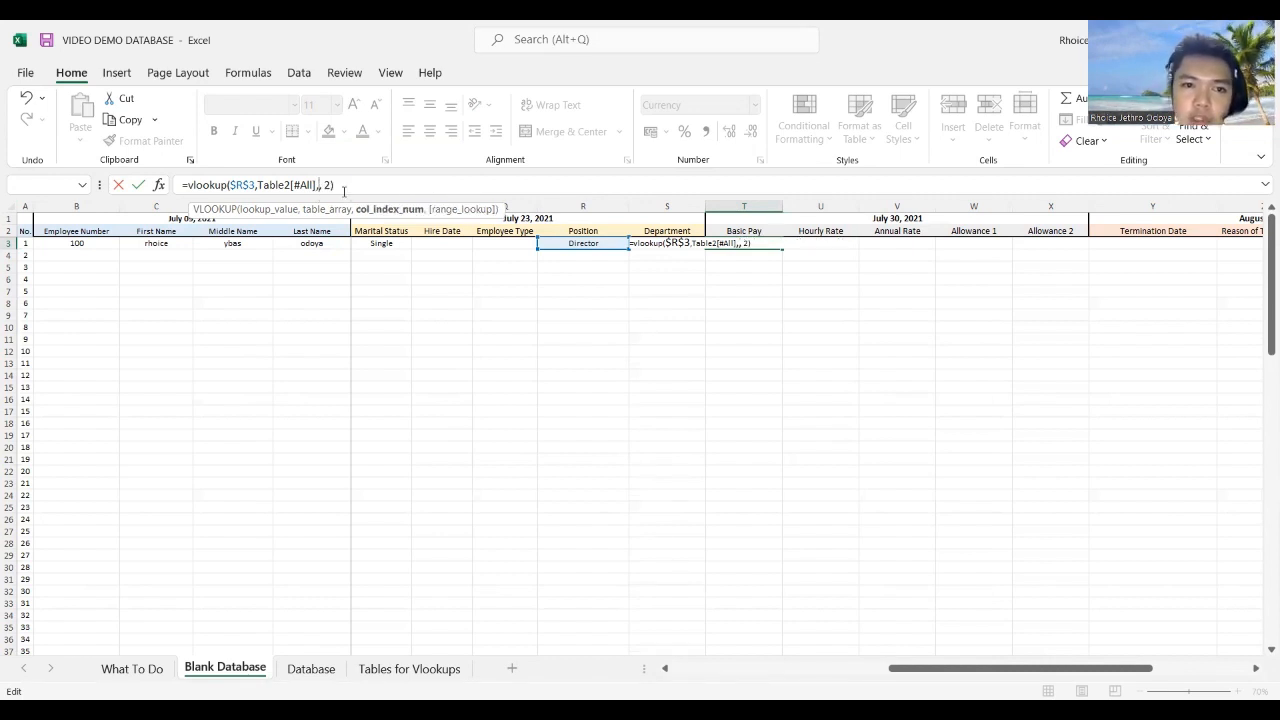
{"action": "key", "text": "BackSpace"}
{"action": "key", "text": "Return"}
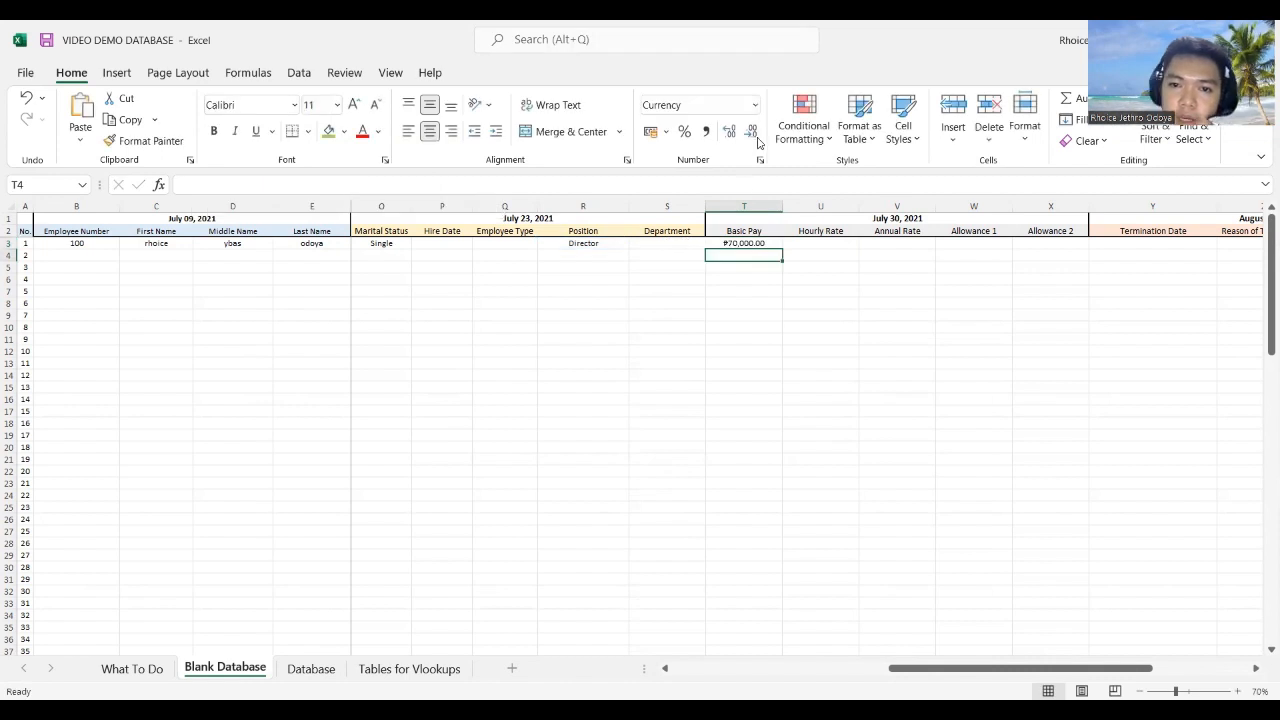
Step: Choose Manager in R3 so Basic Pay reads ₱50,000.00, and fill T3's lookup right to X3
{"action": "left_click", "coordinate": [746, 241]}
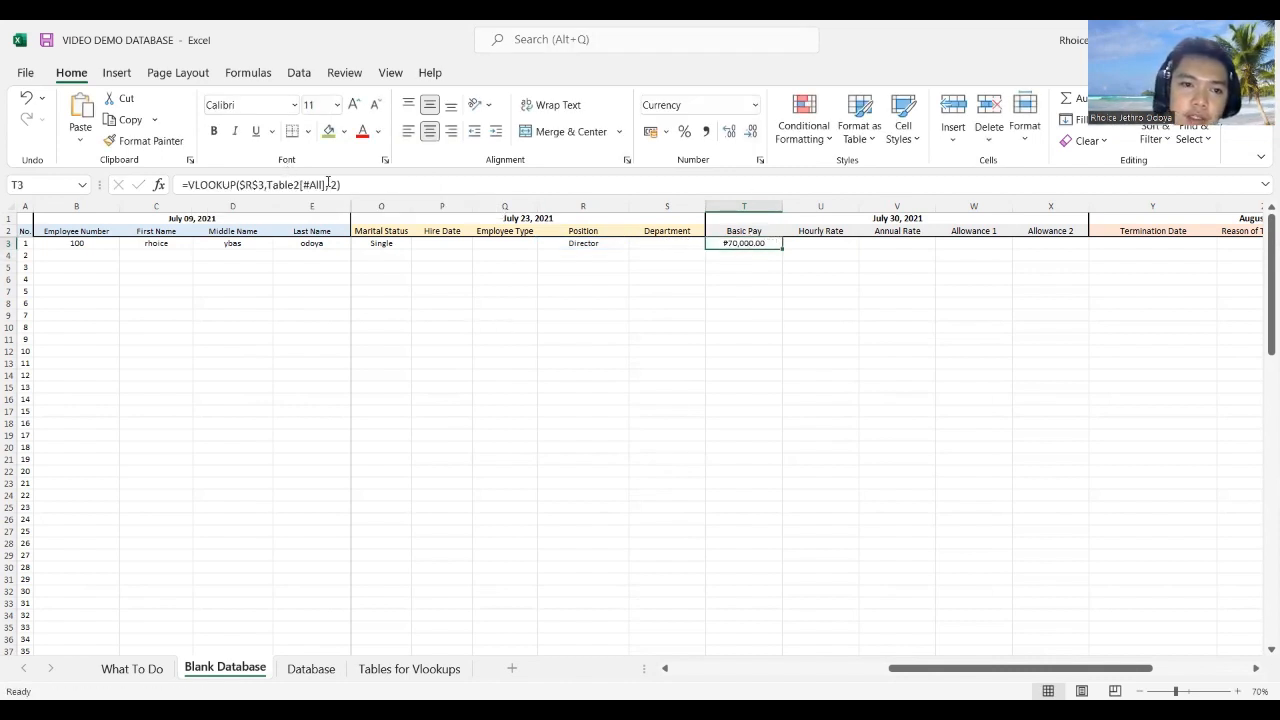
{"action": "left_click", "coordinate": [598, 243]}
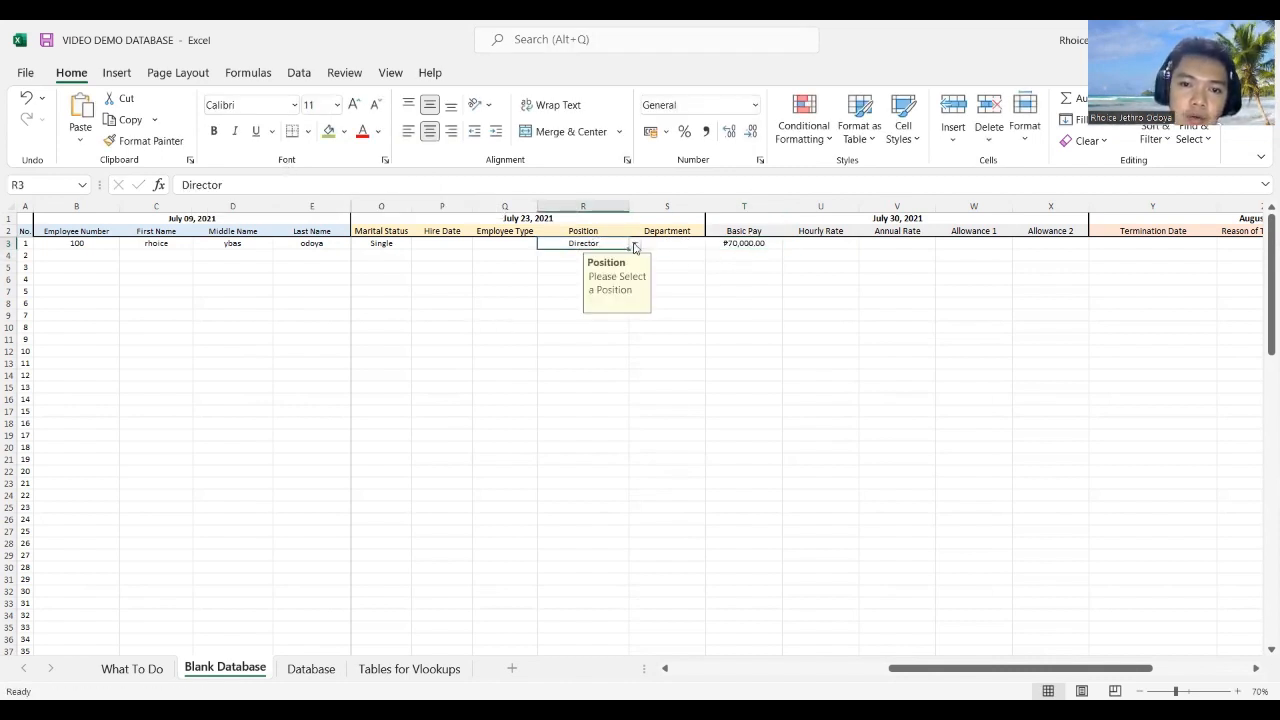
{"action": "left_click", "coordinate": [634, 244]}
{"action": "left_click", "coordinate": [597, 263]}
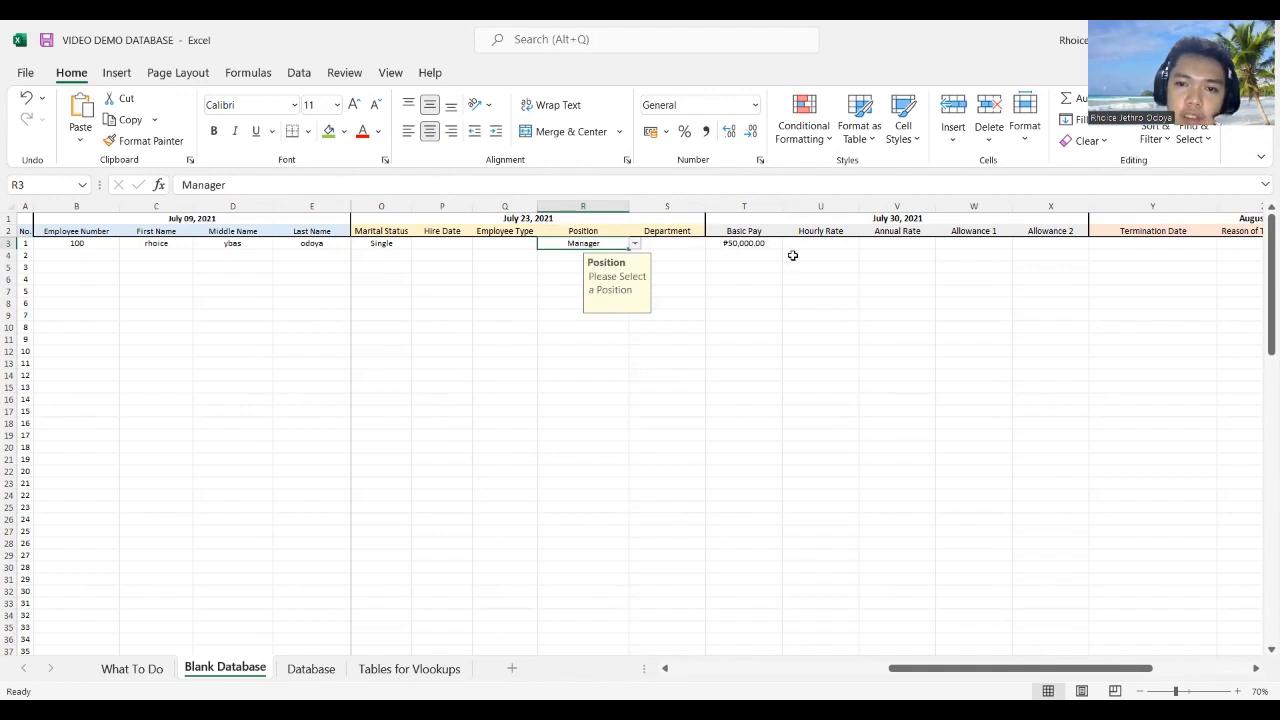
{"action": "left_click", "coordinate": [759, 246]}
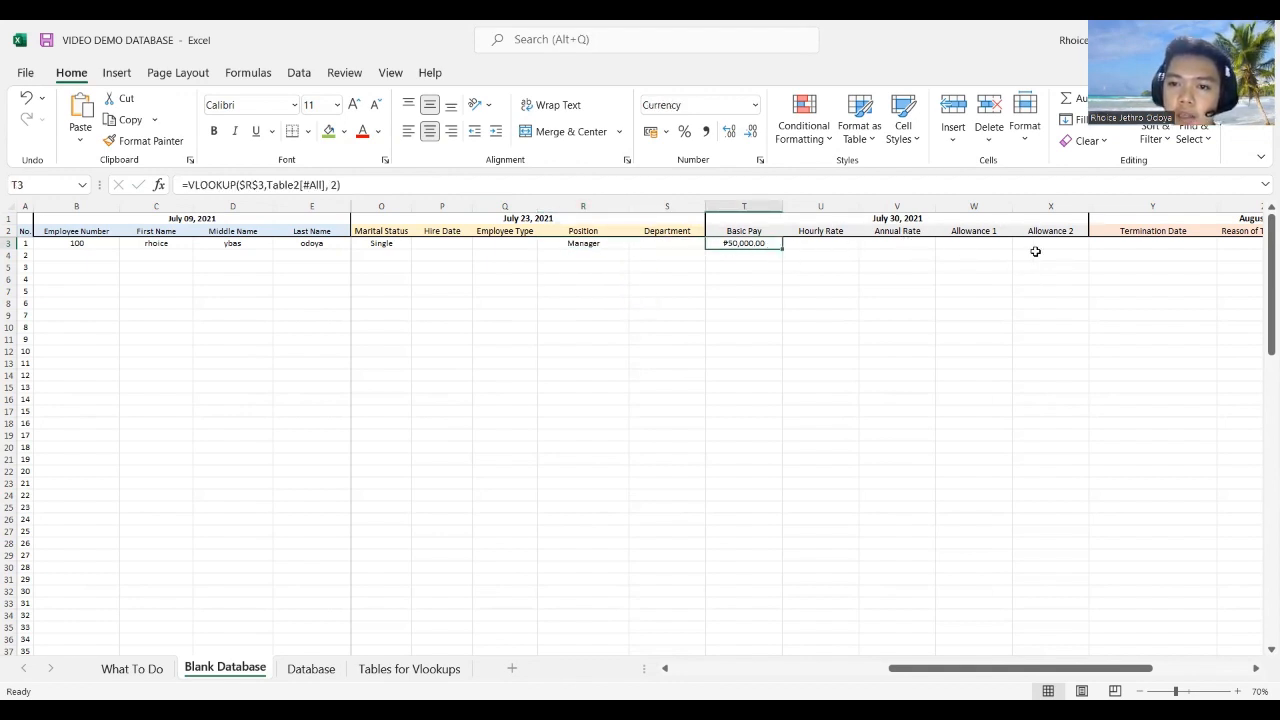
{"action": "left_click_drag", "start_coordinate": [784, 252], "coordinate": [1081, 263]}
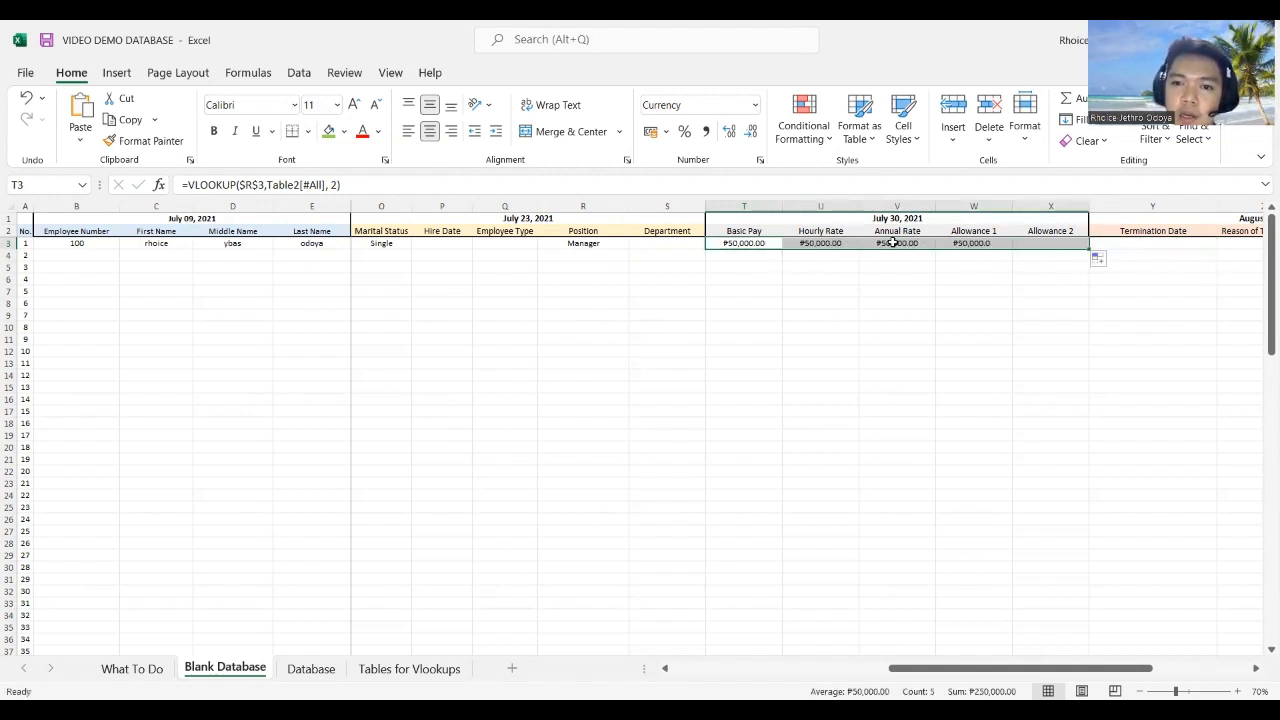
Step: Set the lookup column index to 3 for Hourly Rate (U3) and 4 for Annual Rate (V3)
{"action": "left_click", "coordinate": [817, 245]}
{"action": "left_click", "coordinate": [338, 186]}
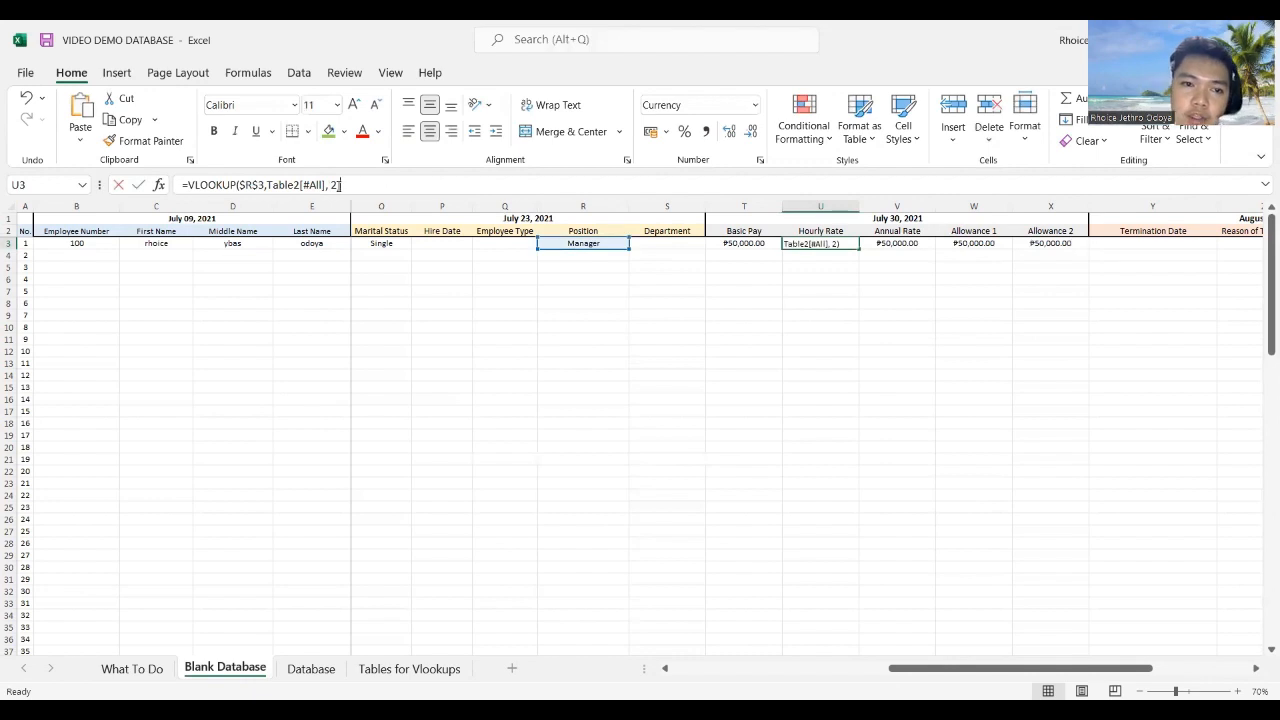
{"action": "key", "text": "BackSpace"}
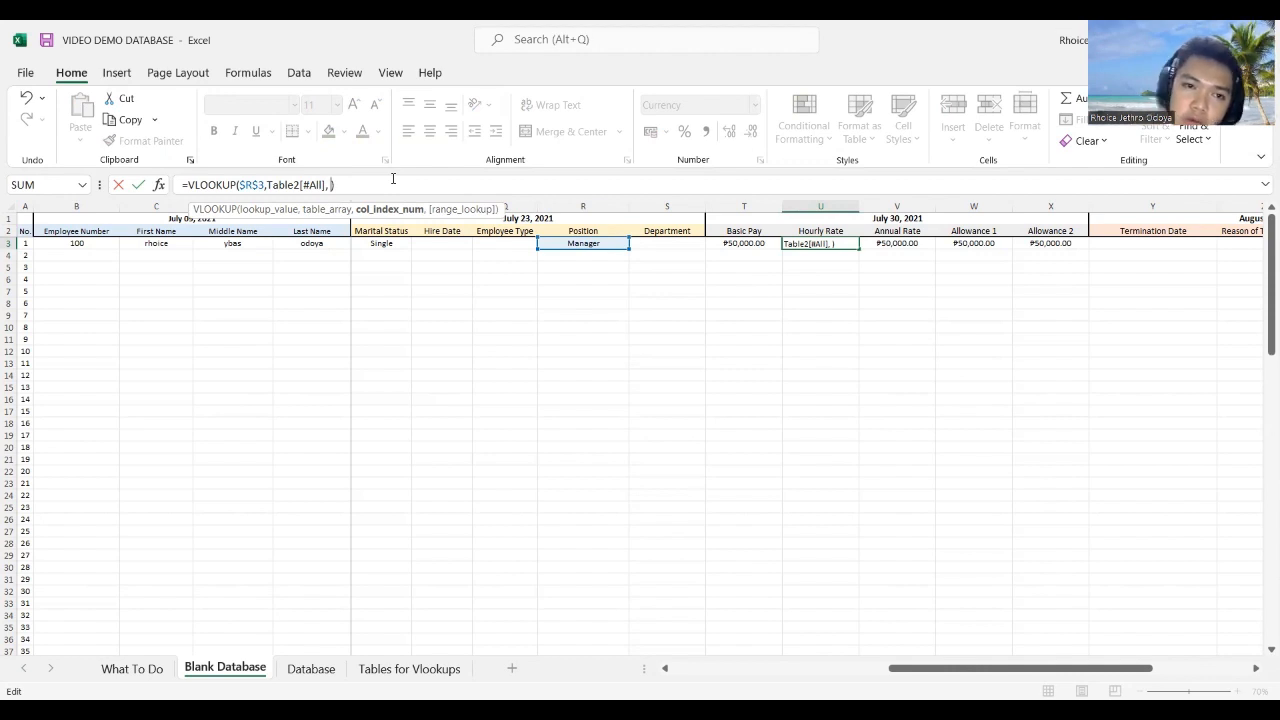
{"action": "type", "text": "3"}
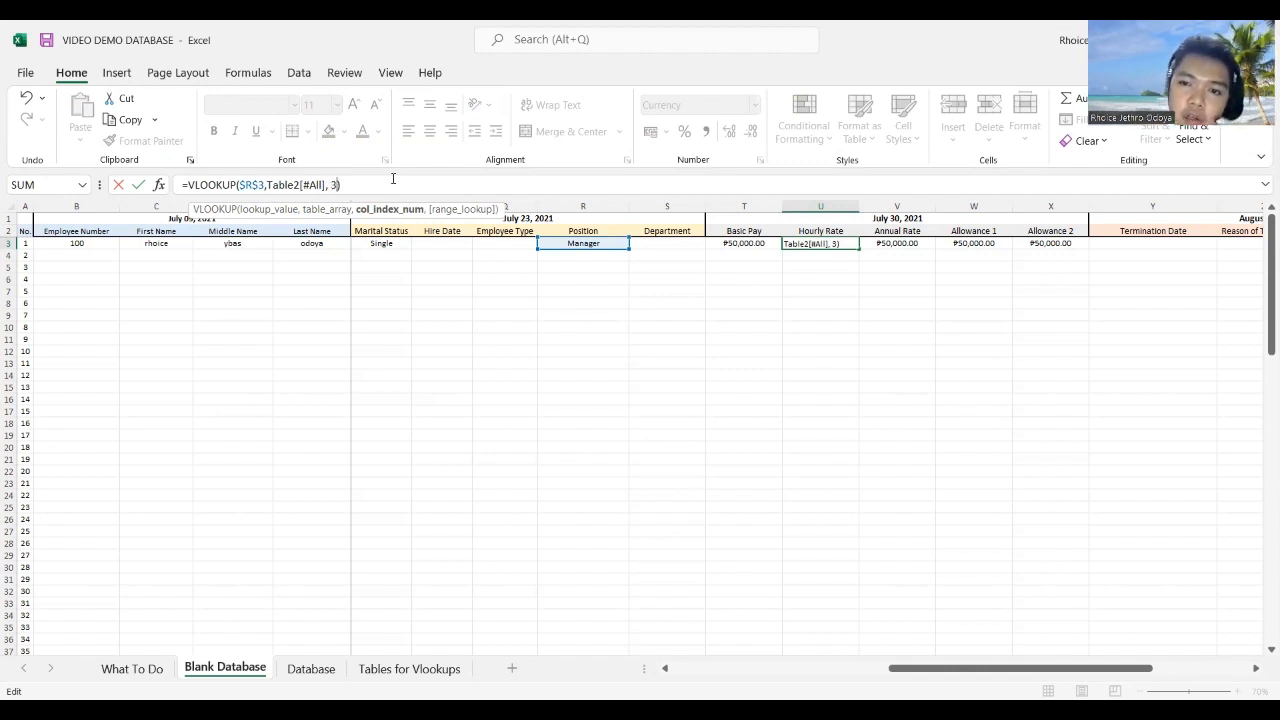
{"action": "key", "text": "Tab"}
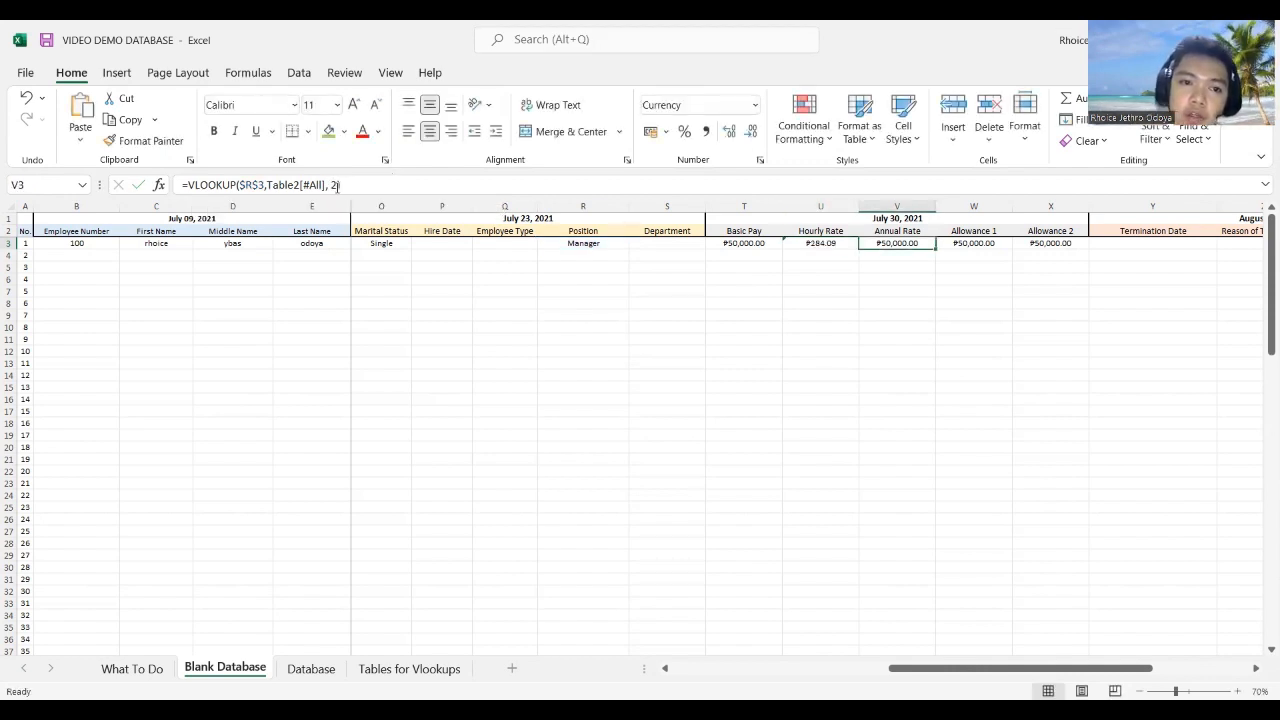
{"action": "double_click", "coordinate": [335, 185]}
{"action": "type", "text": "4"}
{"action": "key", "text": "Return"}
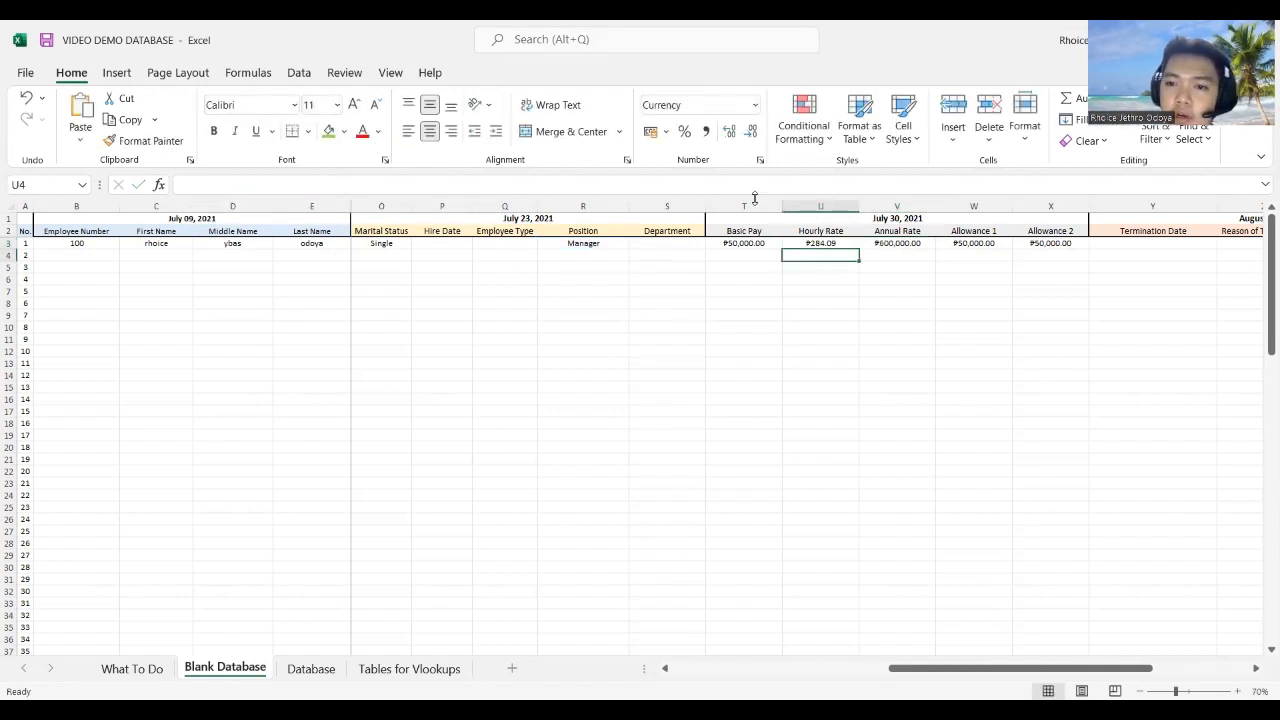
Step: Commit W3's Allowance 1 lookup and change X3's column index to 6, giving ₱2,500.00 and ₱2,800.00
{"action": "left_click", "coordinate": [979, 235]}
{"action": "left_click", "coordinate": [974, 243]}
{"action": "left_click", "coordinate": [335, 185]}
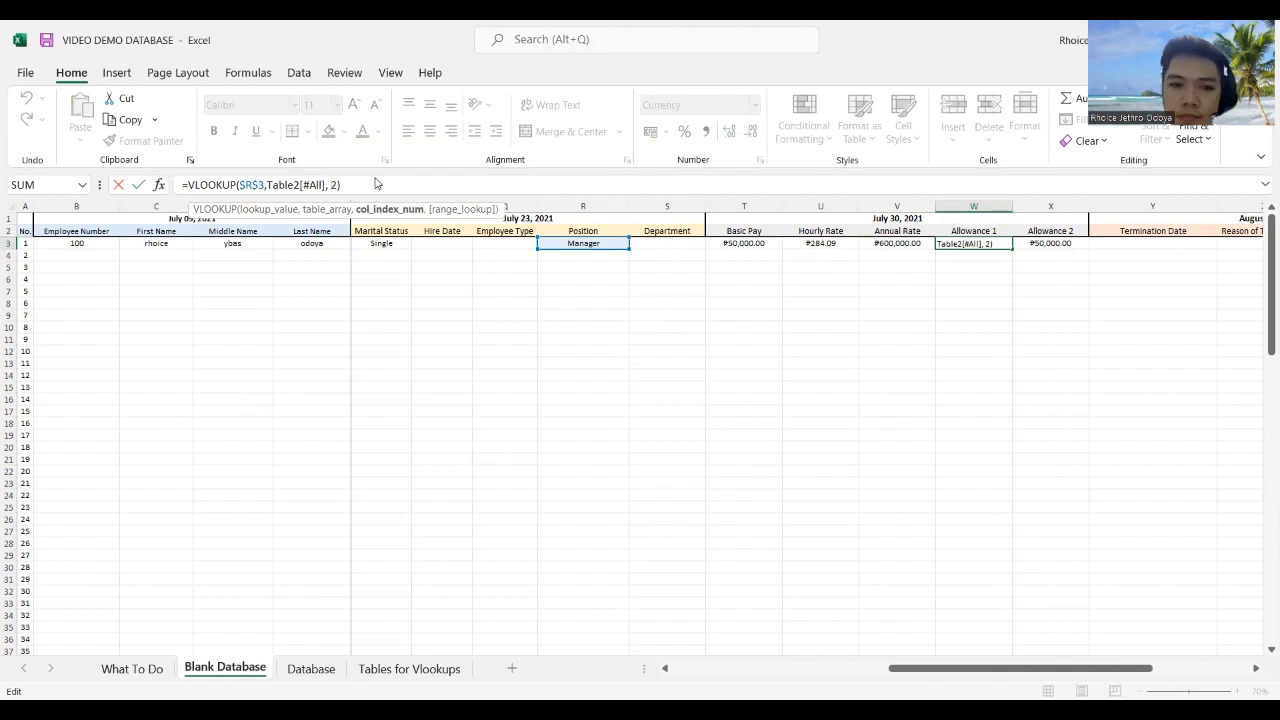
{"action": "key", "text": "alt+Tab"}
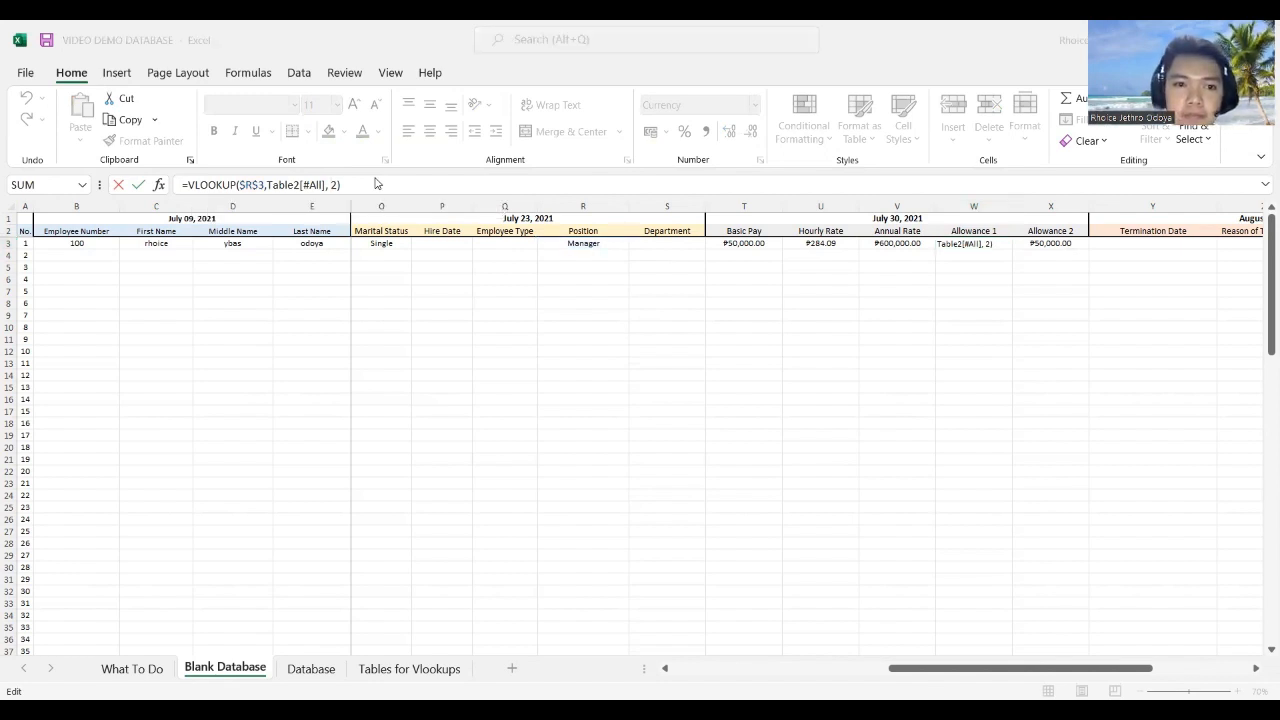
{"action": "key", "text": "alt+Tab"}
{"action": "key", "text": "Tab"}
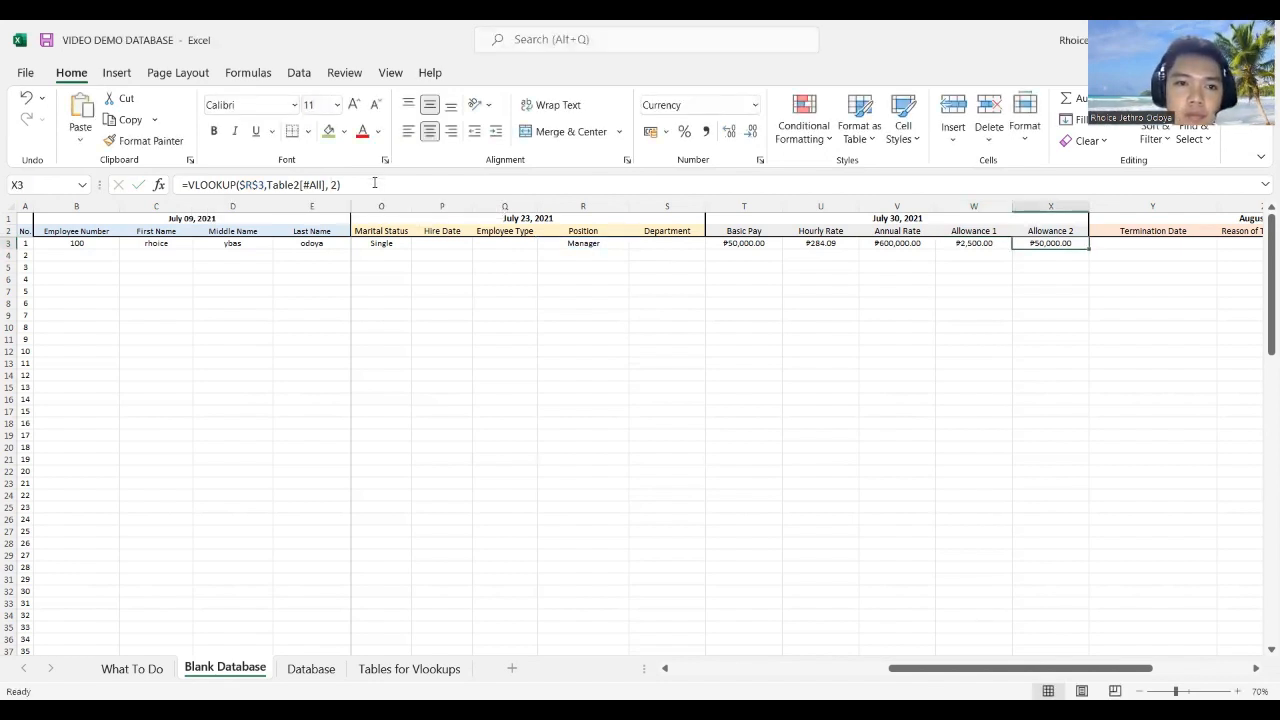
{"action": "left_click", "coordinate": [374, 184]}
{"action": "key", "text": "Left"}
{"action": "key", "text": "BackSpace"}
{"action": "type", "text": "6"}
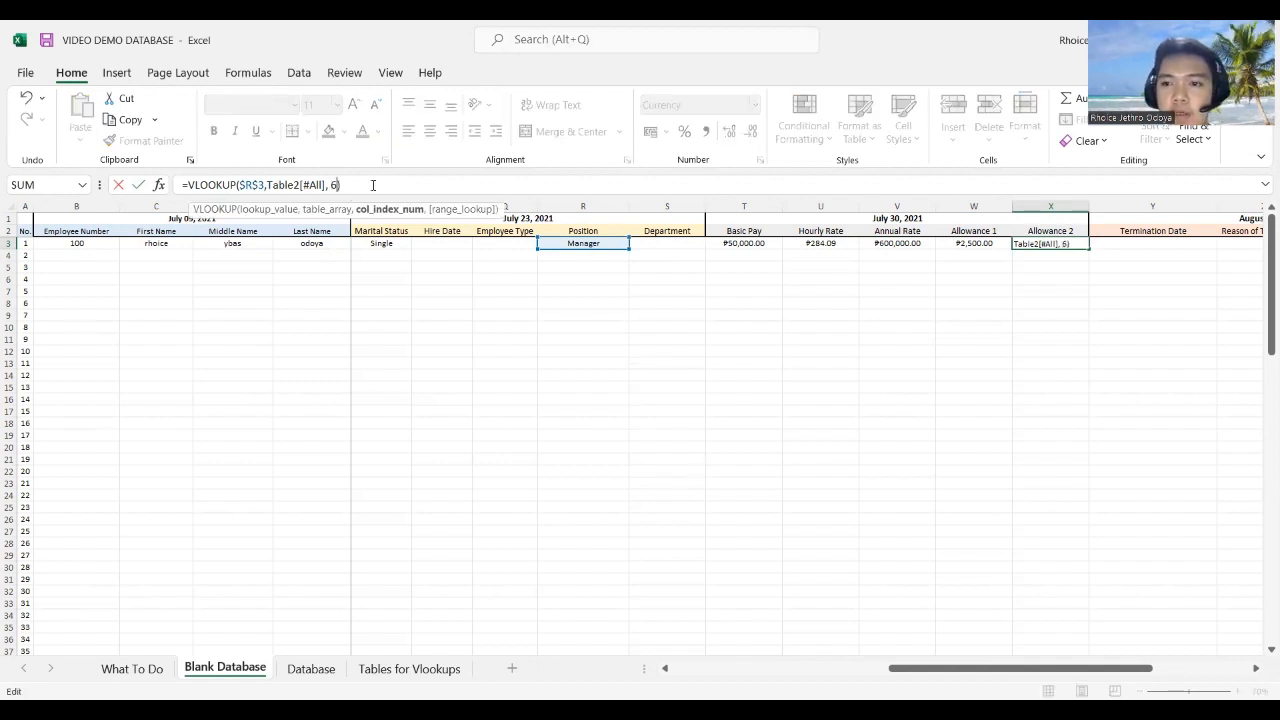
{"action": "key", "text": "Return"}
{"action": "left_click", "coordinate": [589, 246]}
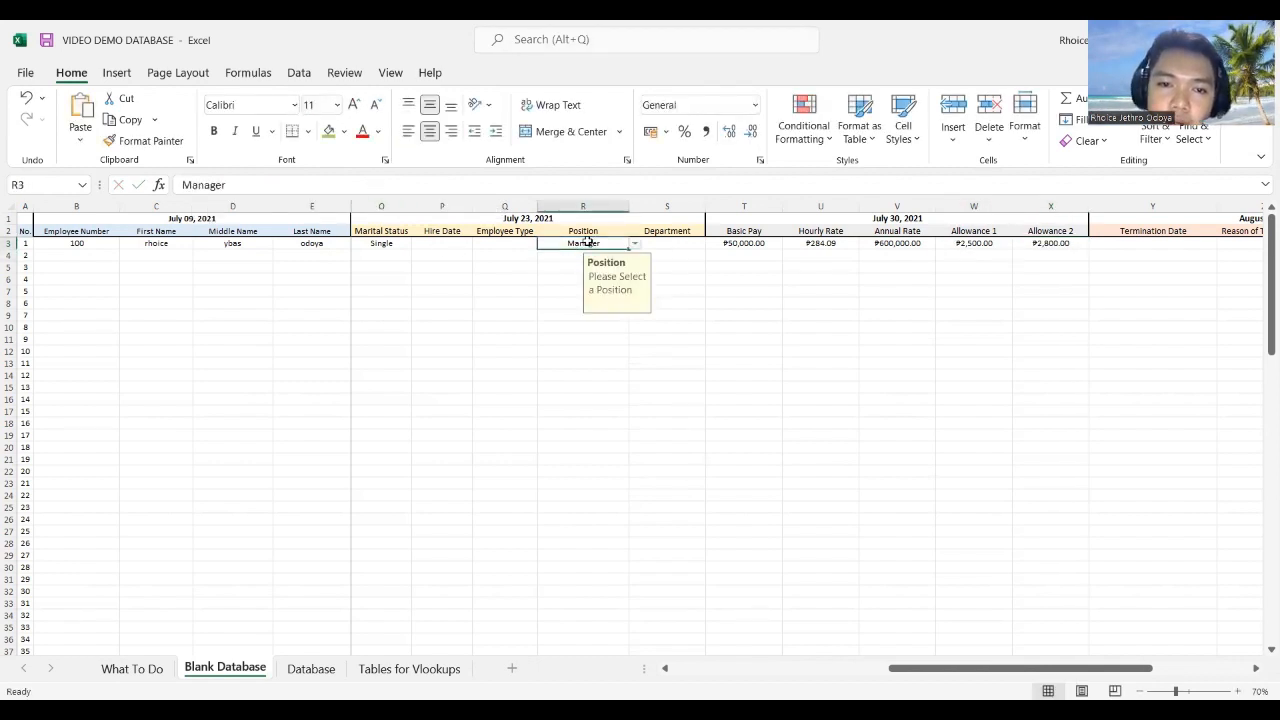
Step: Switch the Position in R3 to Staff and check the recalculated pay and allowance lookups
{"action": "left_click", "coordinate": [634, 244]}
{"action": "left_click", "coordinate": [585, 277]}
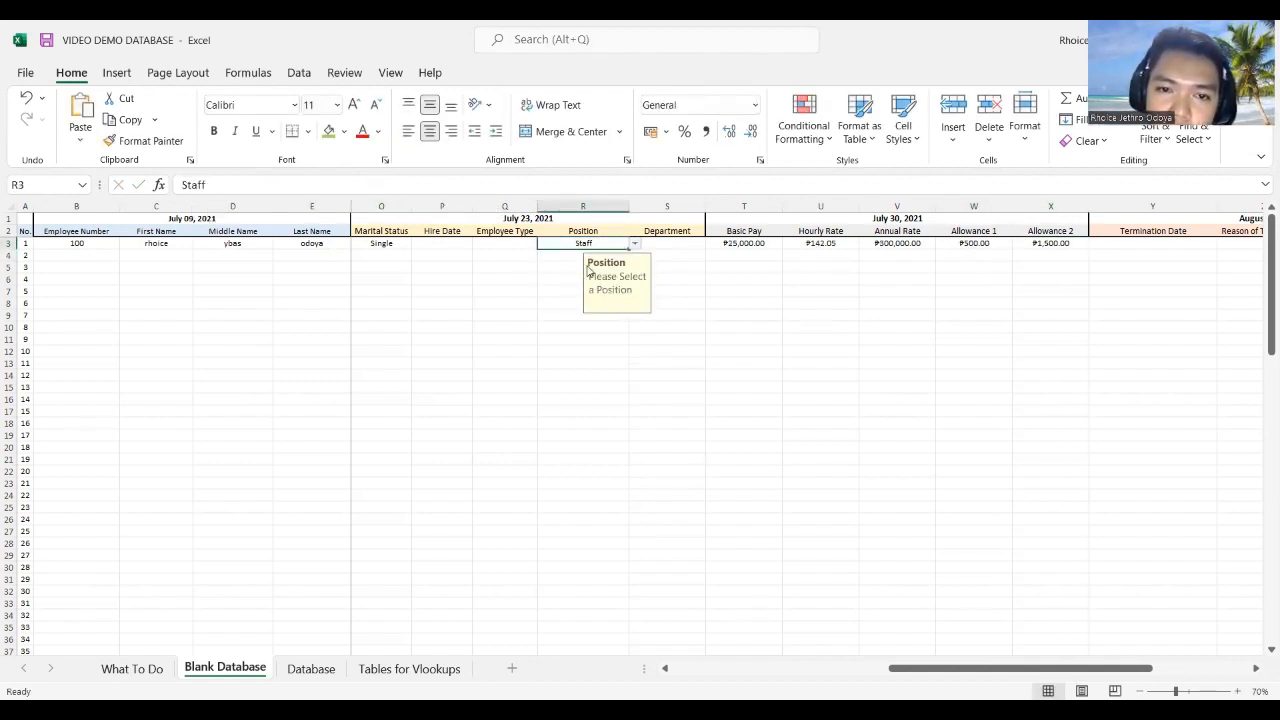
{"action": "left_click", "coordinate": [748, 243]}
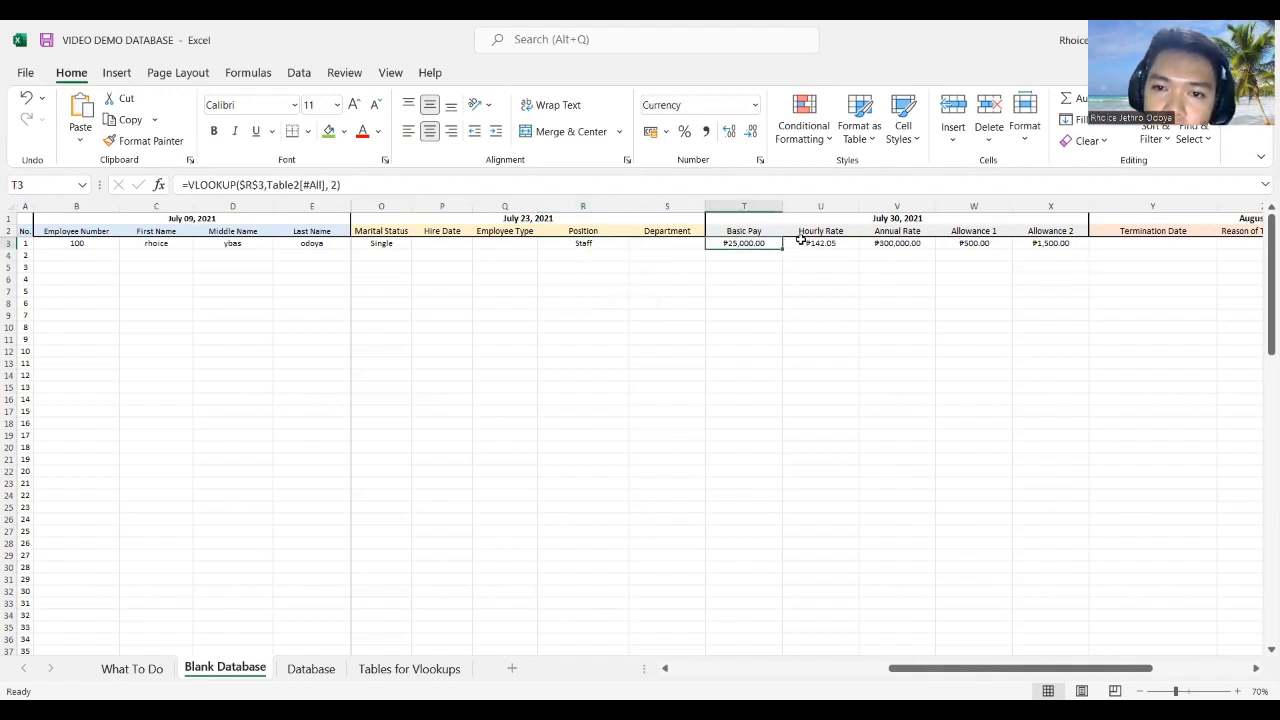
{"action": "left_click", "coordinate": [820, 245]}
{"action": "left_click", "coordinate": [1023, 250]}
{"action": "left_click", "coordinate": [1050, 243]}
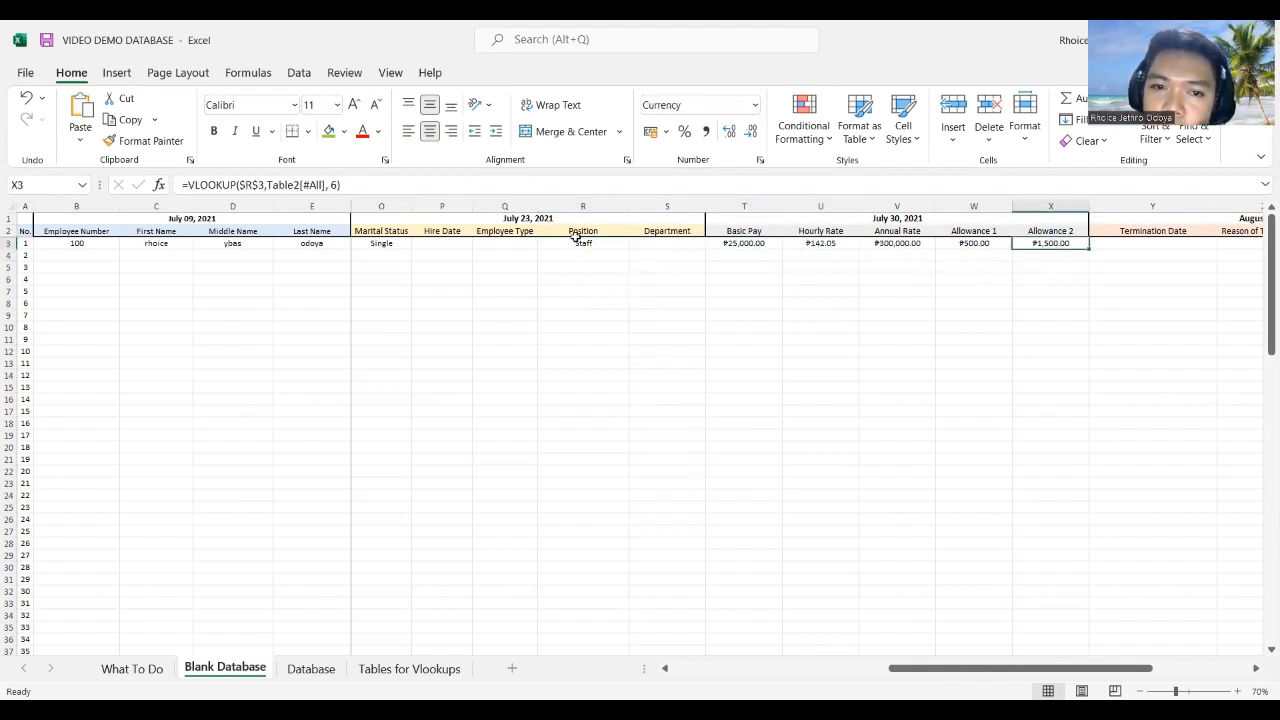
Step: Change the Position to Supervisor for ₱35,000.00 basic pay, then show the What To Do sheet
{"action": "left_click_drag", "start_coordinate": [583, 241], "coordinate": [591, 236]}
{"action": "left_click", "coordinate": [605, 243]}
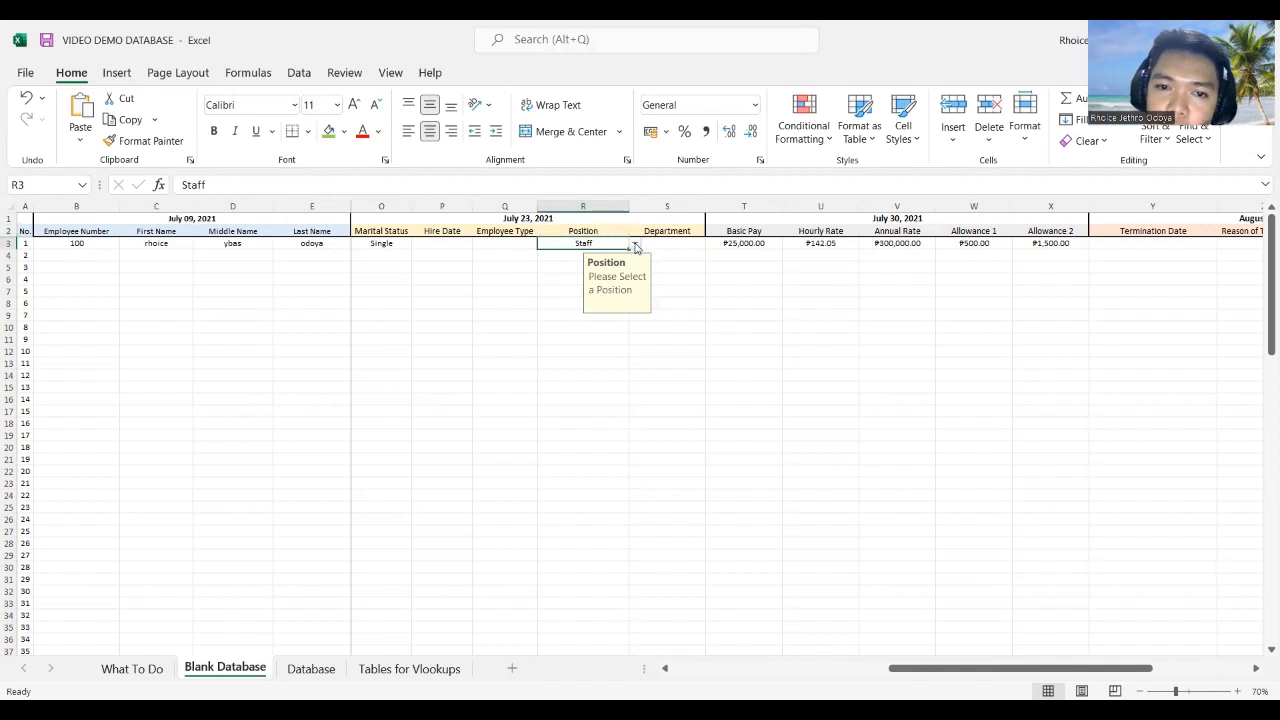
{"action": "left_click", "coordinate": [634, 244]}
{"action": "left_click", "coordinate": [601, 286]}
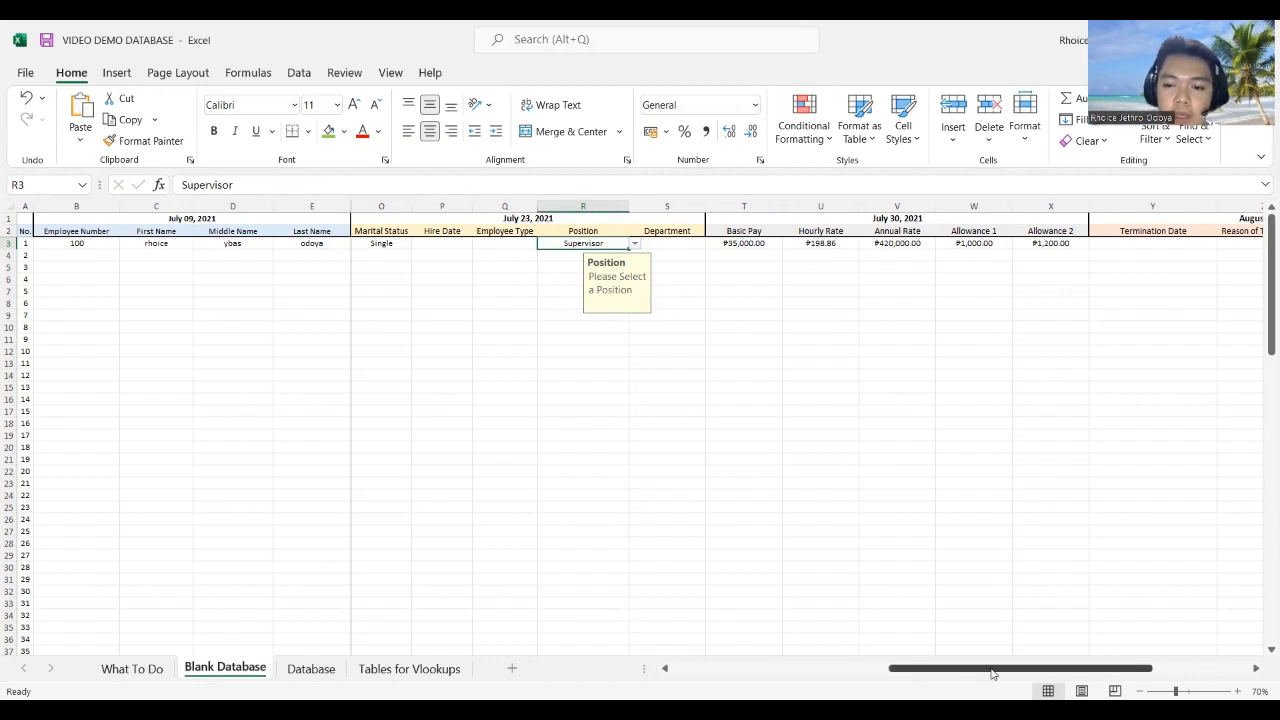
{"action": "left_click_drag", "start_coordinate": [1108, 664], "coordinate": [562, 608]}
{"action": "left_click", "coordinate": [131, 668]}
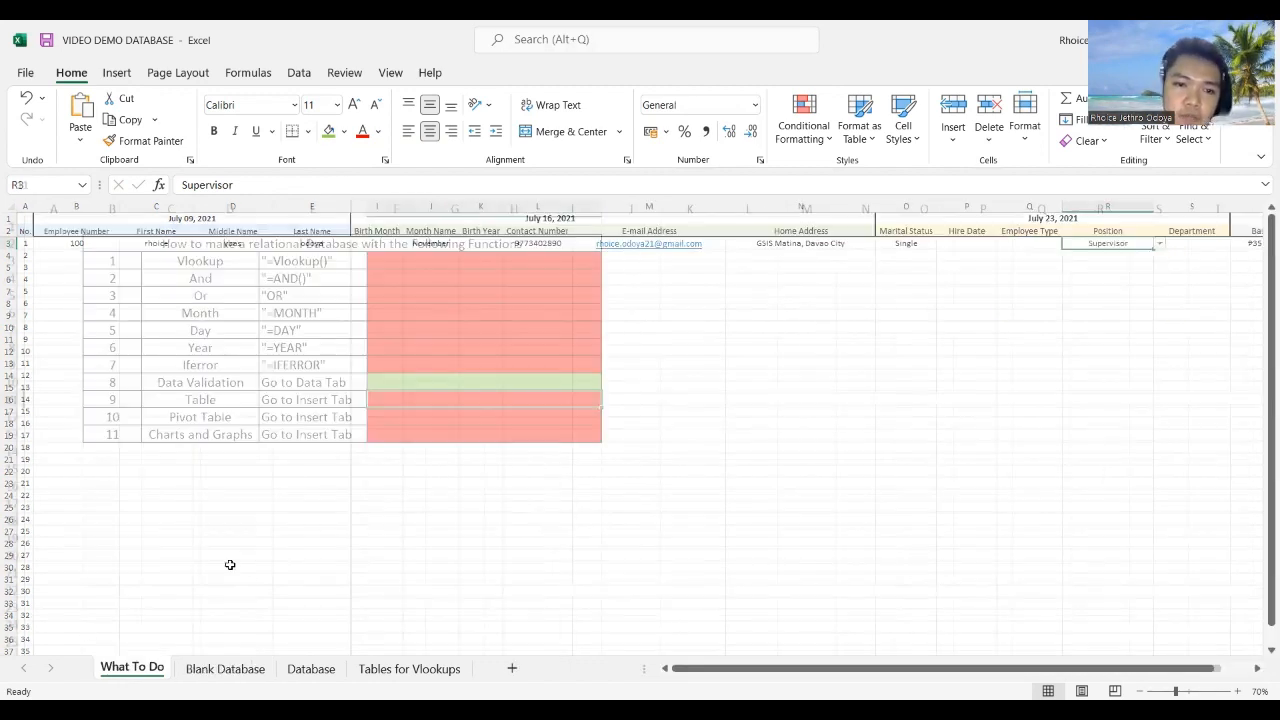
Step: Fill the Vlookup, Data Validation and Table checklist status cells green, then go to the Database sheet
{"action": "left_click", "coordinate": [423, 280]}
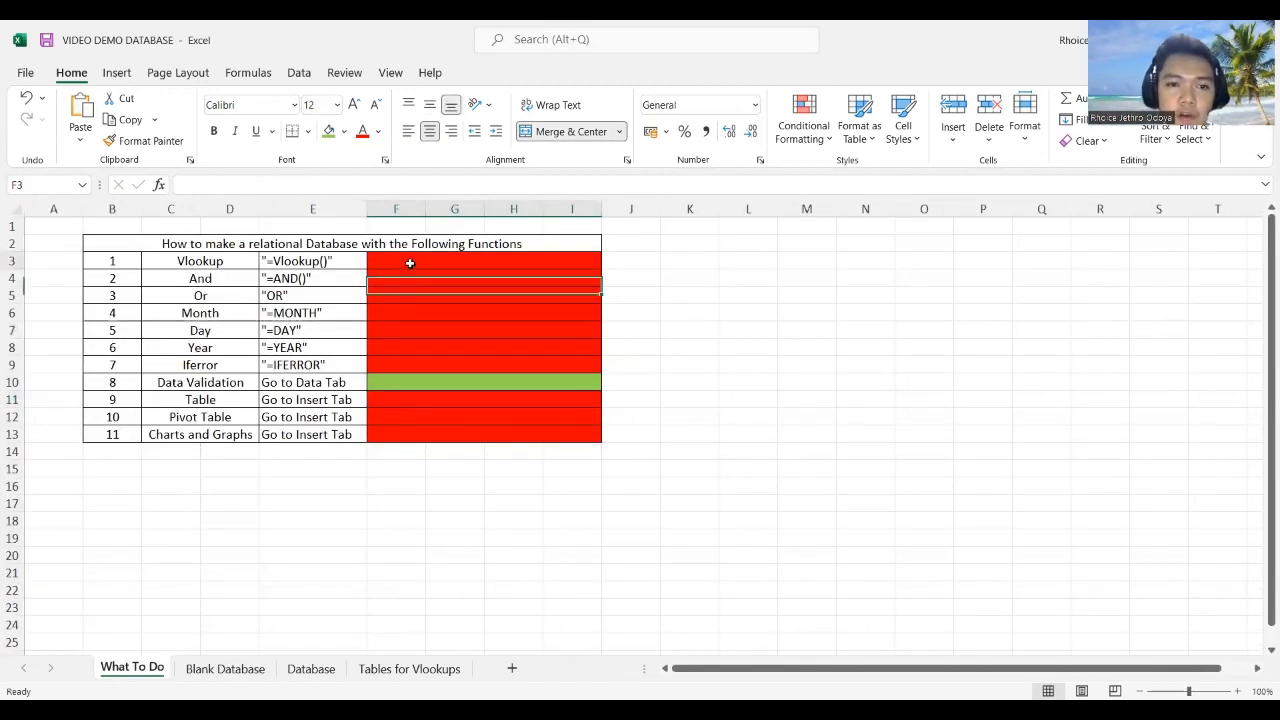
{"action": "left_click", "coordinate": [389, 386], "text": "ctrl"}
{"action": "left_click", "coordinate": [387, 402], "text": "ctrl"}
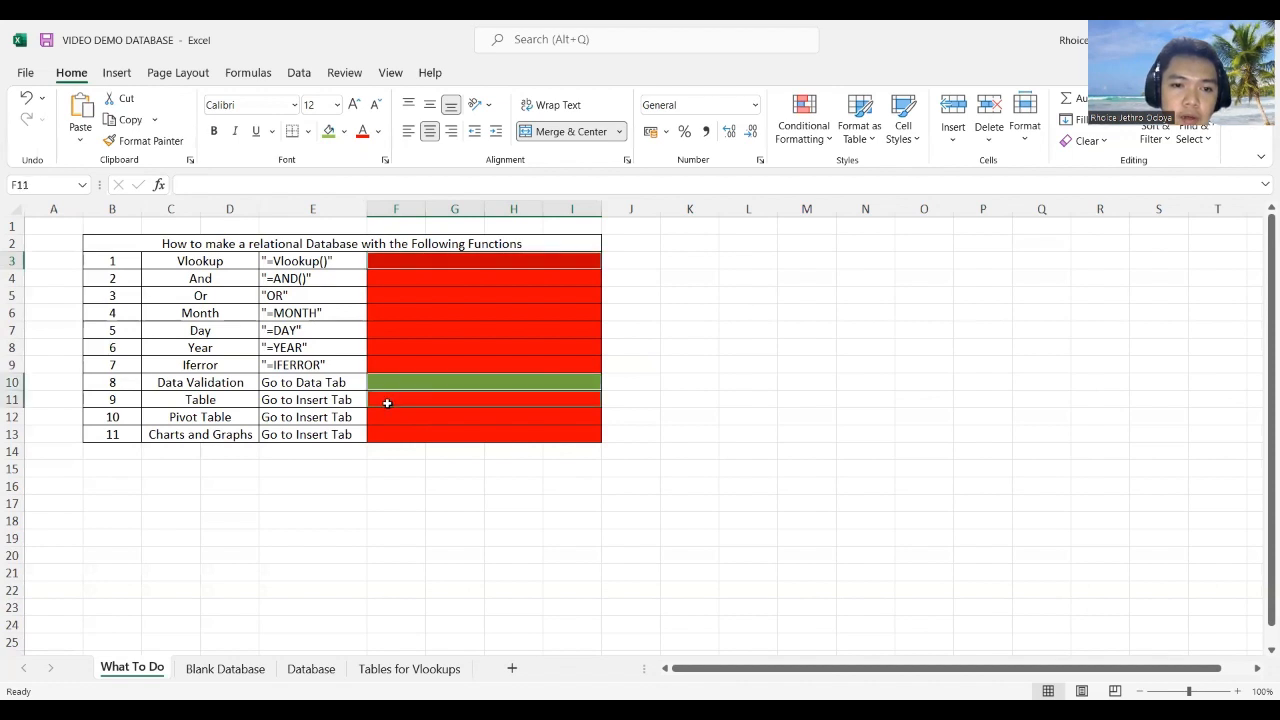
{"action": "left_click", "coordinate": [328, 131]}
{"action": "left_click", "coordinate": [748, 310]}
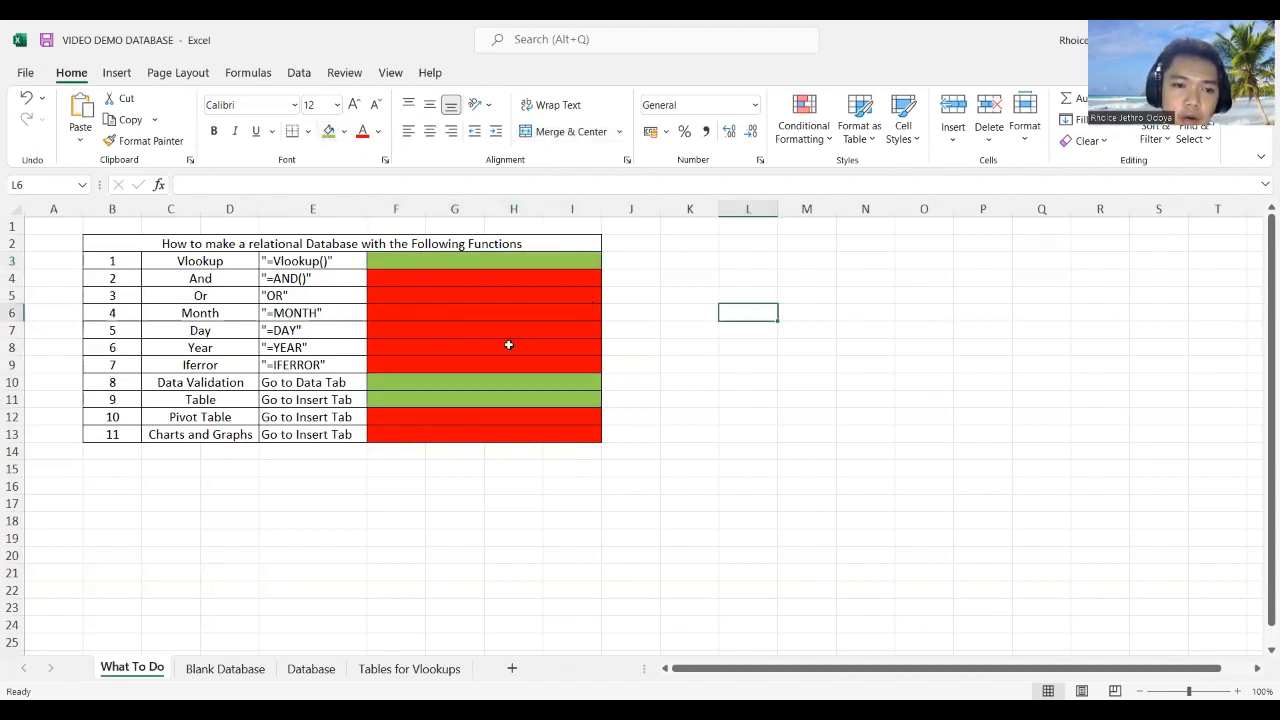
{"action": "left_click", "coordinate": [190, 326]}
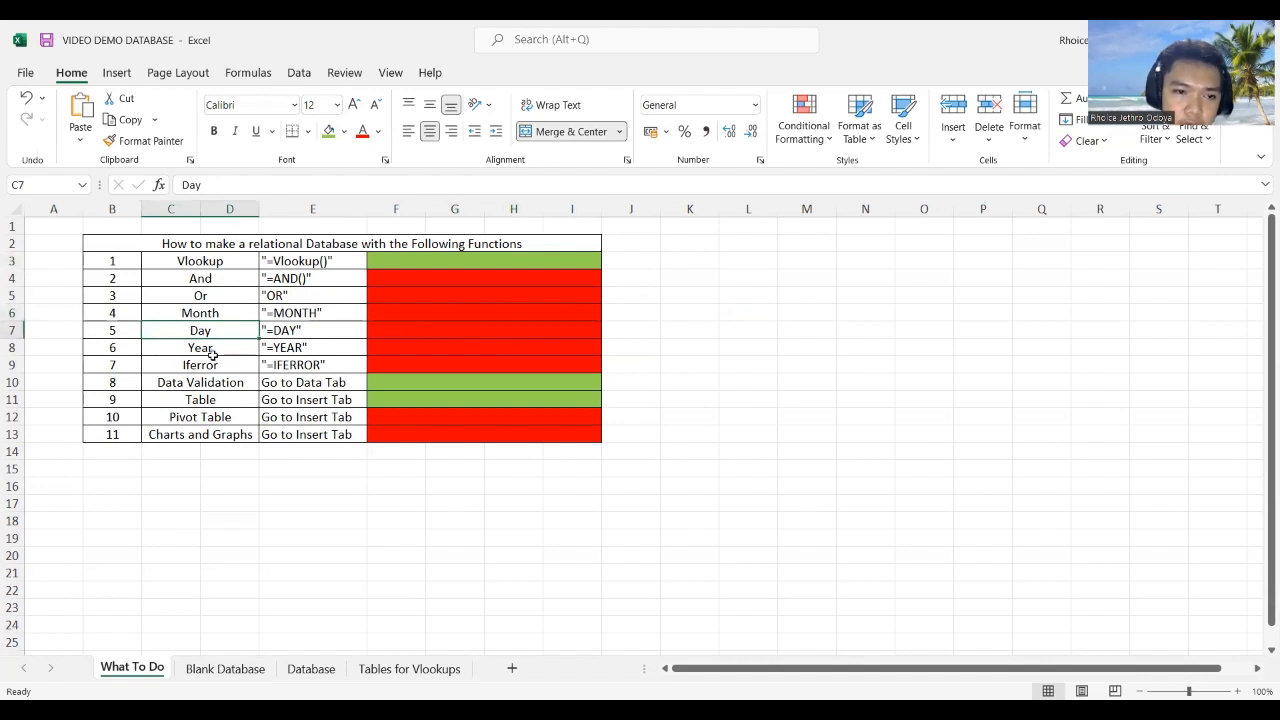
{"action": "left_click", "coordinate": [288, 671]}
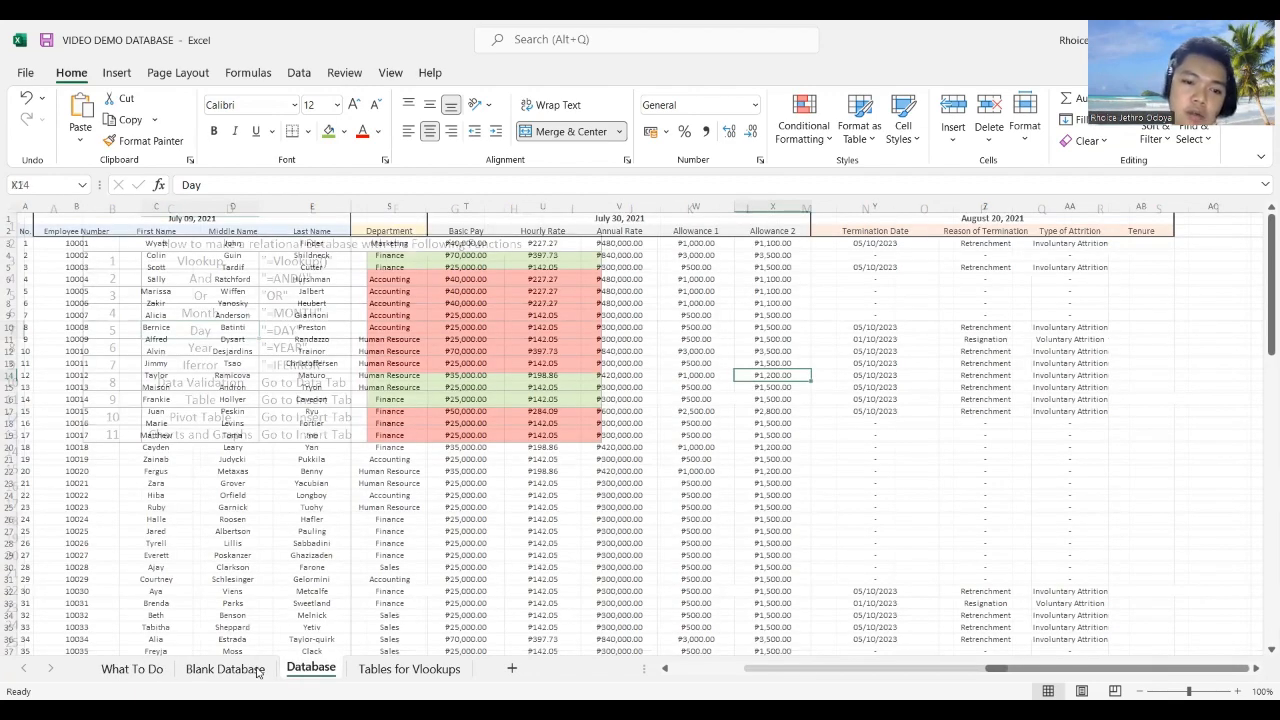
Step: On Blank Database, re-enter the birthday in G3 as 21/11/2001
{"action": "left_click", "coordinate": [257, 671]}
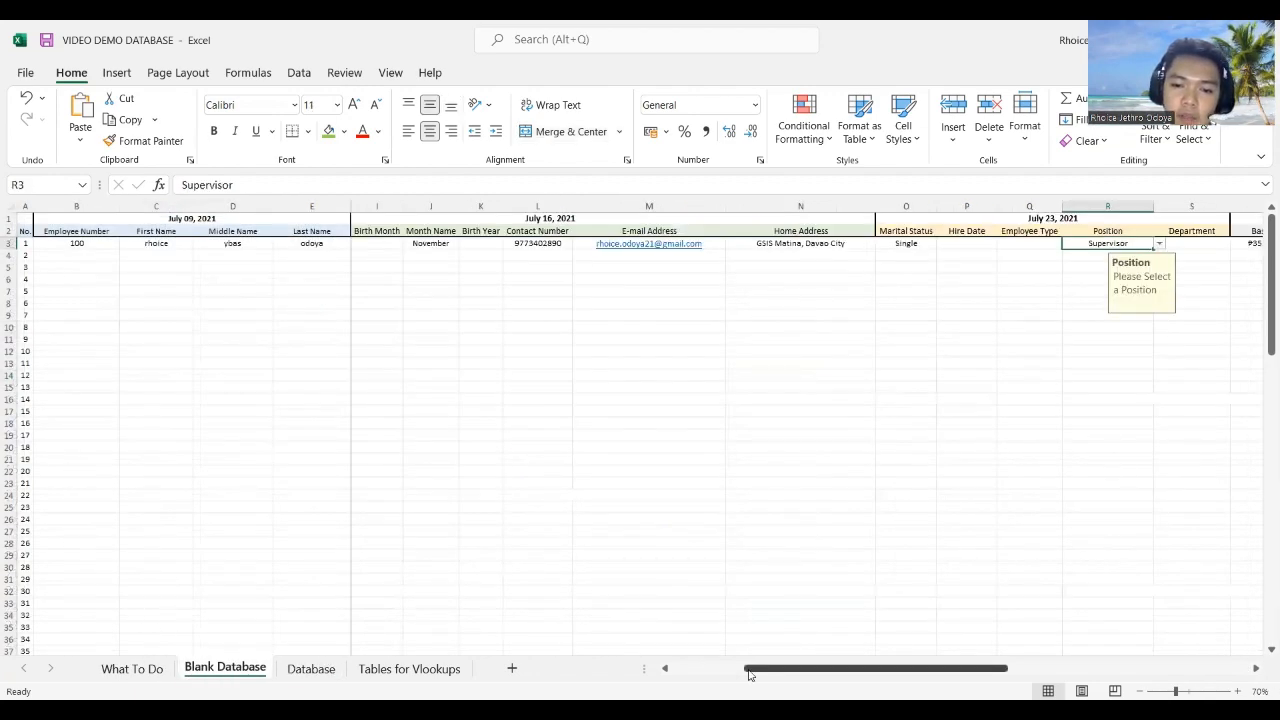
{"action": "left_click_drag", "start_coordinate": [749, 675], "coordinate": [676, 675]}
{"action": "left_click", "coordinate": [510, 268]}
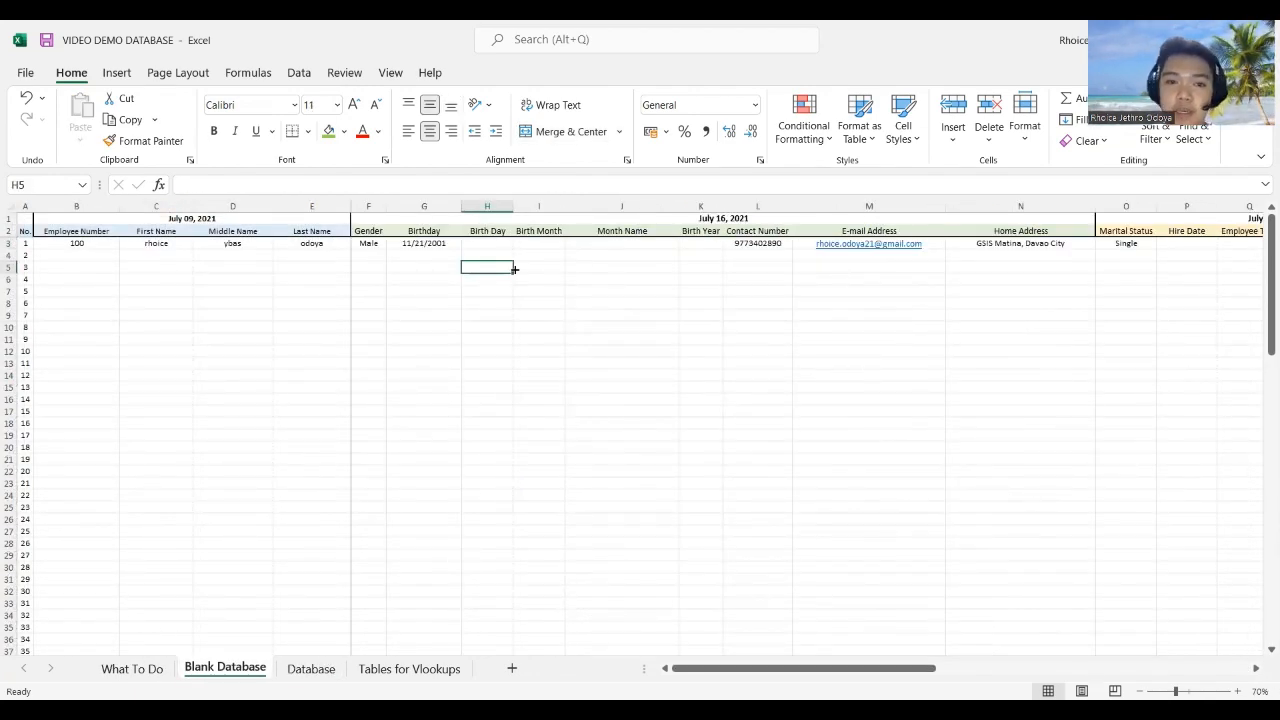
{"action": "left_click", "coordinate": [427, 242]}
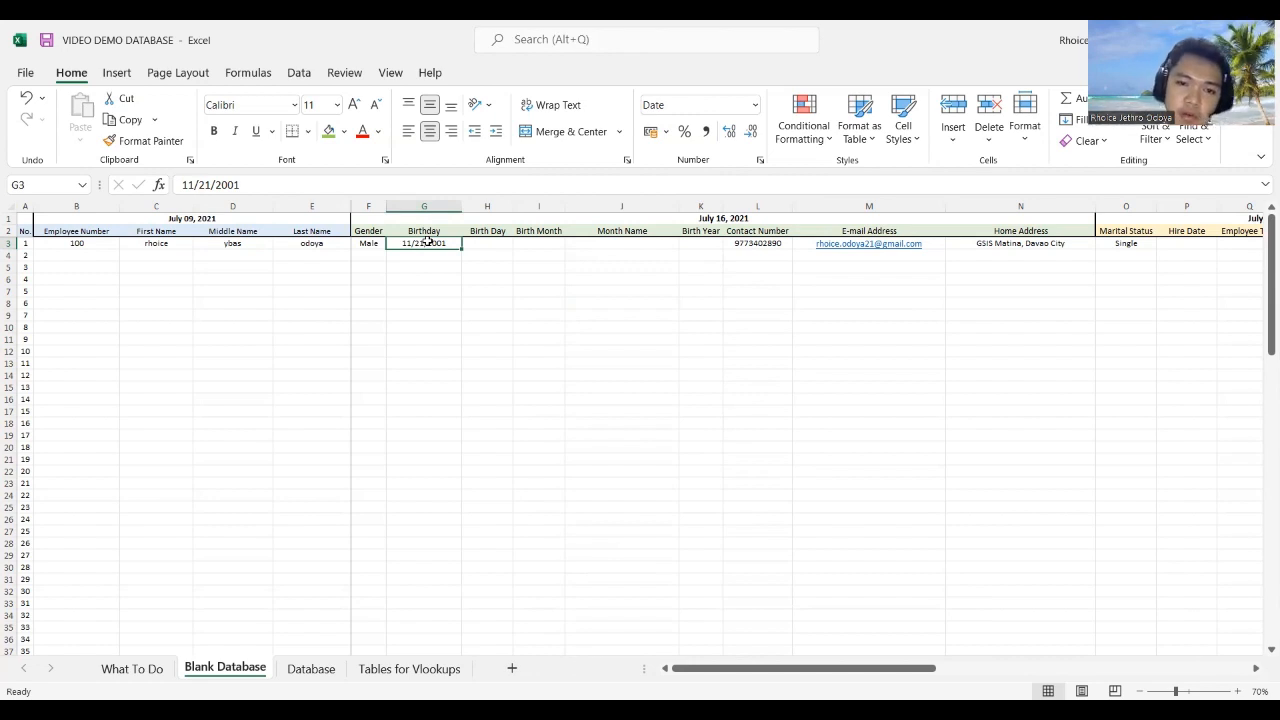
{"action": "type", "text": "21/1"}
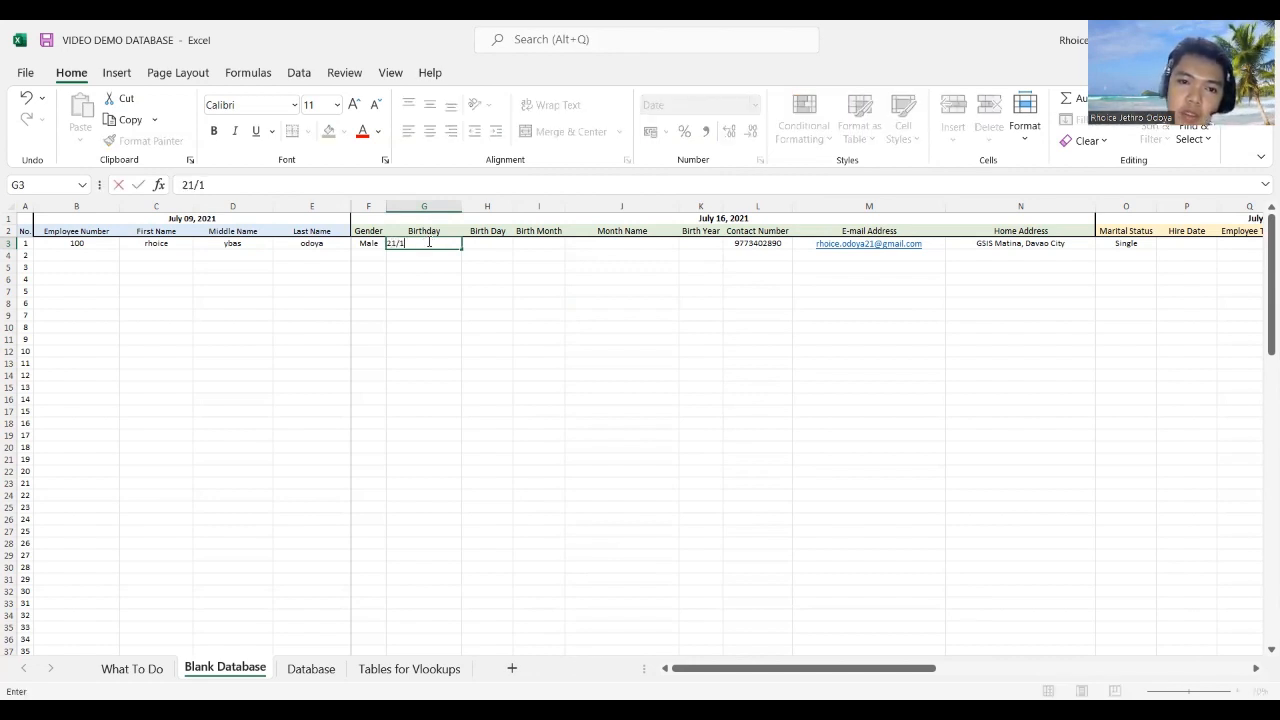
{"action": "type", "text": "1/2001"}
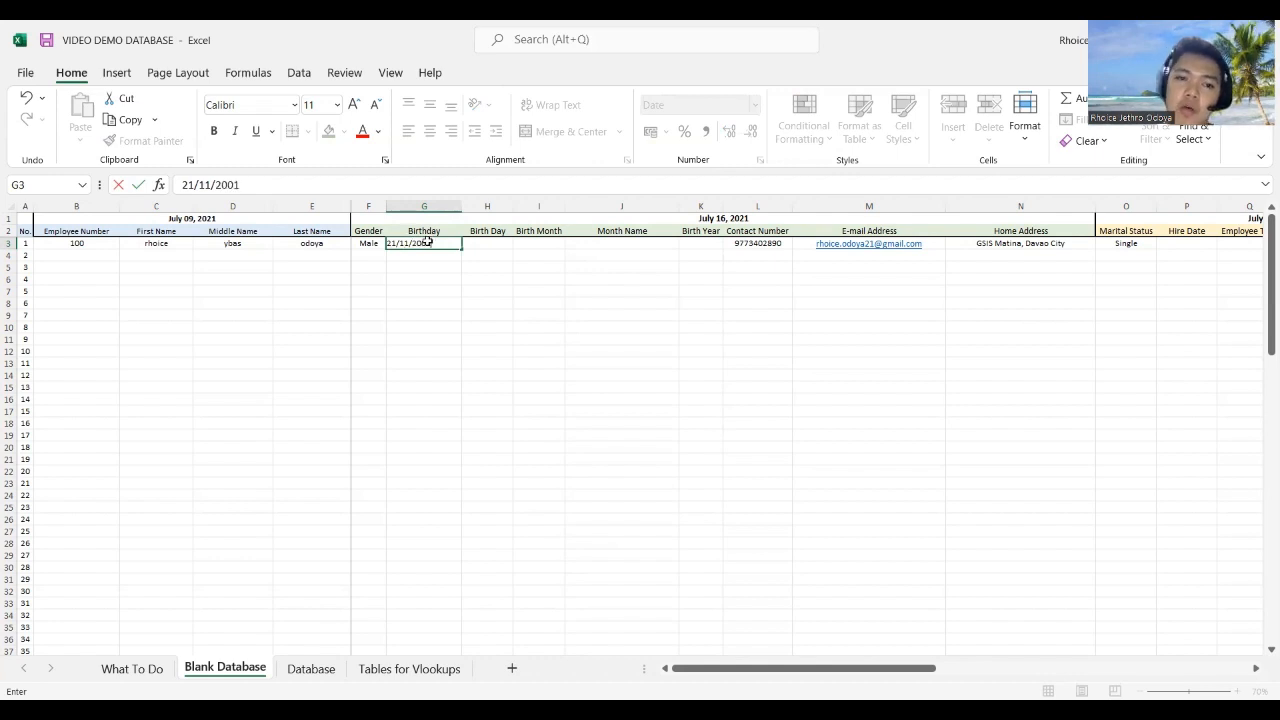
{"action": "key", "text": "Return"}
Step: Fill Birth Day and Birth Month with =DAY(G3) and =MONTH(G3)
{"action": "key", "text": "Up"}
{"action": "key", "text": "Right"}
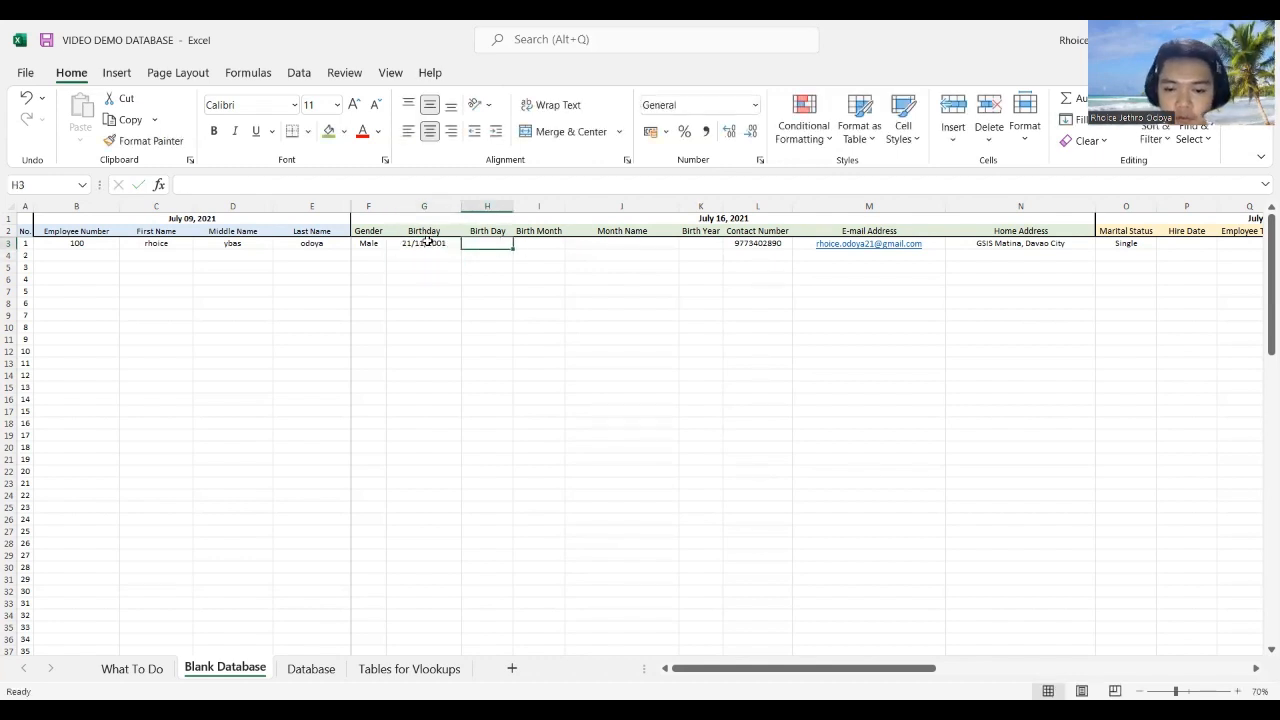
{"action": "type", "text": "="}
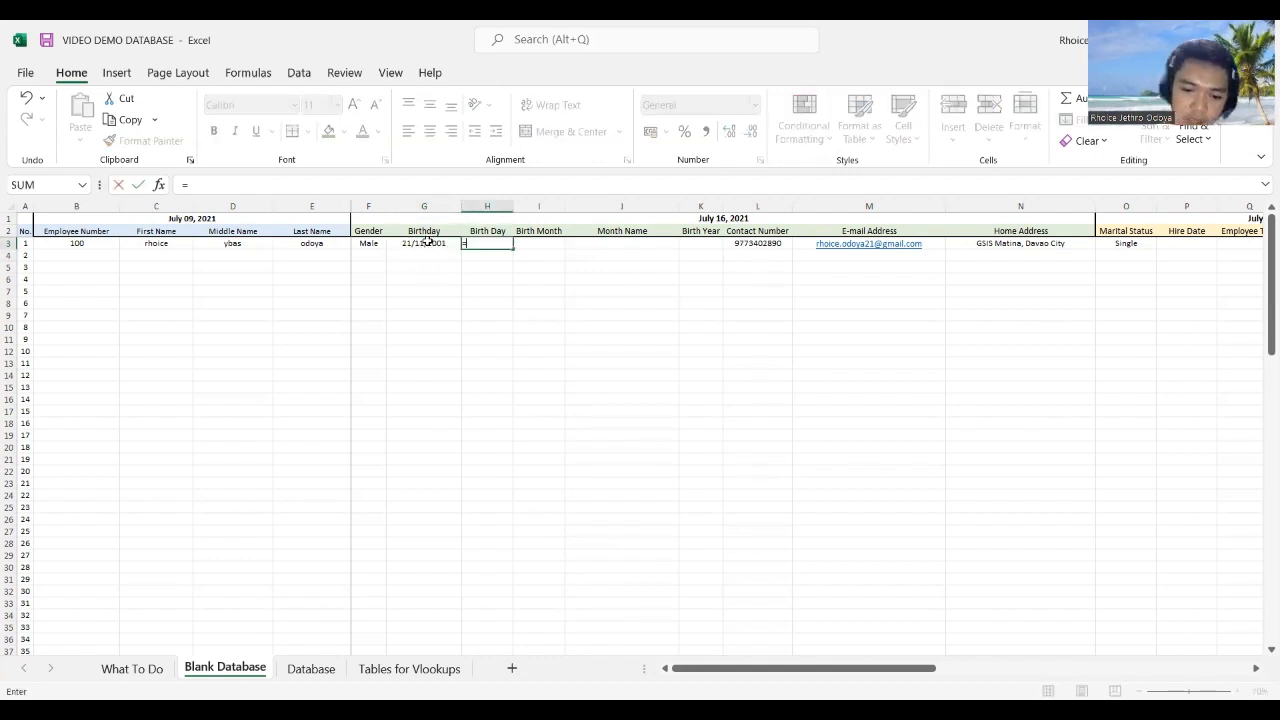
{"action": "type", "text": "day("}
{"action": "left_click", "coordinate": [427, 242]}
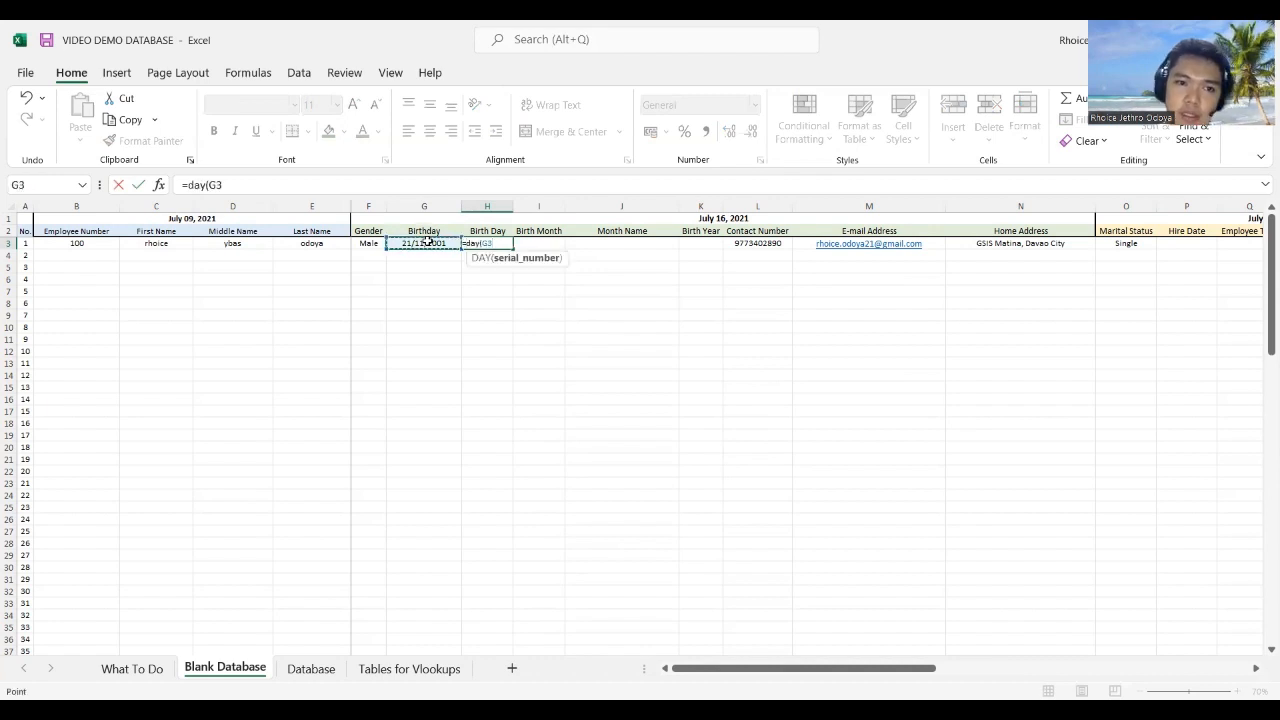
{"action": "key", "text": "Return"}
{"action": "key", "text": "Up"}
{"action": "key", "text": "Right"}
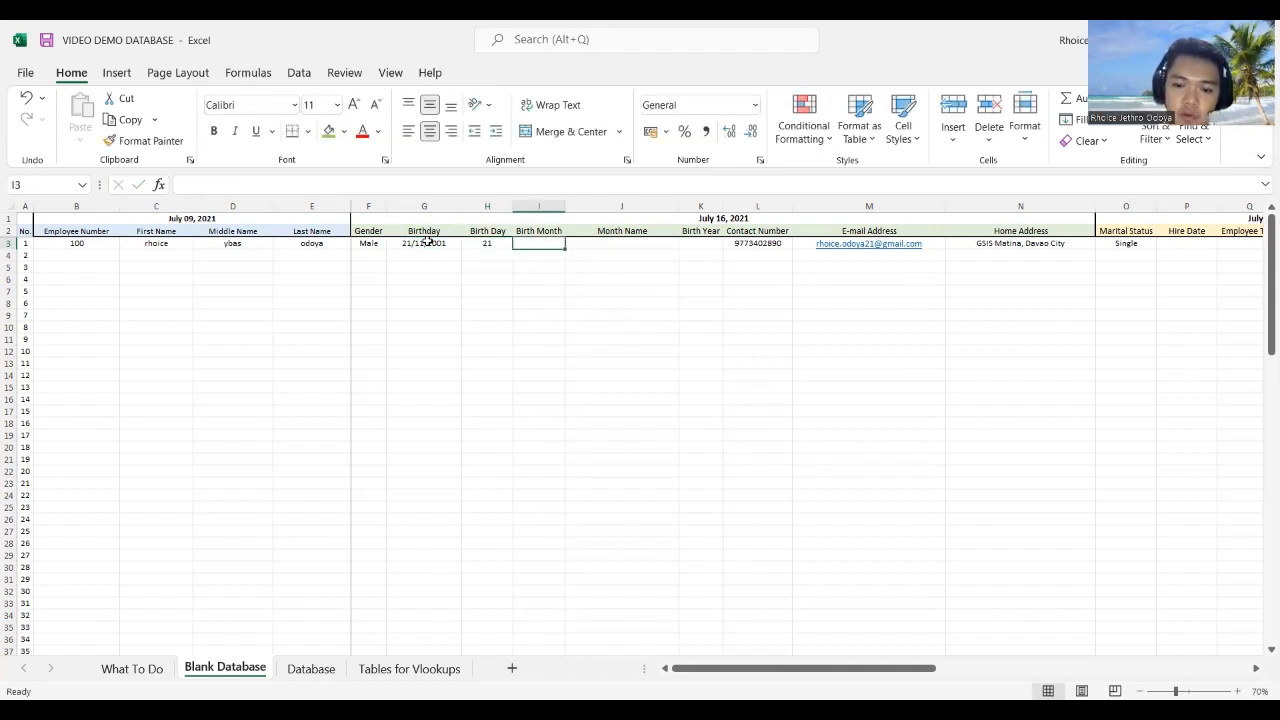
{"action": "type", "text": "="}
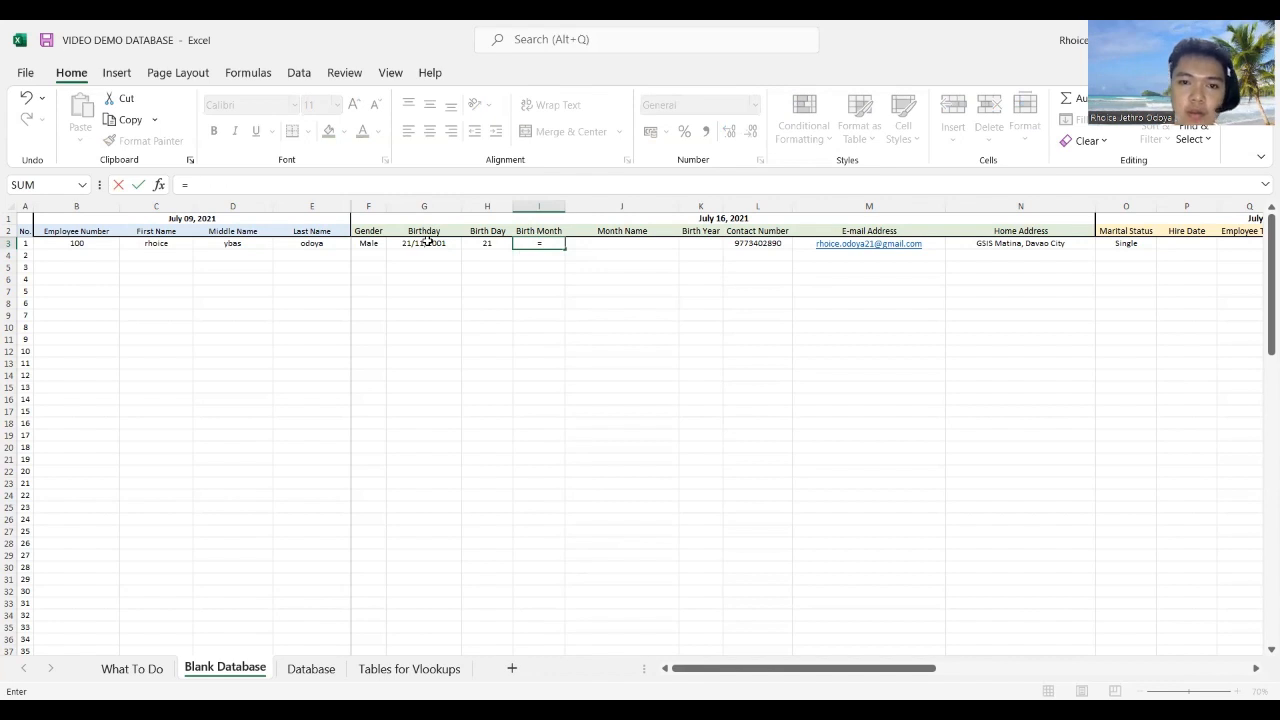
{"action": "type", "text": "month("}
{"action": "left_click", "coordinate": [427, 242]}
{"action": "key", "text": "Return"}
Step: Enter November as the Month Name in J3
{"action": "key", "text": "Up"}
{"action": "key", "text": "Right"}
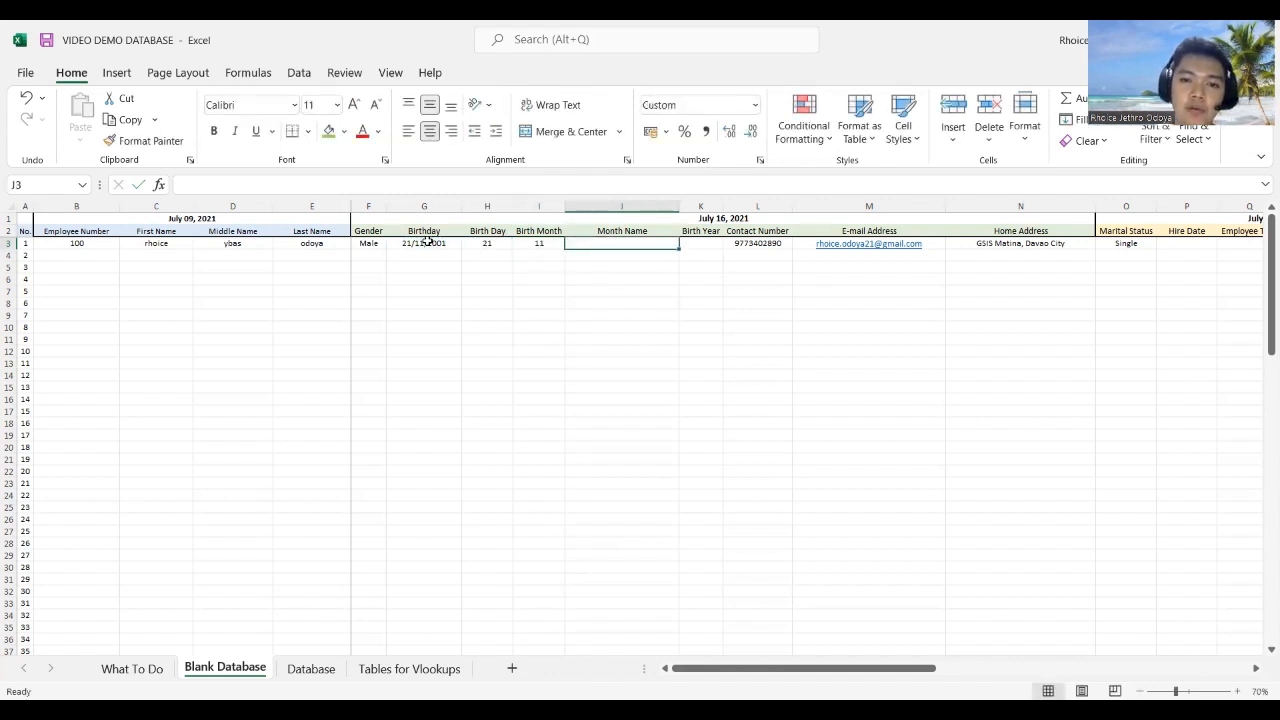
{"action": "type", "text": "Novmebr"}
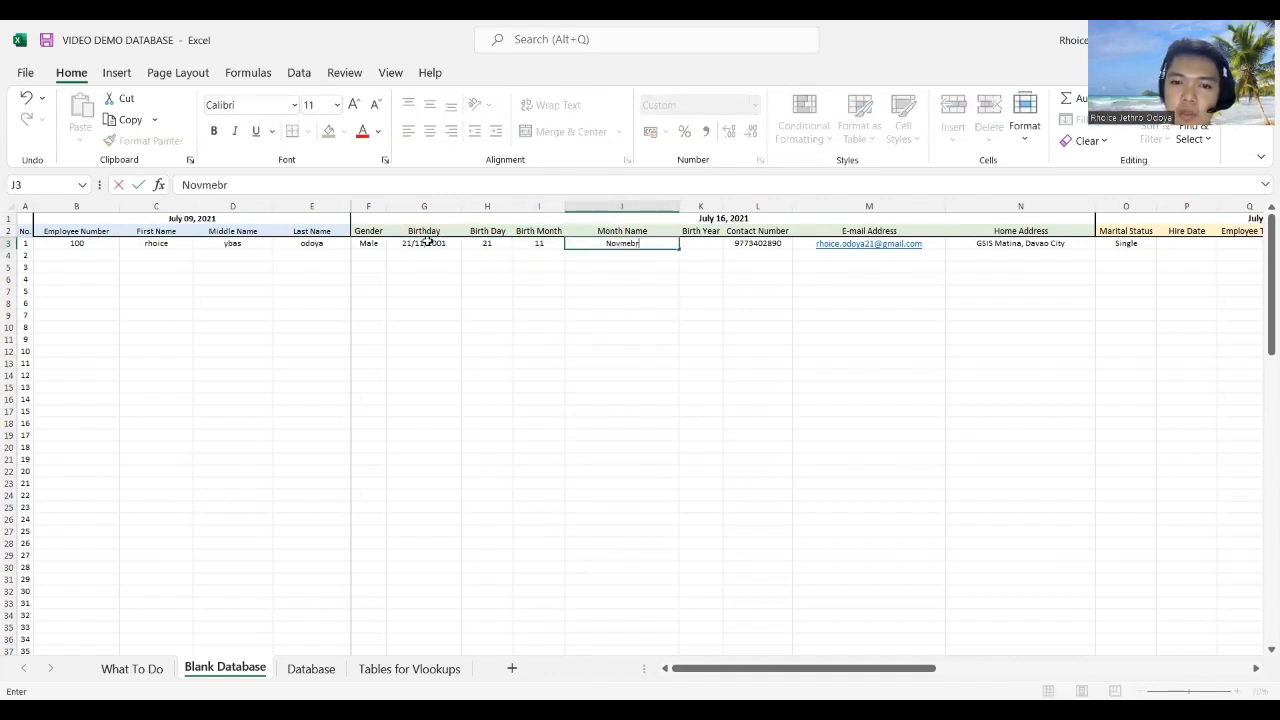
{"action": "key", "text": "BackSpace"}
{"action": "key", "text": "BackSpace"}
{"action": "key", "text": "BackSpace"}
{"action": "key", "text": "BackSpace"}
{"action": "type", "text": "e"}
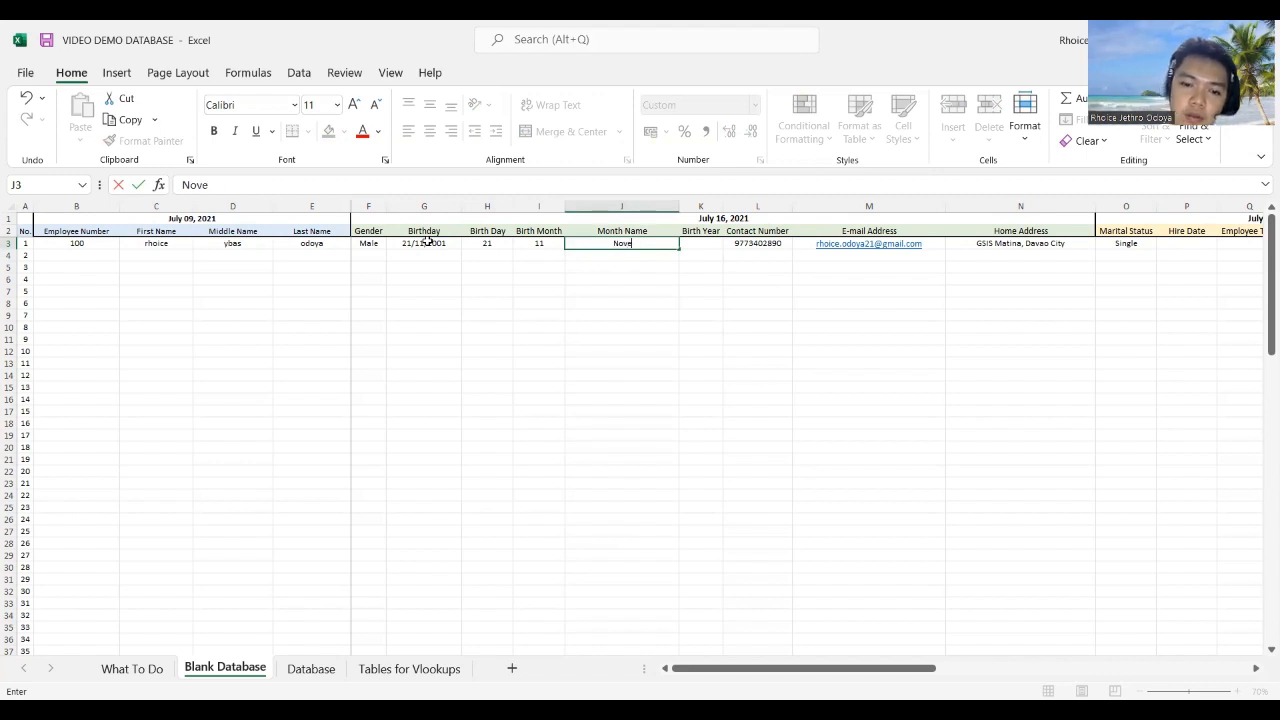
{"action": "type", "text": "mber"}
{"action": "key", "text": "Tab"}
Step: Enter =YEAR(G3) in K3 so Birth Year shows 2001
{"action": "key", "text": "Left"}
{"action": "key", "text": "Left"}
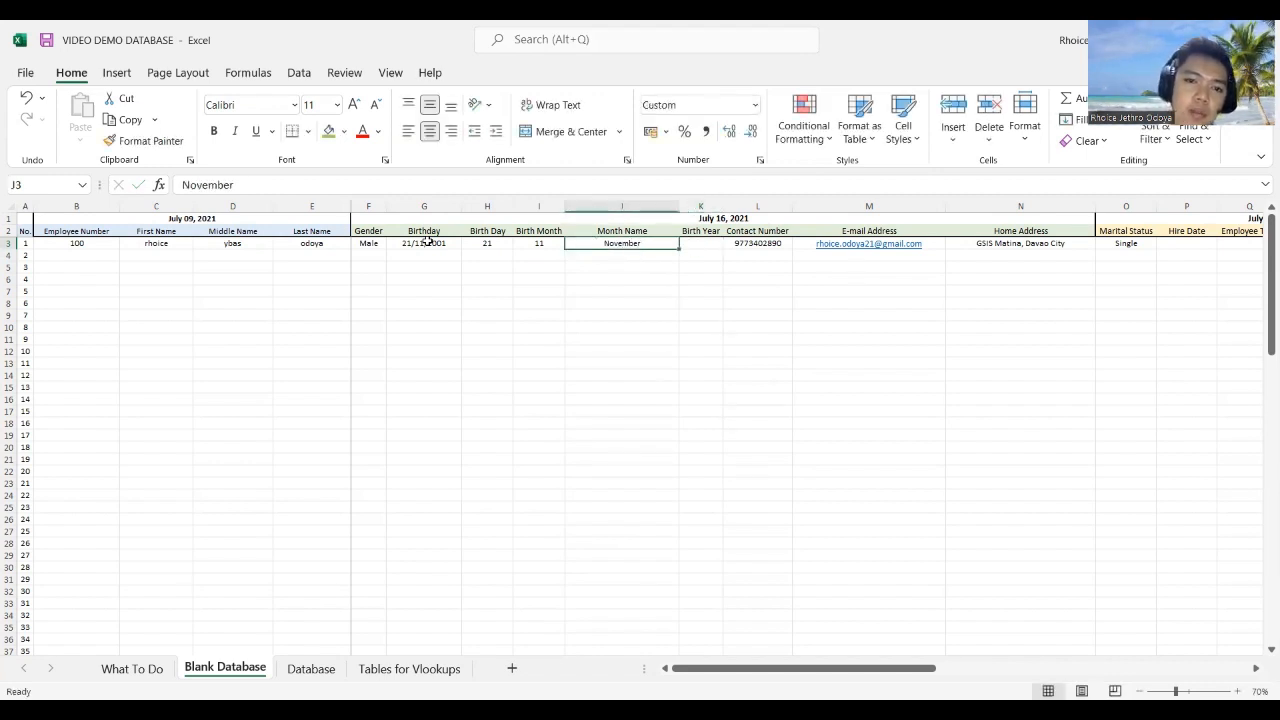
{"action": "key", "text": "Right"}
{"action": "key", "text": "Left"}
{"action": "key", "text": "Right"}
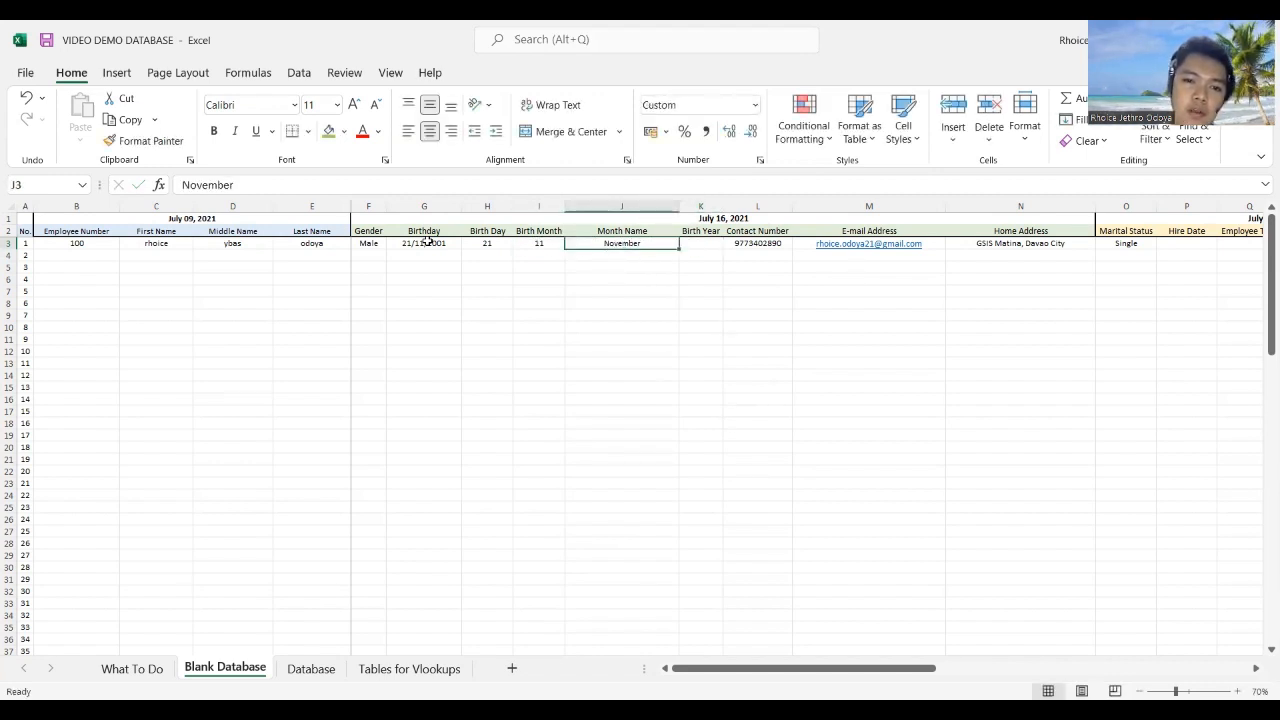
{"action": "key", "text": "Right"}
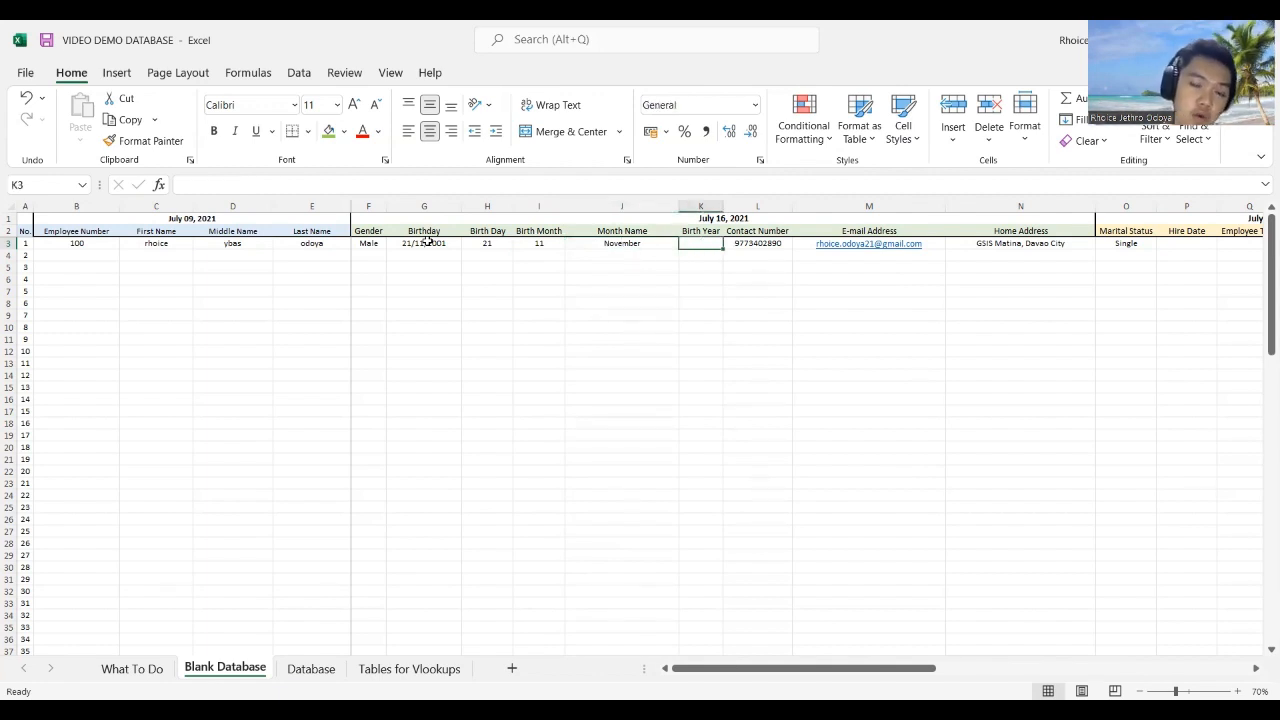
{"action": "type", "text": "="}
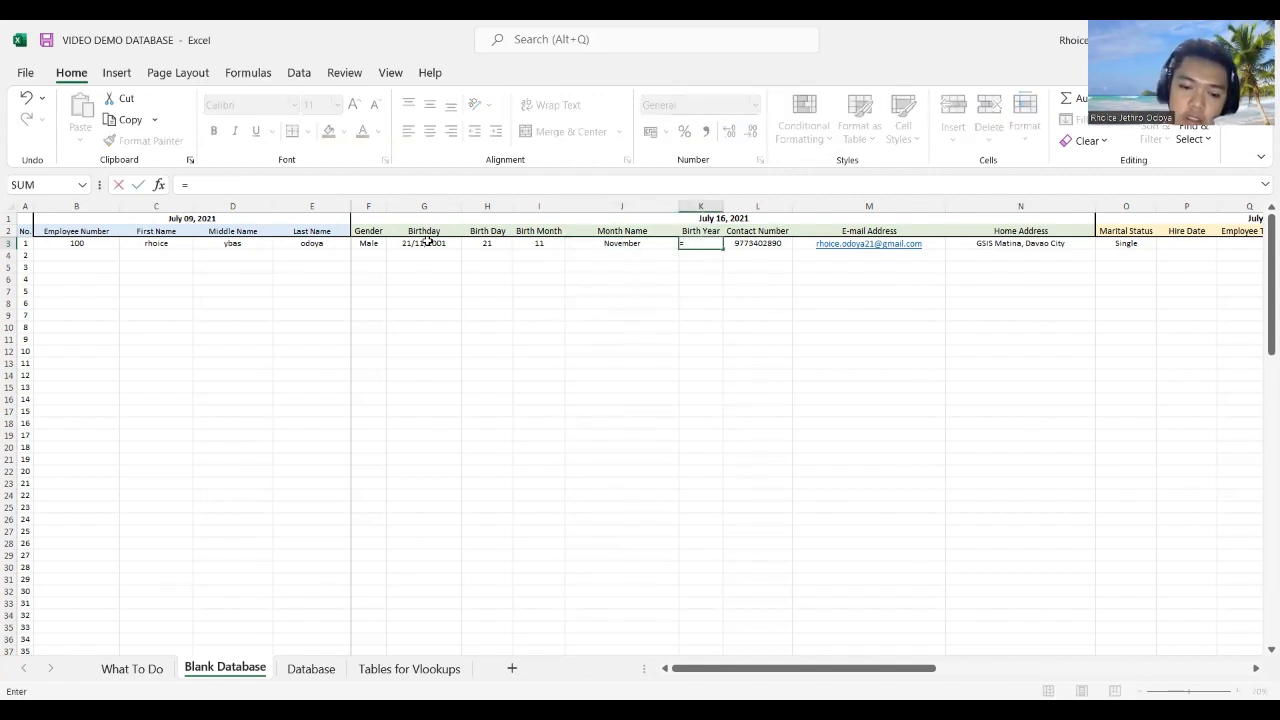
{"action": "type", "text": "year("}
{"action": "left_click", "coordinate": [427, 243]}
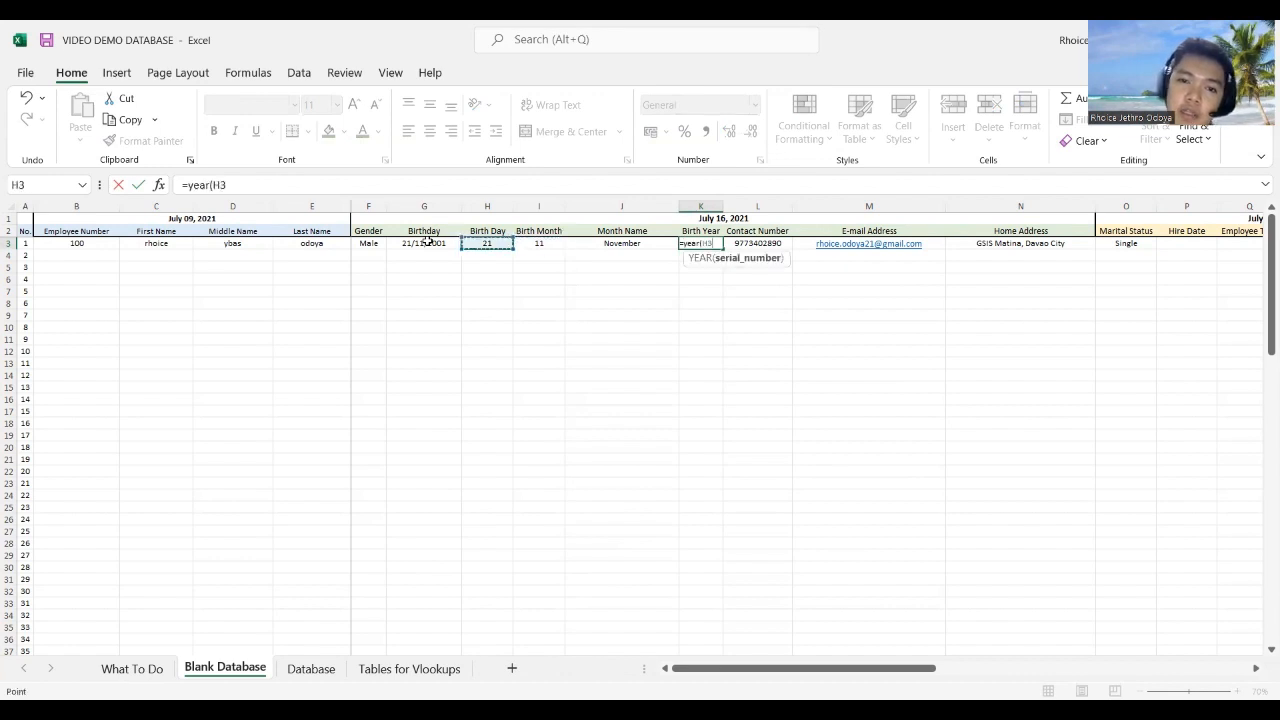
{"action": "key", "text": "Return"}
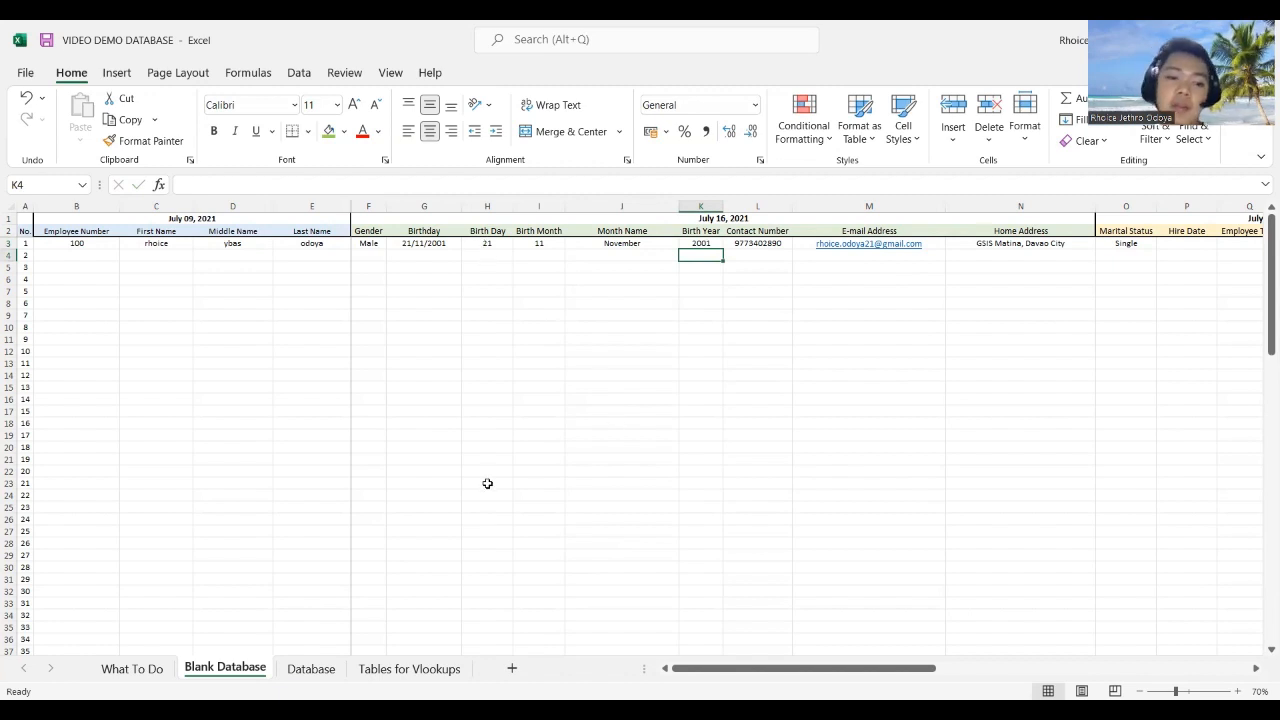
Step: Fill the Month, Day and Year status cells green on What To Do, then return to Blank Database
{"action": "left_click", "coordinate": [162, 669]}
{"action": "left_click", "coordinate": [408, 280]}
{"action": "left_click", "coordinate": [406, 296]}
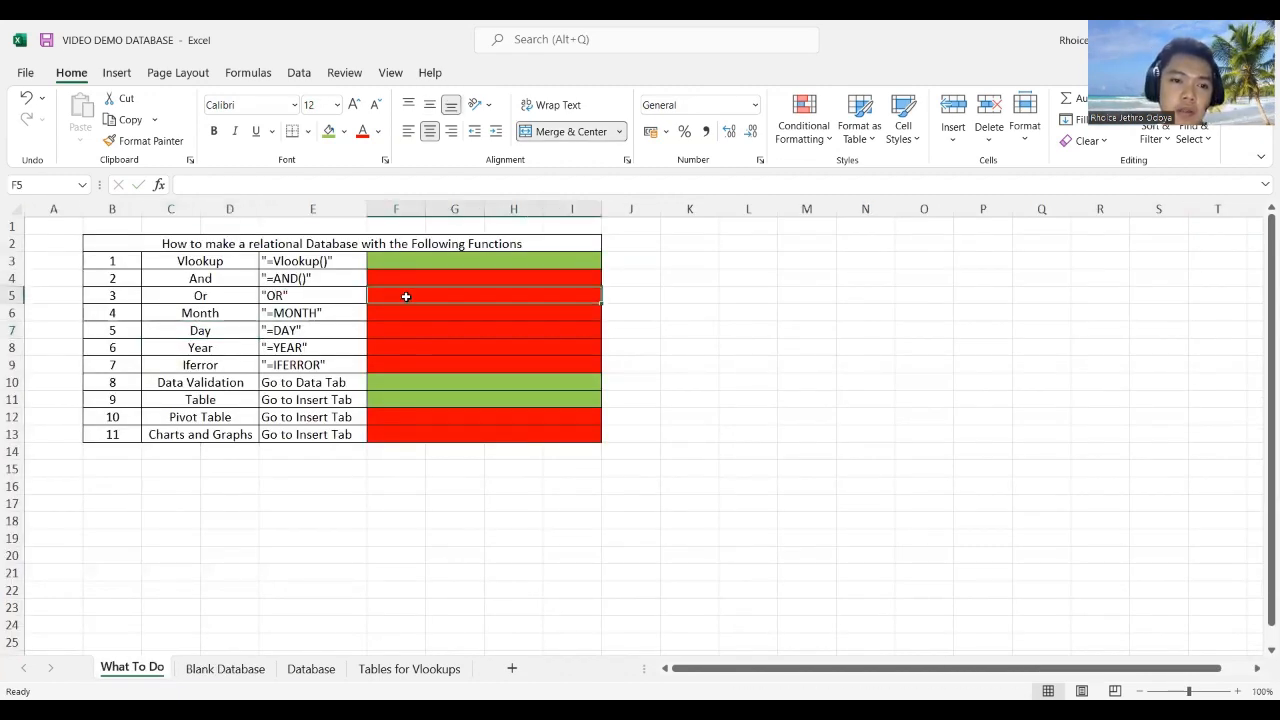
{"action": "left_click_drag", "start_coordinate": [400, 313], "coordinate": [401, 341]}
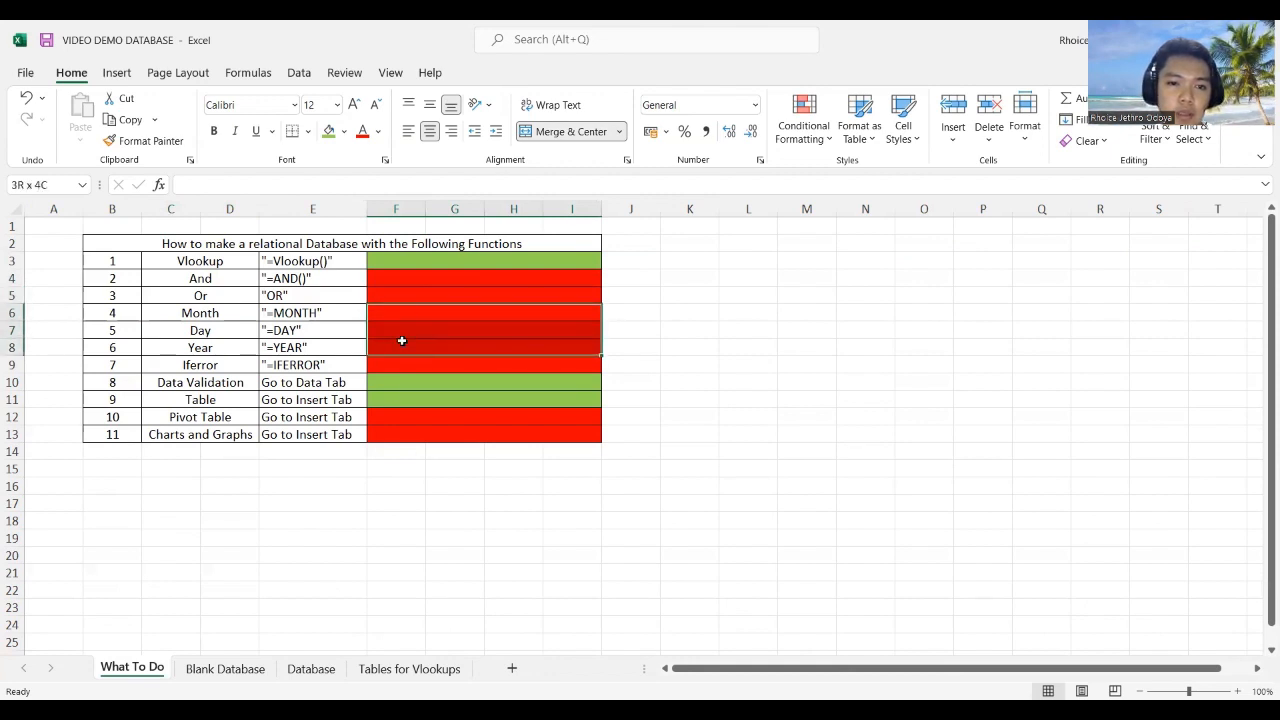
{"action": "left_click", "coordinate": [328, 132]}
{"action": "left_click", "coordinate": [440, 347]}
{"action": "left_click", "coordinate": [429, 281]}
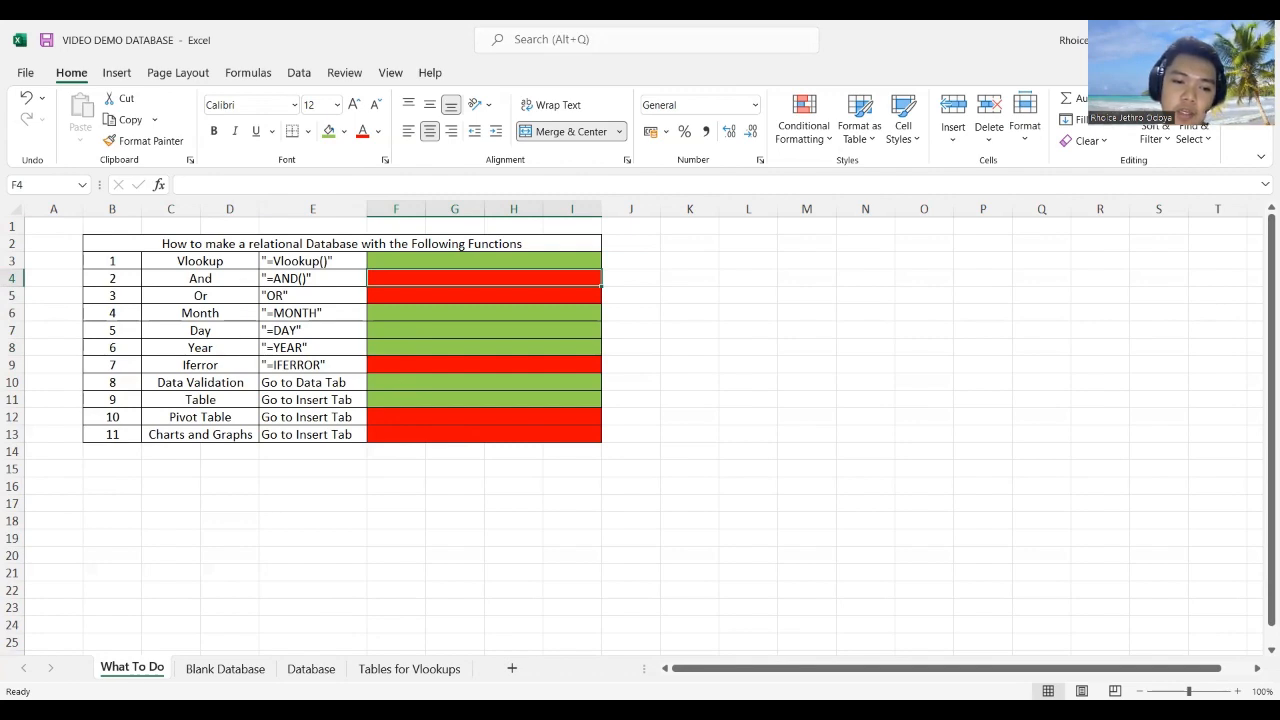
{"action": "key", "text": "ctrl+Page_Down"}
{"action": "left_click_drag", "start_coordinate": [924, 662], "coordinate": [1166, 606]}
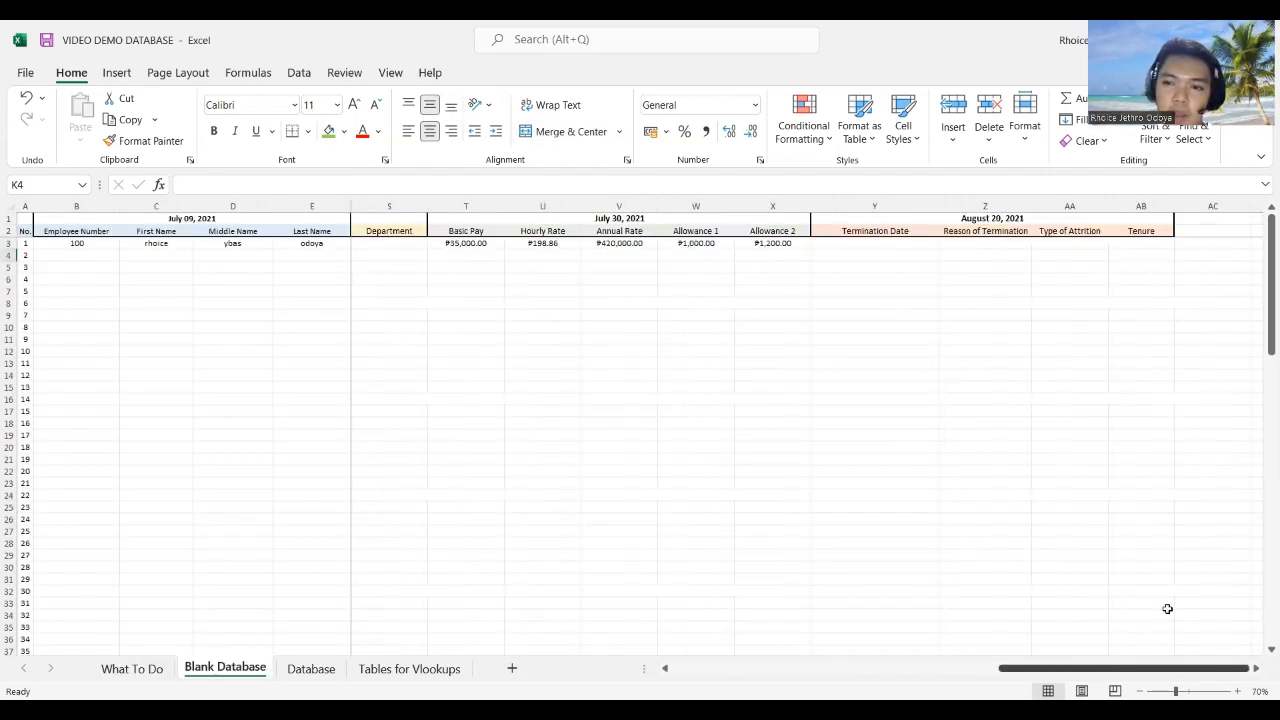
Step: Enter =AND(T3=35000,V3=420000) in AC3, which returns TRUE
{"action": "left_click", "coordinate": [1185, 242]}
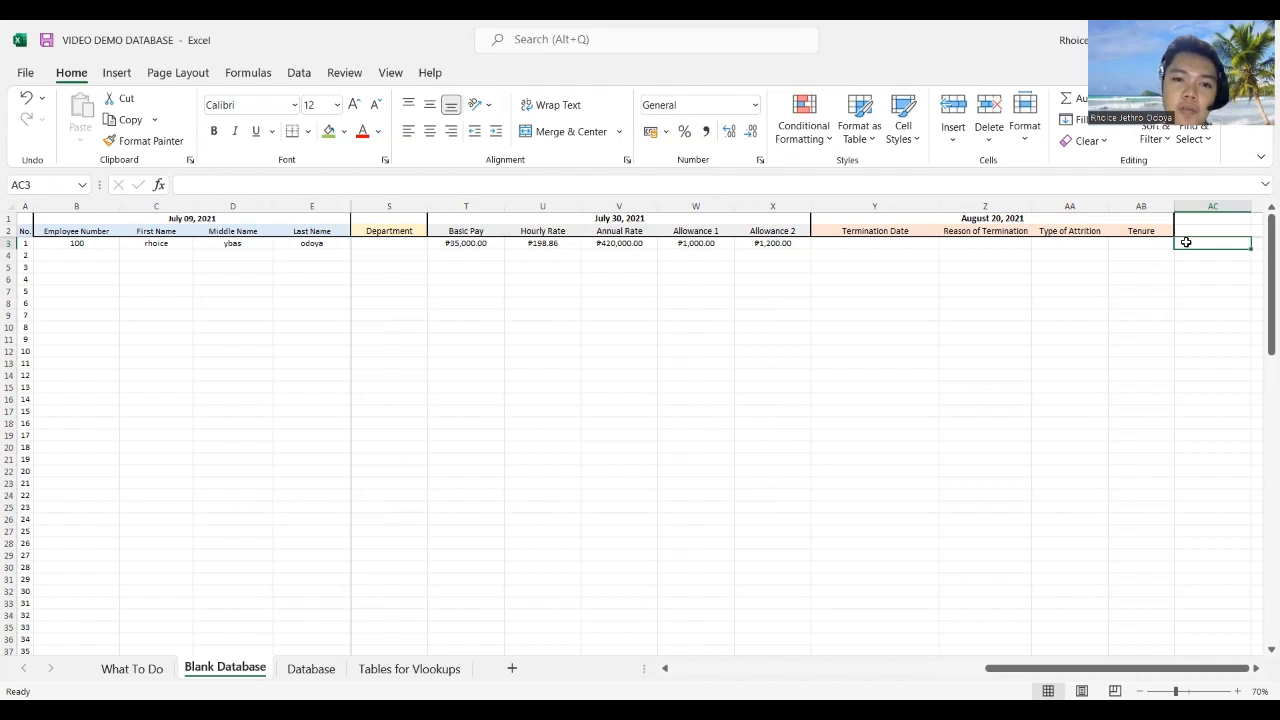
{"action": "type", "text": "="}
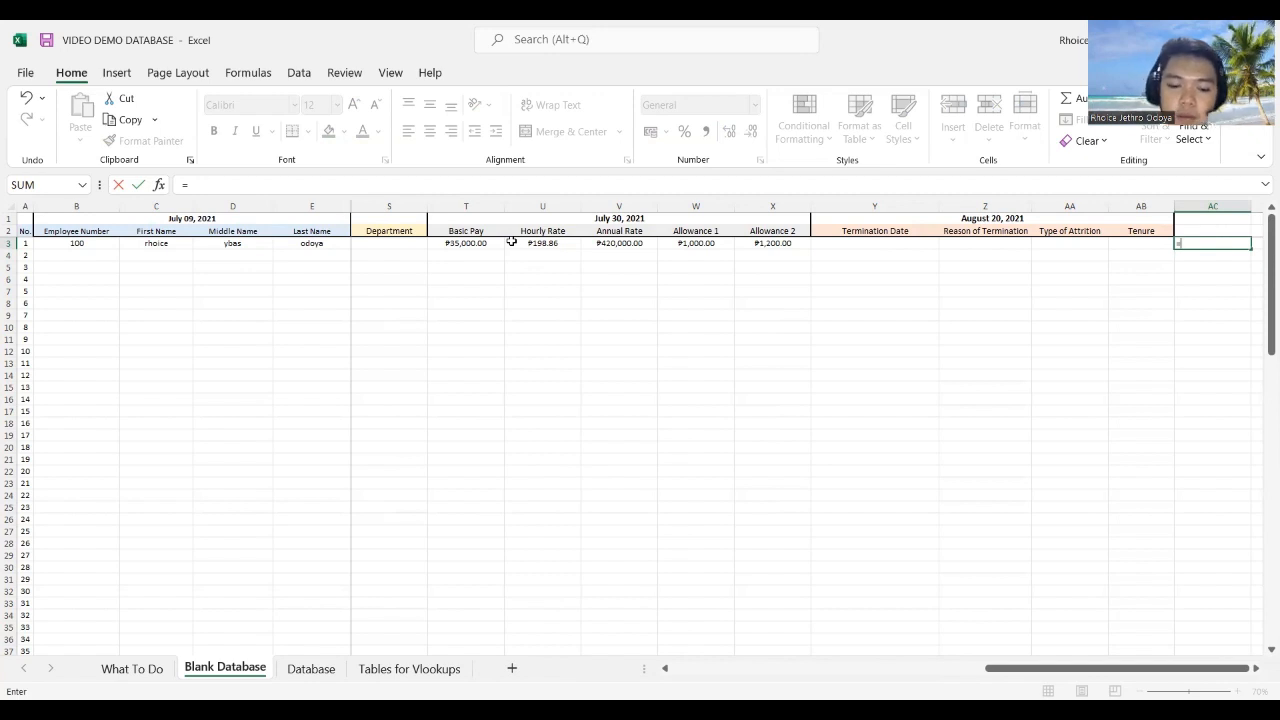
{"action": "type", "text": "and("}
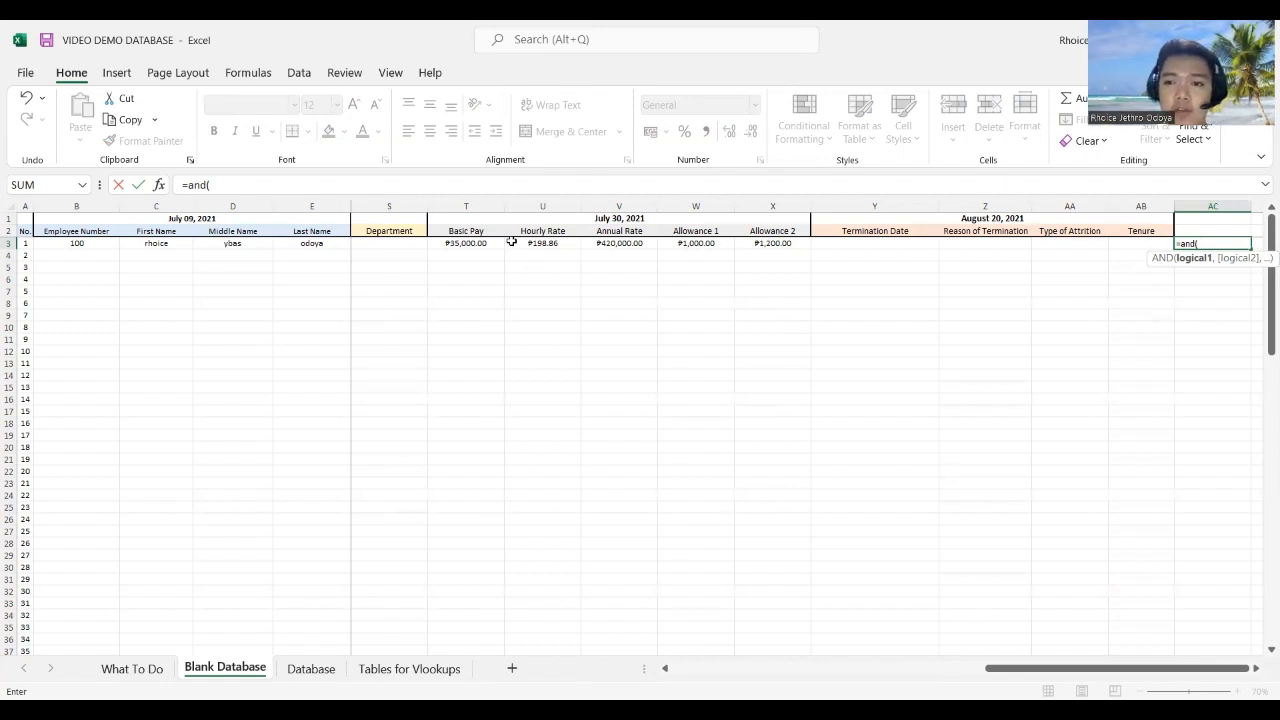
{"action": "left_click", "coordinate": [466, 246]}
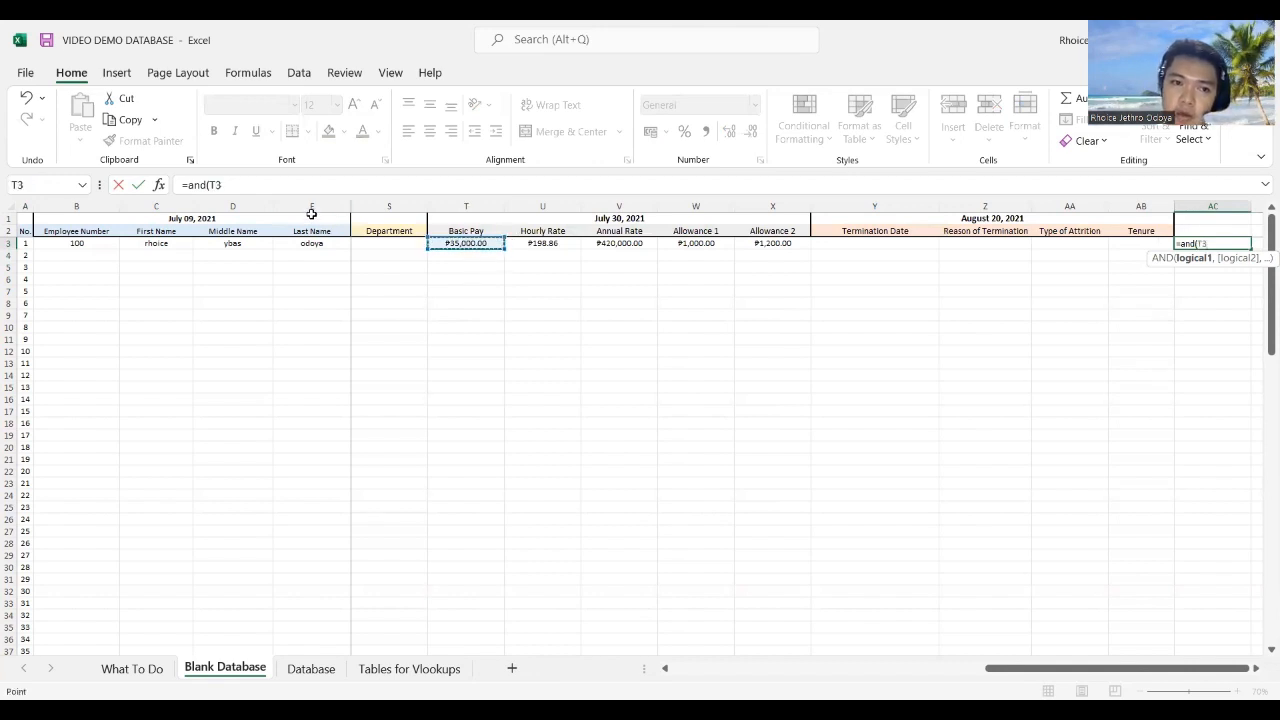
{"action": "left_click", "coordinate": [230, 184]}
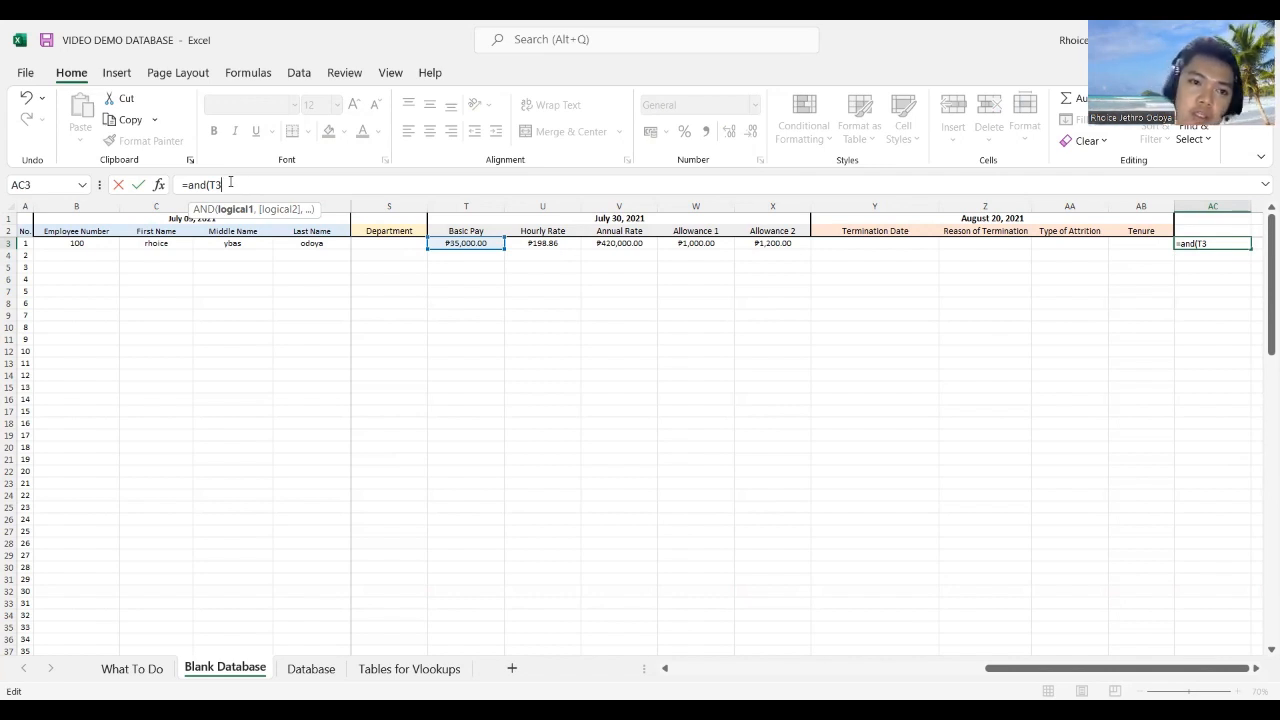
{"action": "type", "text": "="}
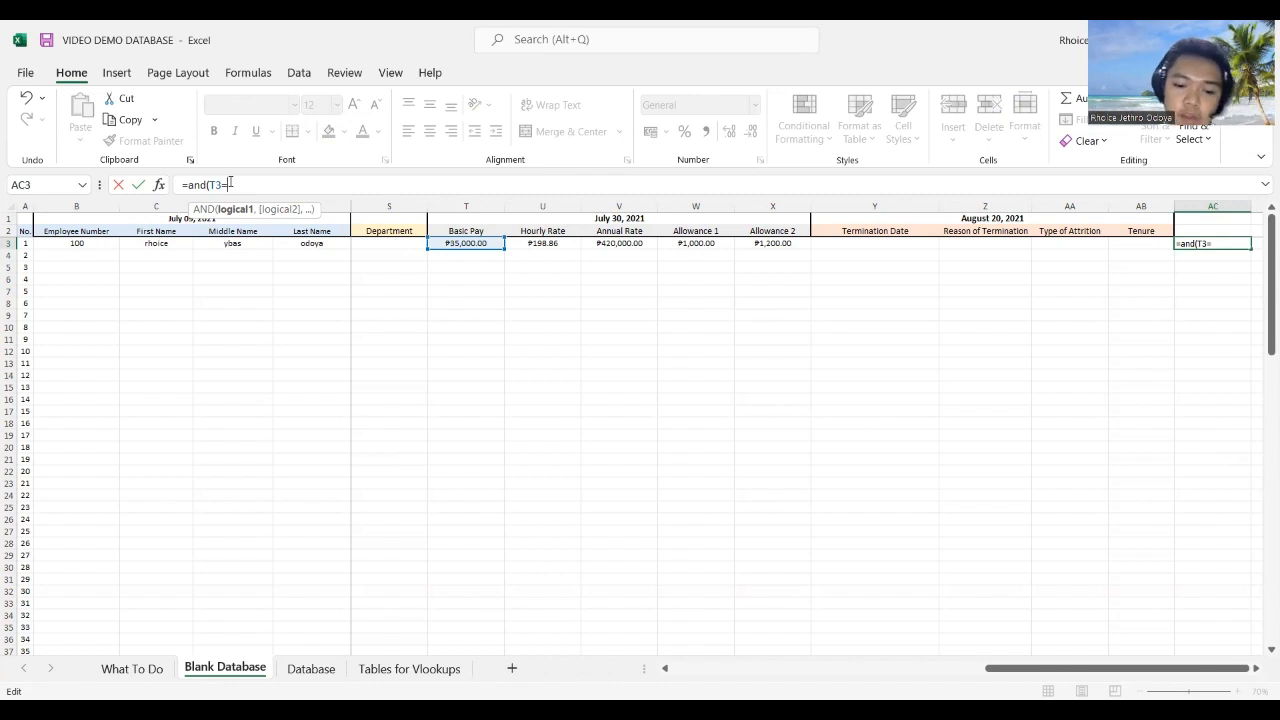
{"action": "type", "text": "35000"}
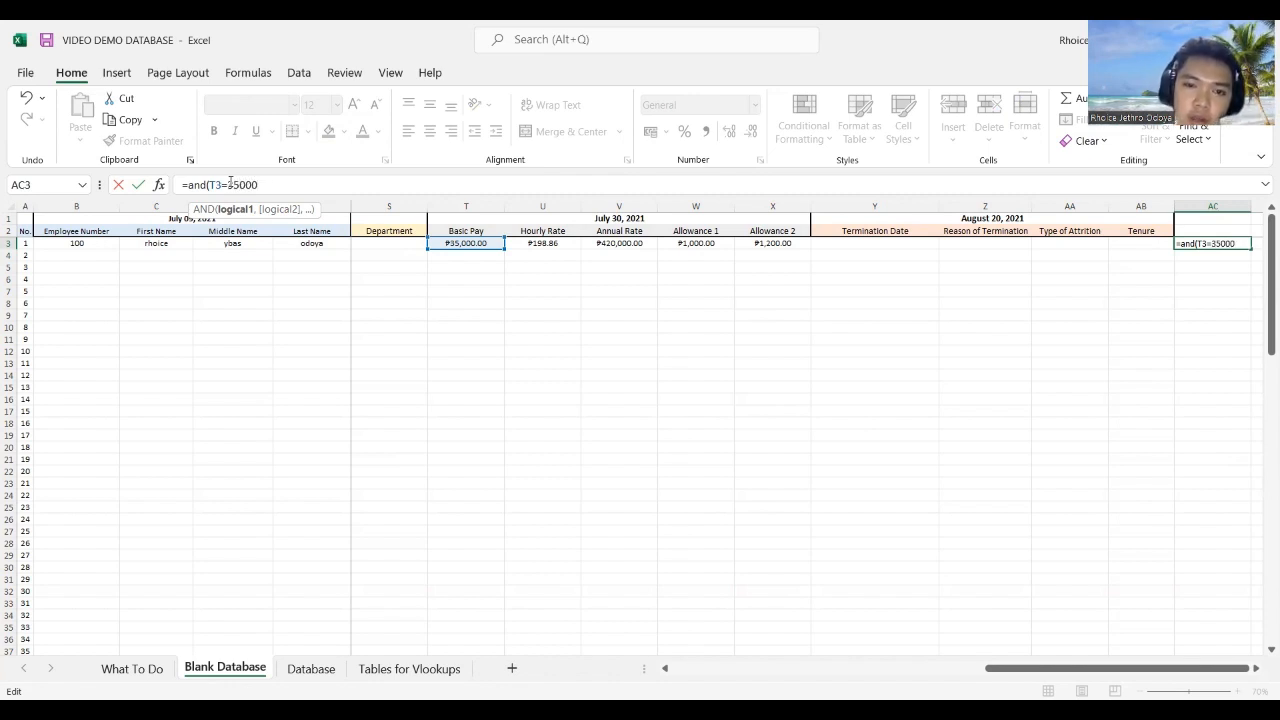
{"action": "type", "text": ","}
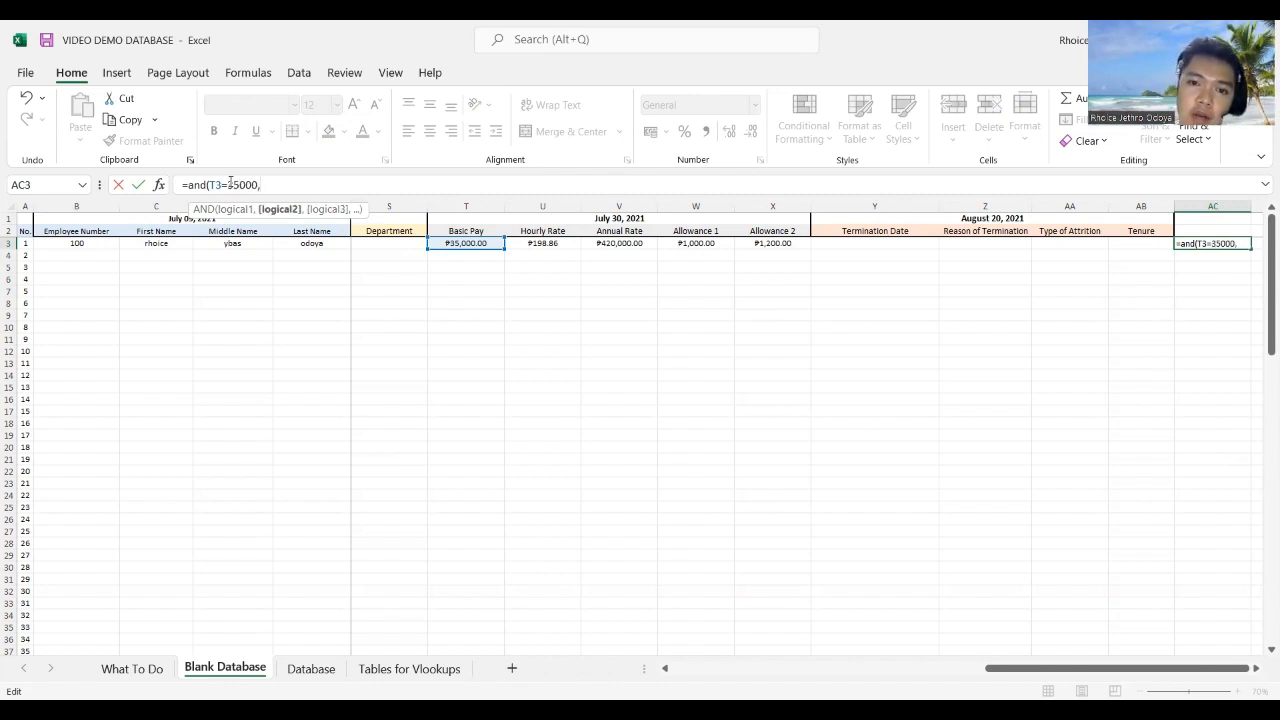
{"action": "left_click", "coordinate": [612, 243]}
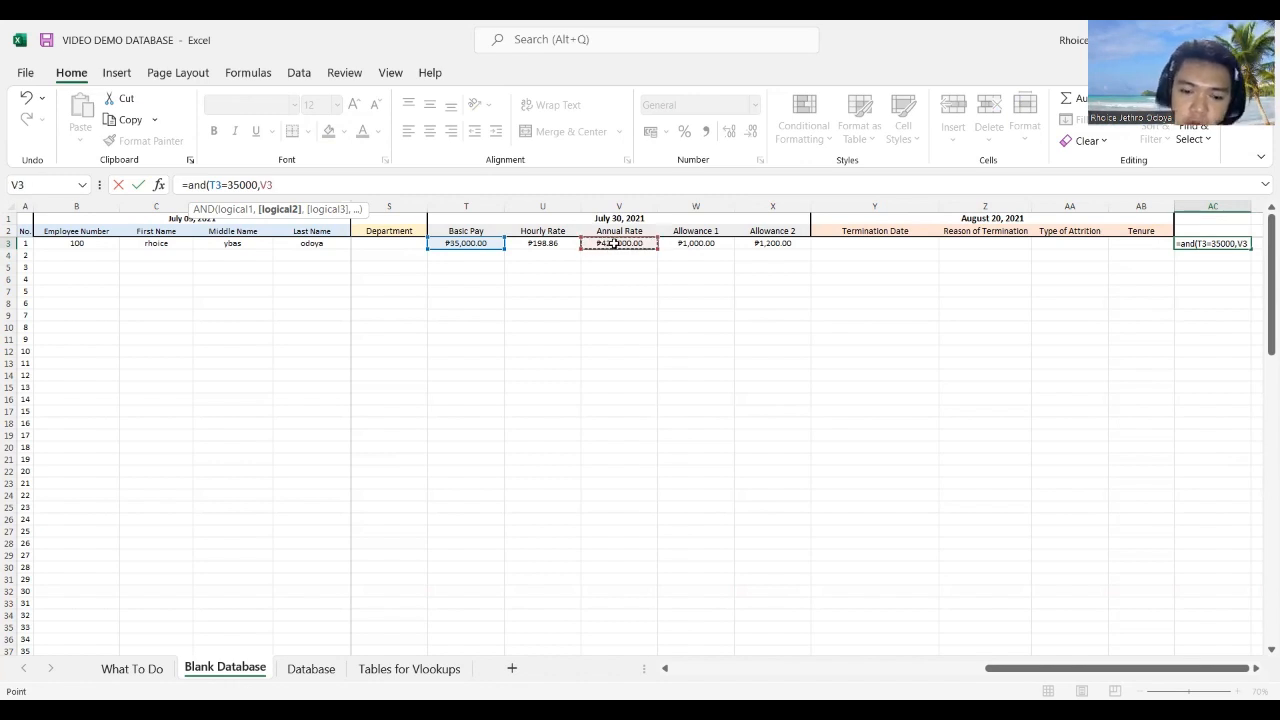
{"action": "type", "text": "=420000"}
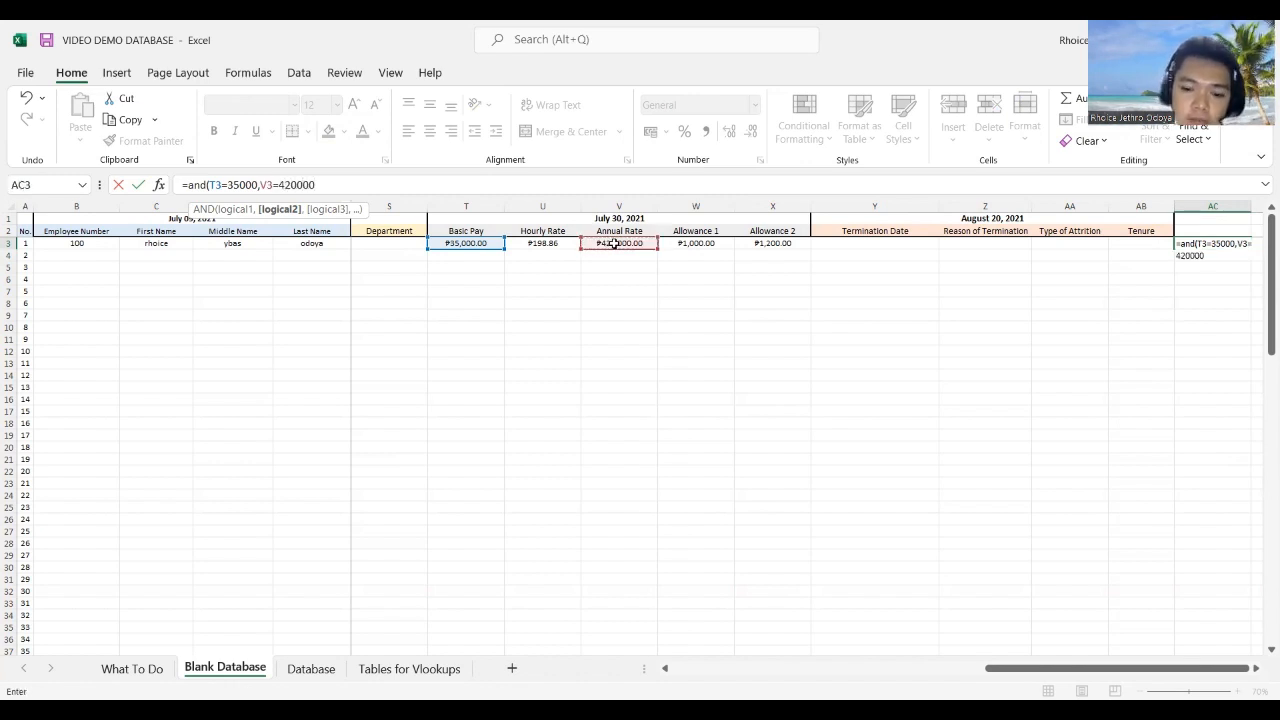
{"action": "type", "text": ")"}
{"action": "key", "text": "Return"}
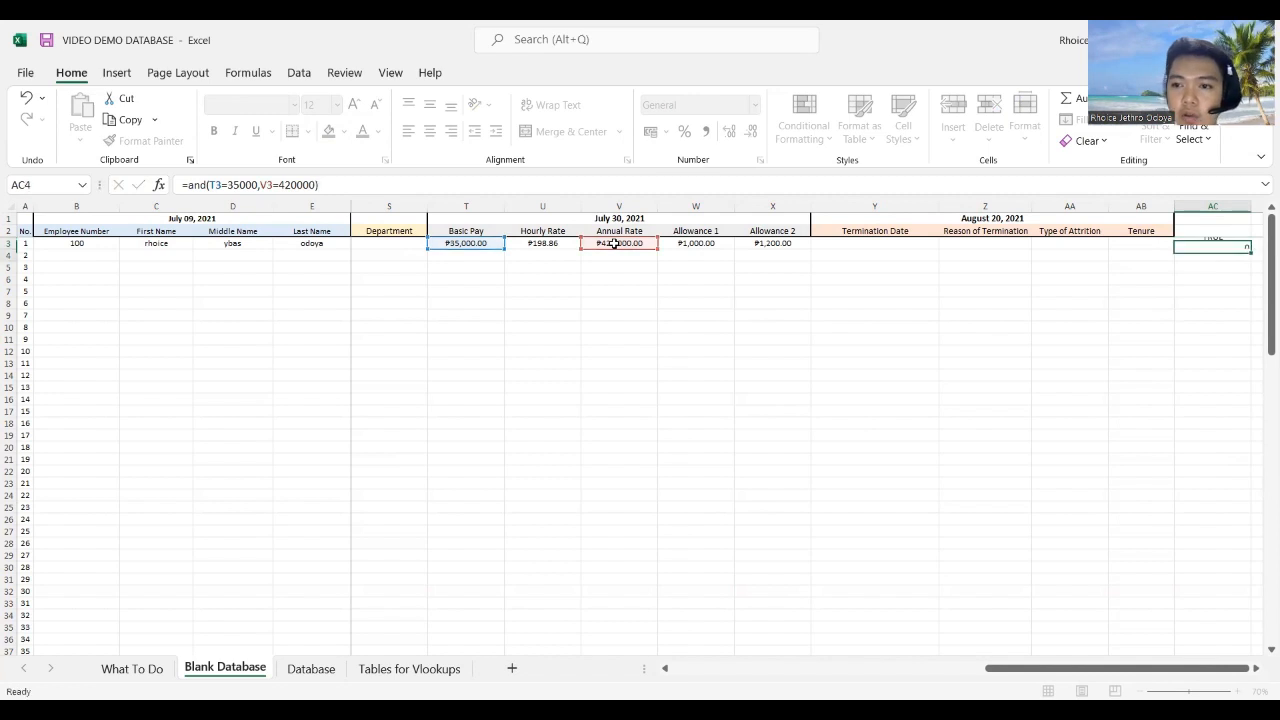
{"action": "key", "text": "Up"}
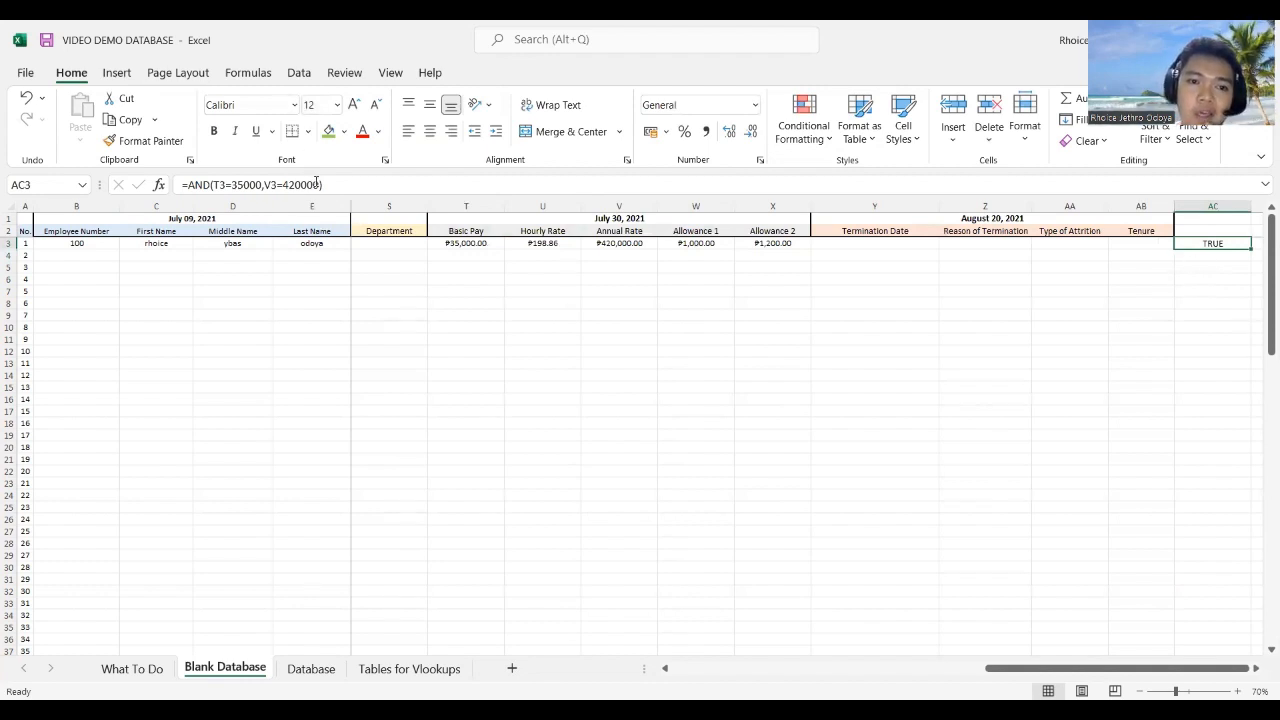
Step: Replace 420000 with 500000 in AC3's AND test so it returns FALSE
{"action": "left_click_drag", "start_coordinate": [316, 183], "coordinate": [287, 182]}
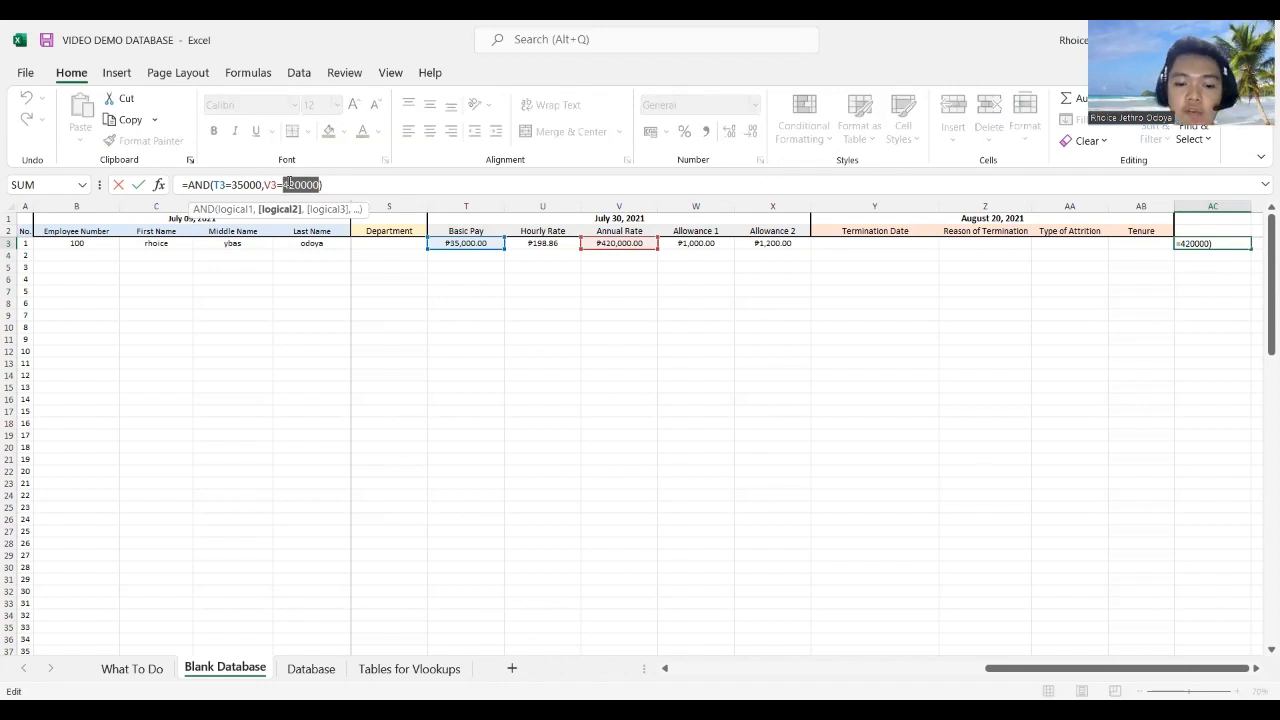
{"action": "type", "text": "500000)"}
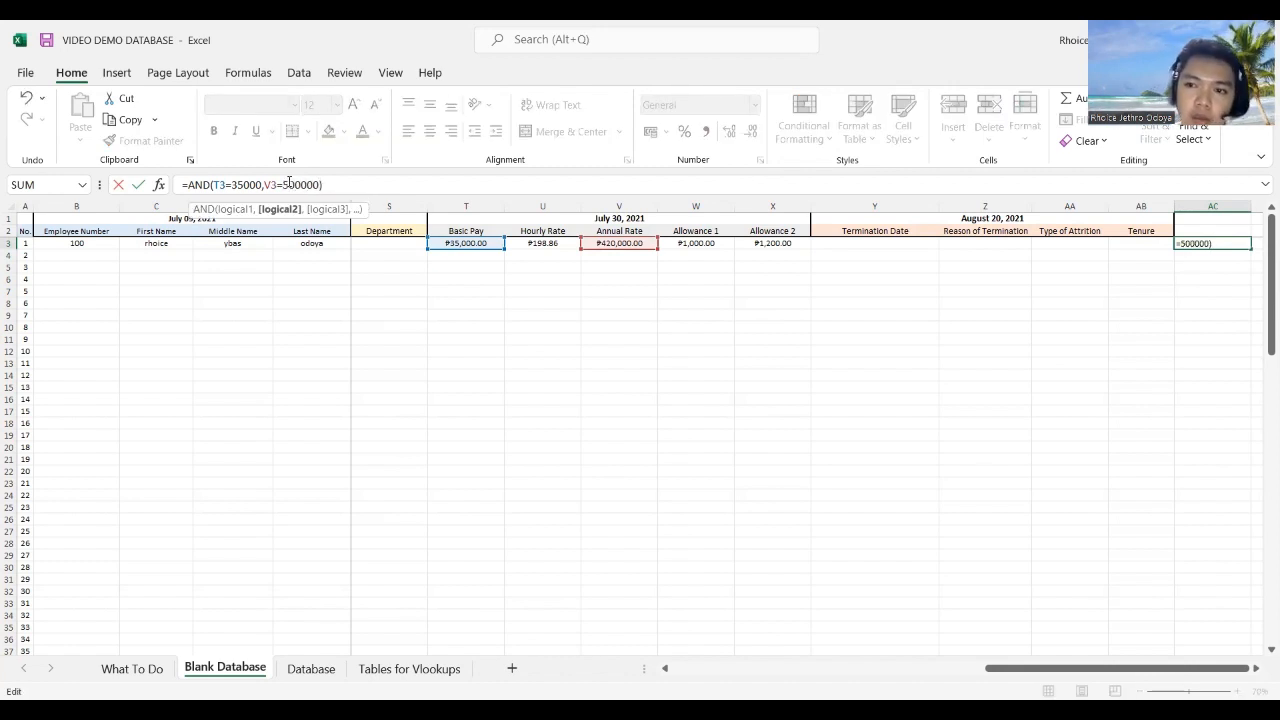
{"action": "key", "text": "ctrl+Return"}
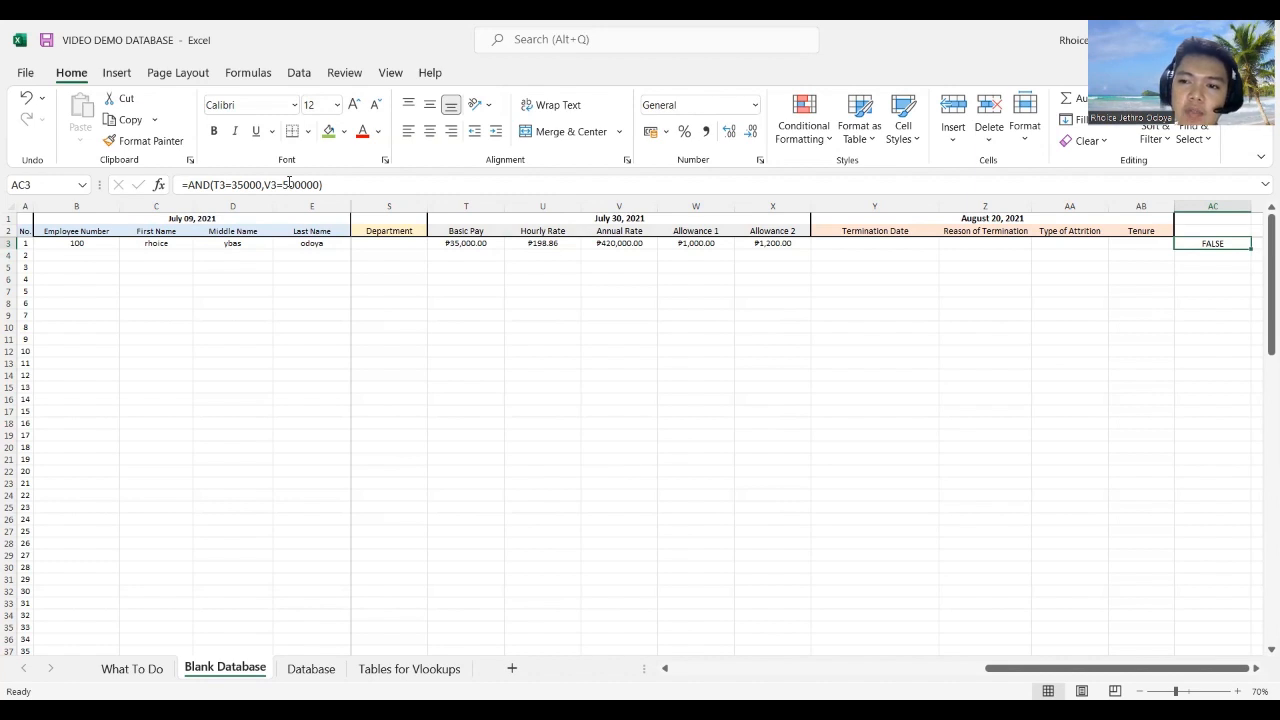
{"action": "key", "text": "Left"}
{"action": "key", "text": "Left"}
{"action": "key", "text": "Left"}
{"action": "key", "text": "Left"}
{"action": "key", "text": "Left"}
{"action": "key", "text": "Left"}
{"action": "key", "text": "Left"}
{"action": "key", "text": "Left"}
{"action": "key", "text": "Left"}
{"action": "key", "text": "Left"}
{"action": "key", "text": "Left"}
{"action": "key", "text": "Left"}
{"action": "key", "text": "Left"}
{"action": "key", "text": "Left"}
{"action": "key", "text": "Left"}
{"action": "key", "text": "Left"}
{"action": "key", "text": "Left"}
{"action": "key", "text": "Left"}
{"action": "key", "text": "Left"}
{"action": "key", "text": "Left"}
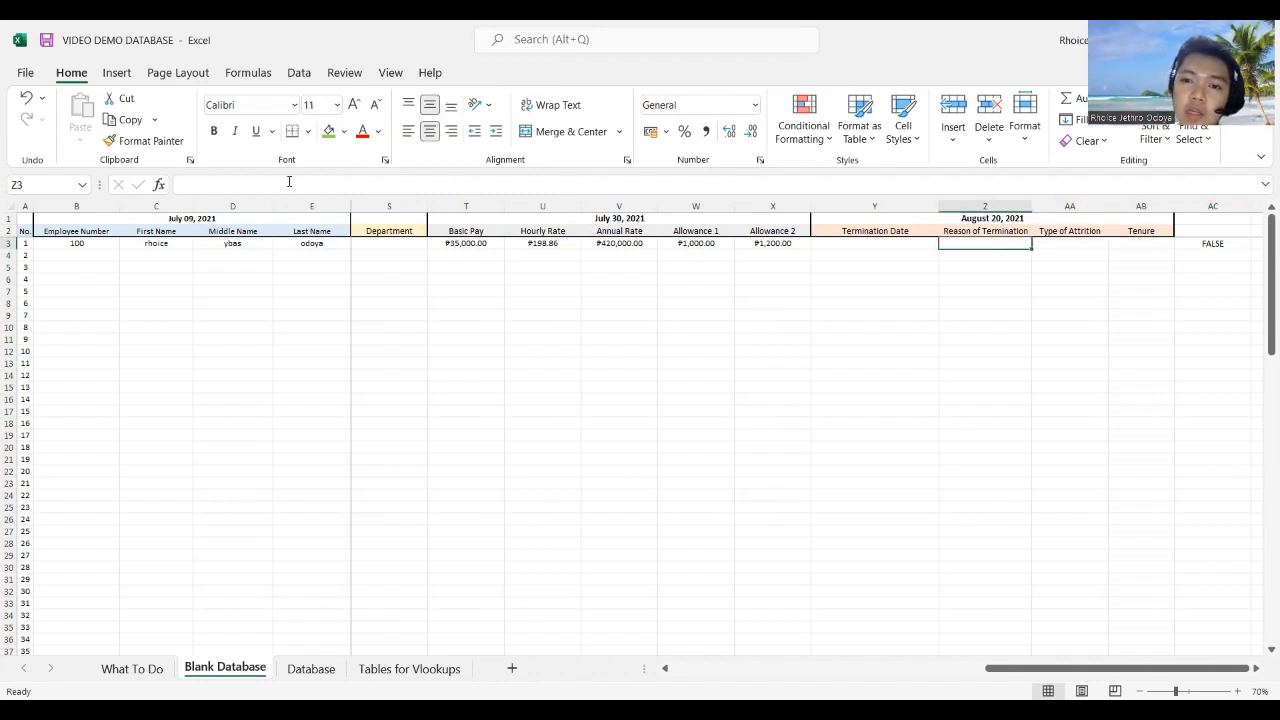
{"action": "key", "text": "Left"}
{"action": "key", "text": "Left"}
{"action": "key", "text": "Right"}
{"action": "key", "text": "Right"}
{"action": "key", "text": "Right"}
{"action": "key", "text": "Right"}
{"action": "key", "text": "Right"}
{"action": "key", "text": "Right"}
{"action": "key", "text": "Right"}
{"action": "key", "text": "Right"}
{"action": "key", "text": "Right"}
{"action": "key", "text": "Right"}
{"action": "key", "text": "Right"}
{"action": "key", "text": "Right"}
{"action": "key", "text": "Right"}
{"action": "key", "text": "Right"}
{"action": "key", "text": "Right"}
{"action": "key", "text": "Right"}
{"action": "key", "text": "Right"}
{"action": "key", "text": "Right"}
{"action": "key", "text": "Right"}
{"action": "key", "text": "Right"}
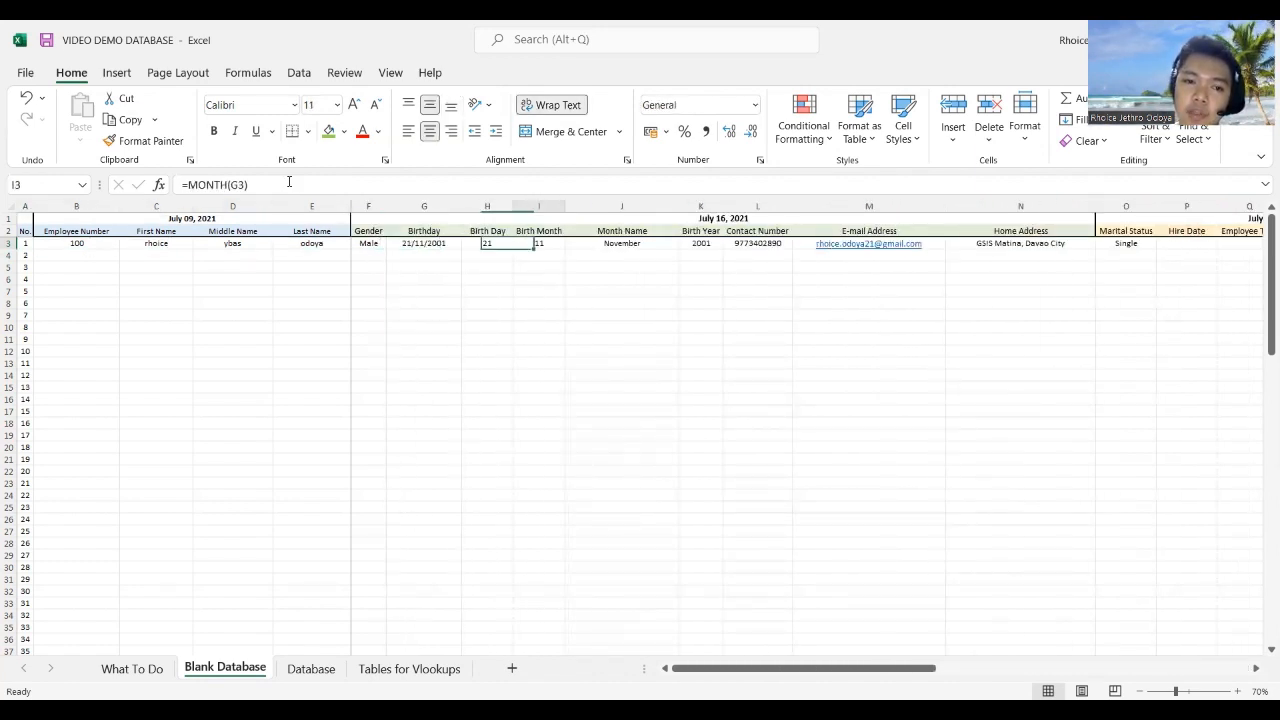
{"action": "key", "text": "Left"}
{"action": "key", "text": "Left"}
{"action": "key", "text": "Left"}
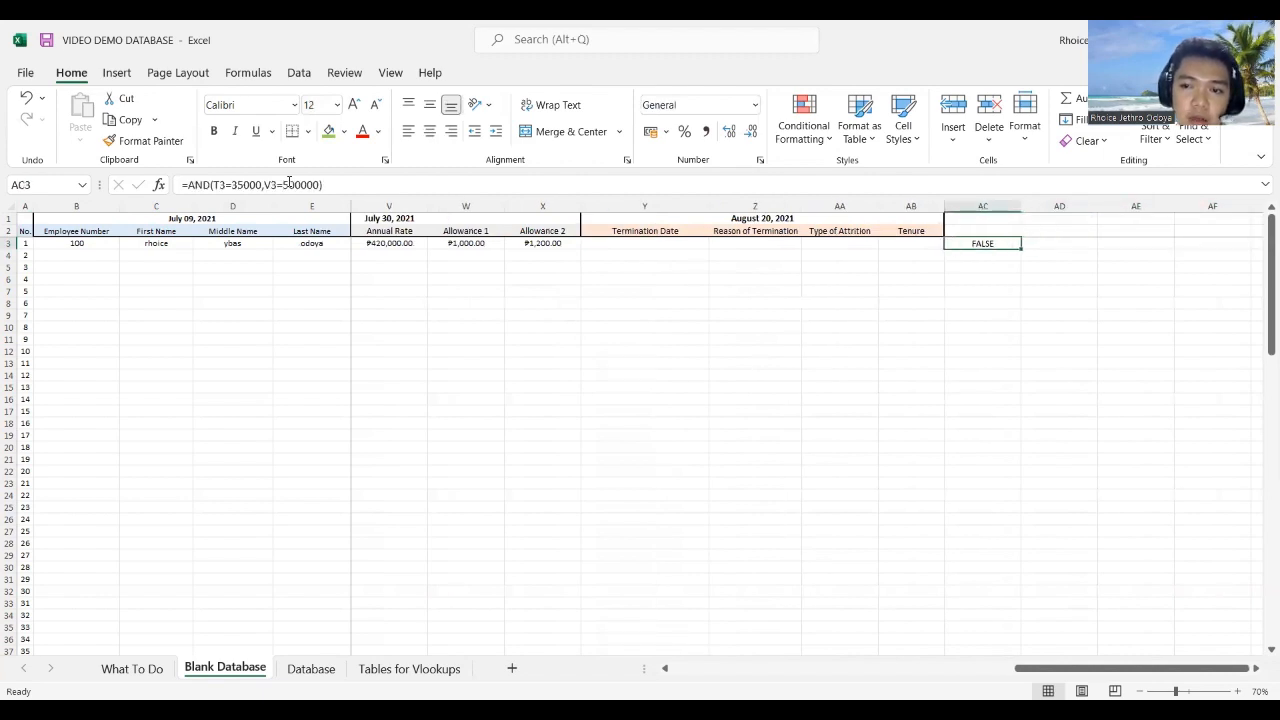
{"action": "key", "text": "Right"}
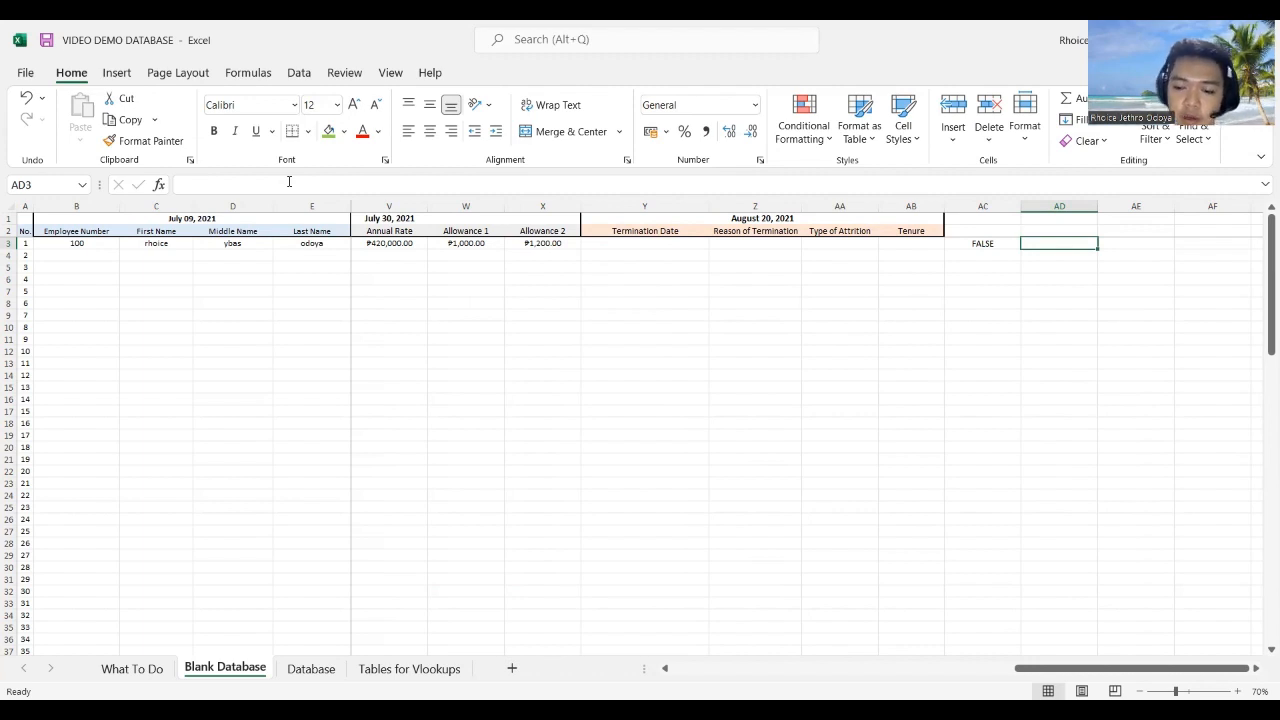
Step: Enter =OR(T3=35000,V3=5000000) in AD3, which returns TRUE
{"action": "type", "text": "="}
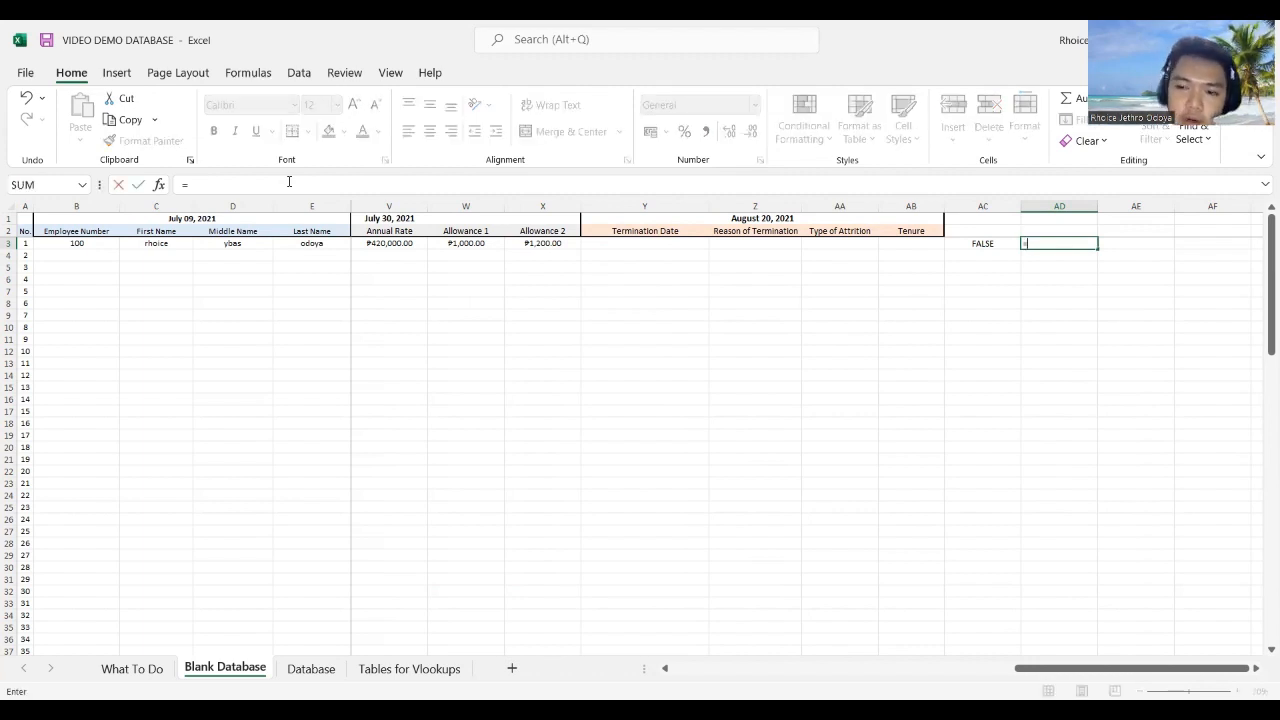
{"action": "type", "text": "or"}
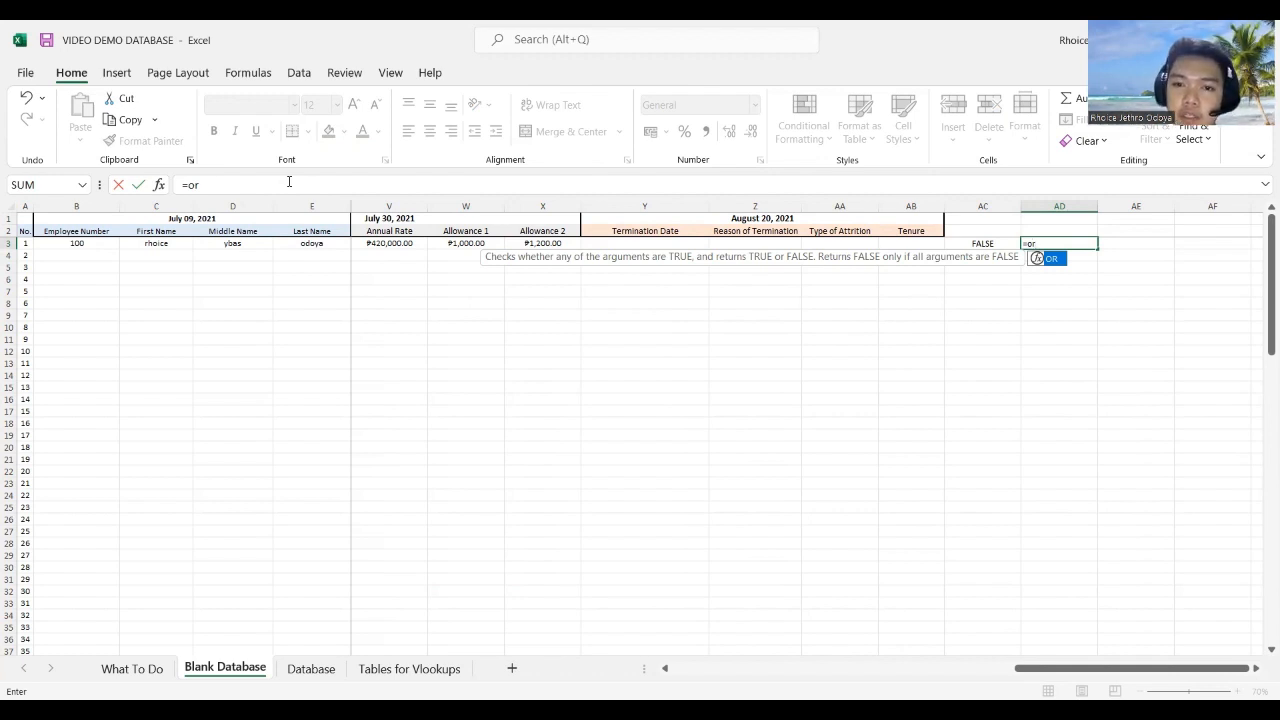
{"action": "type", "text": "("}
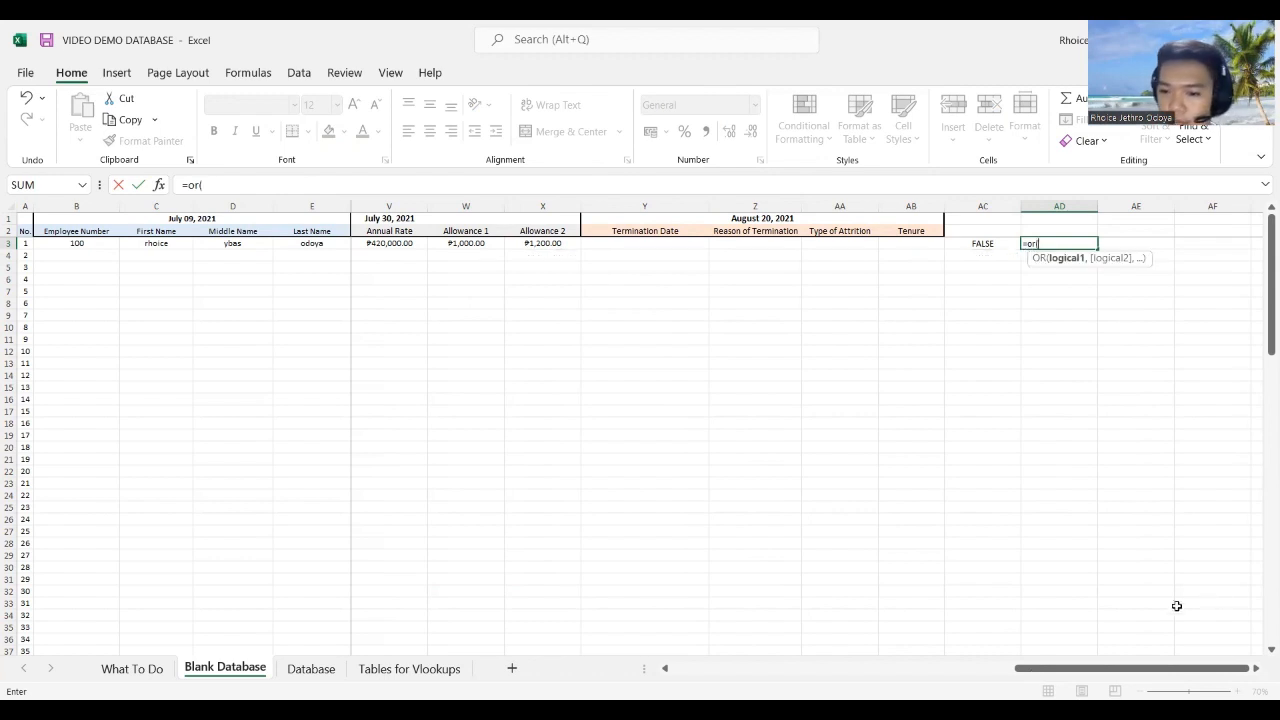
{"action": "left_click_drag", "start_coordinate": [1043, 670], "coordinate": [900, 645]}
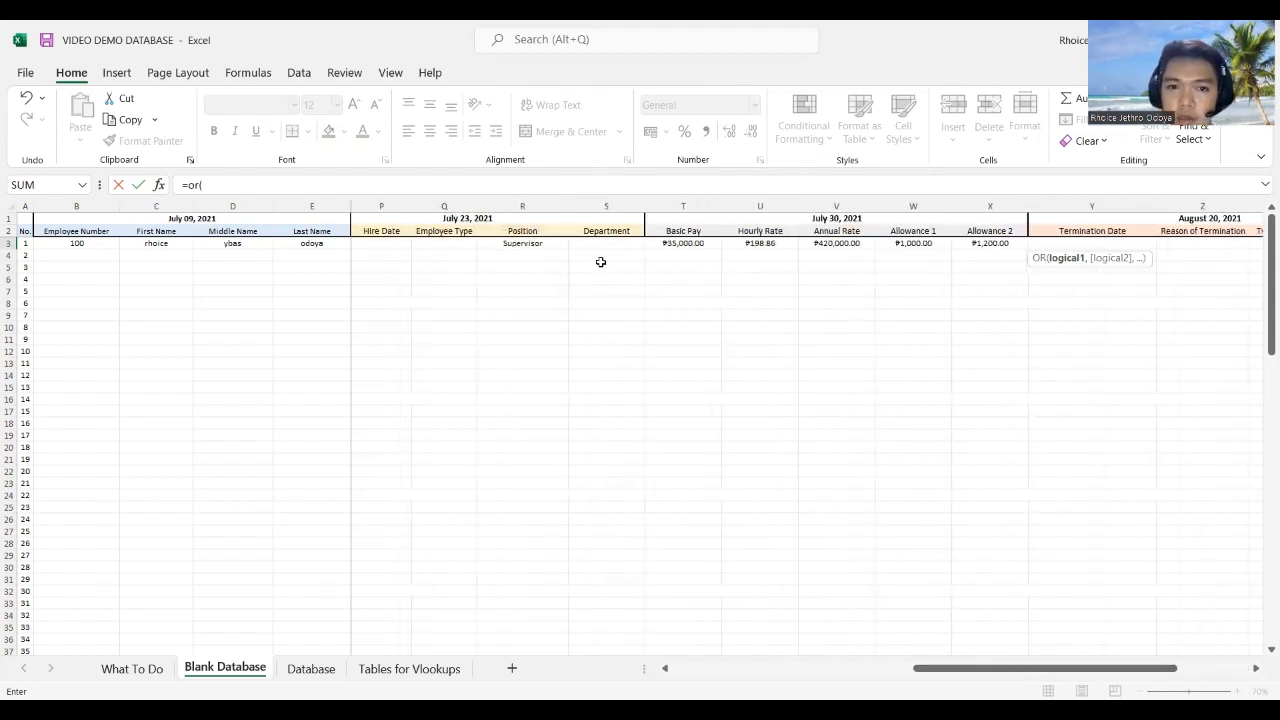
{"action": "left_click", "coordinate": [686, 243]}
{"action": "type", "text": "="}
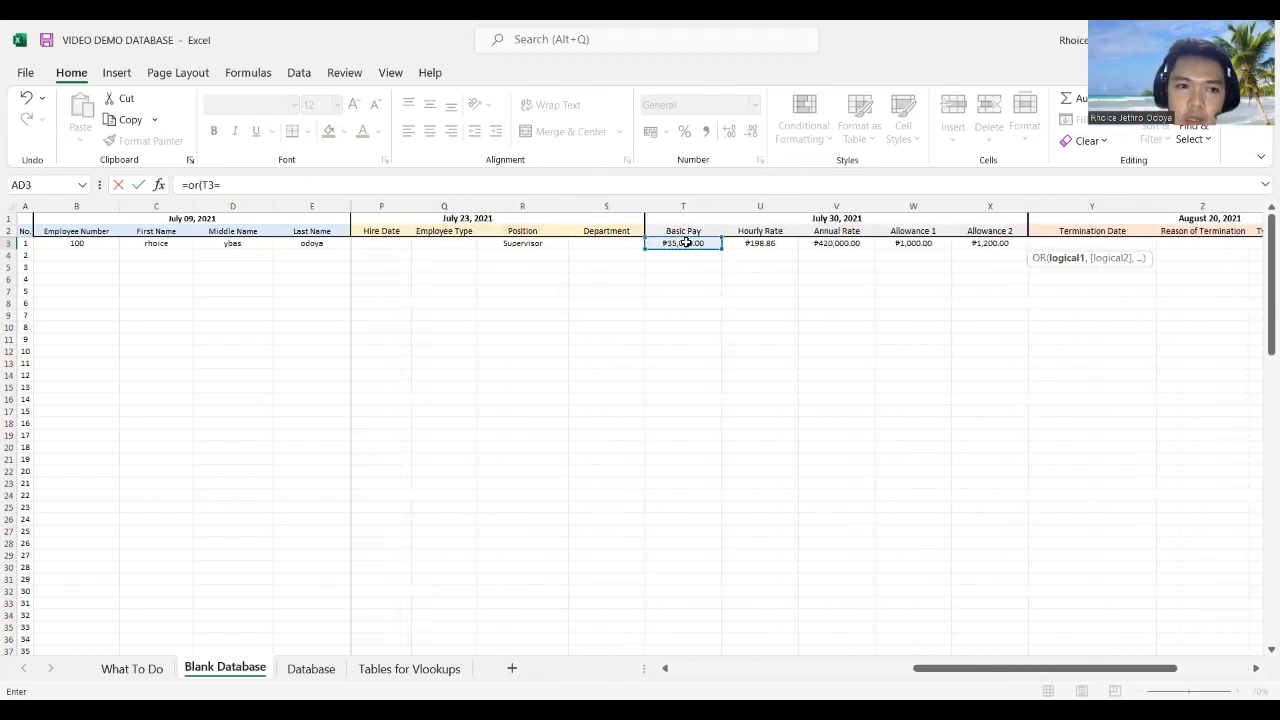
{"action": "type", "text": "35000"}
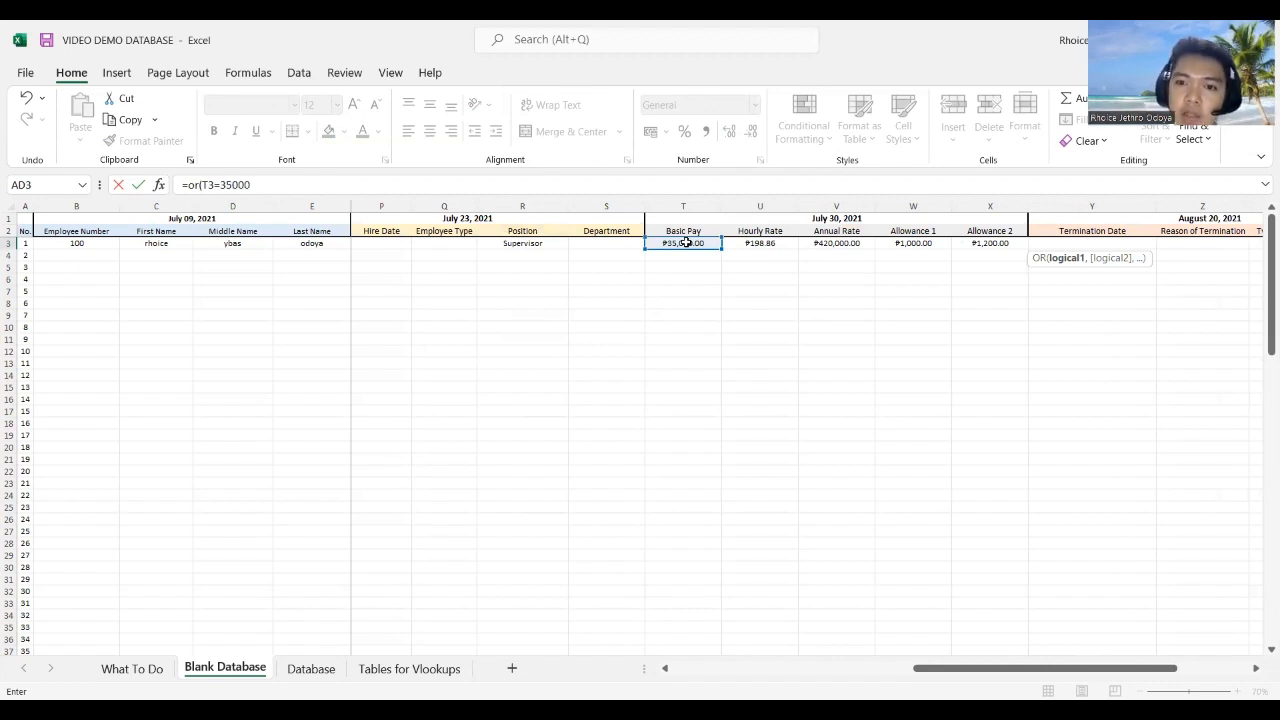
{"action": "type", "text": ","}
{"action": "left_click", "coordinate": [837, 243]}
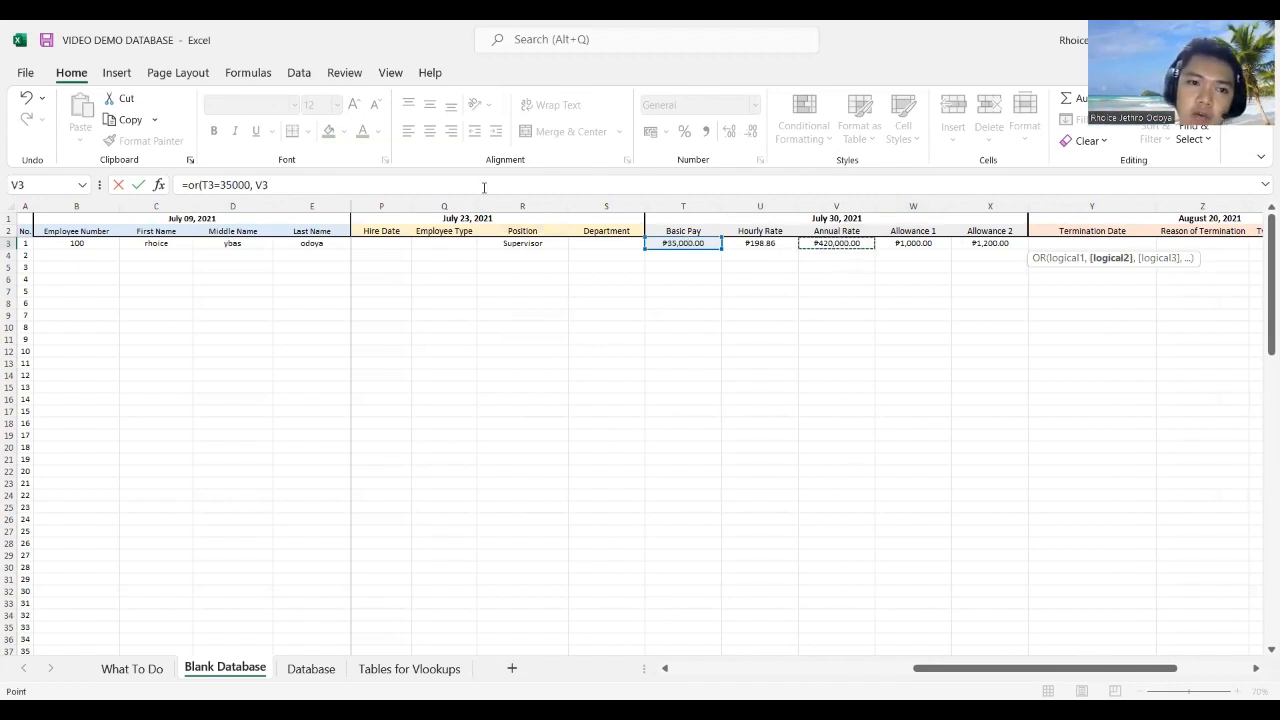
{"action": "type", "text": "=500"}
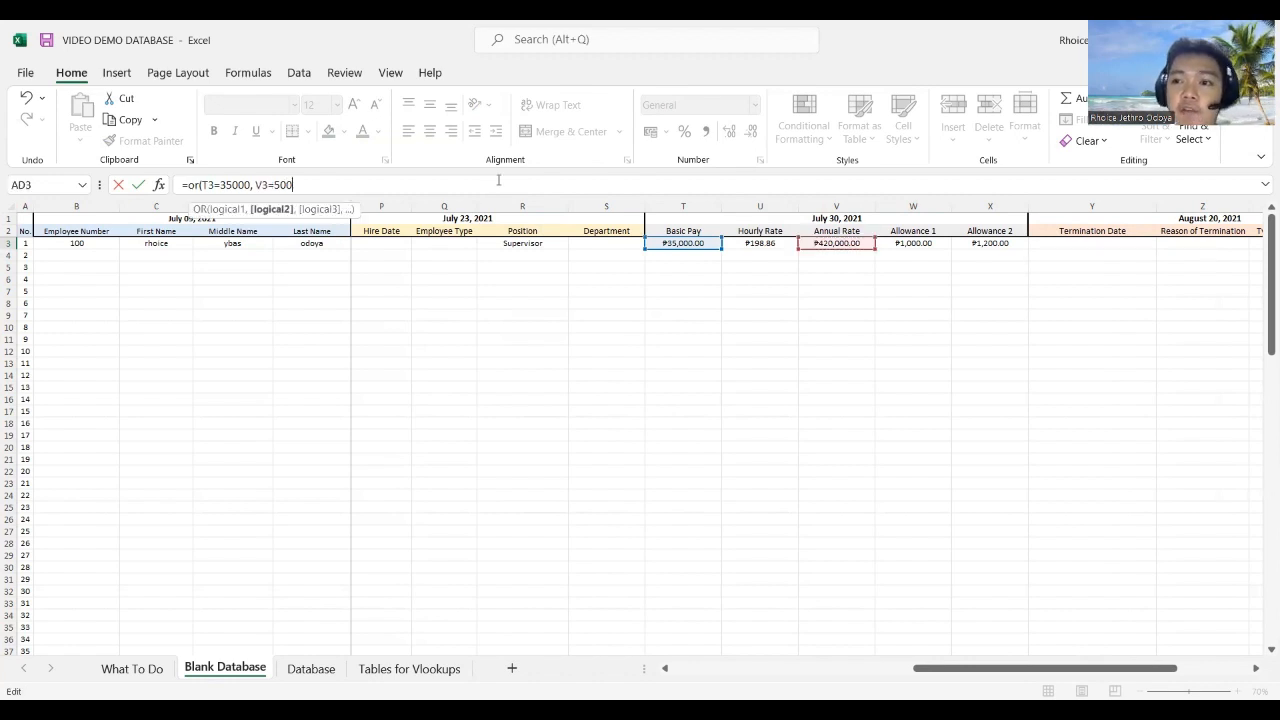
{"action": "type", "text": "0000"}
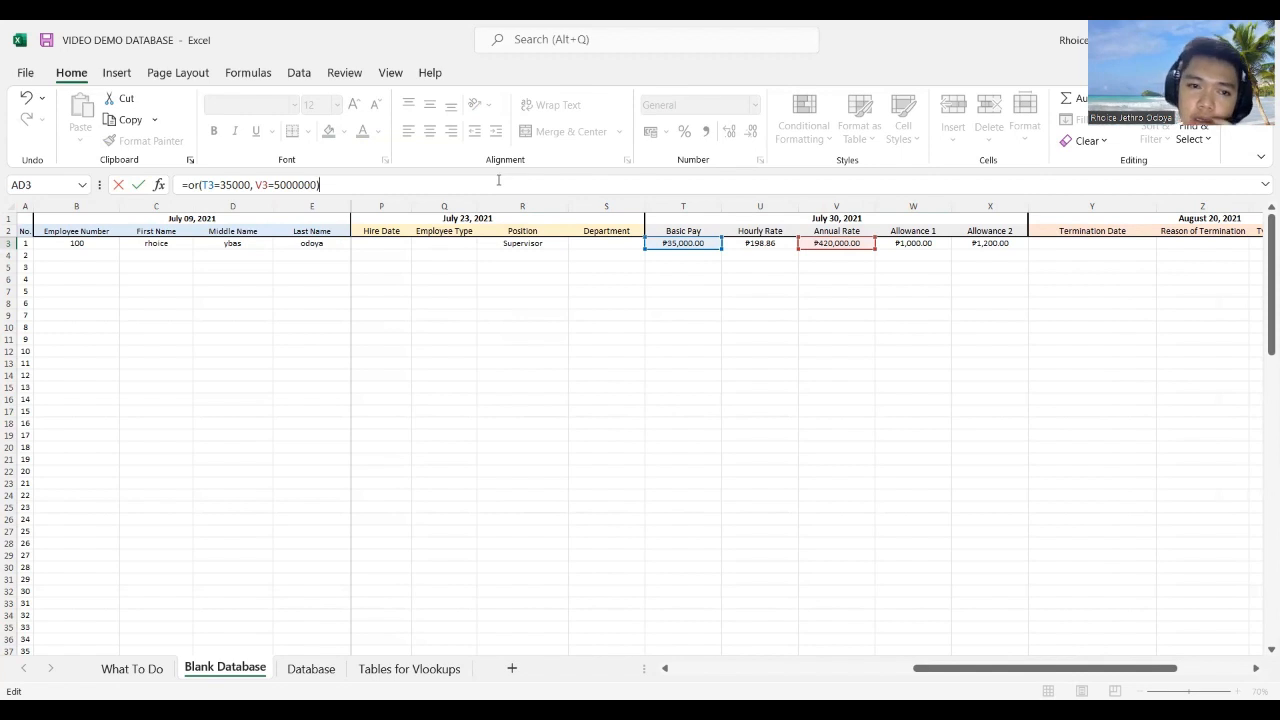
{"action": "key", "text": "ctrl+Return"}
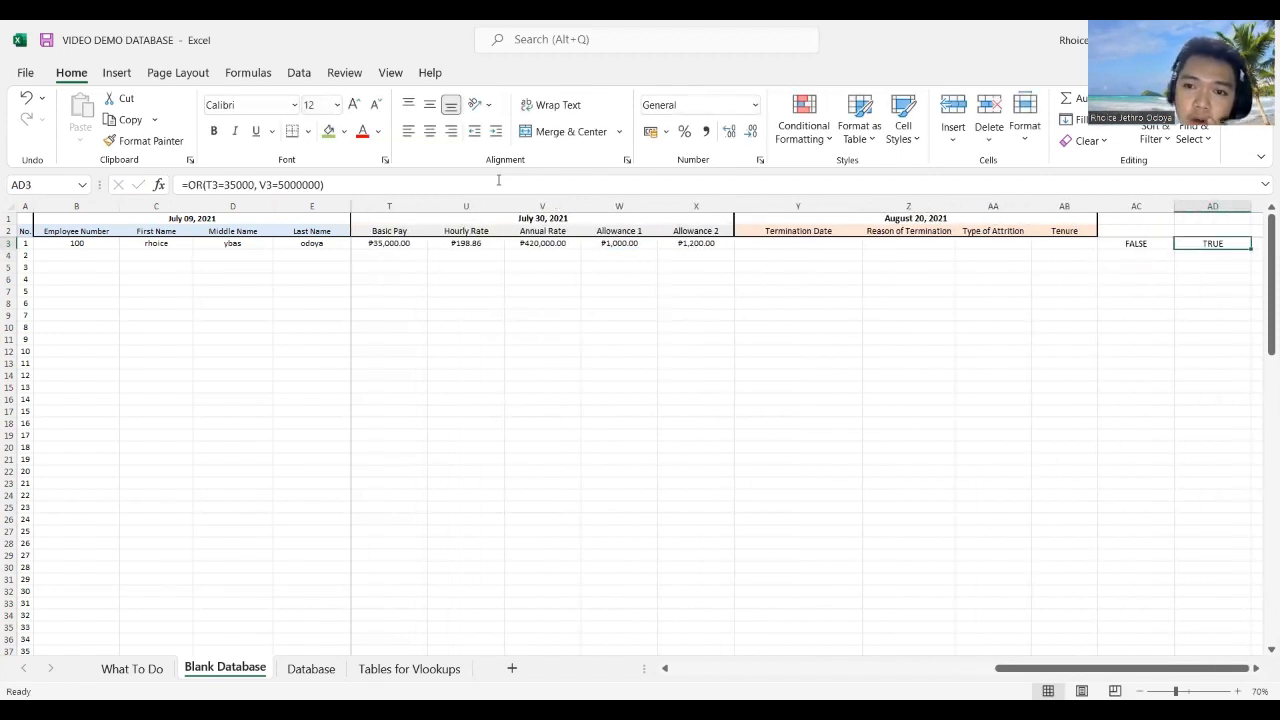
Step: Change AD3's Basic Pay threshold from 35000 to 20000 so it returns FALSE, then select AC3:AD3
{"action": "left_click", "coordinate": [266, 184]}
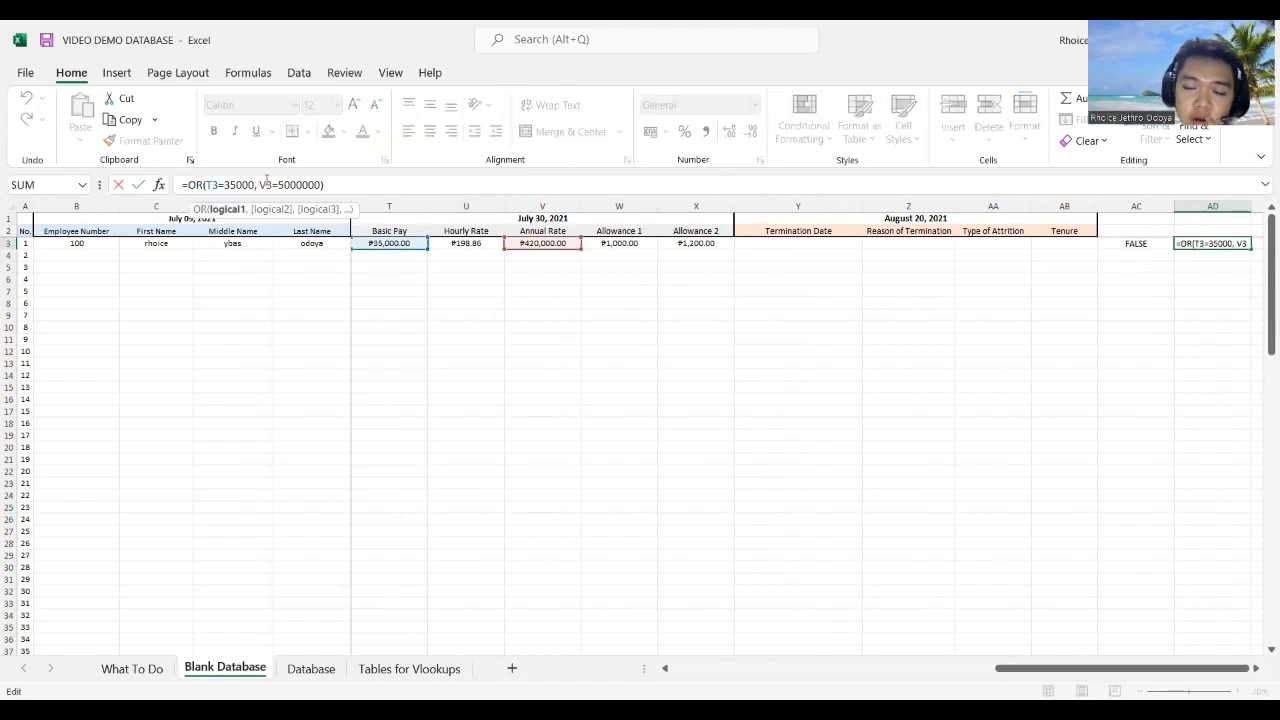
{"action": "key", "text": "BackSpace"}
{"action": "key", "text": "BackSpace"}
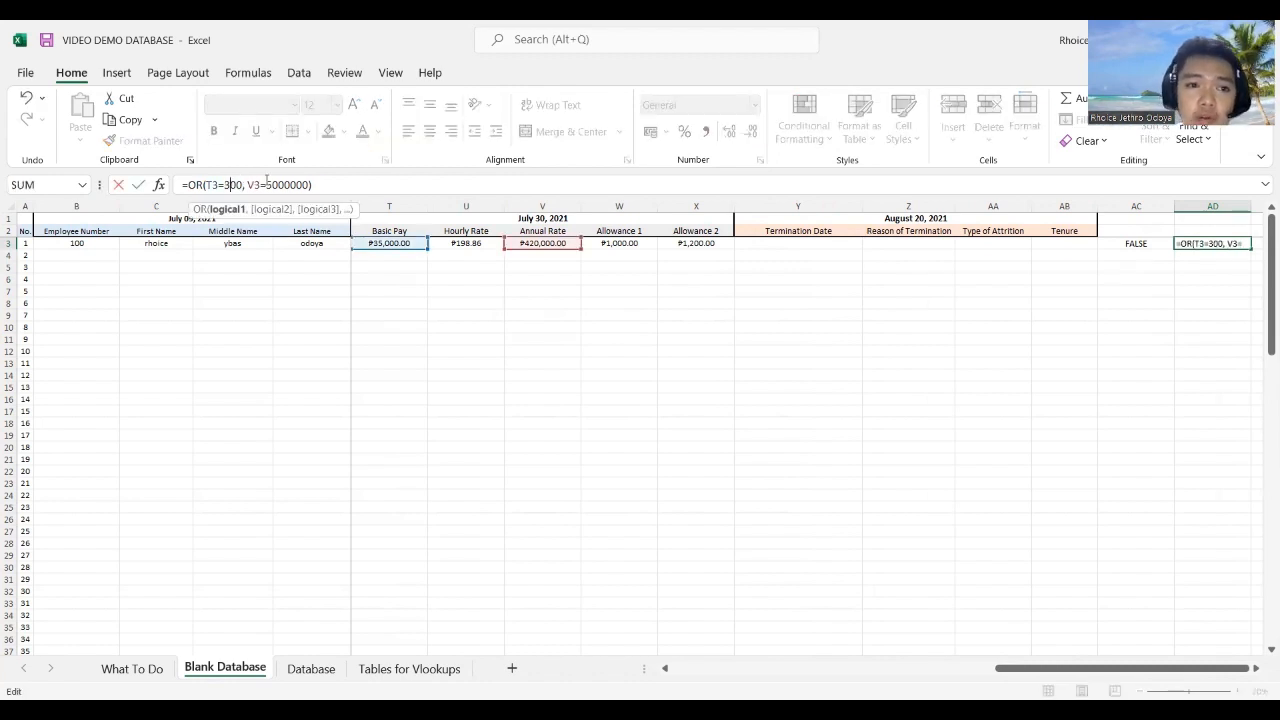
{"action": "key", "text": "BackSpace"}
{"action": "type", "text": "200"}
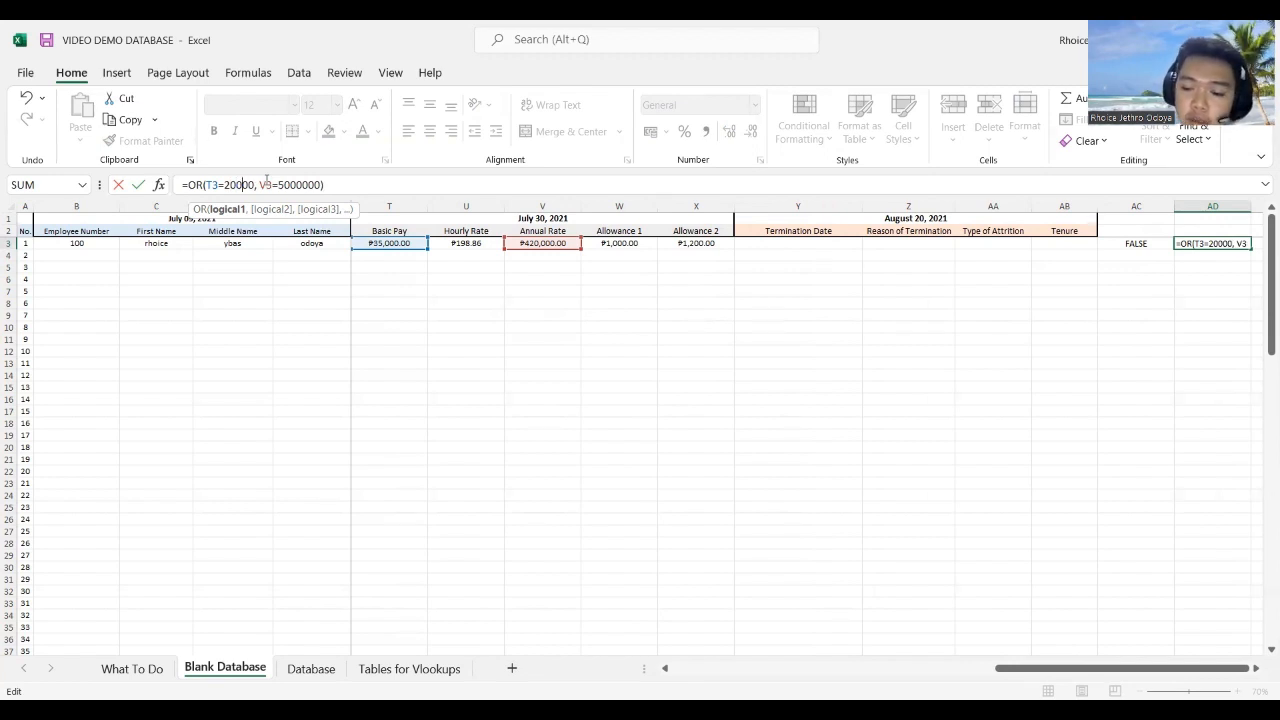
{"action": "key", "text": "Return"}
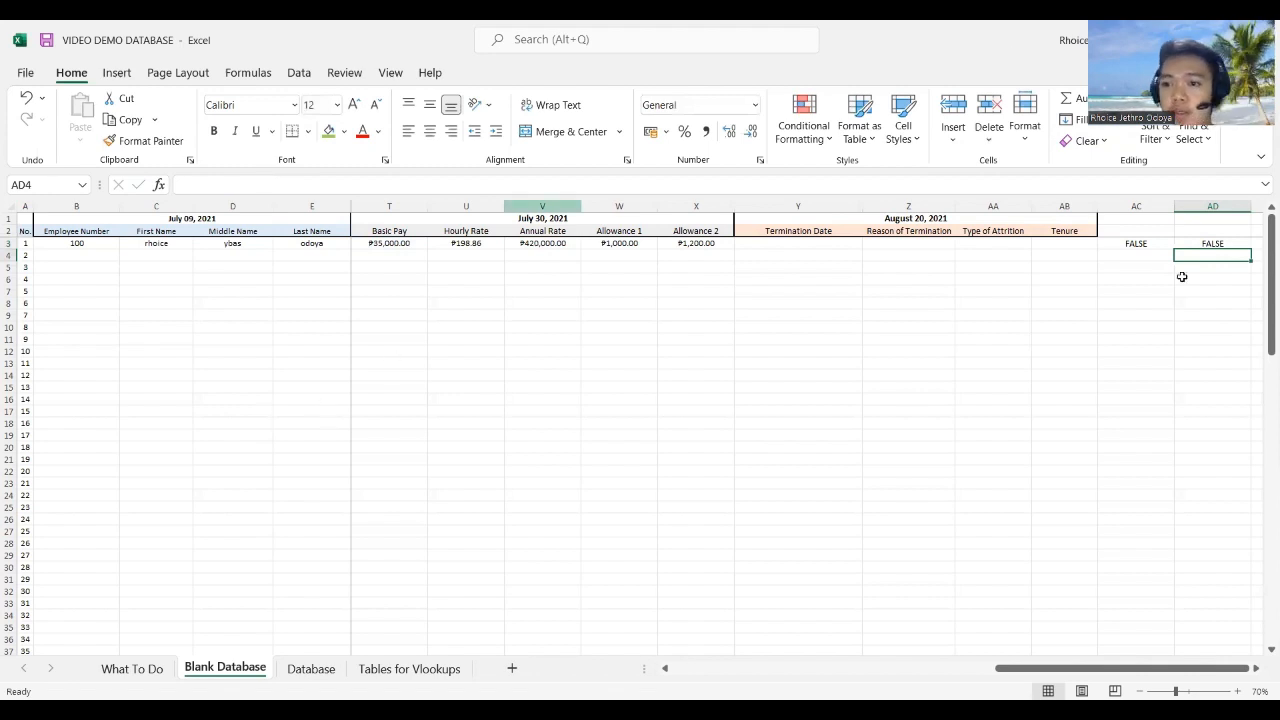
{"action": "left_click", "coordinate": [1180, 243]}
{"action": "left_click", "coordinate": [1153, 244]}
{"action": "left_click_drag", "start_coordinate": [1153, 244], "coordinate": [1199, 242]}
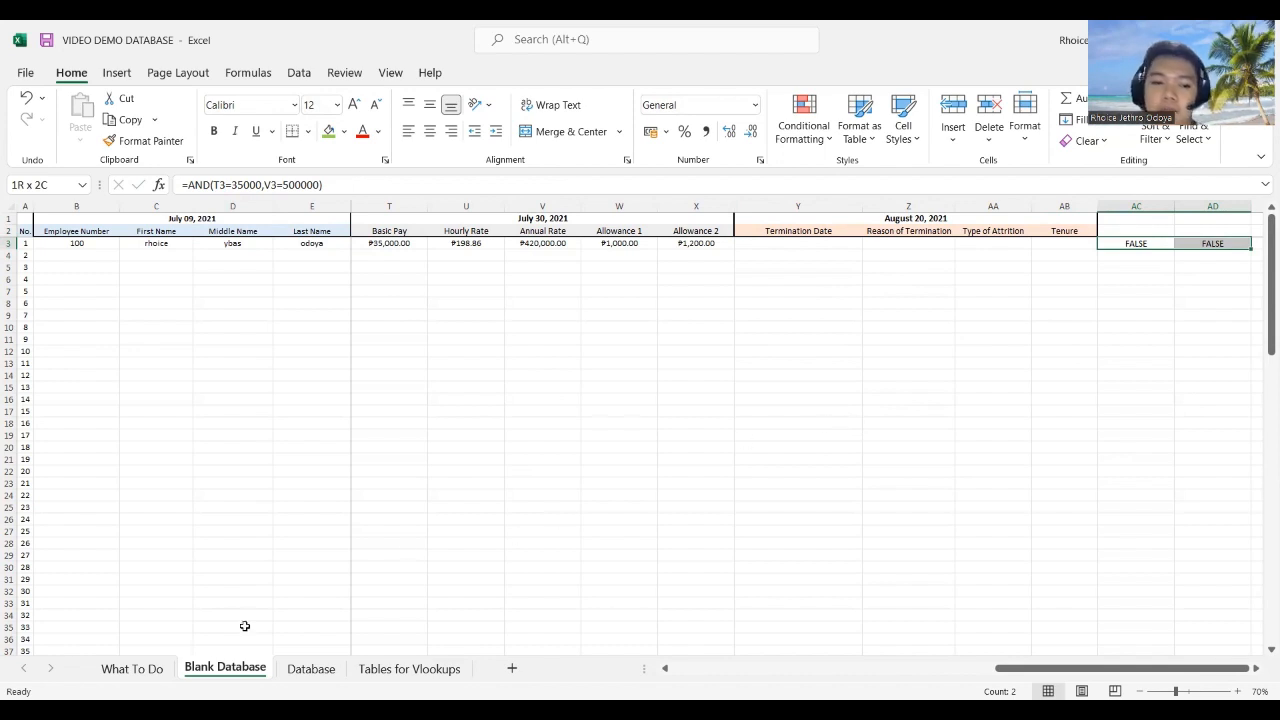
Step: Fill the And/Or status cell F4:I5 on the What To Do checklist green
{"action": "left_click", "coordinate": [135, 668]}
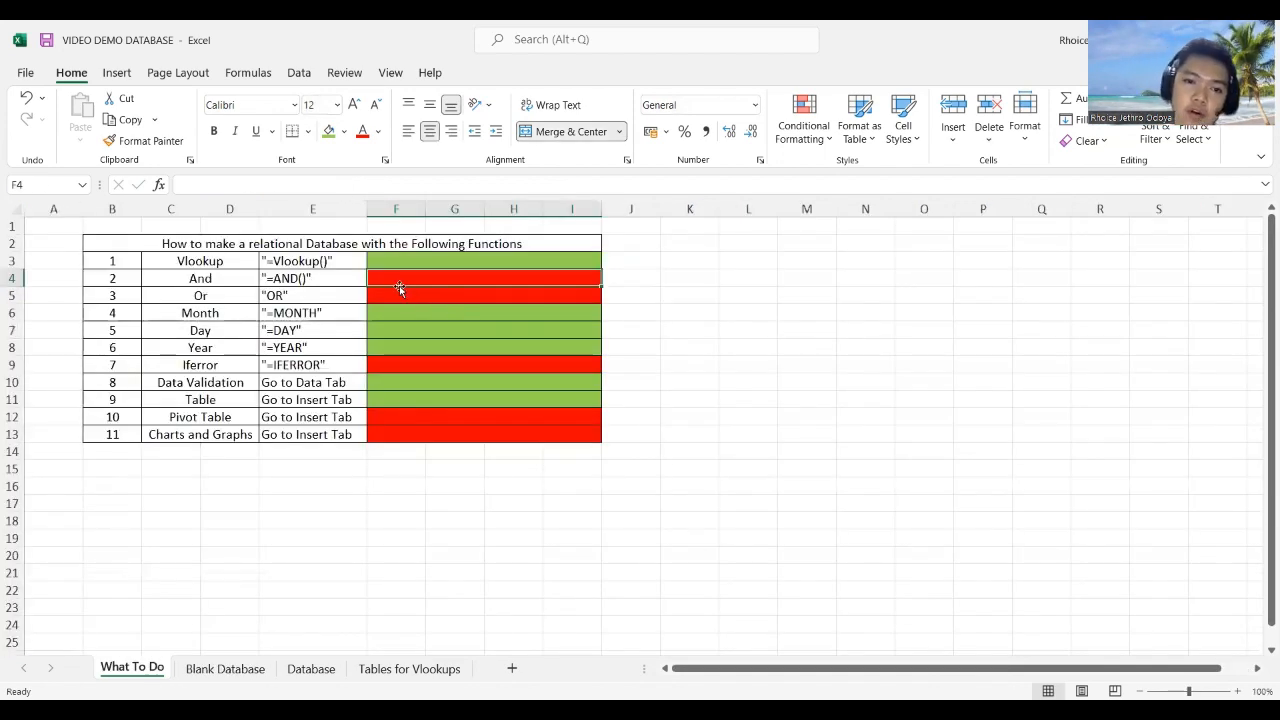
{"action": "left_click", "coordinate": [397, 287]}
{"action": "left_click", "coordinate": [329, 131]}
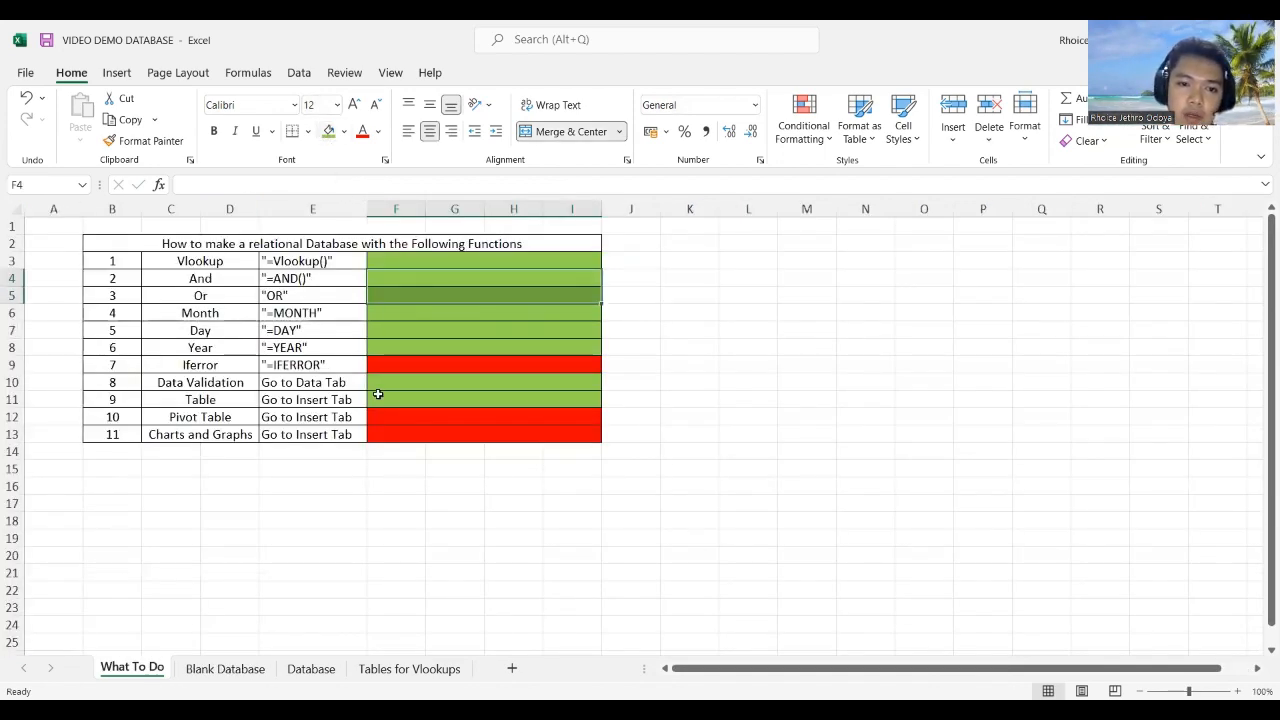
Step: Check the Iferror and Pivot Table status cells, then return to Blank Database and select AE3
{"action": "left_click", "coordinate": [407, 358]}
{"action": "left_click", "coordinate": [418, 419]}
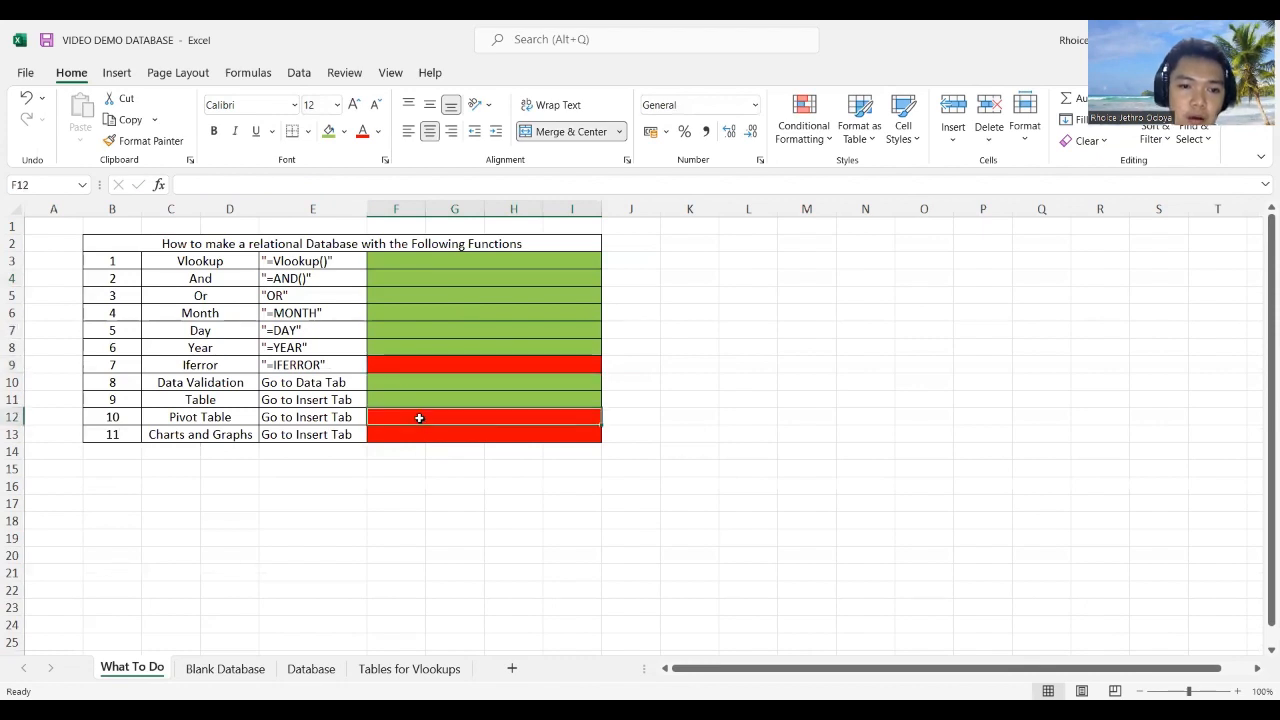
{"action": "left_click", "coordinate": [413, 449]}
{"action": "left_click", "coordinate": [382, 364]}
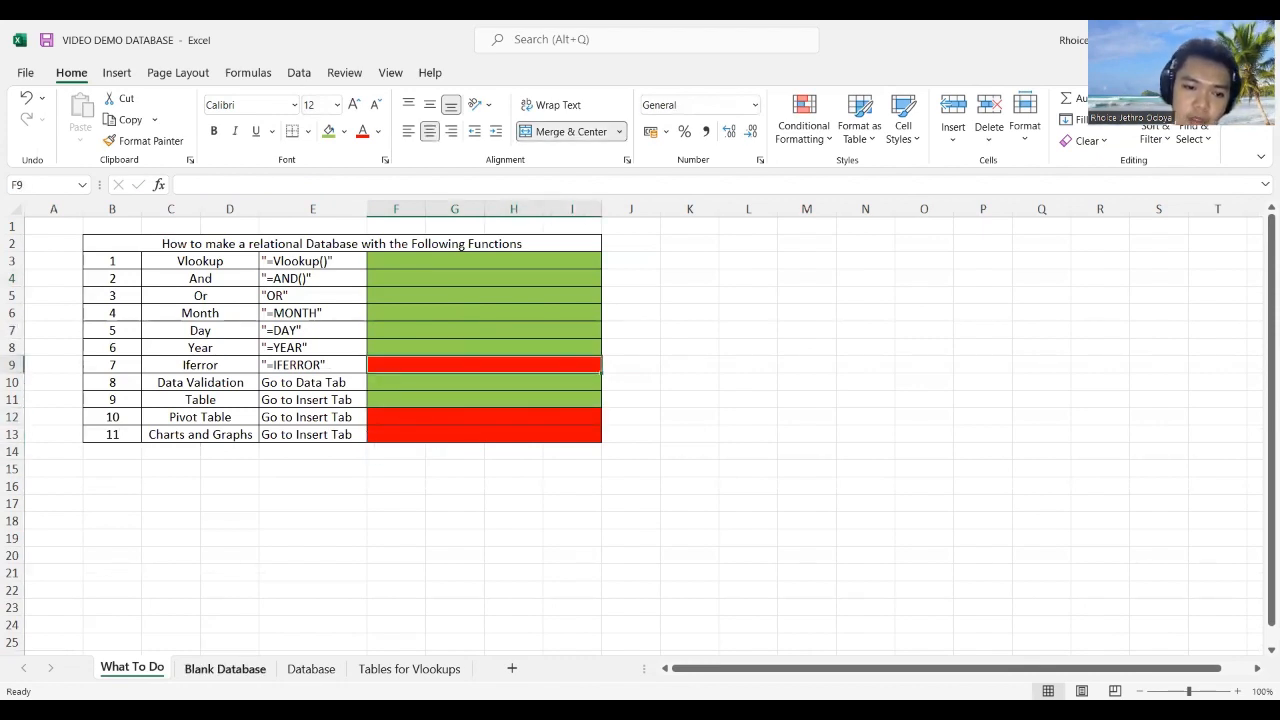
{"action": "left_click", "coordinate": [268, 669]}
{"action": "left_click", "coordinate": [1256, 243]}
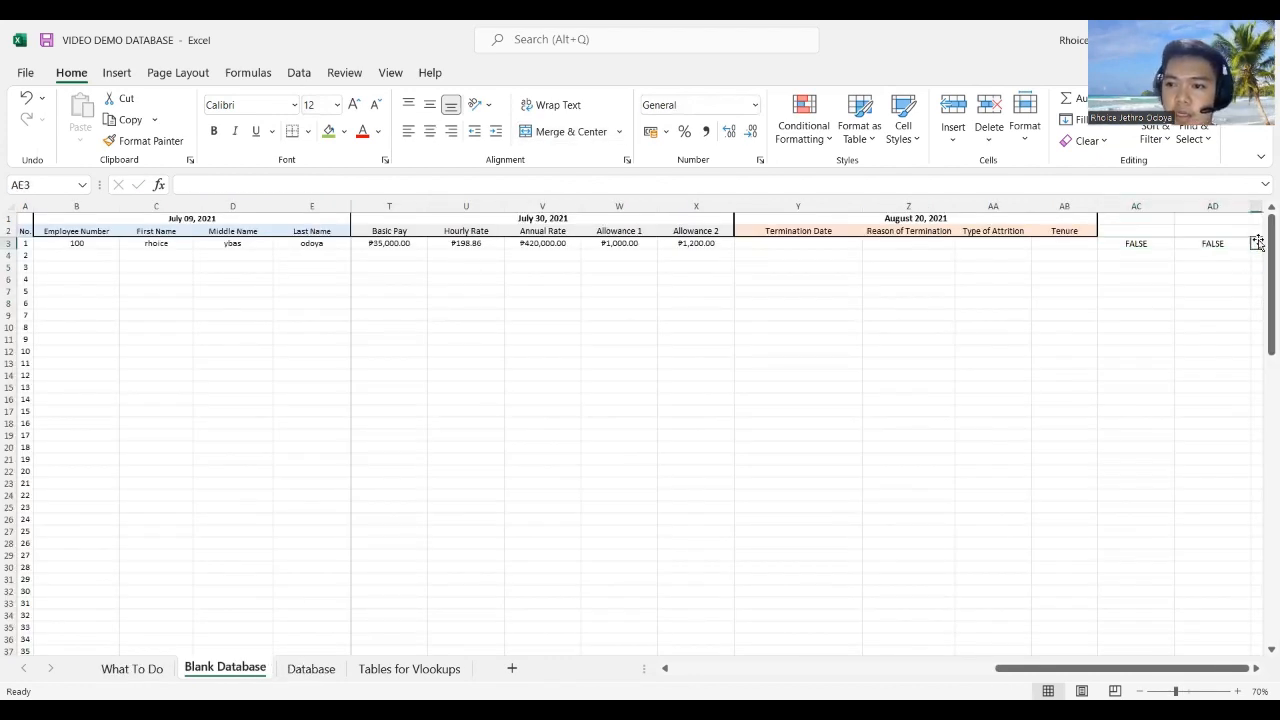
Step: Enter =IFERROR(O3="Single",Married) in AE3, referencing Marital Status cell O3
{"action": "type", "text": "="}
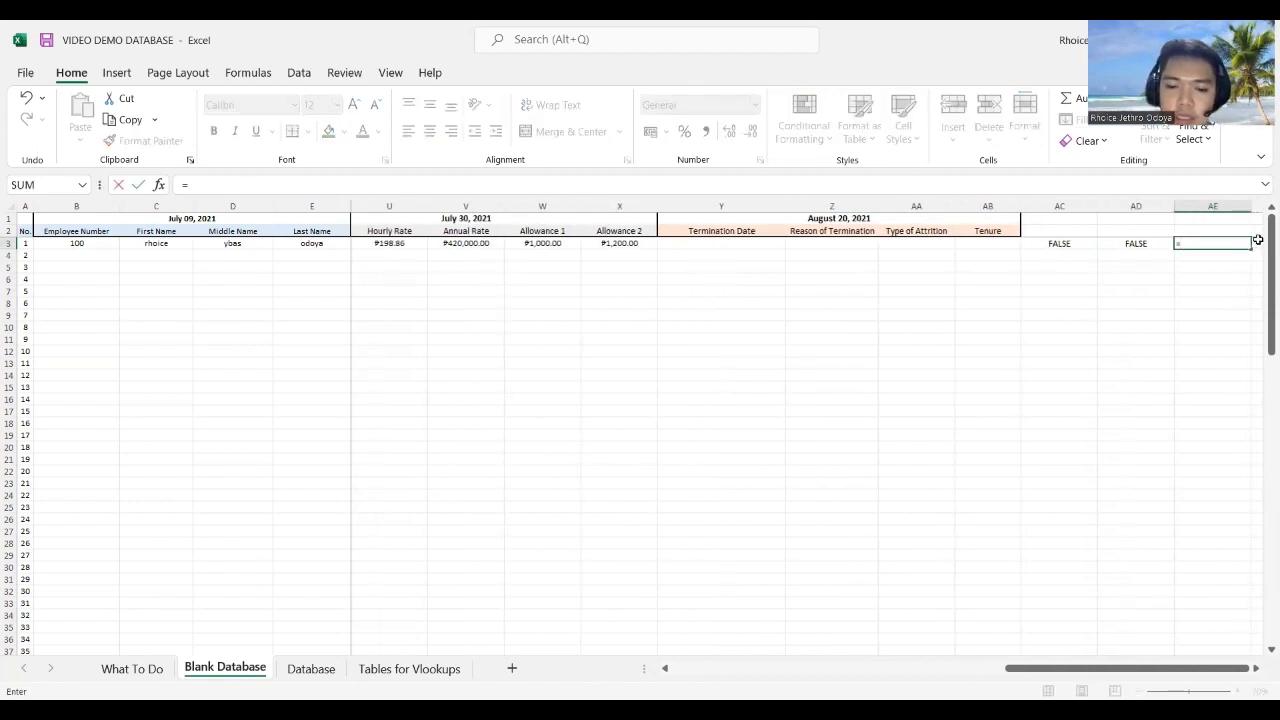
{"action": "type", "text": "iferror"}
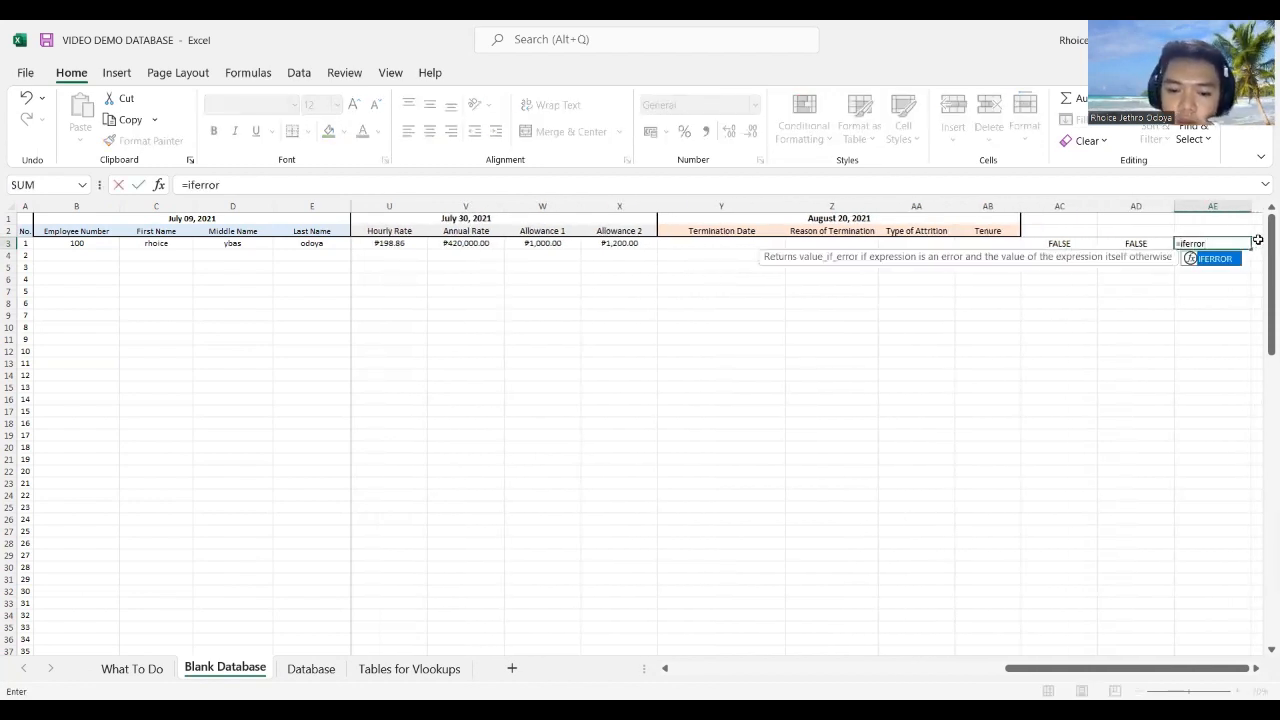
{"action": "type", "text": "("}
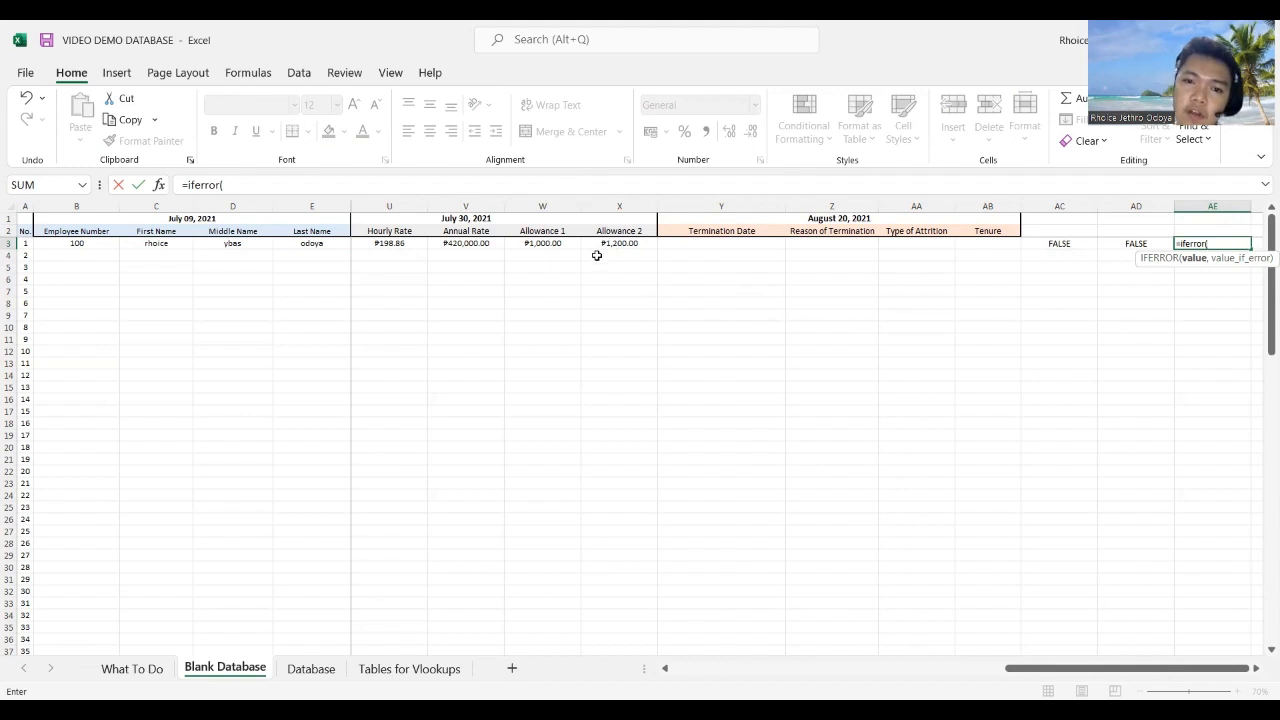
{"action": "left_click_drag", "start_coordinate": [1025, 668], "coordinate": [641, 453]}
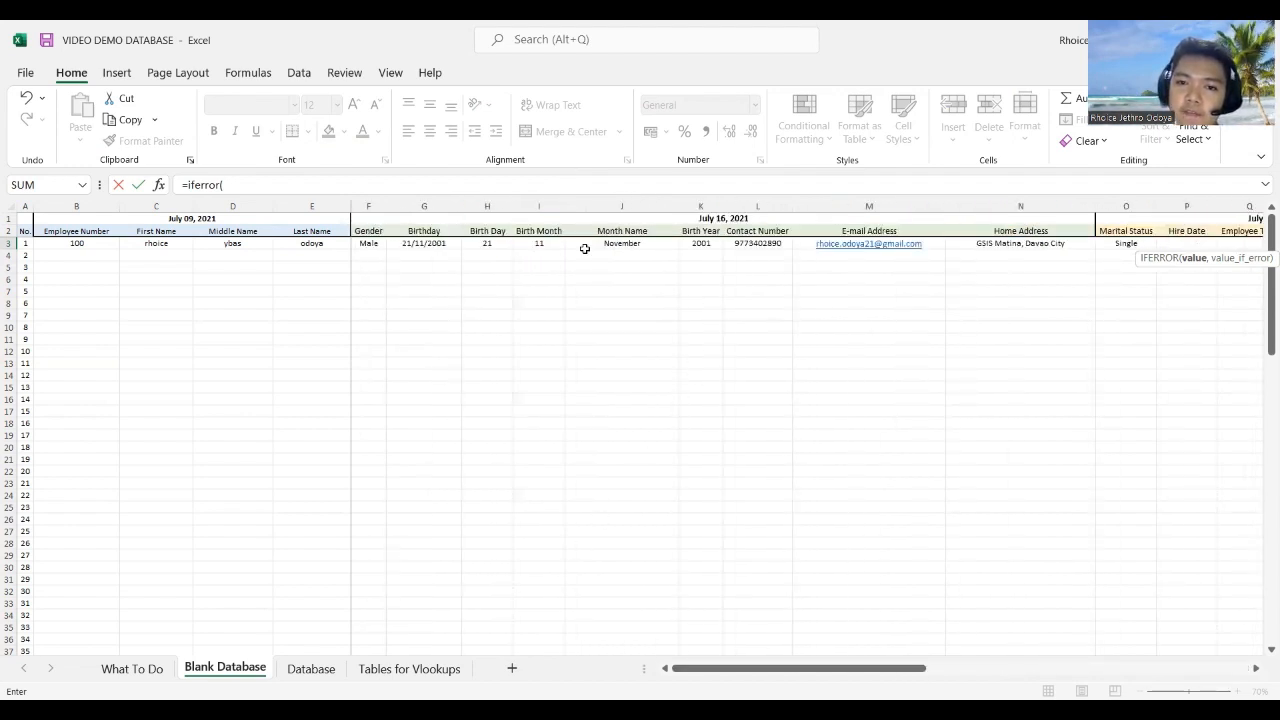
{"action": "left_click", "coordinate": [1106, 248]}
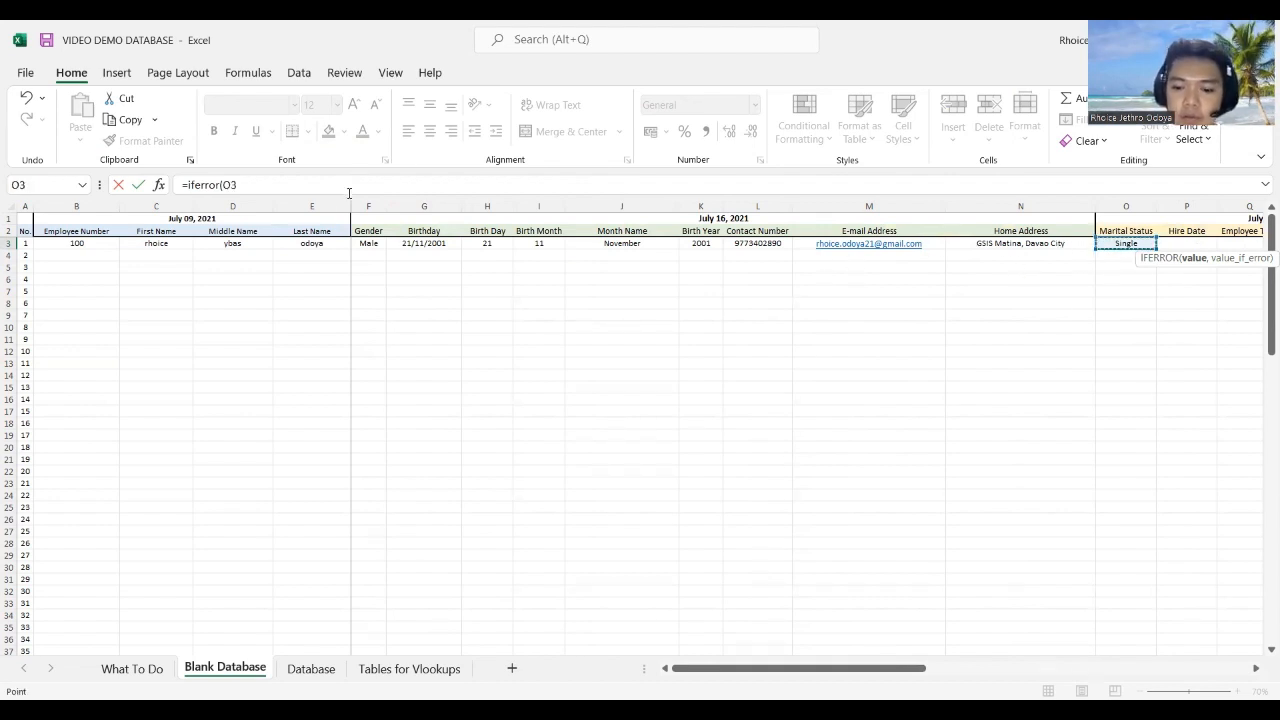
{"action": "type", "text": "=S"}
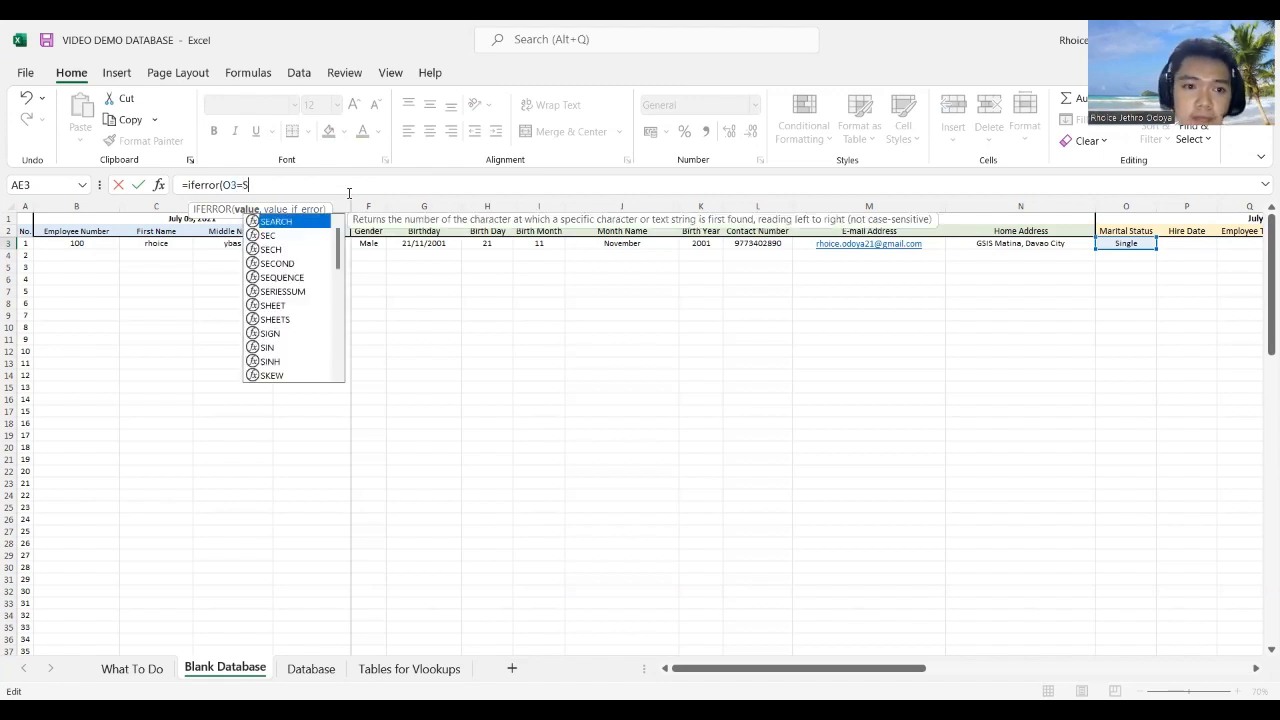
{"action": "key", "text": "BackSpace"}
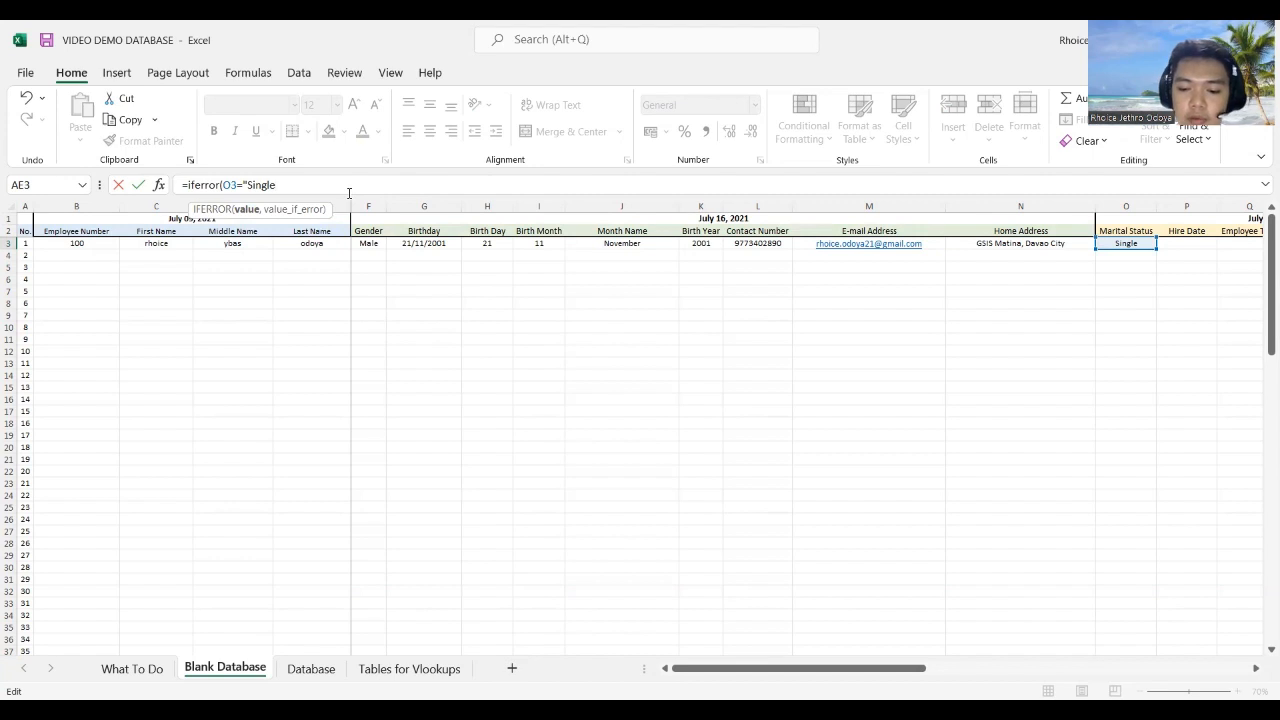
{"action": "type", "text": "\"Single\","}
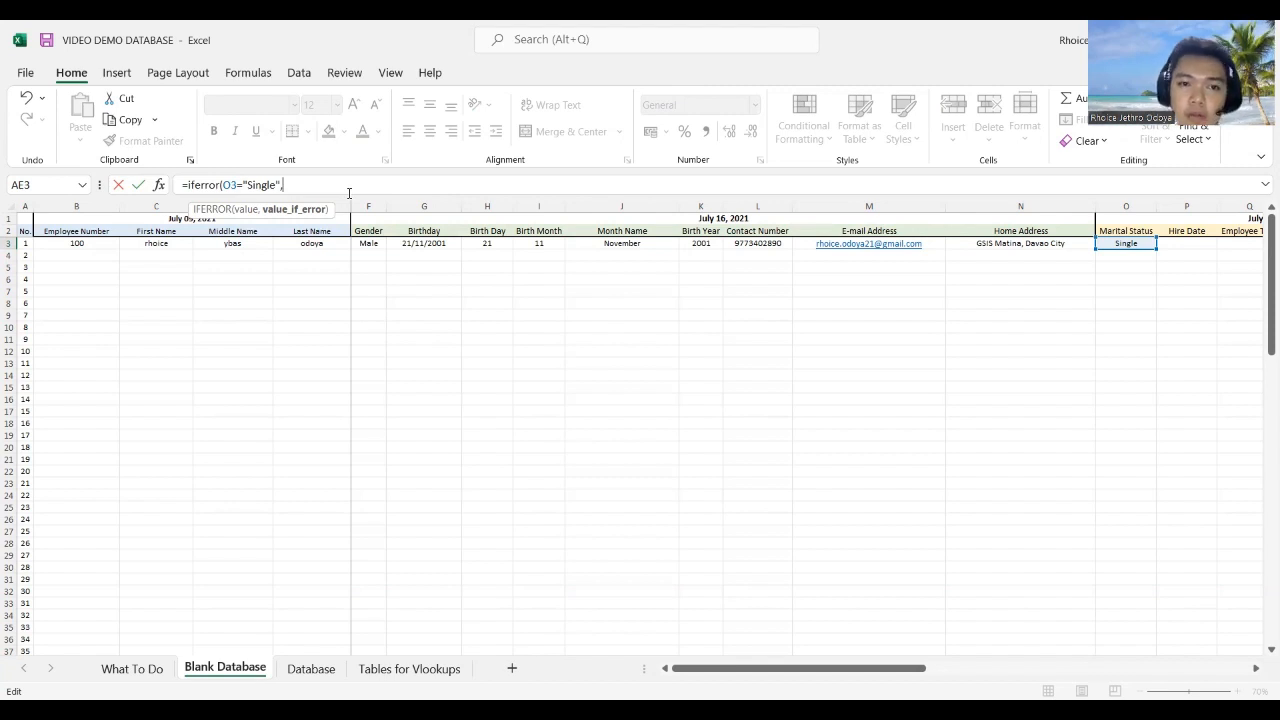
{"action": "type", "text": "Married)"}
{"action": "key", "text": "ctrl+Return"}
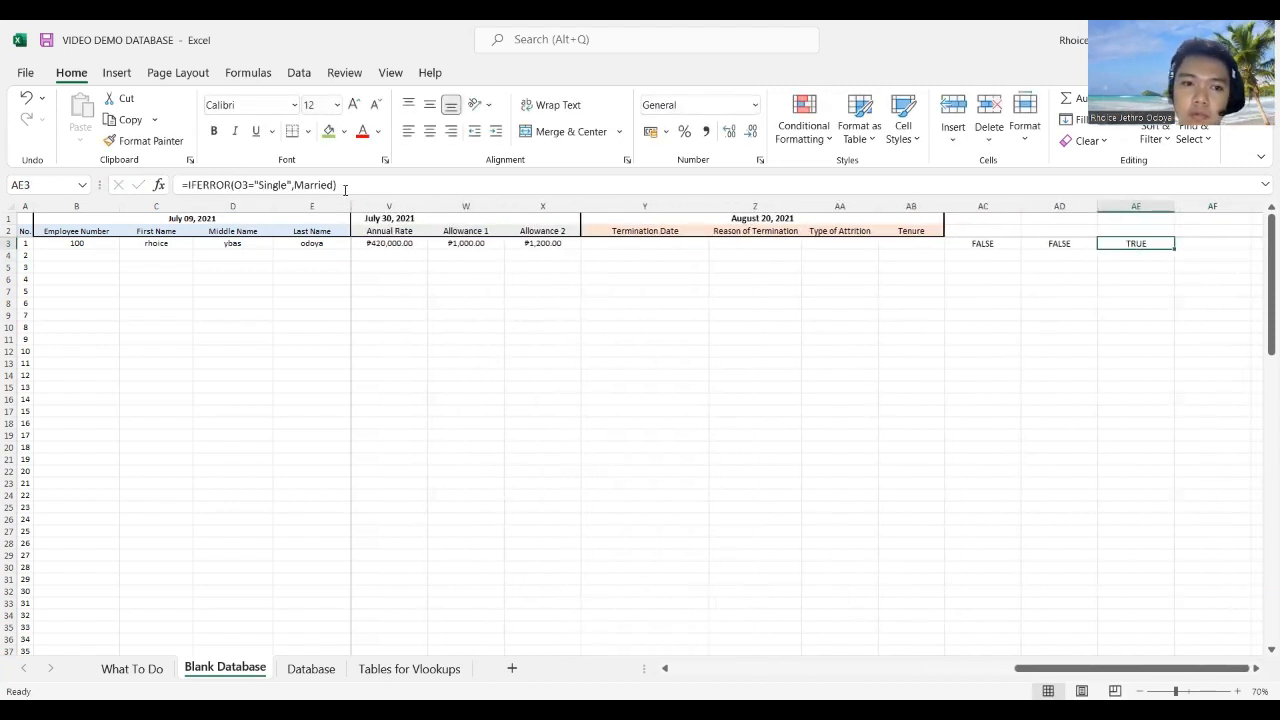
Step: Remove the closing quote after Single in AE3's formula, then undo the resulting #NAME? error
{"action": "left_click", "coordinate": [296, 185]}
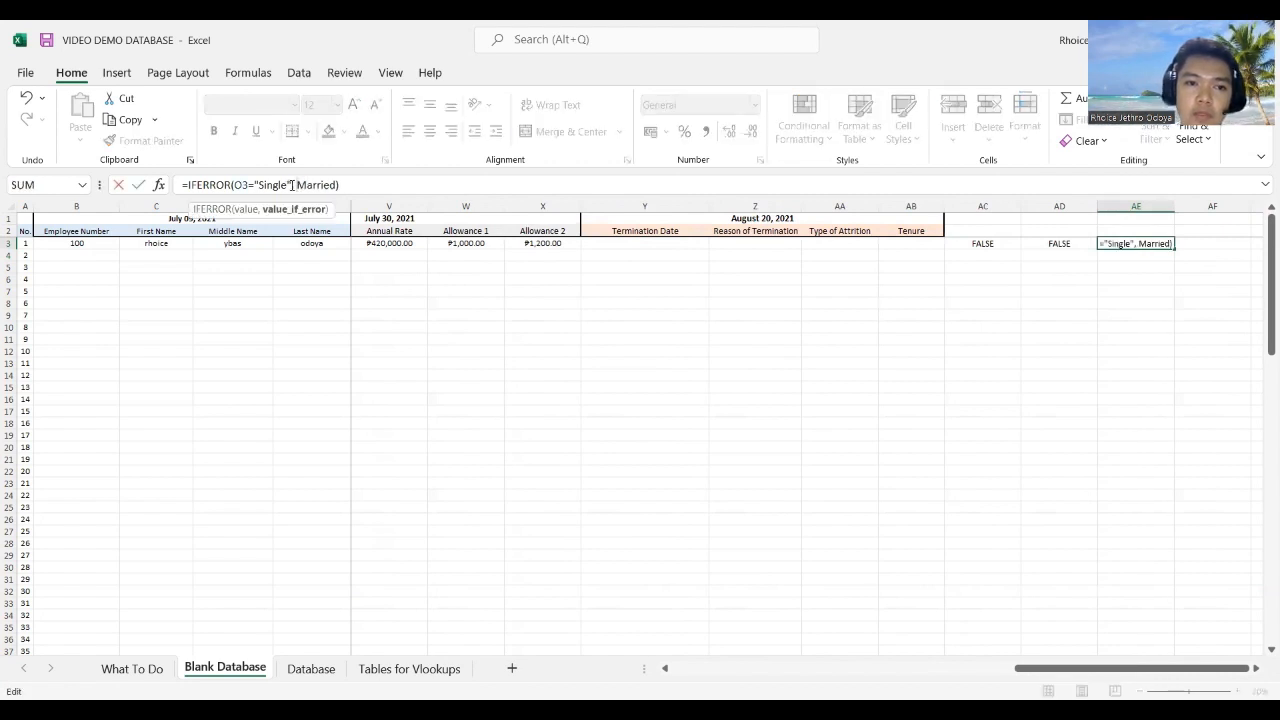
{"action": "left_click_drag", "start_coordinate": [291, 185], "coordinate": [265, 188]}
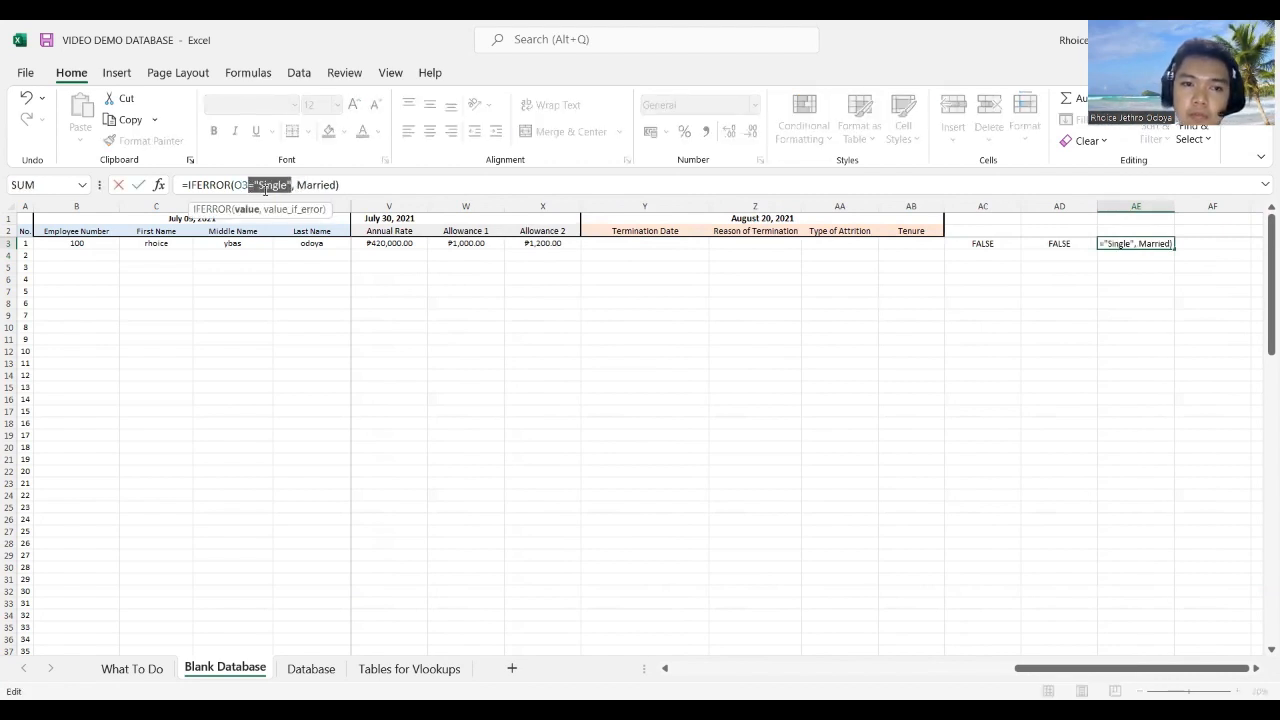
{"action": "key", "text": "Right"}
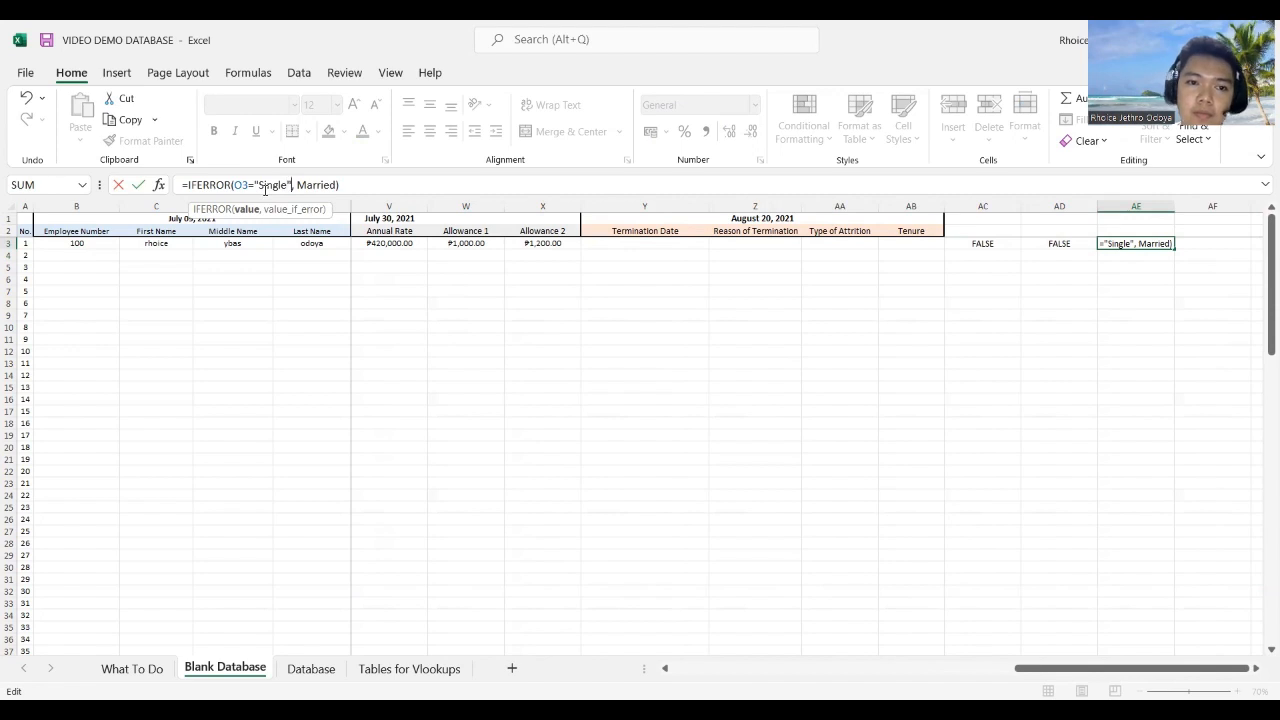
{"action": "key", "text": "BackSpace"}
{"action": "key", "text": "BackSpace"}
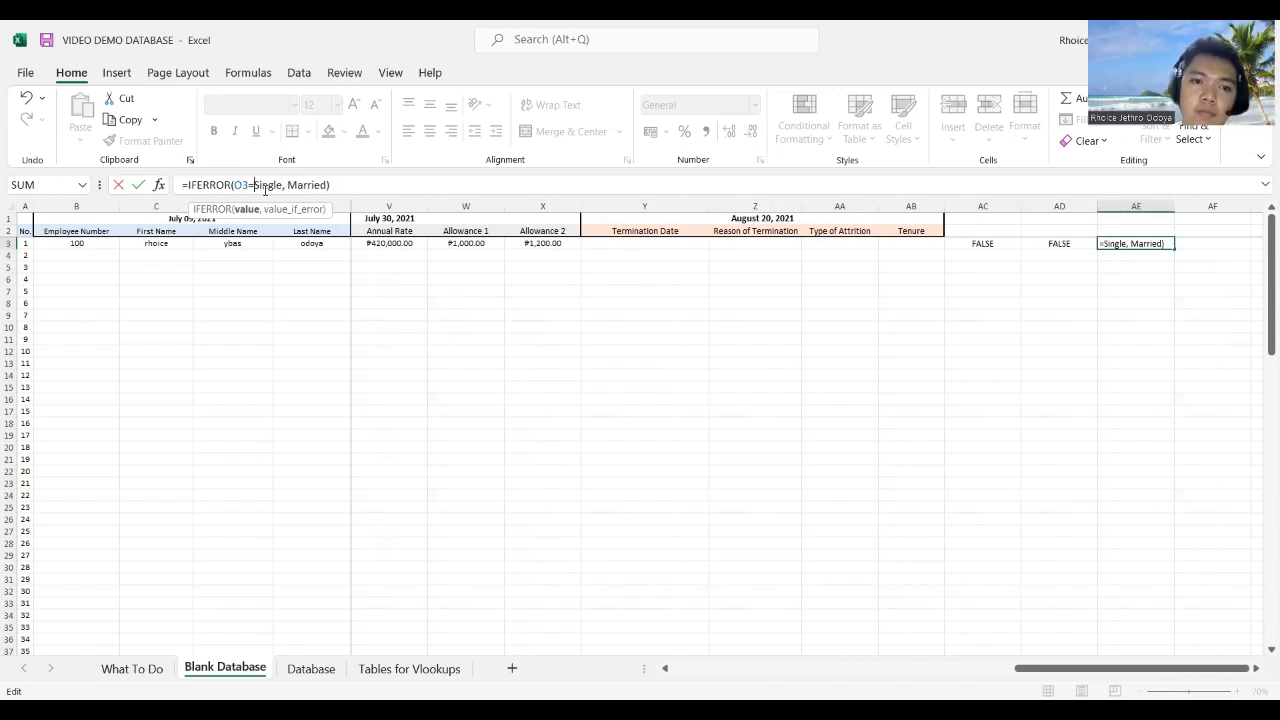
{"action": "key", "text": "ctrl+Return"}
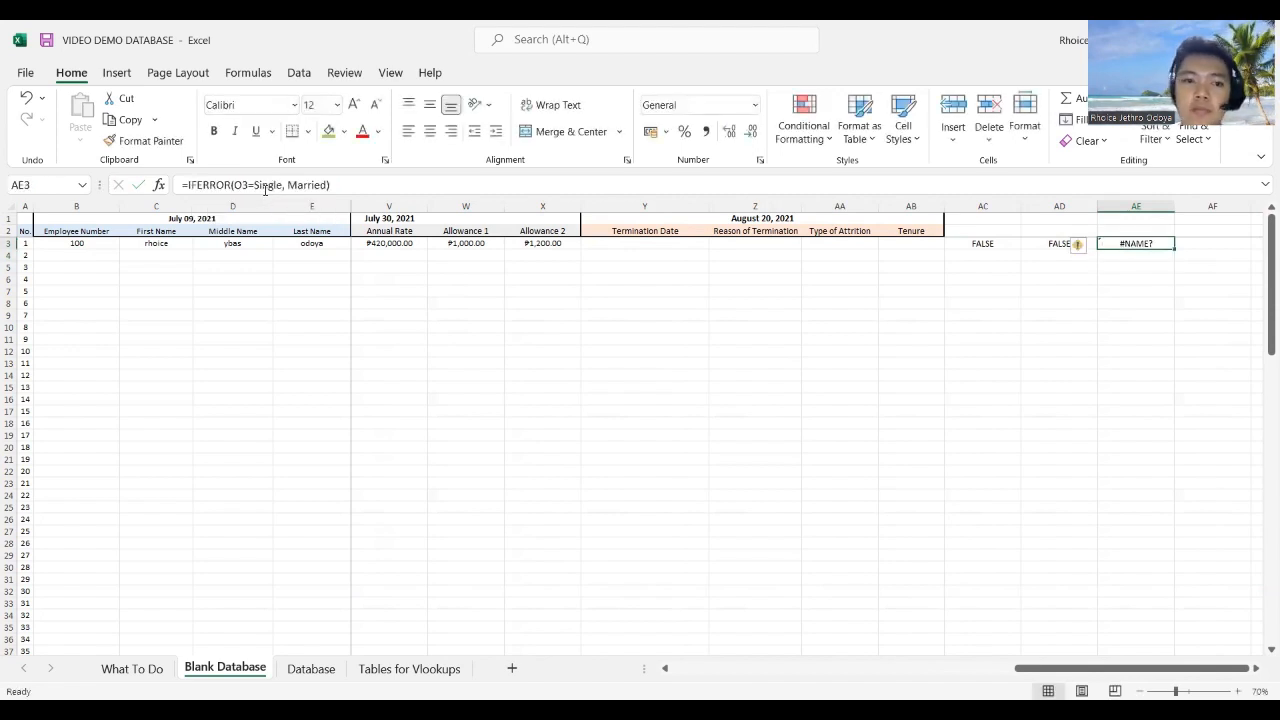
{"action": "key", "text": "ctrl+z"}
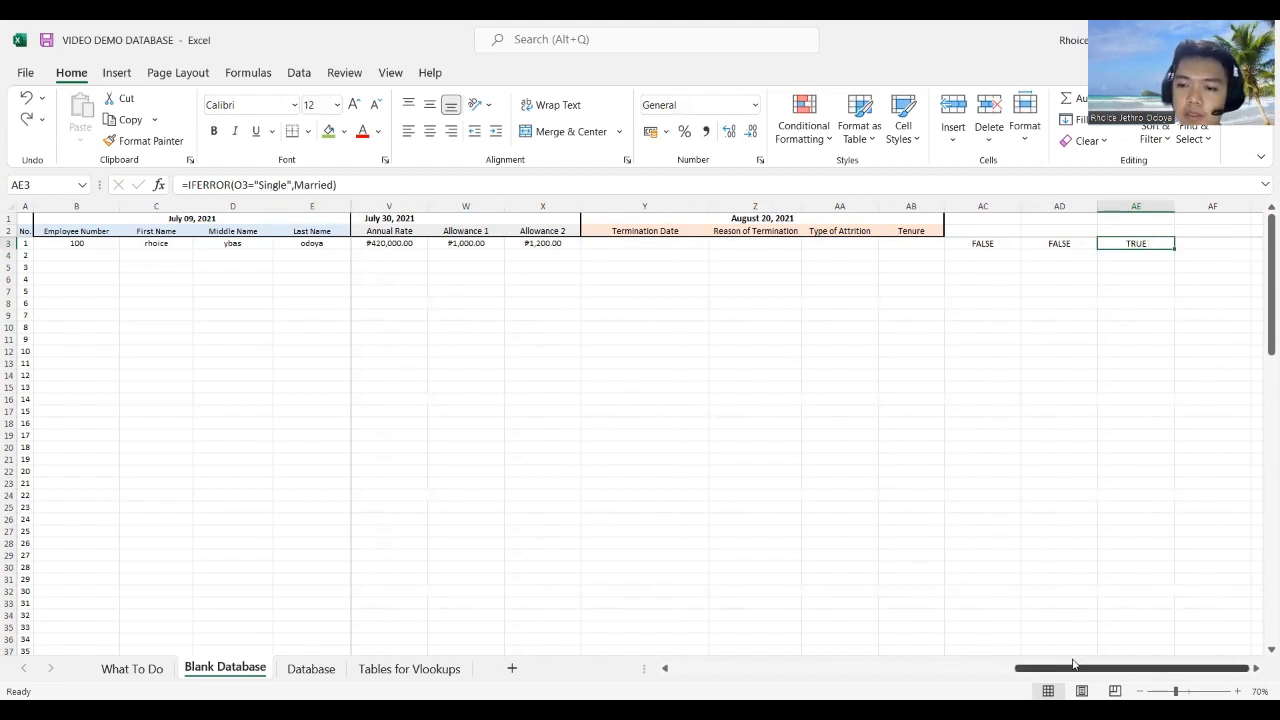
{"action": "mouse_move", "coordinate": [1098, 668]}
{"action": "left_mouse_down"}
{"action": "mouse_move", "coordinate": [1081, 677]}
{"action": "mouse_move", "coordinate": [1096, 668]}
{"action": "left_mouse_up"}
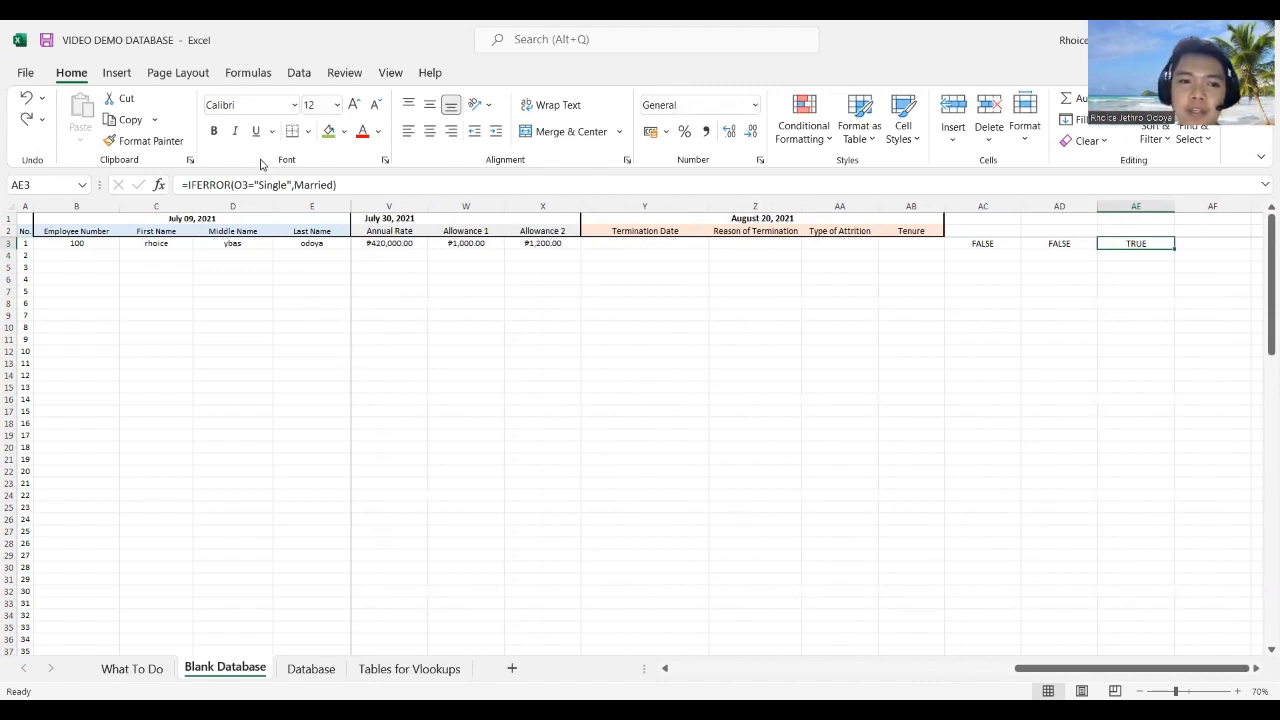
Step: Recommit AE3's =IFERROR(O3="Single",Married) formula so it returns TRUE
{"action": "left_click", "coordinate": [278, 184]}
{"action": "left_click_drag", "start_coordinate": [1130, 668], "coordinate": [704, 631]}
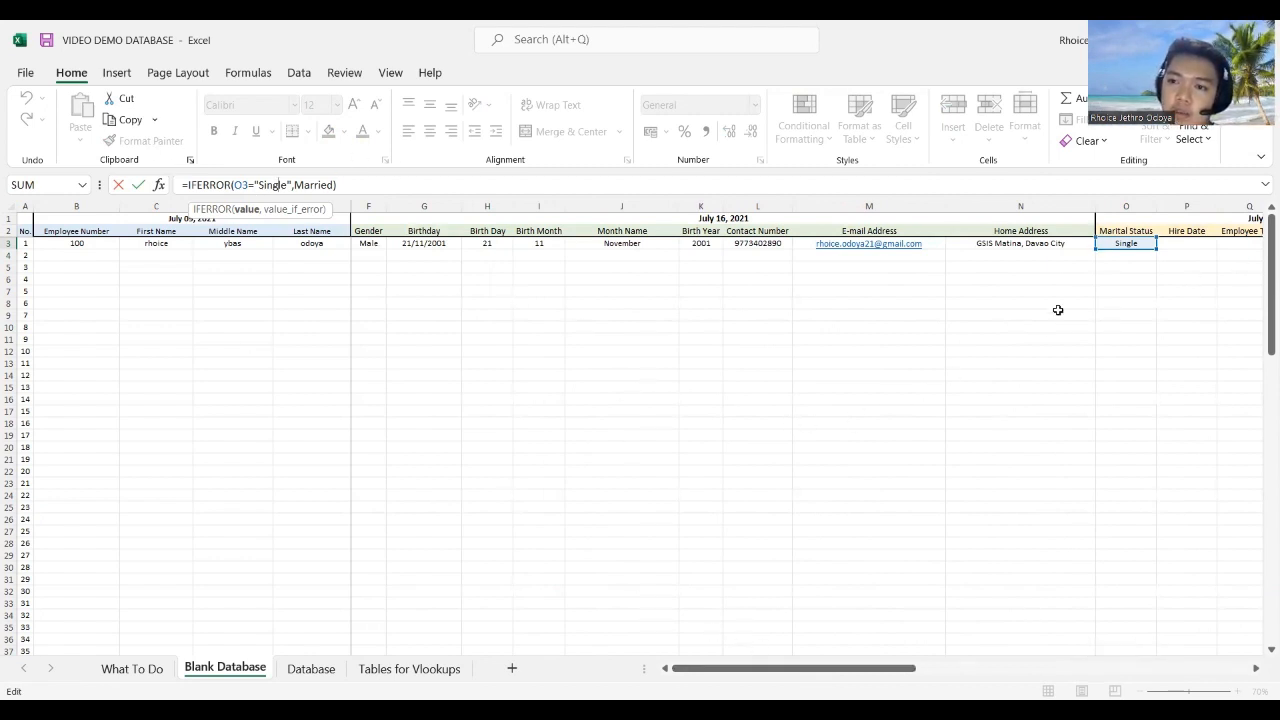
{"action": "left_click_drag", "start_coordinate": [794, 668], "coordinate": [1234, 668]}
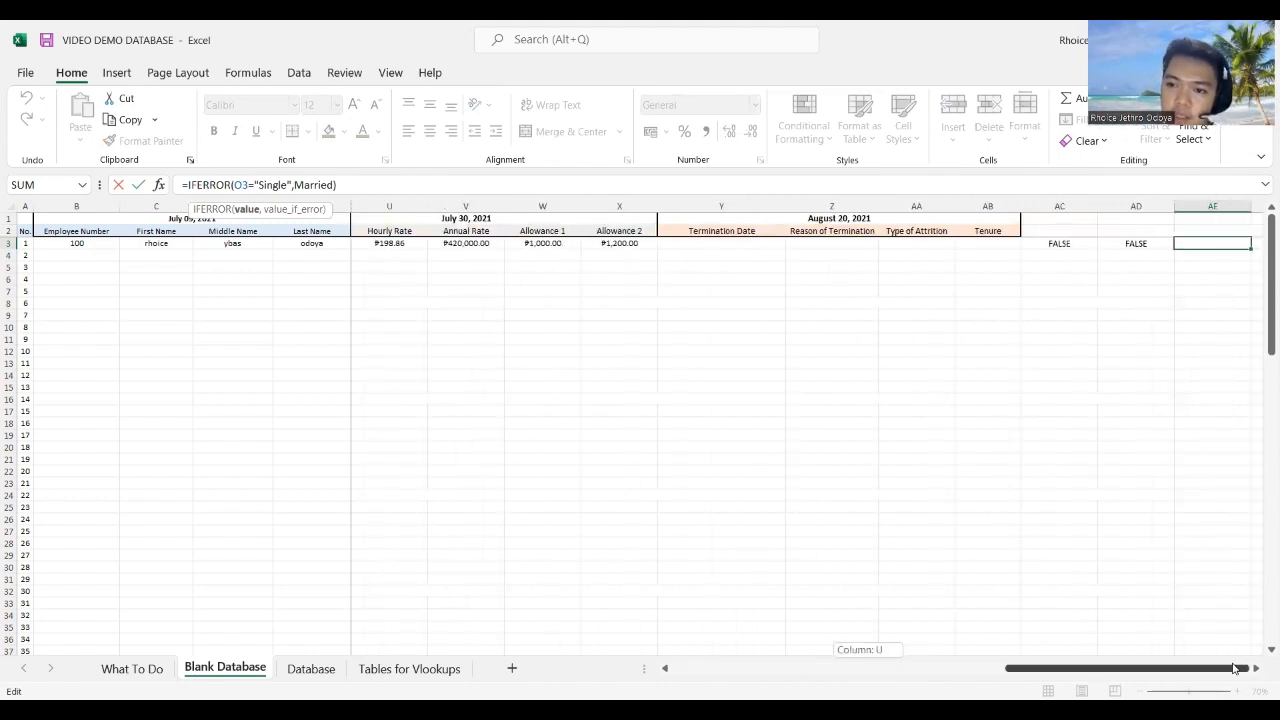
{"action": "left_click_drag", "start_coordinate": [912, 625], "coordinate": [689, 607]}
{"action": "left_click_drag", "start_coordinate": [1176, 611], "coordinate": [1238, 550]}
{"action": "key", "text": "Return"}
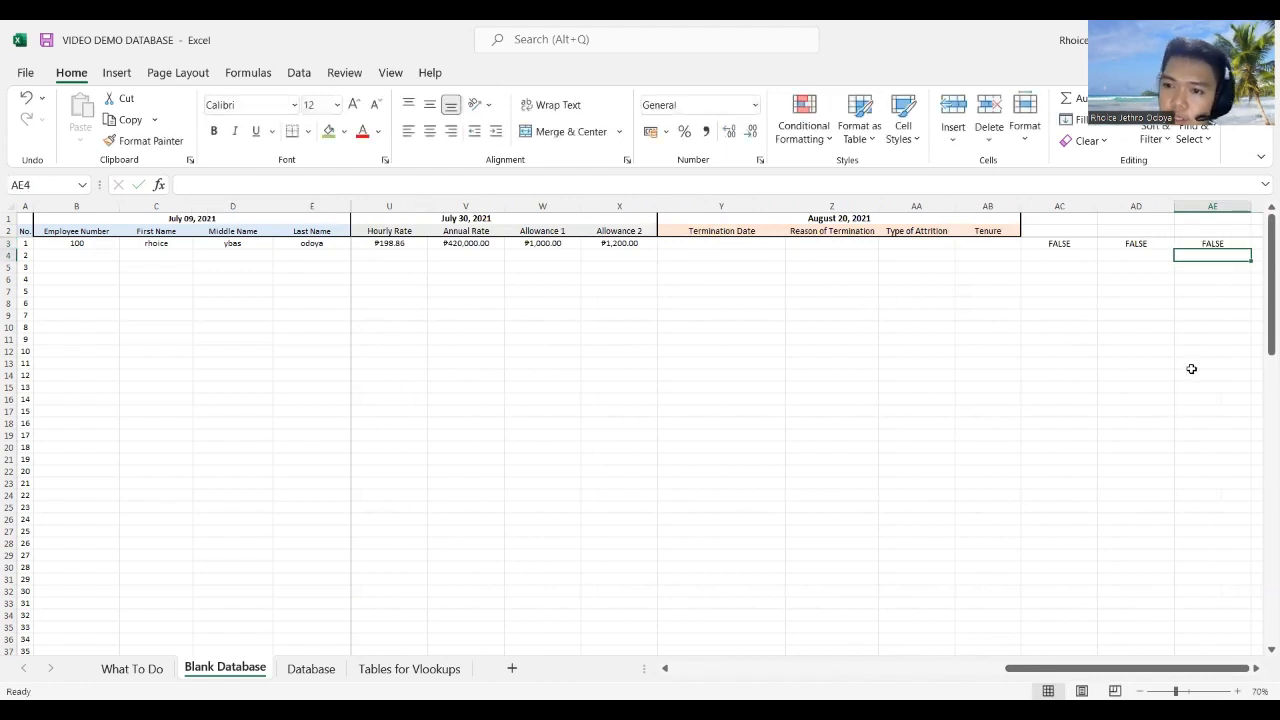
{"action": "left_click", "coordinate": [1200, 244]}
{"action": "left_click", "coordinate": [289, 185]}
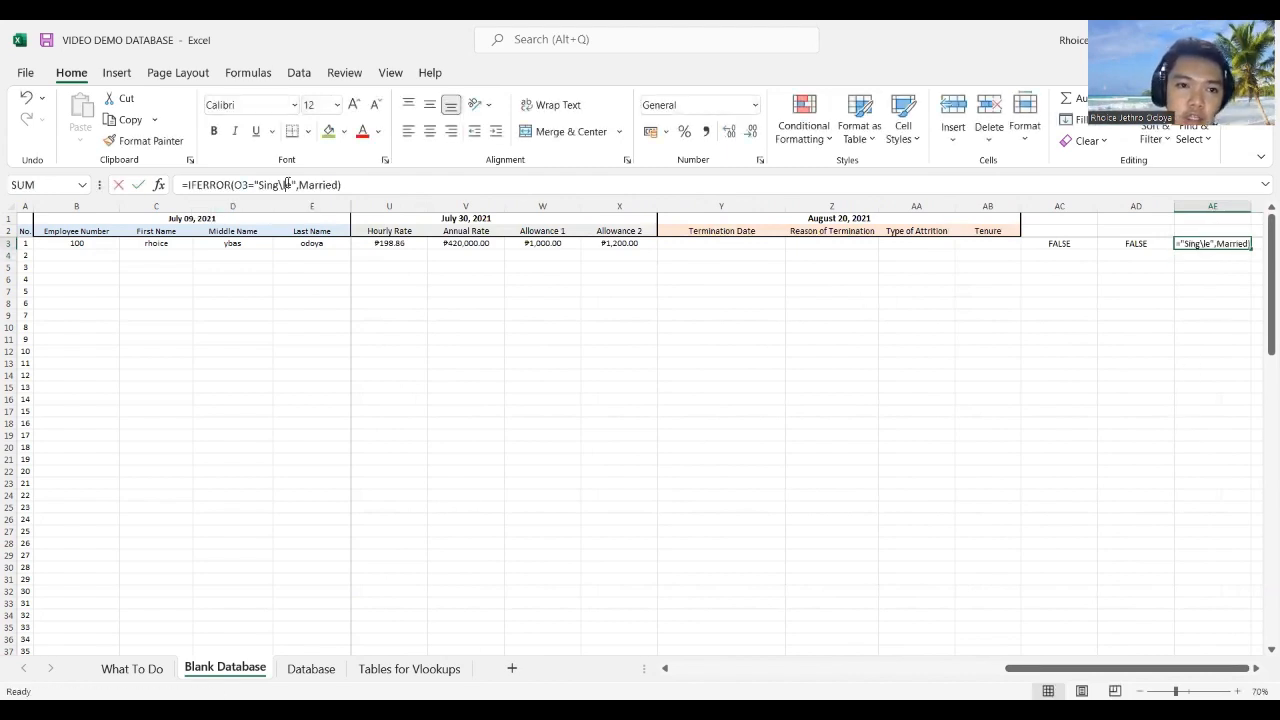
{"action": "key", "text": "Return"}
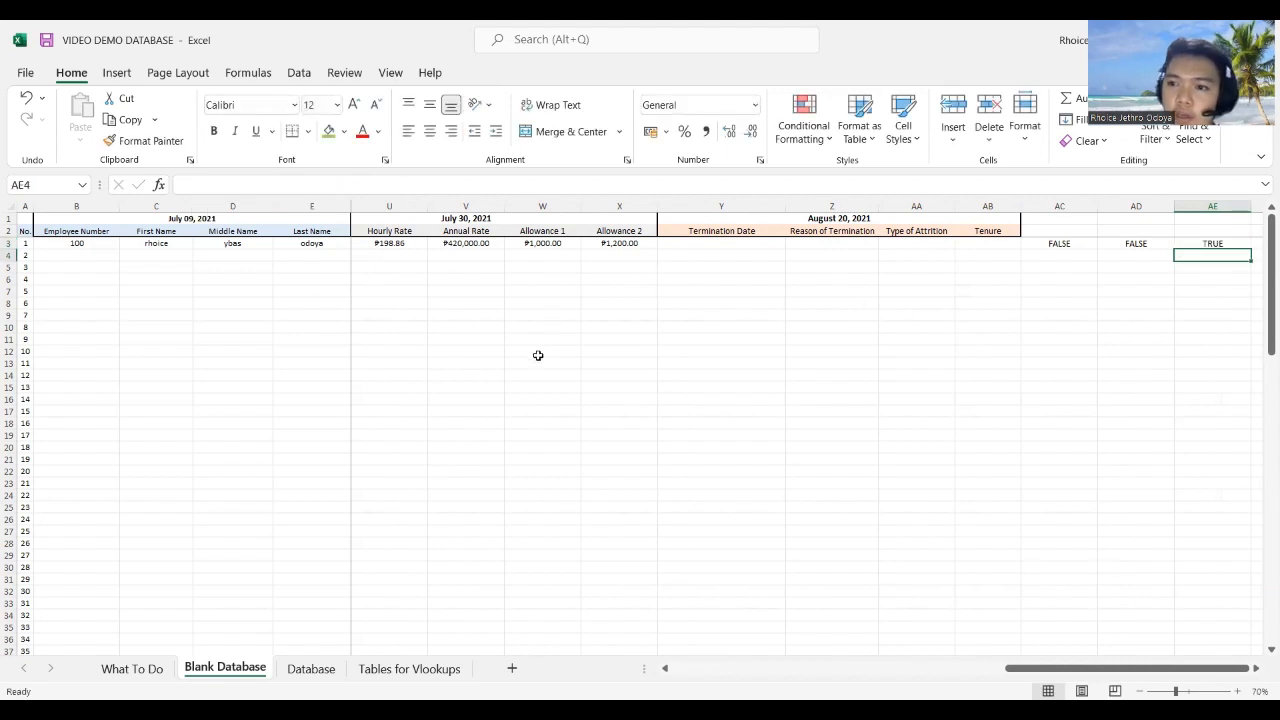
{"action": "left_click_drag", "start_coordinate": [1041, 668], "coordinate": [363, 506]}
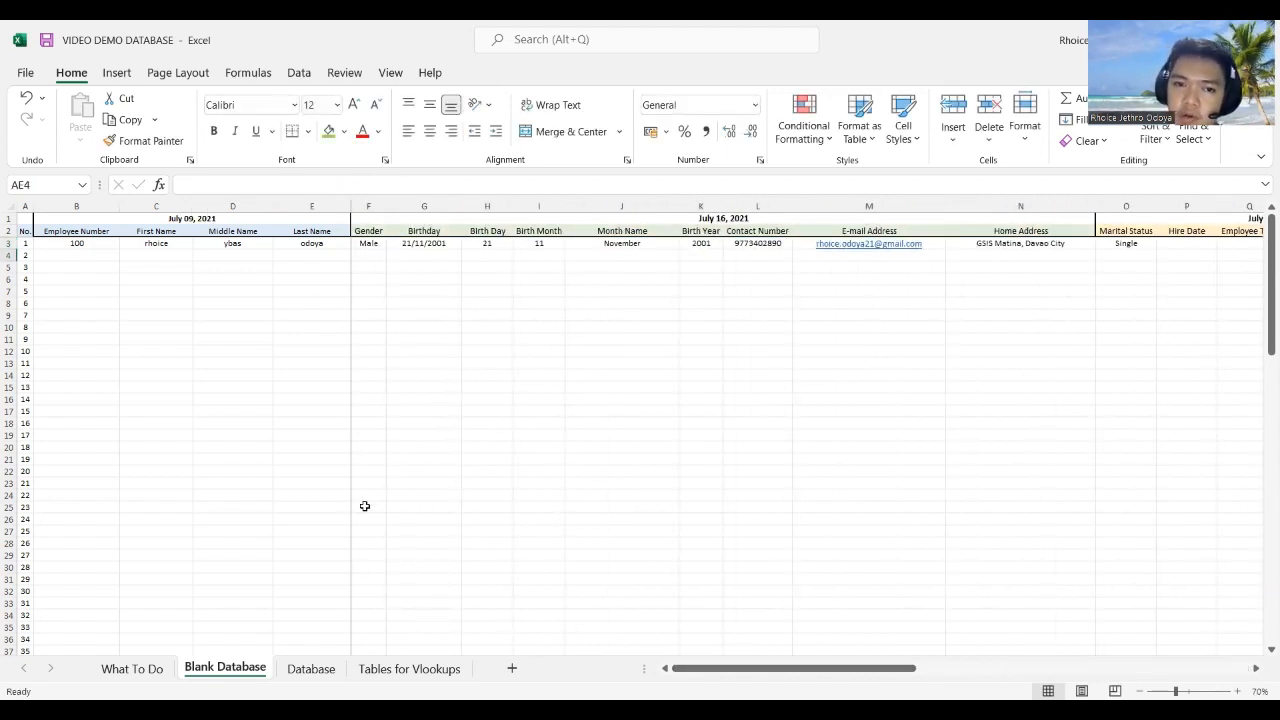
Step: Change the Marital Status in O3 to Married using its dropdown
{"action": "left_click", "coordinate": [1125, 243]}
{"action": "left_click", "coordinate": [1161, 244]}
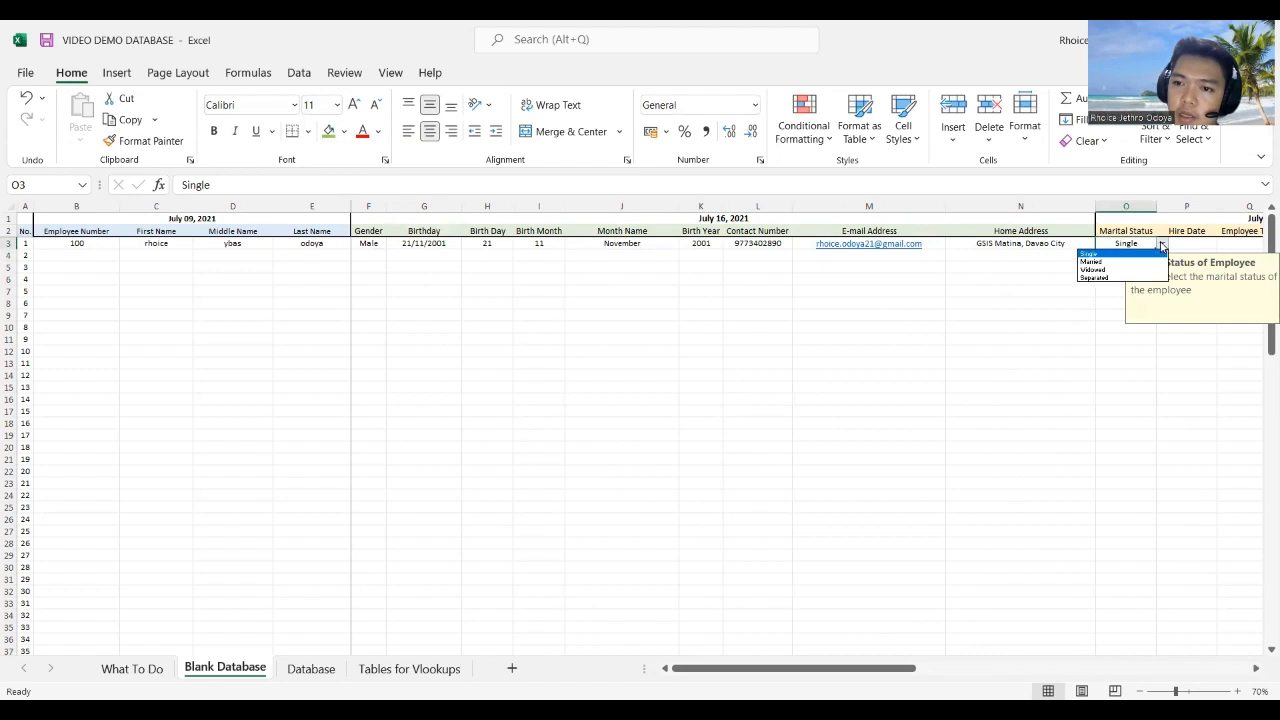
{"action": "left_click", "coordinate": [1105, 261]}
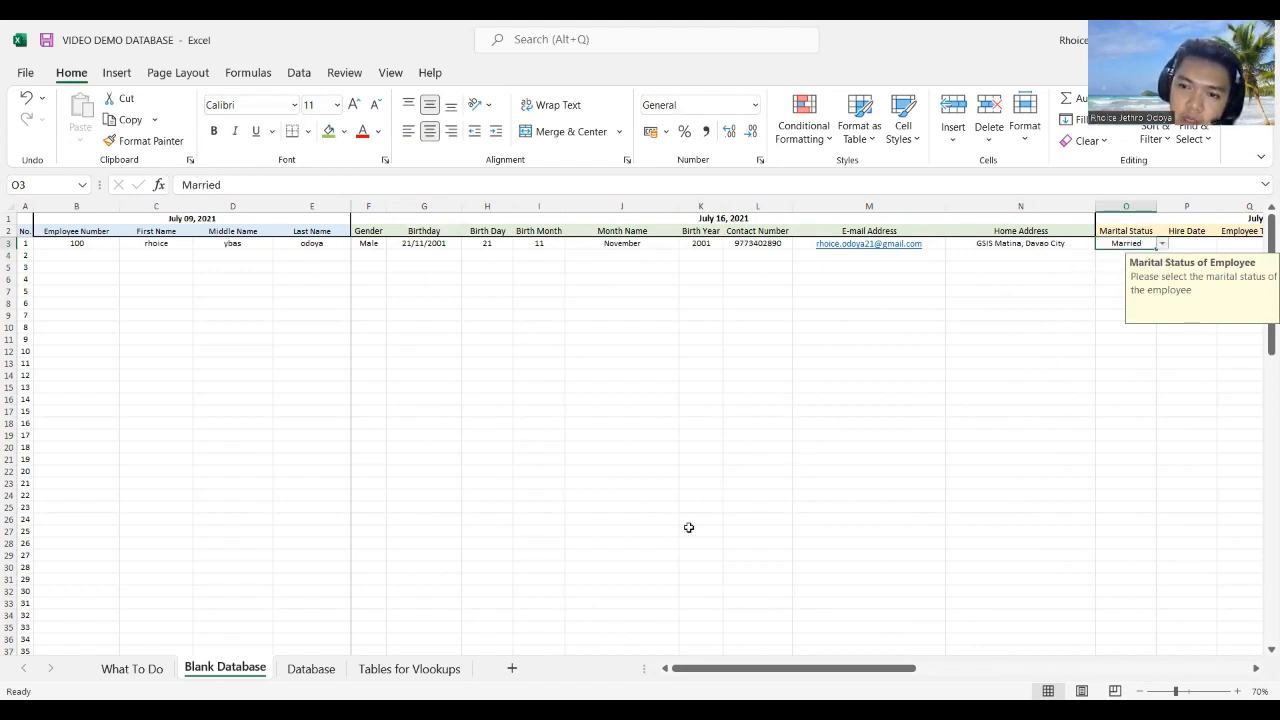
{"action": "left_click_drag", "start_coordinate": [845, 668], "coordinate": [1178, 668]}
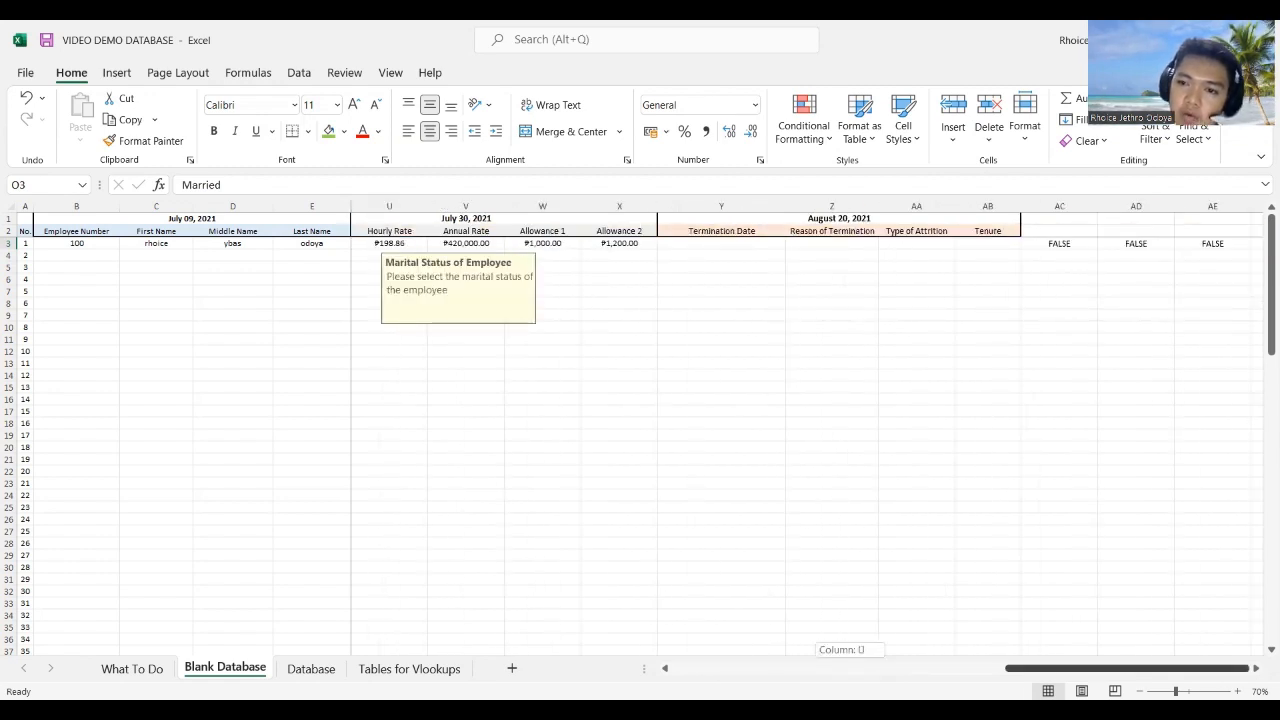
Step: Edit AE3's IFERROR formula so the Married fallback is wrapped in quotes
{"action": "left_click", "coordinate": [1212, 243]}
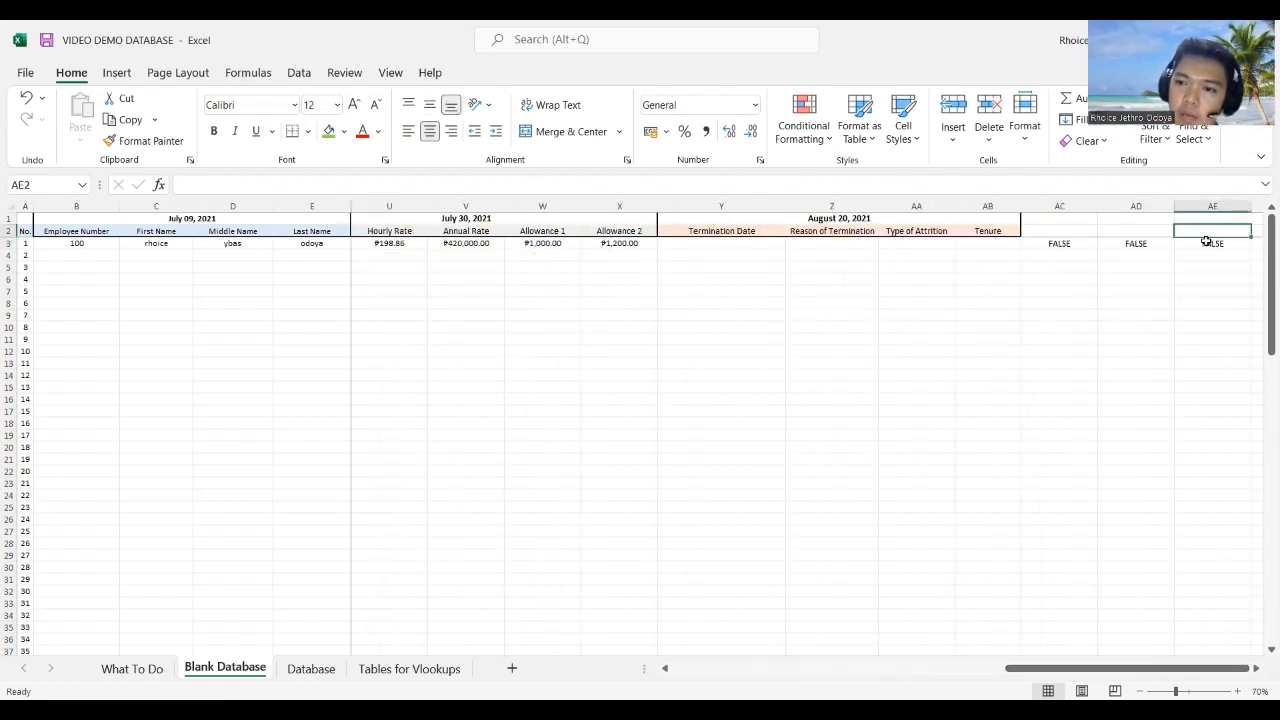
{"action": "left_click", "coordinate": [289, 185]}
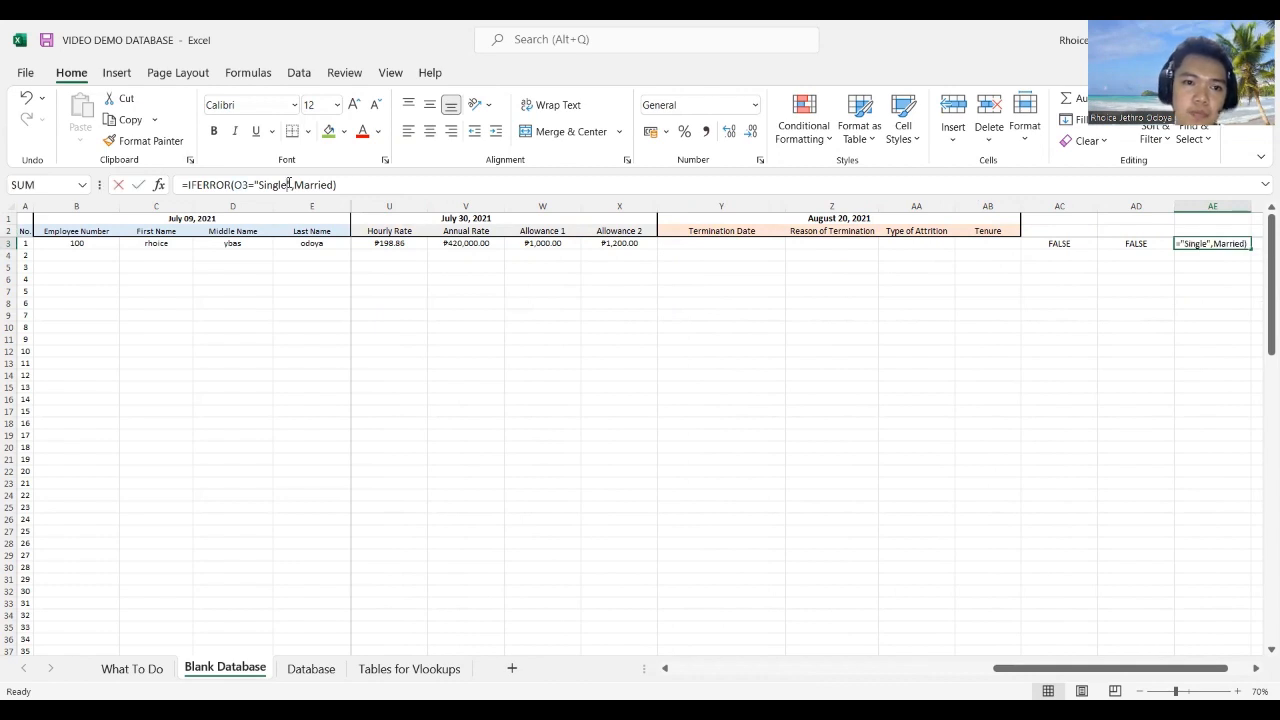
{"action": "key", "text": "Right"}
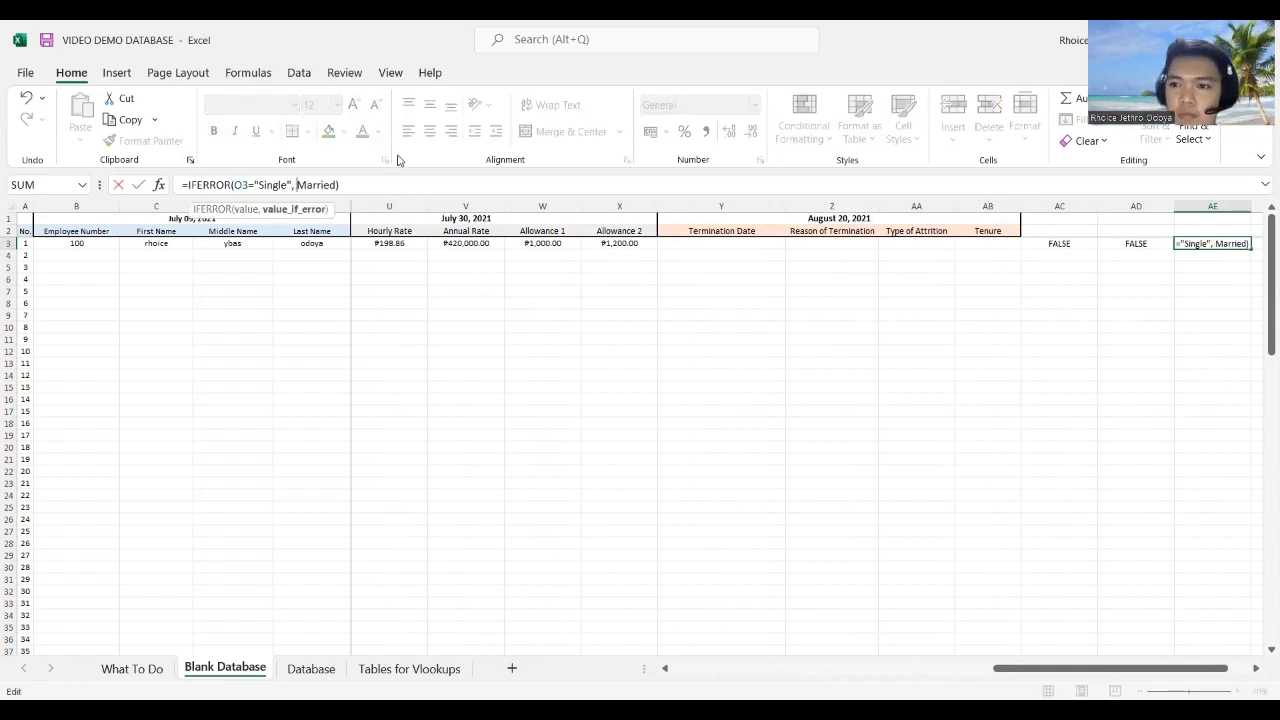
{"action": "key", "text": "Return"}
{"action": "left_click", "coordinate": [1222, 243]}
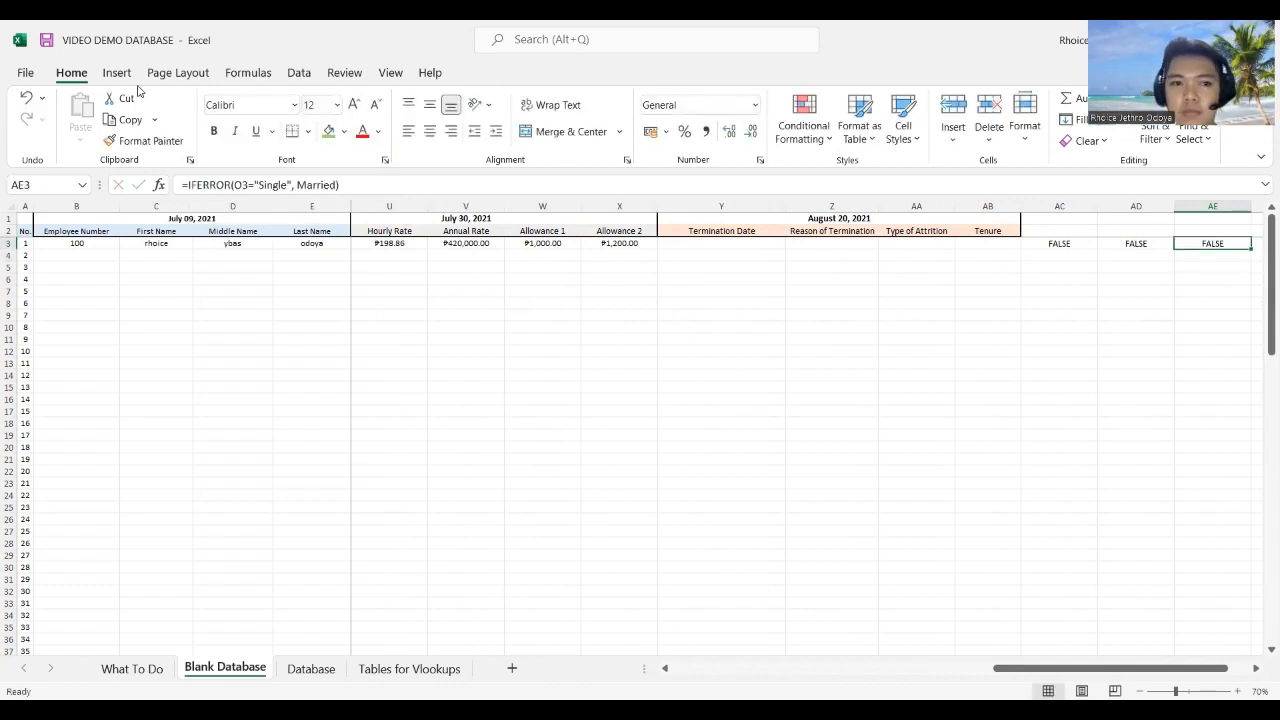
{"action": "left_click", "coordinate": [299, 185]}
{"action": "type", "text": "\", "}
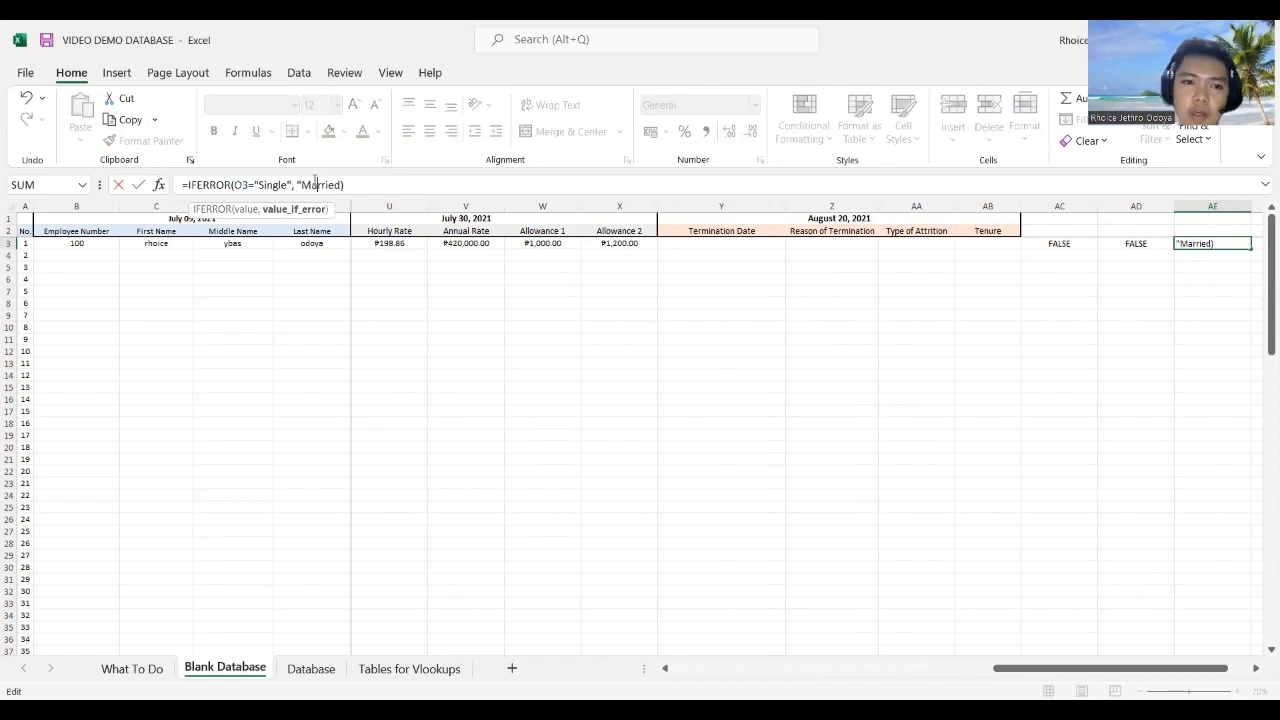
{"action": "type", "text": "\""}
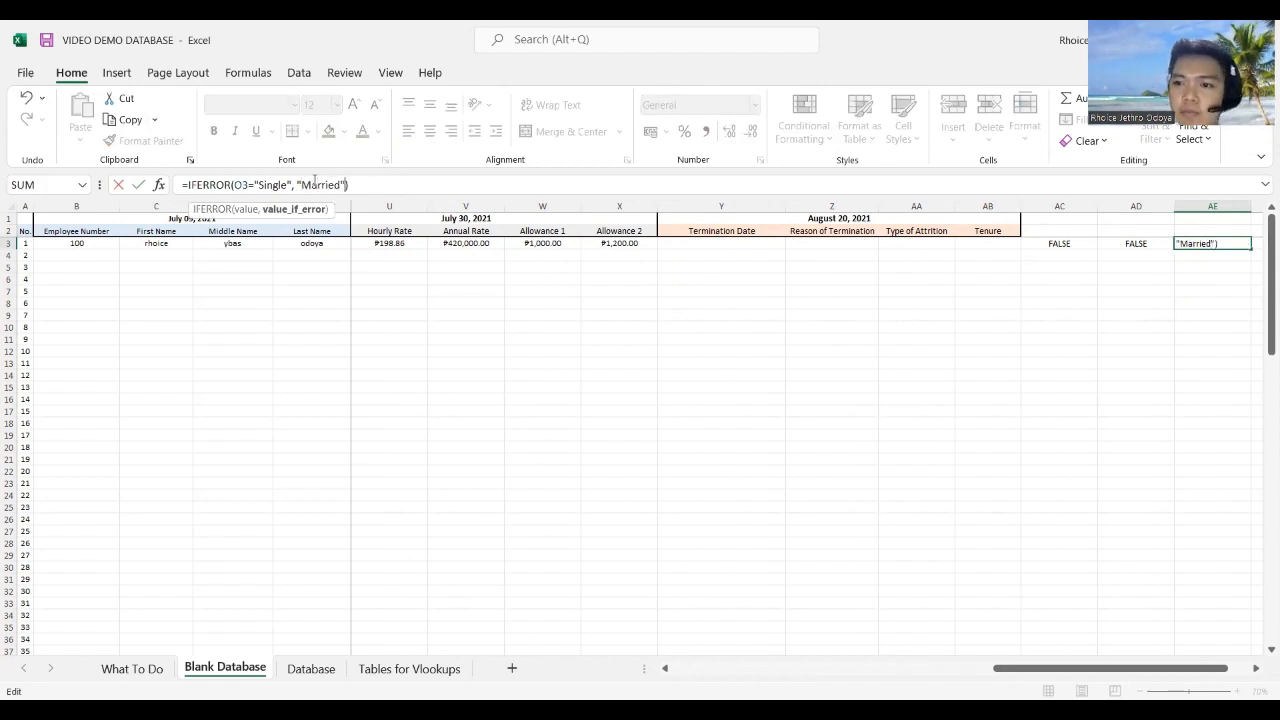
{"action": "key", "text": "Return"}
Step: Remove the quotes around Married in AE3, confirm it shows FALSE, and go to What To Do
{"action": "left_click", "coordinate": [1225, 243]}
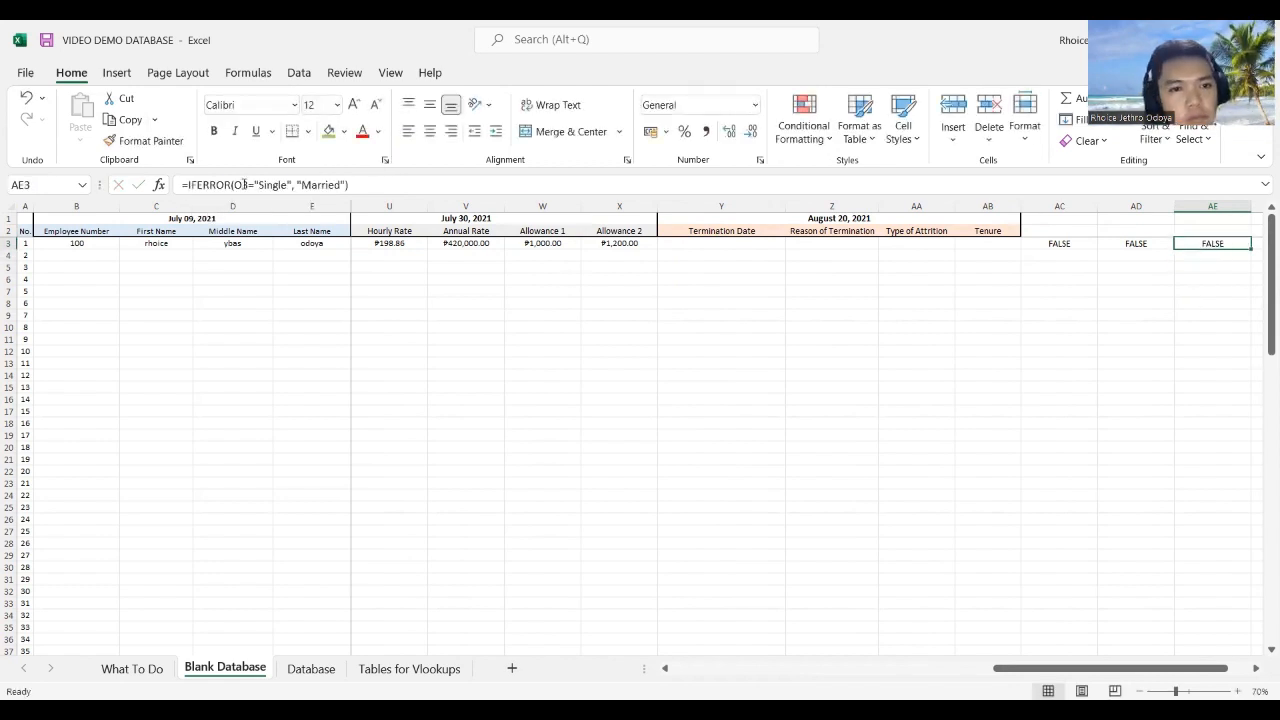
{"action": "left_click", "coordinate": [330, 186]}
{"action": "left_click", "coordinate": [304, 185]}
{"action": "key", "text": "BackSpace"}
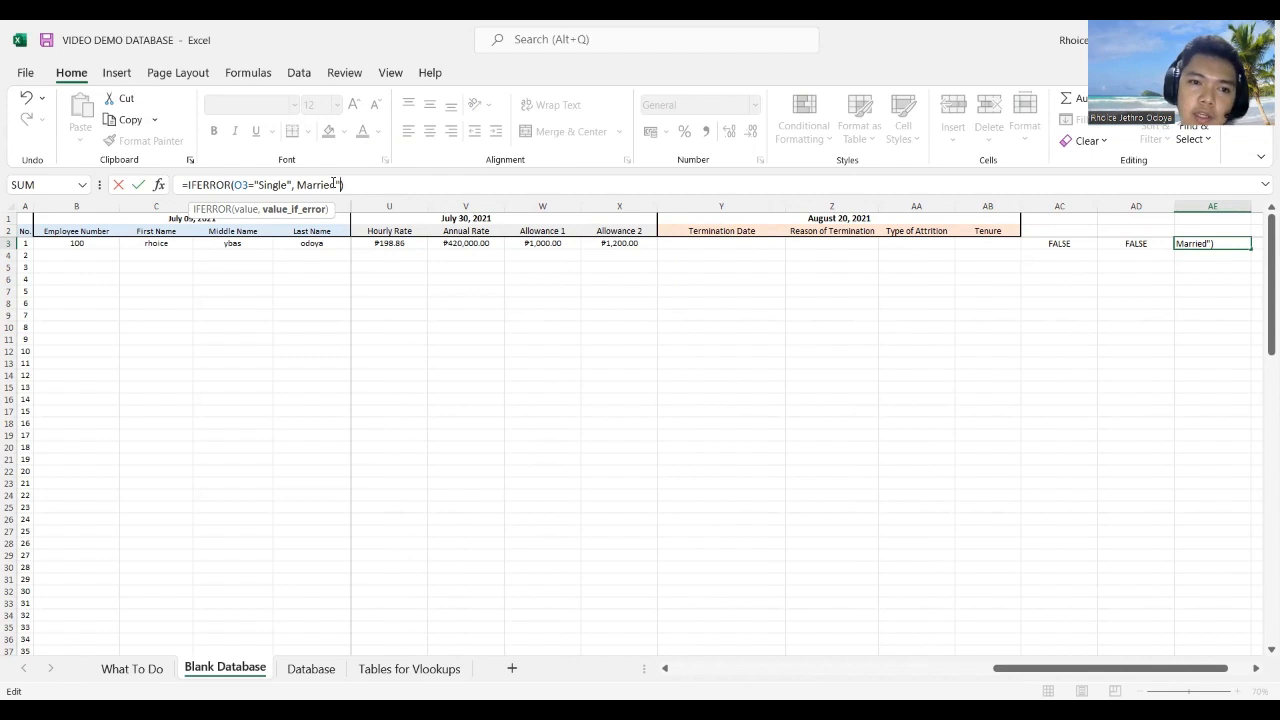
{"action": "key", "text": "Delete"}
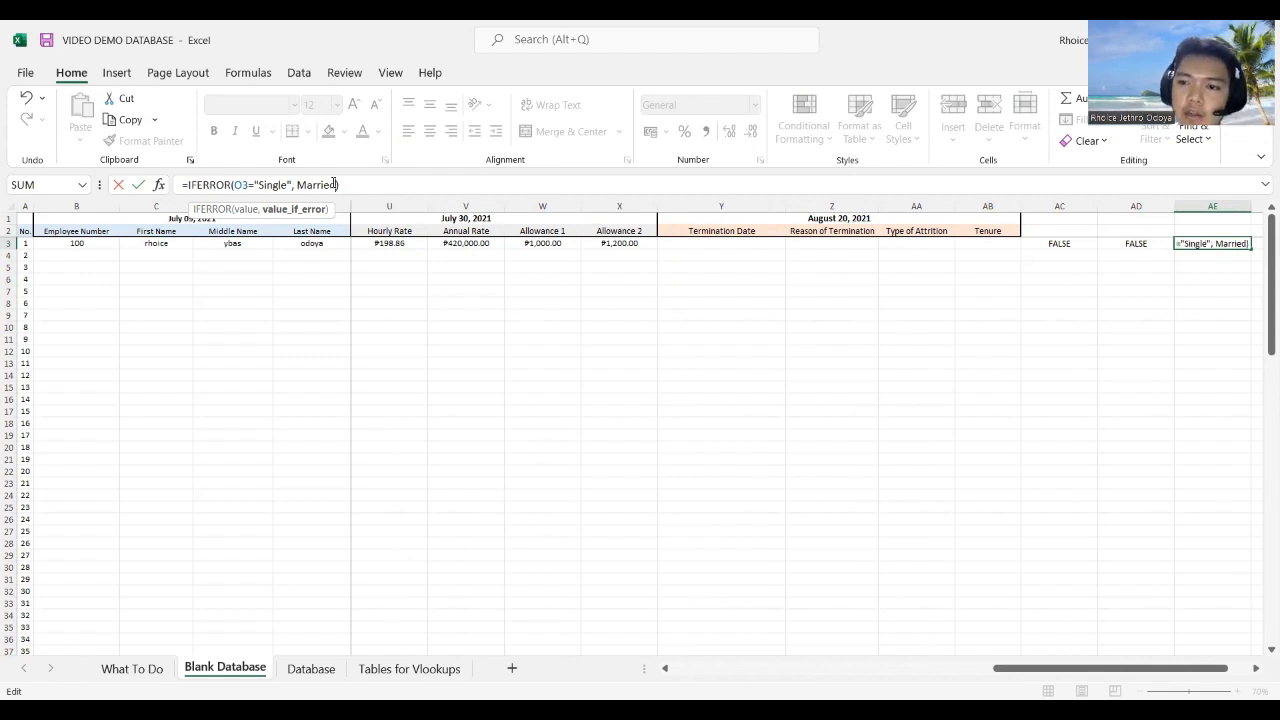
{"action": "left_click", "coordinate": [817, 276]}
{"action": "left_click", "coordinate": [1212, 244]}
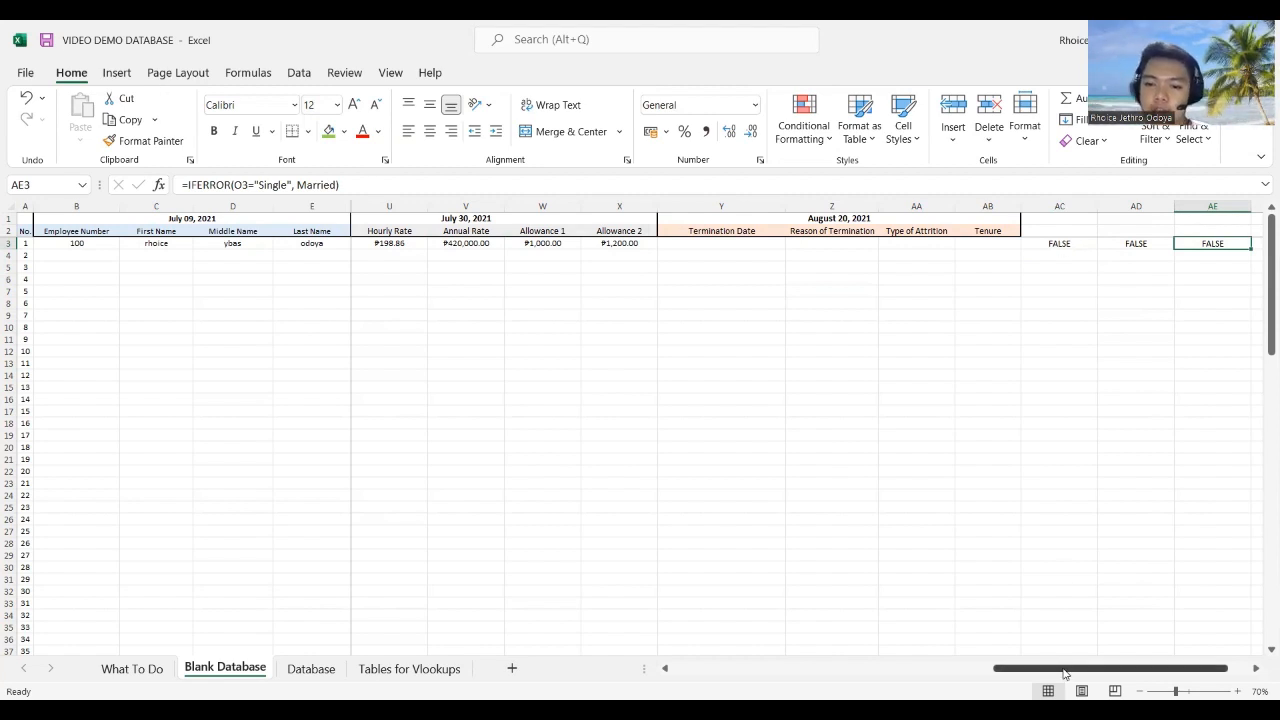
{"action": "mouse_move", "coordinate": [1070, 668]}
{"action": "left_mouse_down"}
{"action": "mouse_move", "coordinate": [567, 669]}
{"action": "mouse_move", "coordinate": [1076, 657]}
{"action": "mouse_move", "coordinate": [1202, 668]}
{"action": "mouse_move", "coordinate": [353, 463]}
{"action": "mouse_move", "coordinate": [965, 563]}
{"action": "mouse_move", "coordinate": [689, 540]}
{"action": "mouse_move", "coordinate": [934, 506]}
{"action": "mouse_move", "coordinate": [1010, 650]}
{"action": "mouse_move", "coordinate": [1106, 670]}
{"action": "mouse_move", "coordinate": [1094, 666]}
{"action": "left_mouse_up"}
{"action": "left_click_drag", "start_coordinate": [975, 643], "coordinate": [1261, 640]}
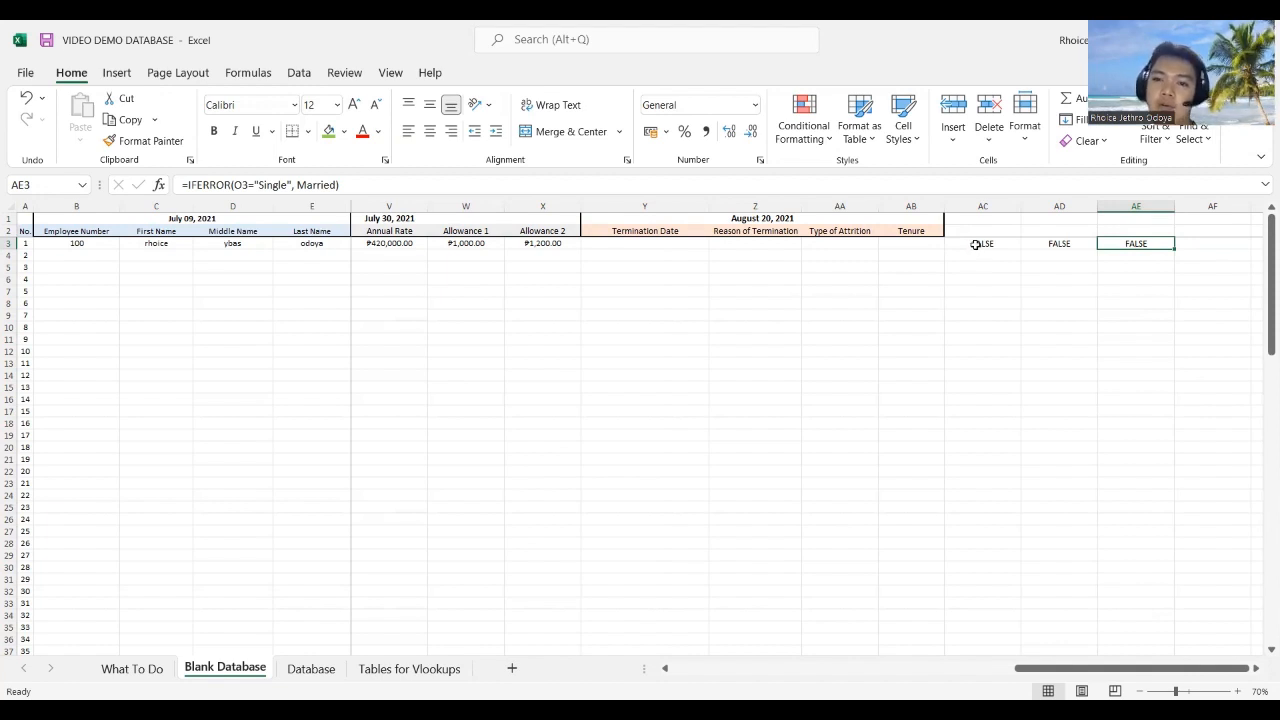
{"action": "left_click", "coordinate": [132, 668]}
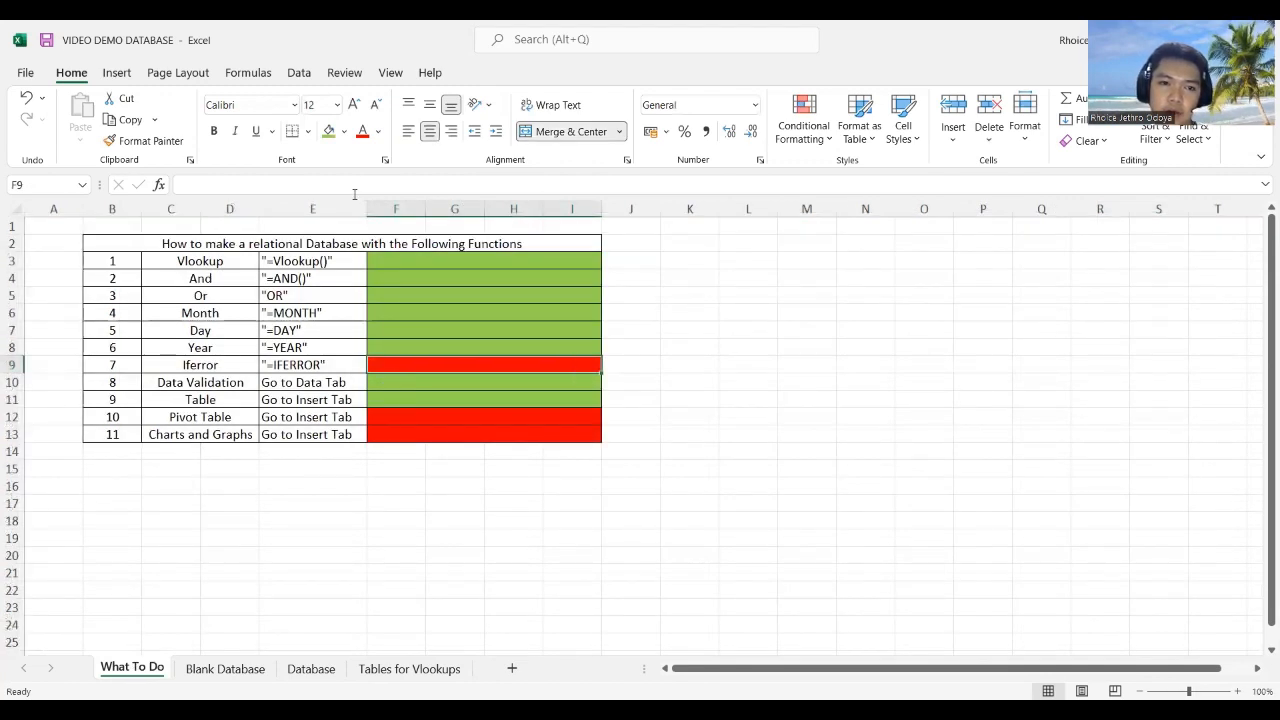
Step: Turn the Iferror checklist row green, then flip between Tables for Vlookups, Database and What To Do
{"action": "left_click", "coordinate": [328, 131]}
{"action": "left_click", "coordinate": [402, 417]}
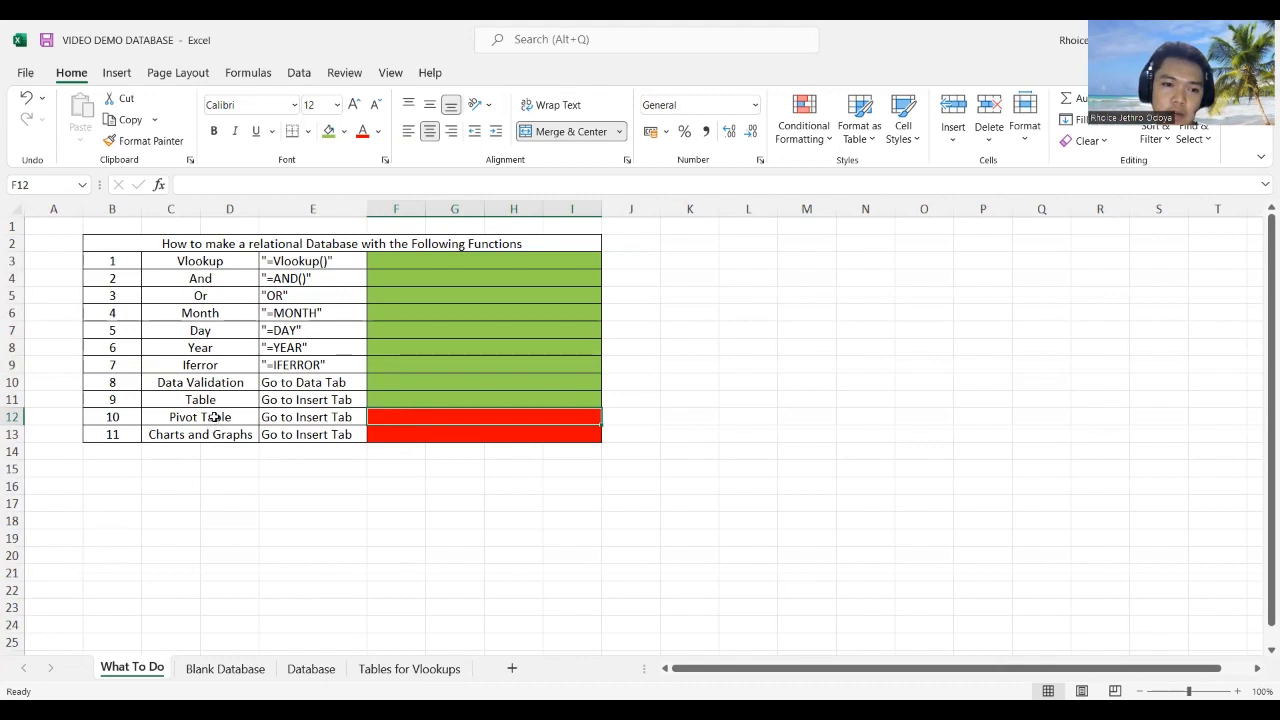
{"action": "left_click", "coordinate": [415, 668]}
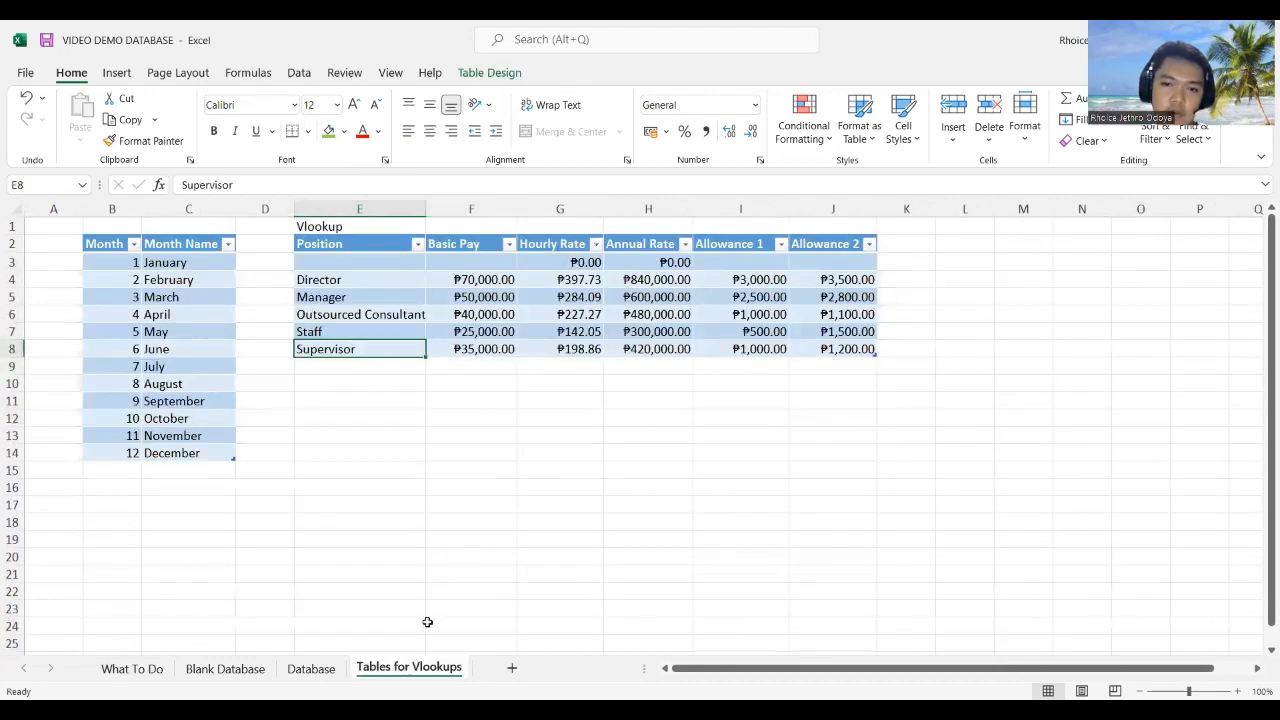
{"action": "left_click", "coordinate": [310, 668]}
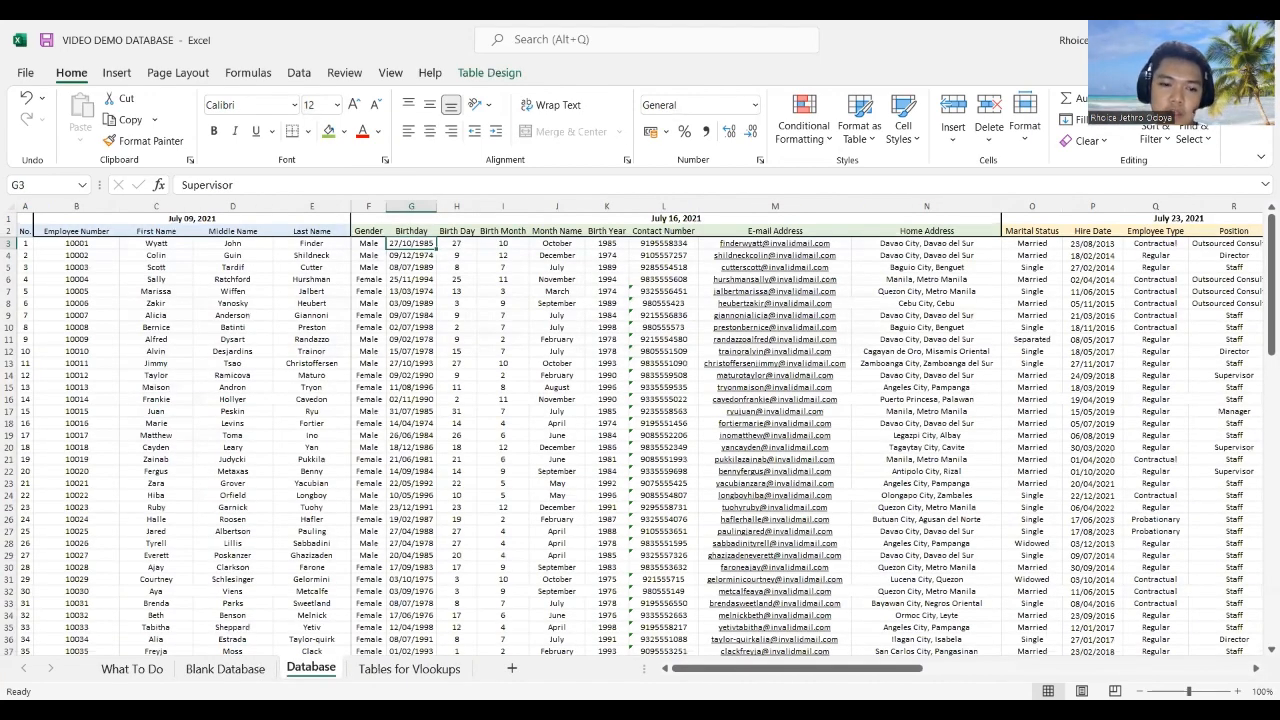
{"action": "left_click", "coordinate": [124, 668]}
{"action": "left_click", "coordinate": [283, 668]}
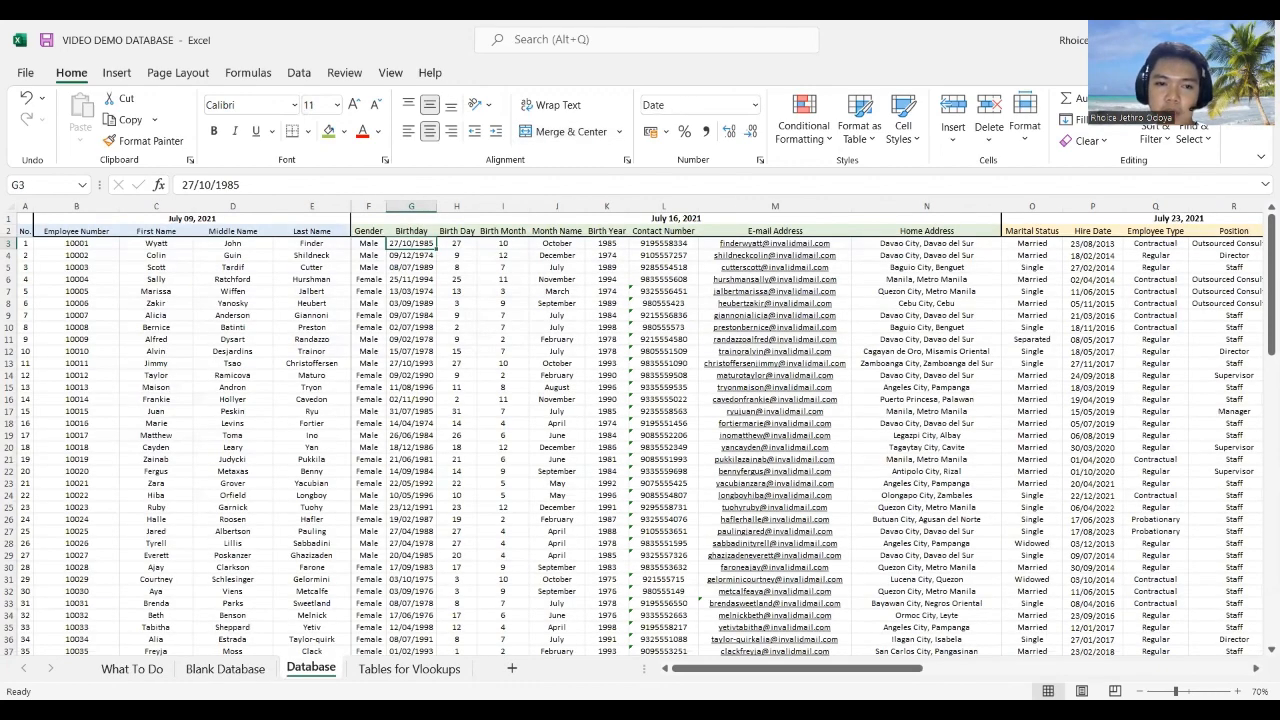
{"action": "left_click", "coordinate": [140, 668]}
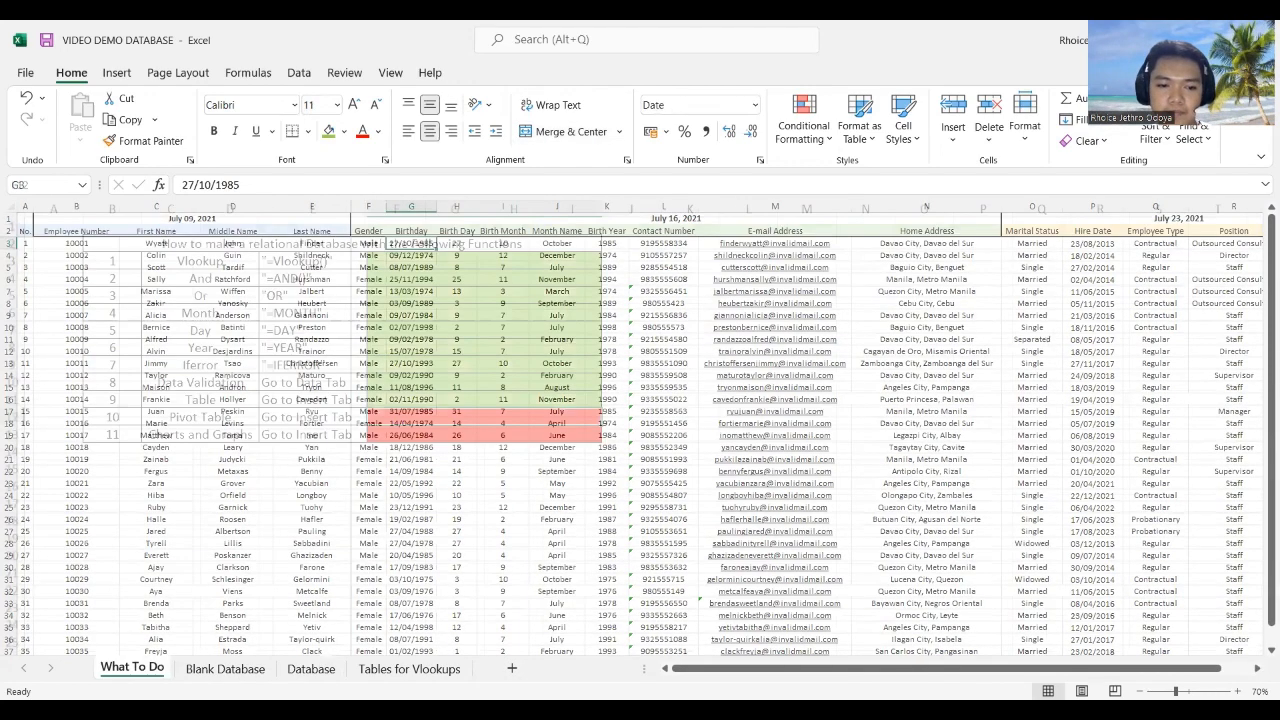
{"action": "left_click", "coordinate": [311, 668]}
Step: Scroll through the Database records and finish with A3, the first record number, selected
{"action": "scroll", "coordinate": [250, 460], "scroll_direction": "down", "scroll_amount": 19}
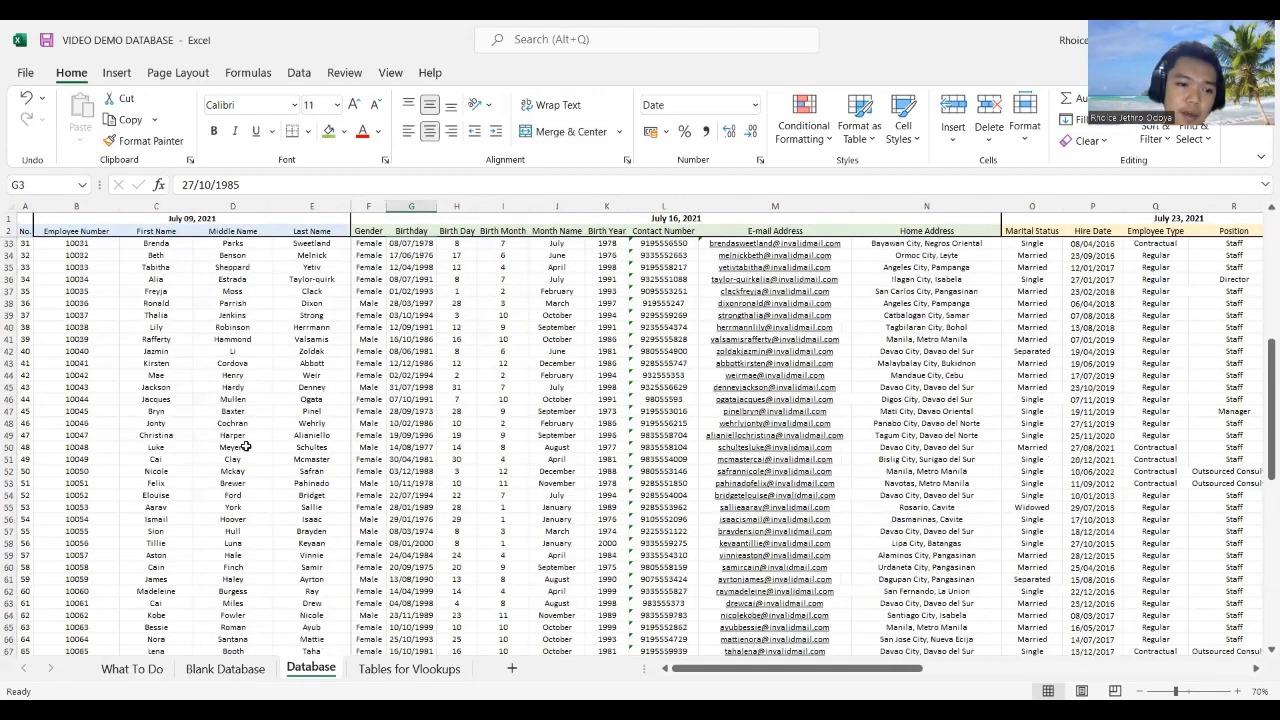
{"action": "scroll", "coordinate": [220, 480], "scroll_direction": "down", "scroll_amount": 6}
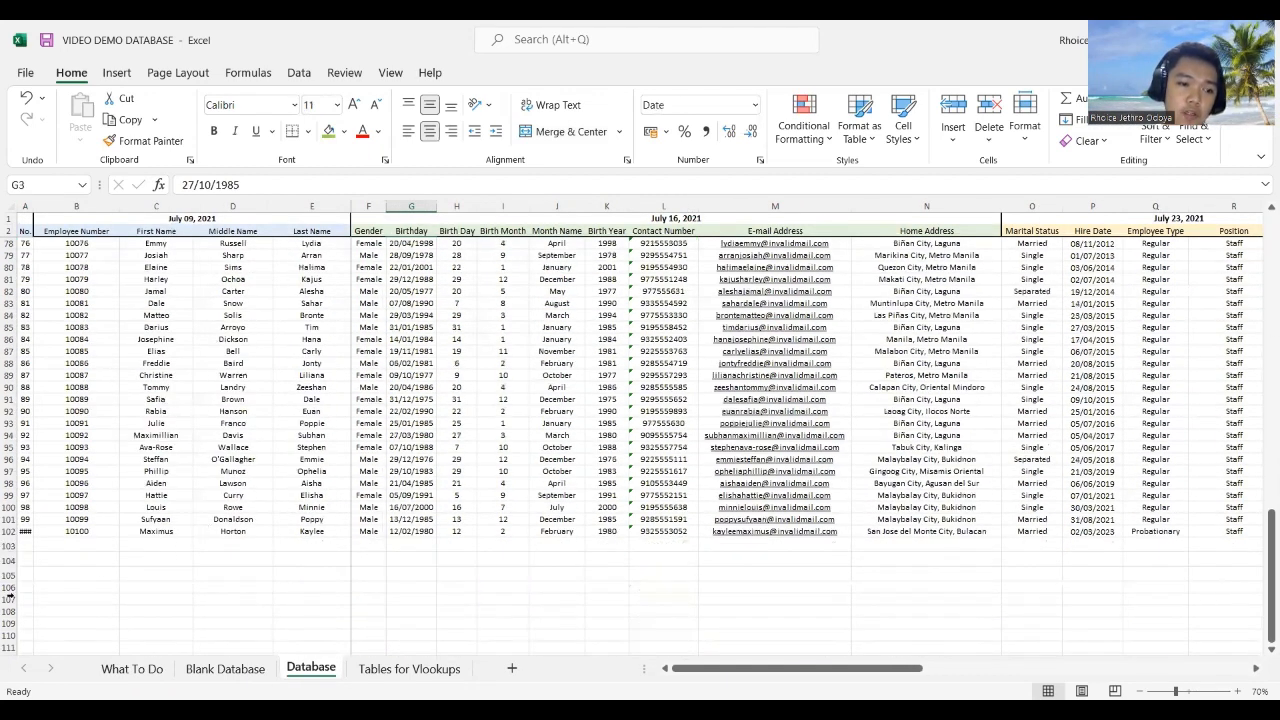
{"action": "left_click", "coordinate": [32, 222]}
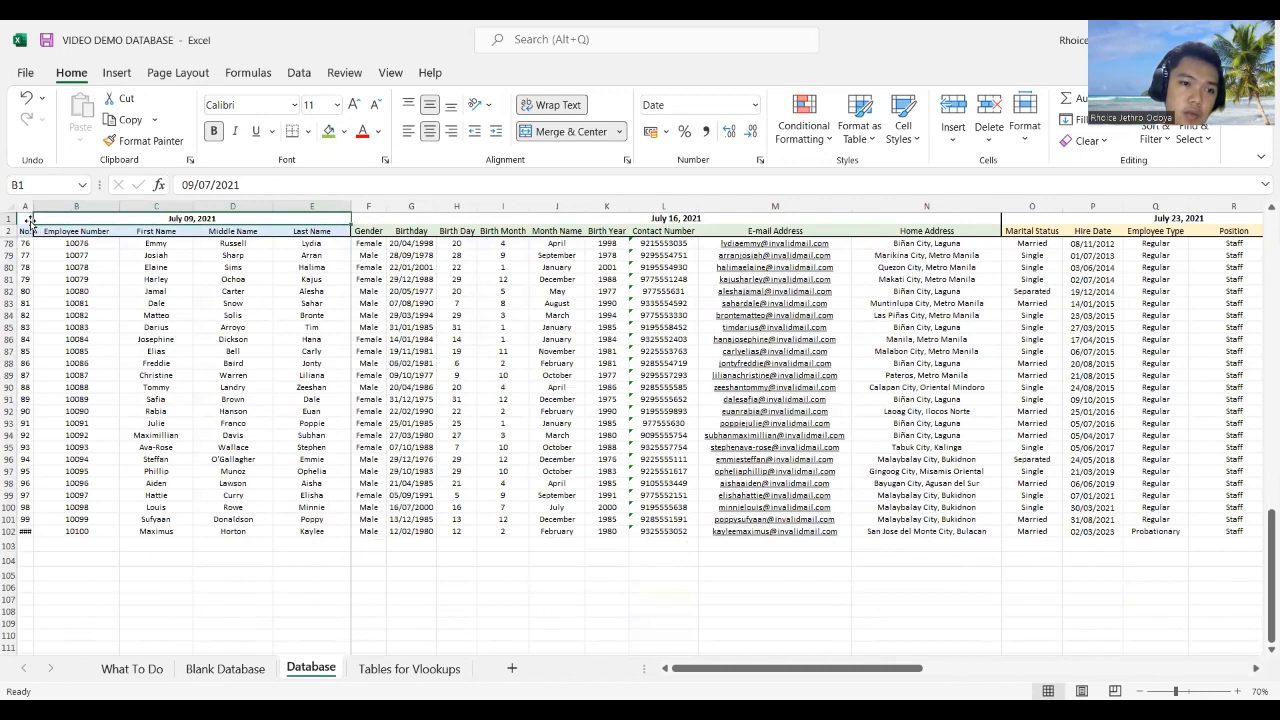
{"action": "scroll", "coordinate": [405, 605], "scroll_direction": "up", "scroll_amount": 10}
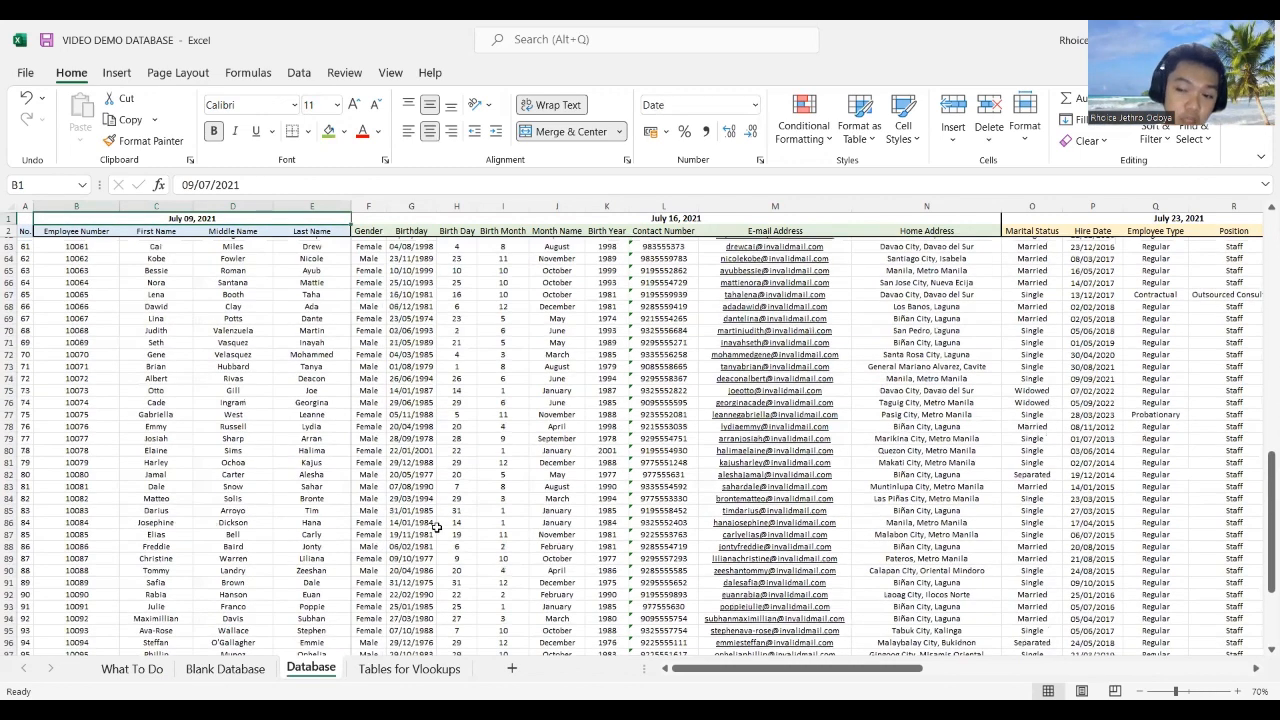
{"action": "scroll", "coordinate": [445, 515], "scroll_direction": "up", "scroll_amount": 11}
{"action": "scroll", "coordinate": [448, 487], "scroll_direction": "up", "scroll_amount": 4}
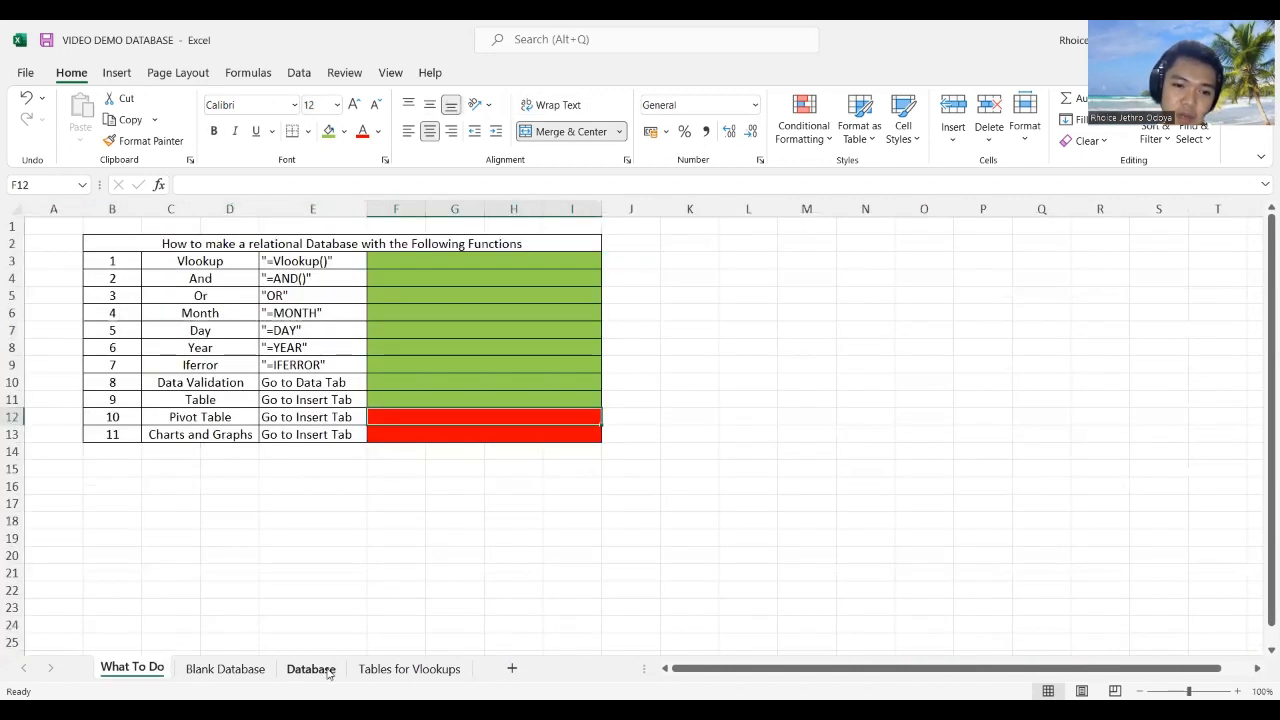
{"action": "left_click", "coordinate": [311, 668]}
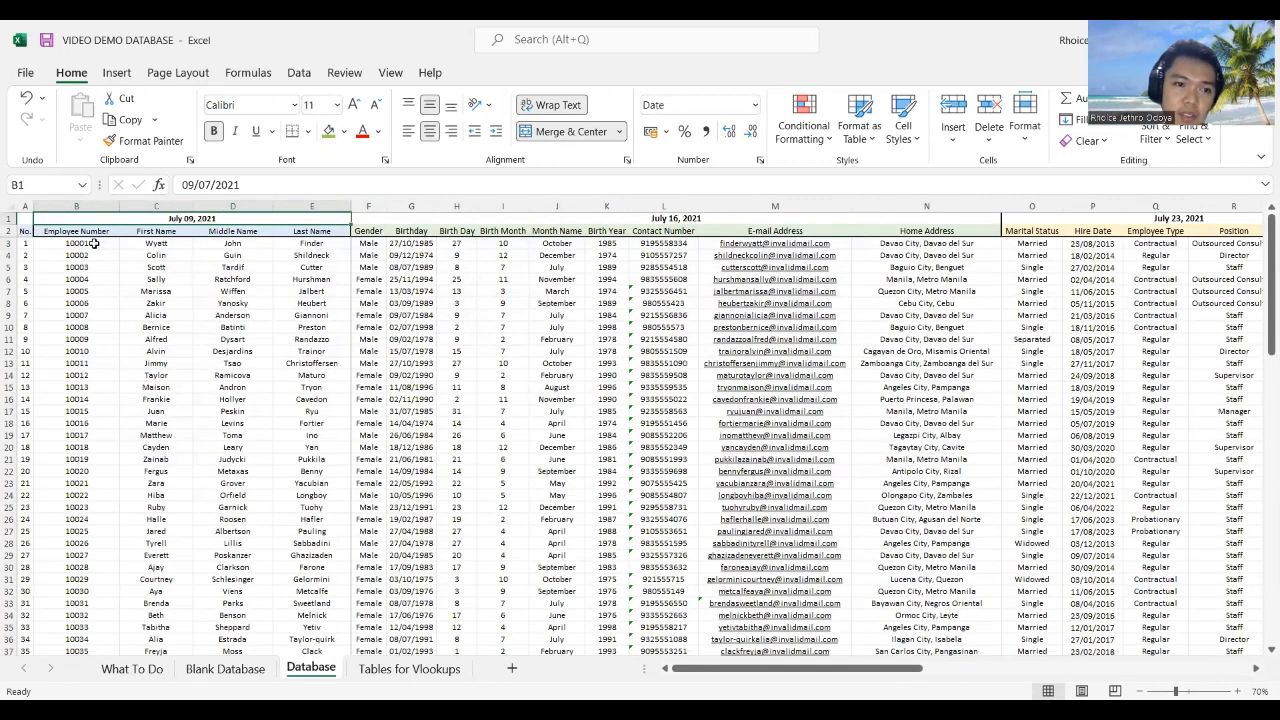
{"action": "left_click", "coordinate": [26, 242]}
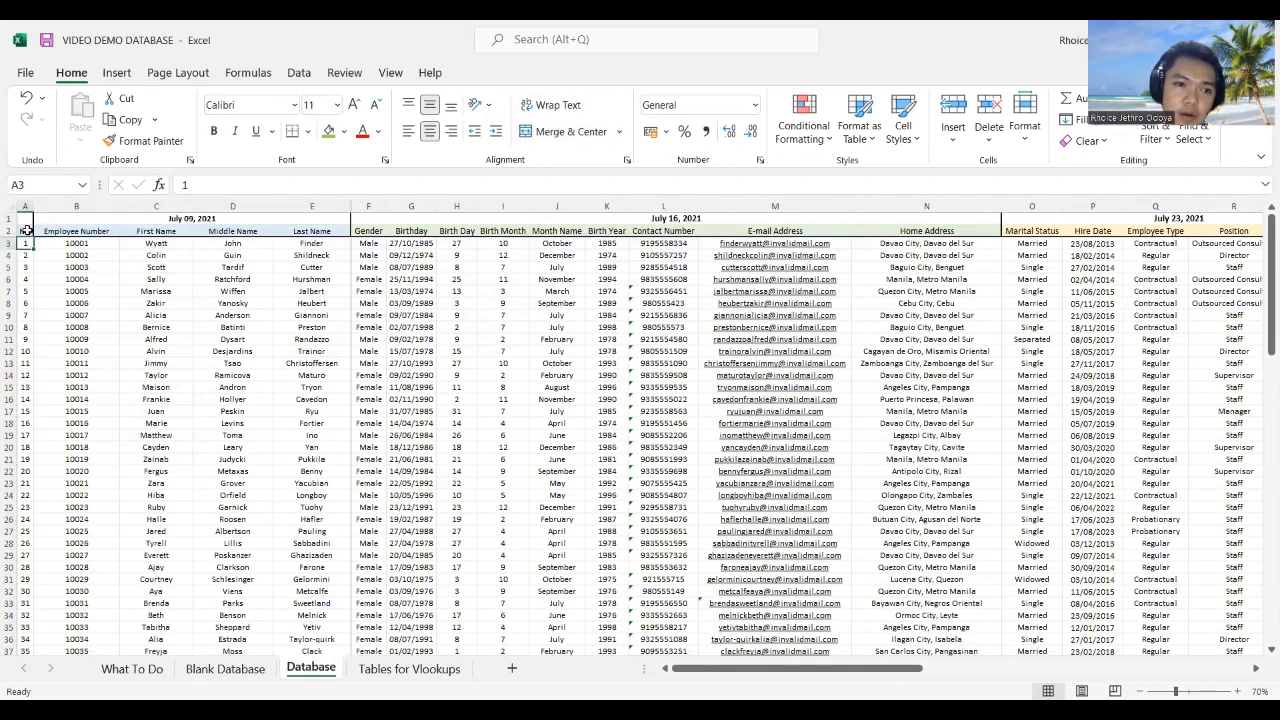
Step: Select the employee data range A2:AA102 on the Database sheet
{"action": "left_click", "coordinate": [25, 231]}
{"action": "left_click_drag", "start_coordinate": [868, 668], "coordinate": [870, 668]}
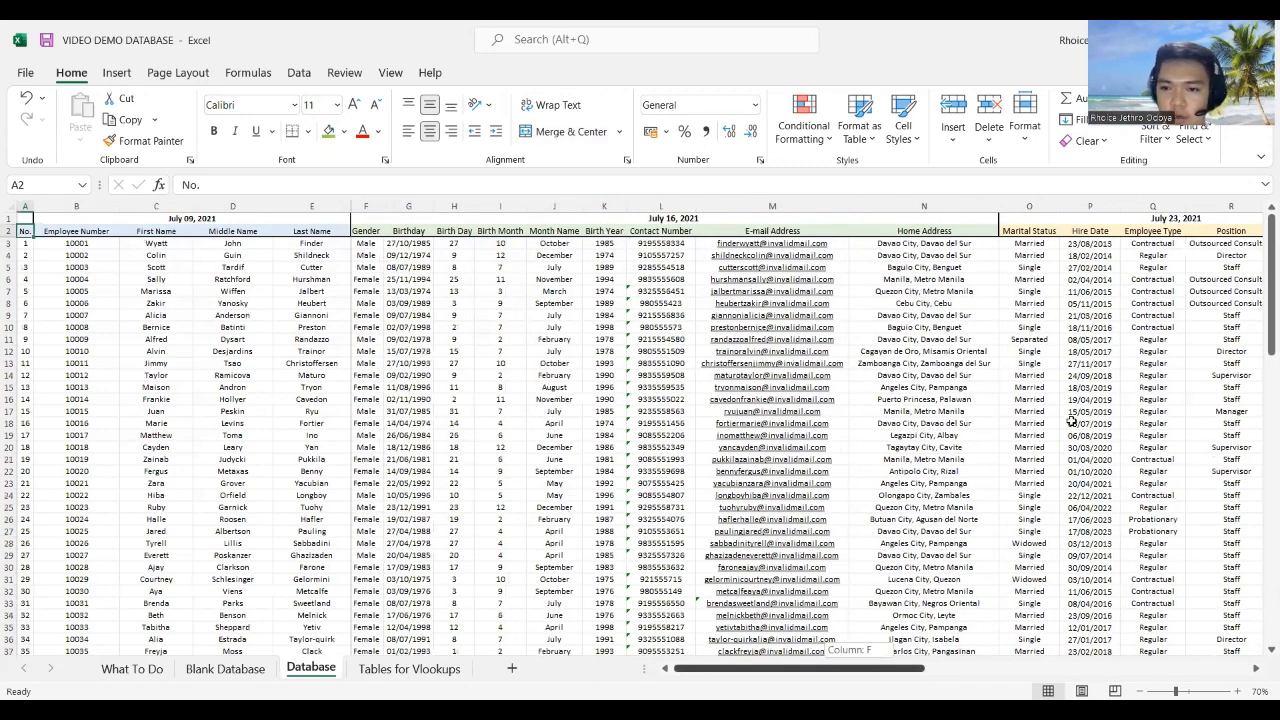
{"action": "scroll", "coordinate": [1054, 512], "scroll_direction": "down", "scroll_amount": 8}
{"action": "scroll", "coordinate": [1054, 512], "scroll_direction": "down", "scroll_amount": 17}
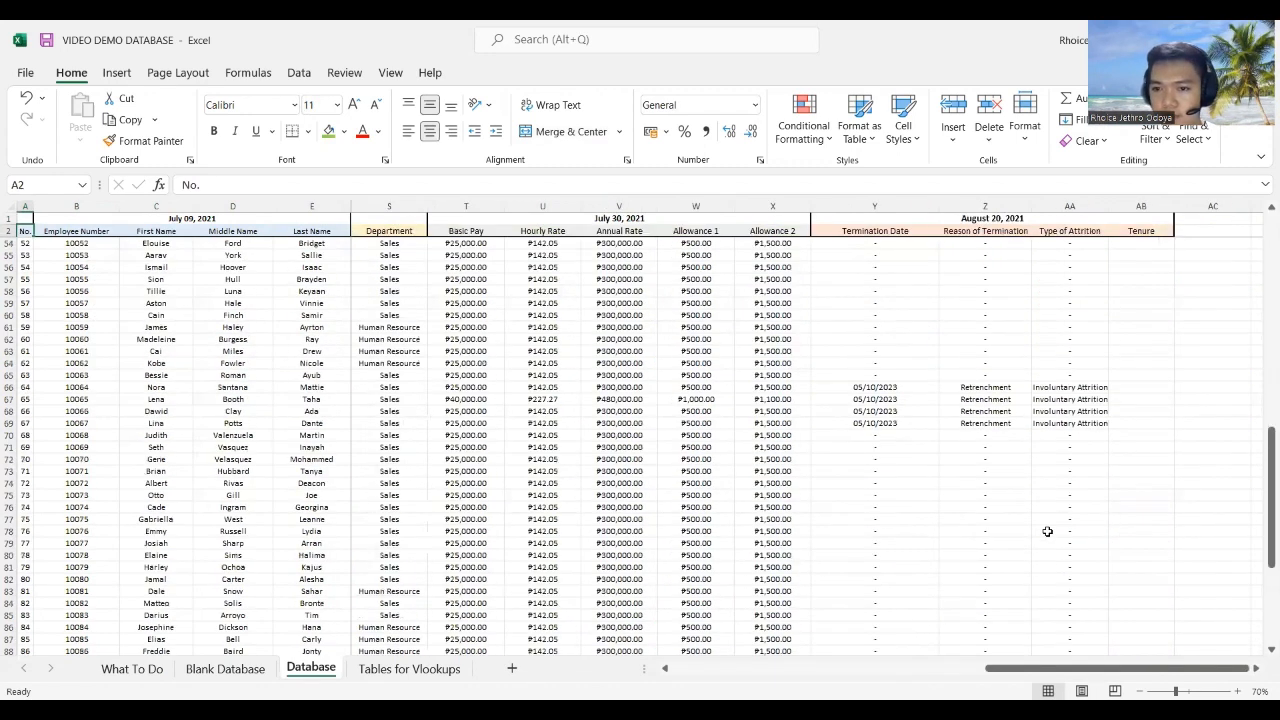
{"action": "left_click", "coordinate": [1078, 529], "text": "shift"}
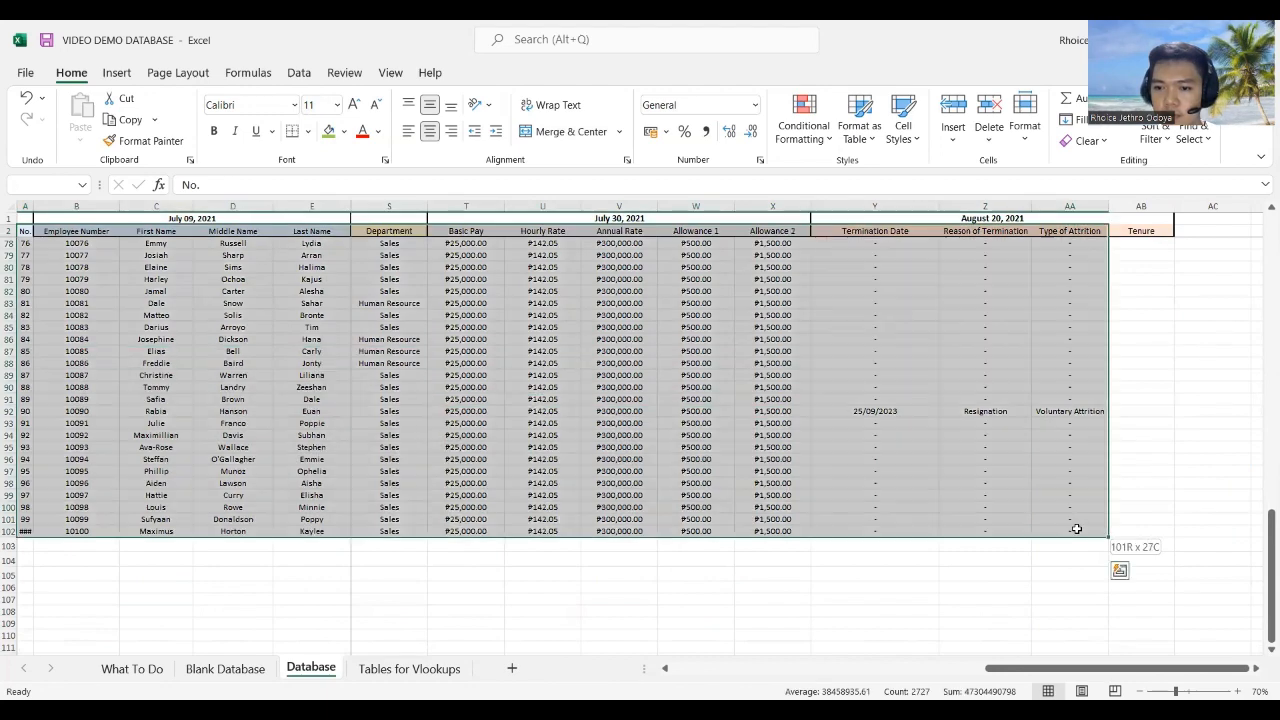
{"action": "left_click_drag", "start_coordinate": [1069, 672], "coordinate": [885, 668]}
{"action": "scroll", "coordinate": [771, 523], "scroll_direction": "right", "scroll_amount": 3}
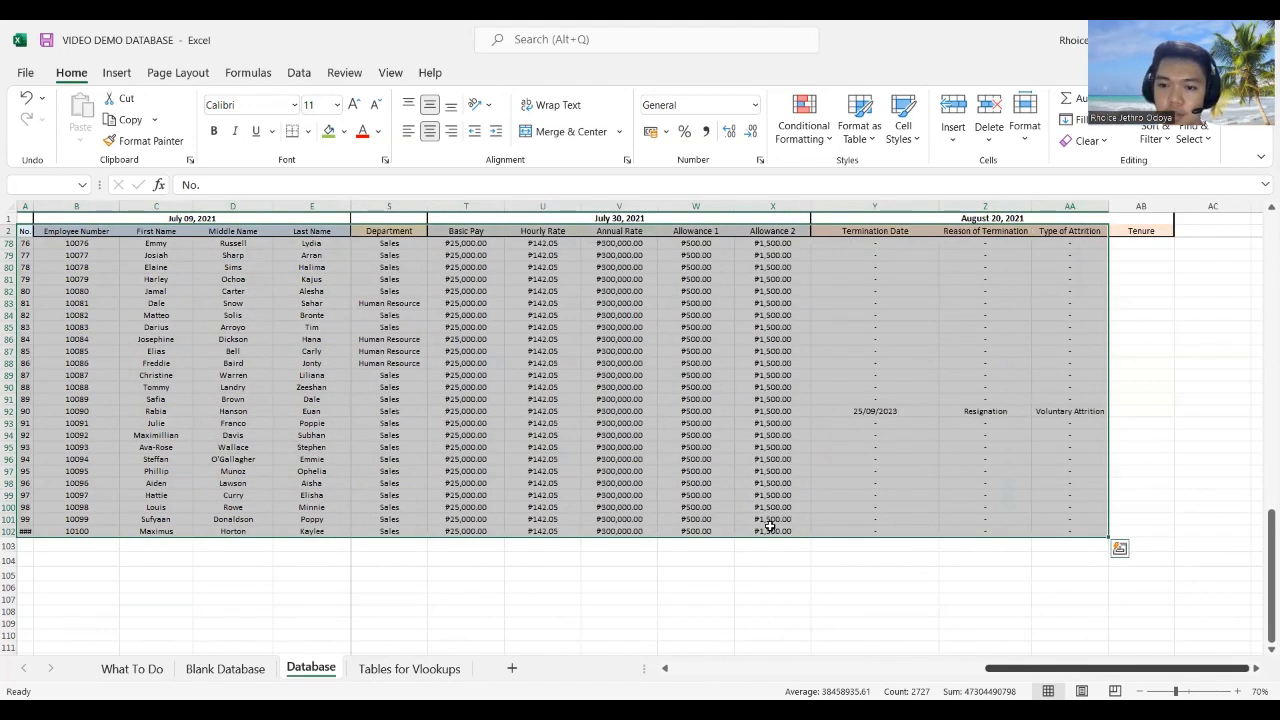
{"action": "scroll", "coordinate": [671, 523], "scroll_direction": "up", "scroll_amount": 9}
Step: Insert a PivotTable From Table/Range, keeping New Worksheet as the destination
{"action": "left_click", "coordinate": [120, 75]}
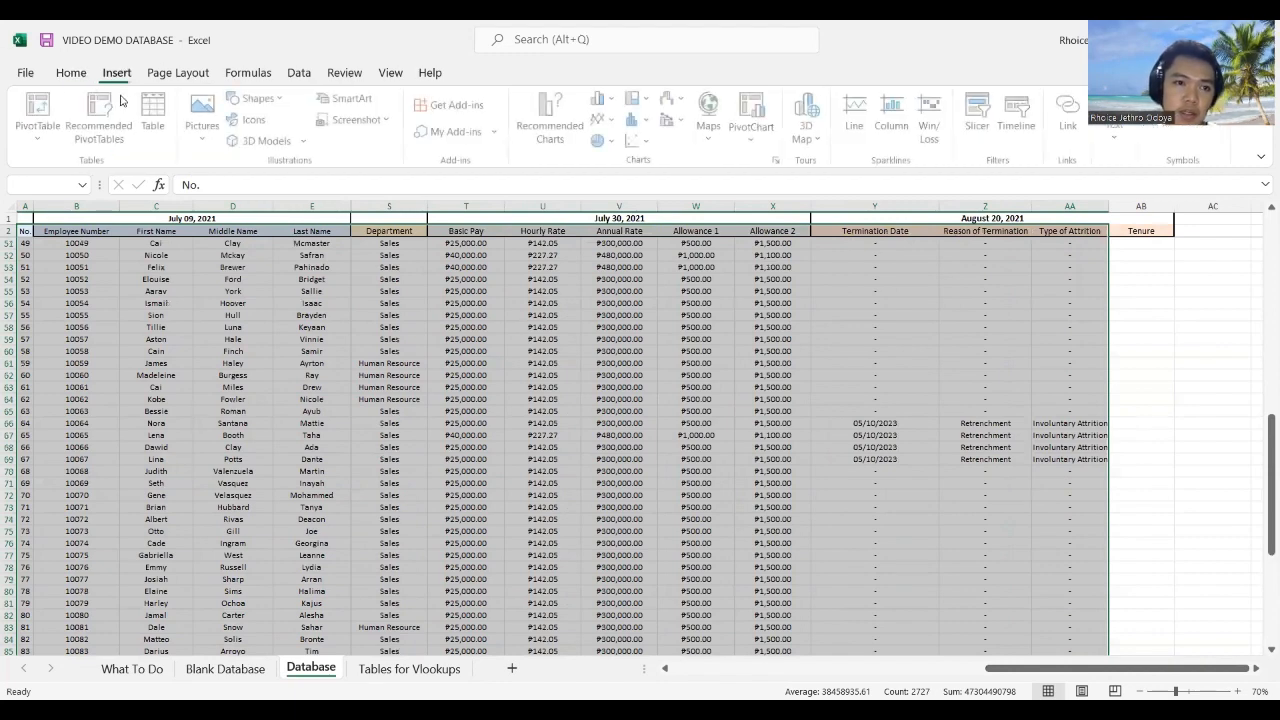
{"action": "left_click", "coordinate": [38, 135]}
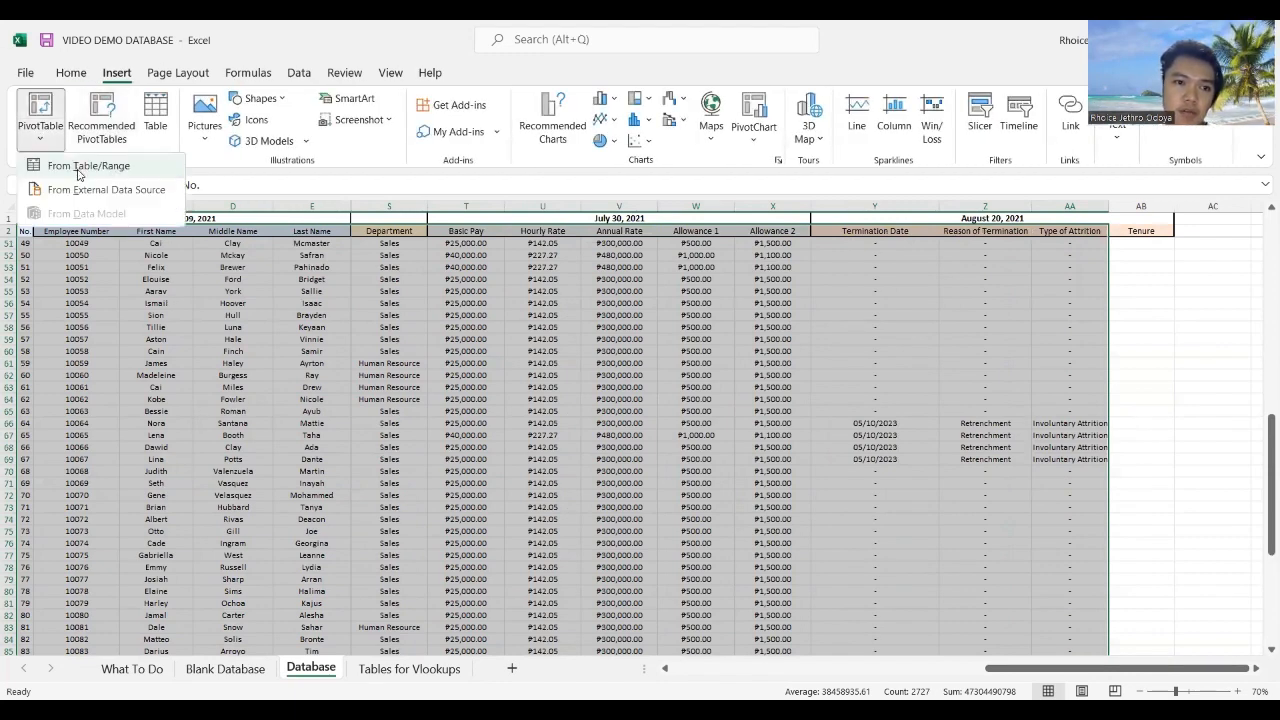
{"action": "left_click", "coordinate": [78, 166]}
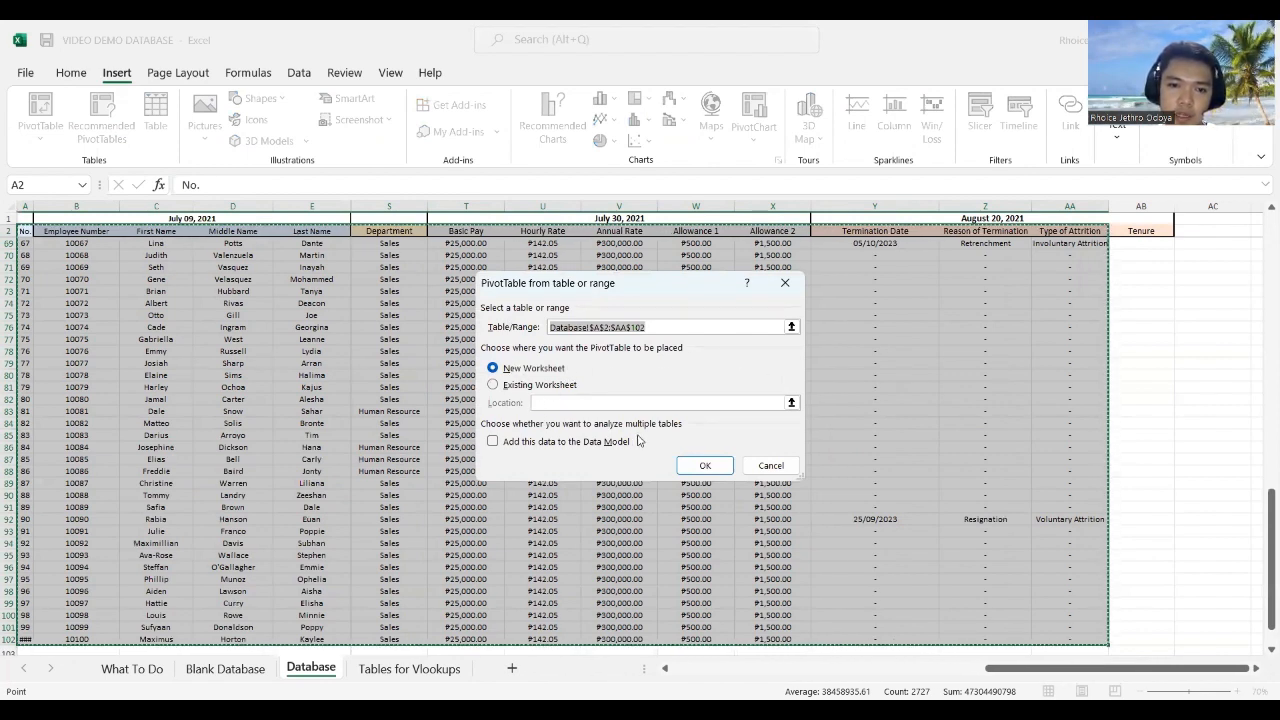
{"action": "left_click", "coordinate": [700, 468]}
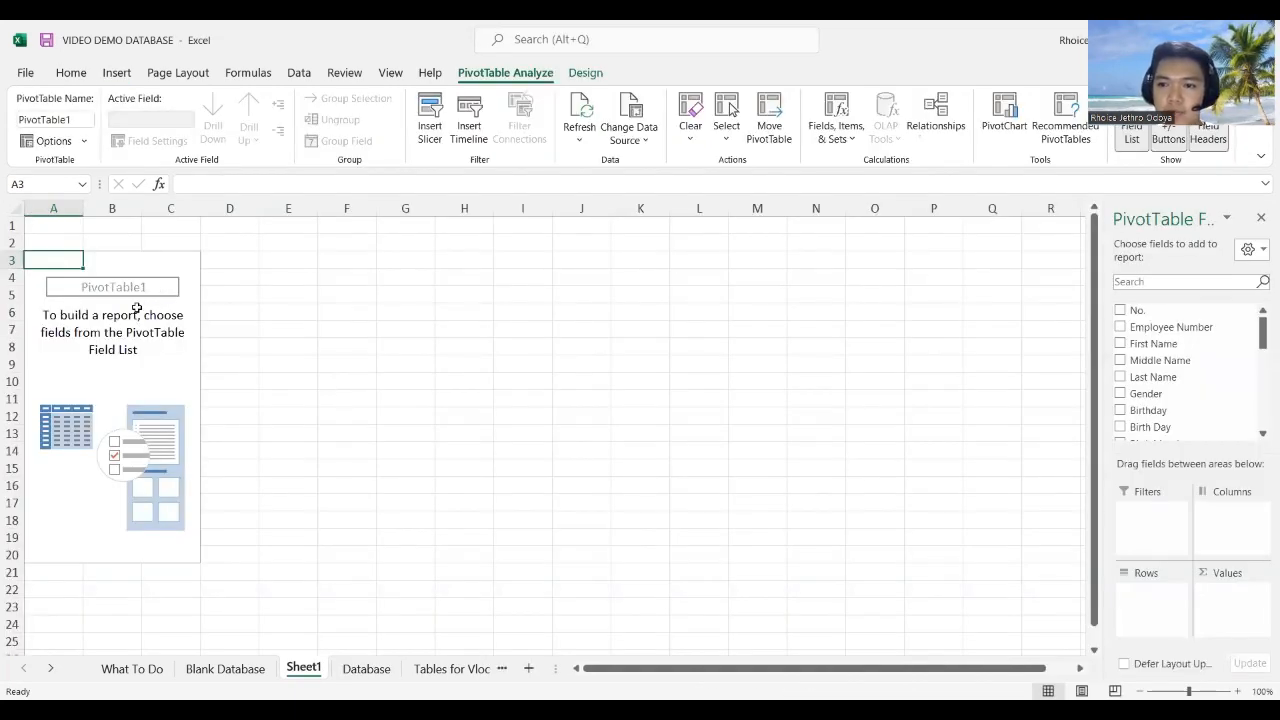
Step: Tick Classic PivotTable layout on the Display tab of PivotTable Options and apply it
{"action": "right_click", "coordinate": [56, 262]}
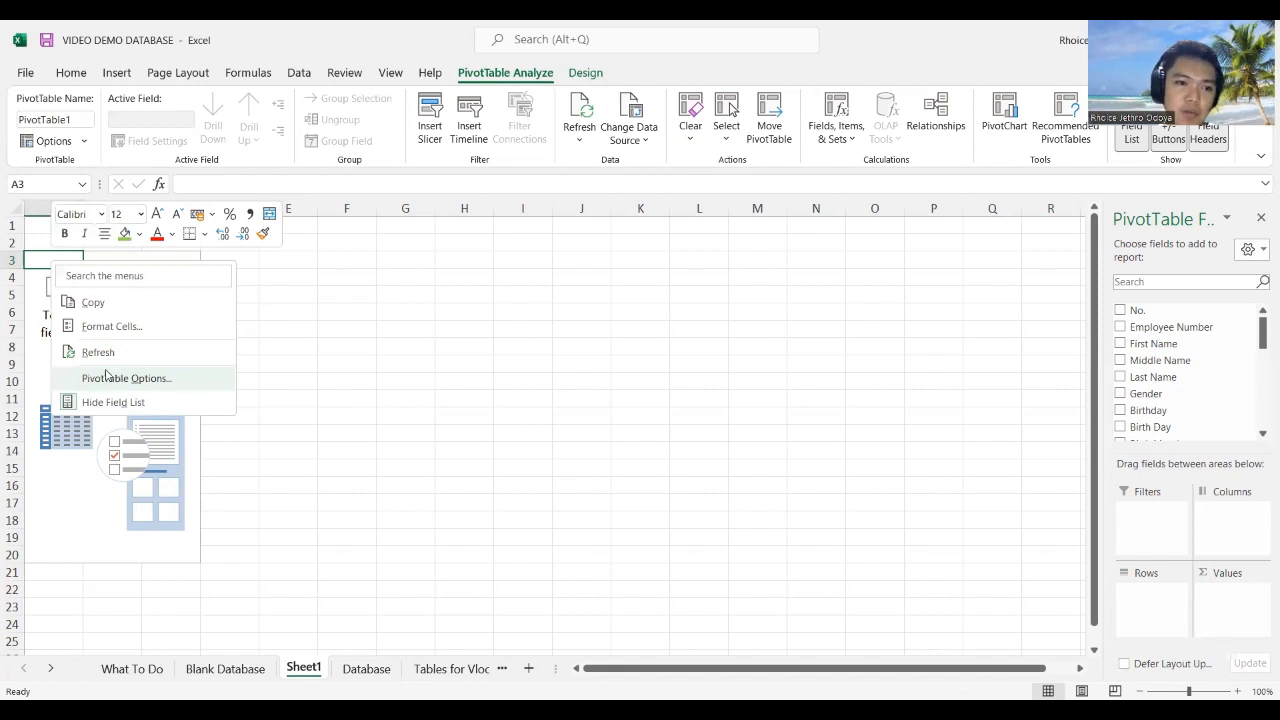
{"action": "left_click", "coordinate": [116, 378]}
{"action": "left_click", "coordinate": [195, 213]}
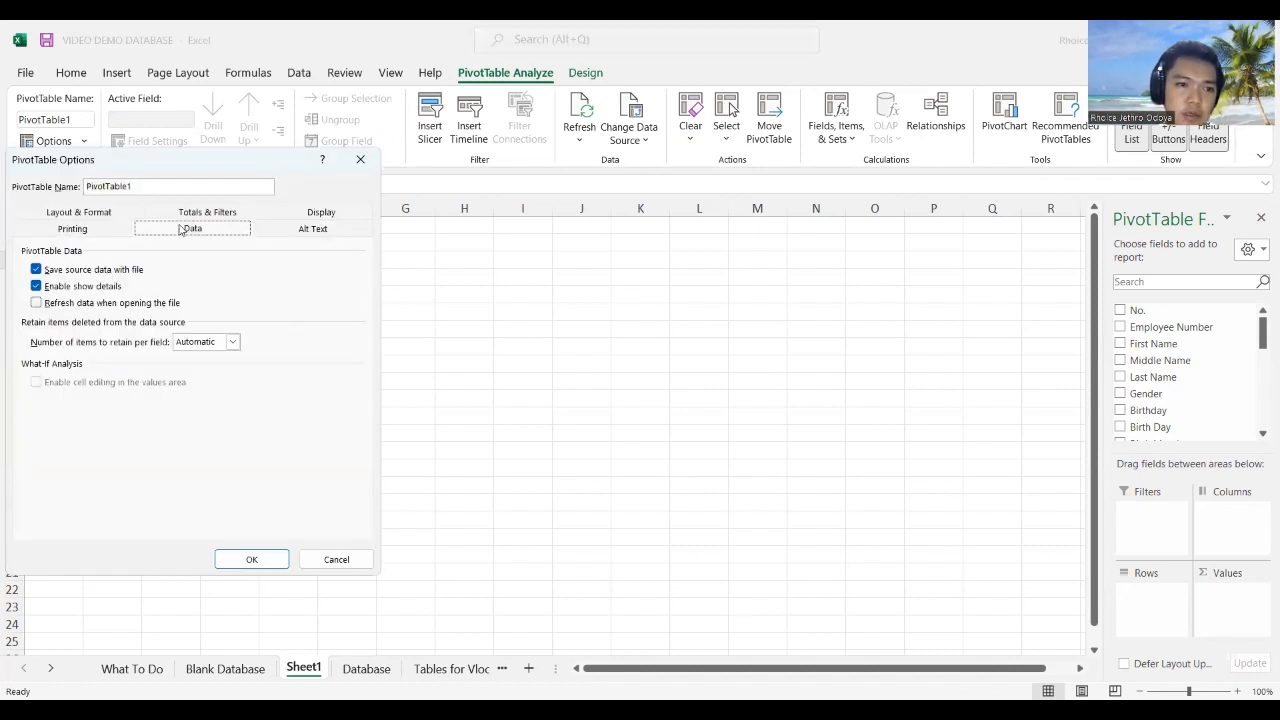
{"action": "left_click", "coordinate": [95, 220]}
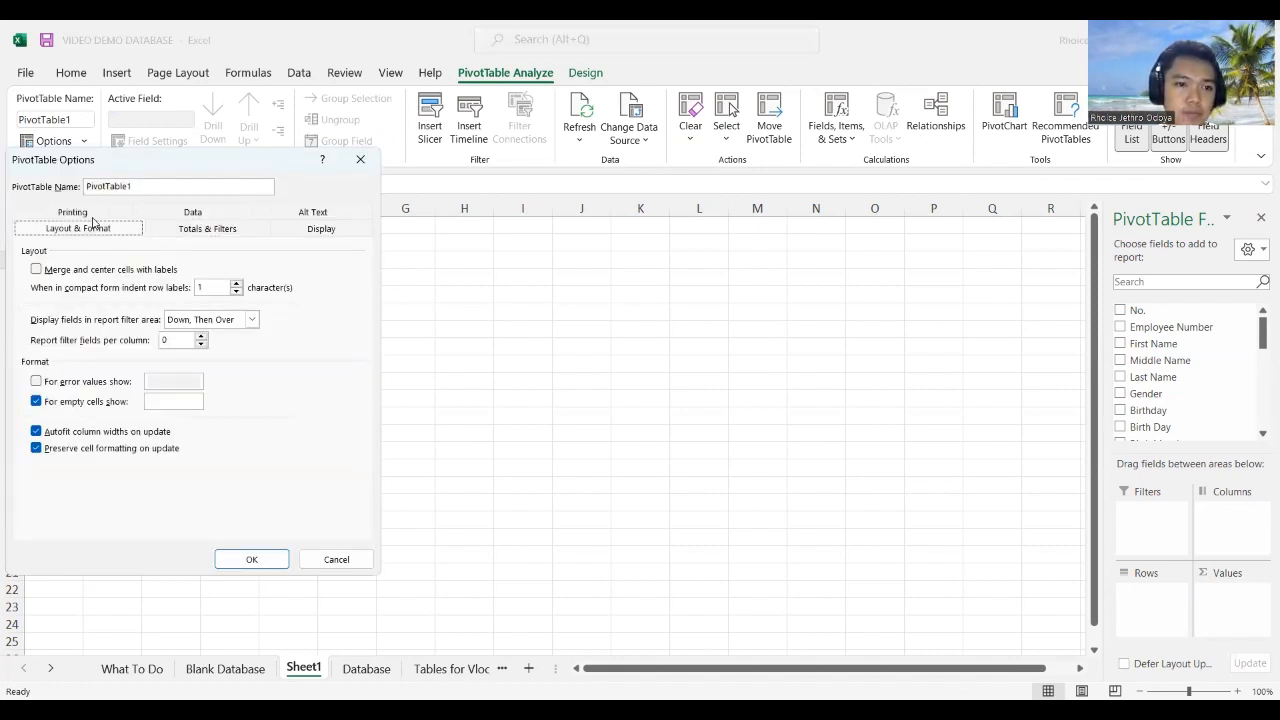
{"action": "left_click", "coordinate": [92, 216]}
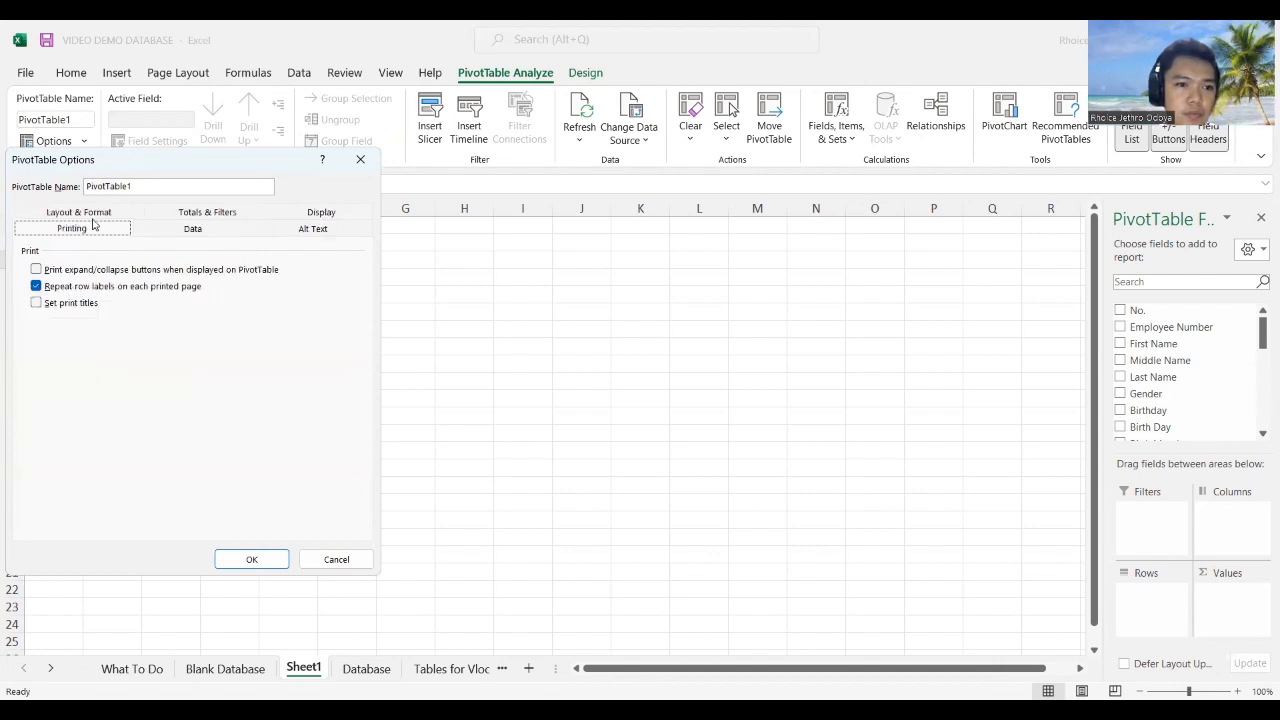
{"action": "left_click", "coordinate": [312, 213]}
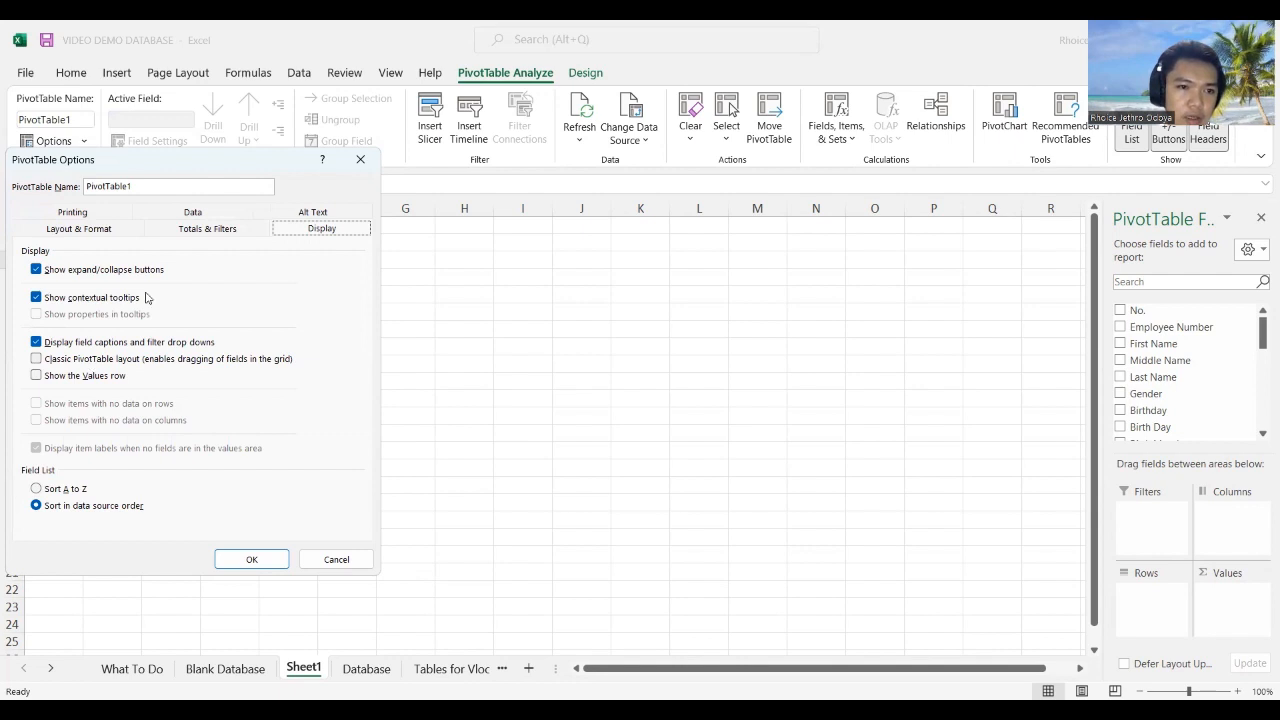
{"action": "left_click", "coordinate": [106, 359]}
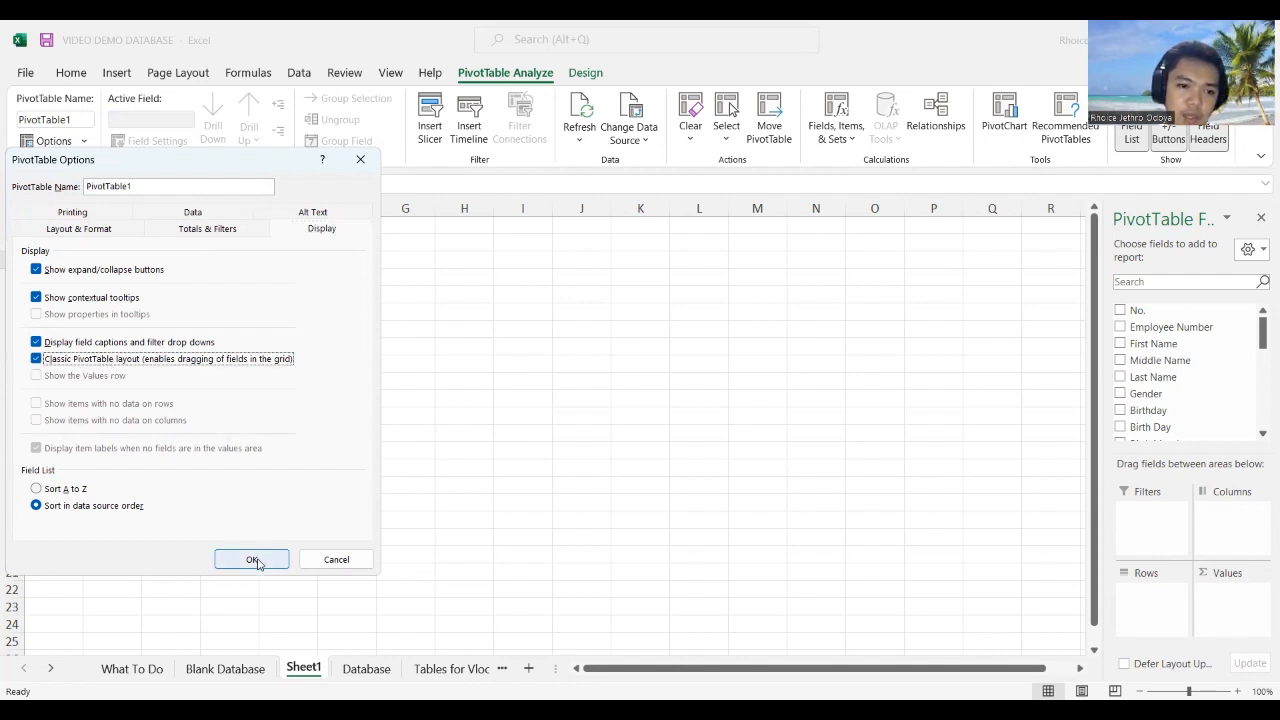
{"action": "left_click", "coordinate": [255, 561]}
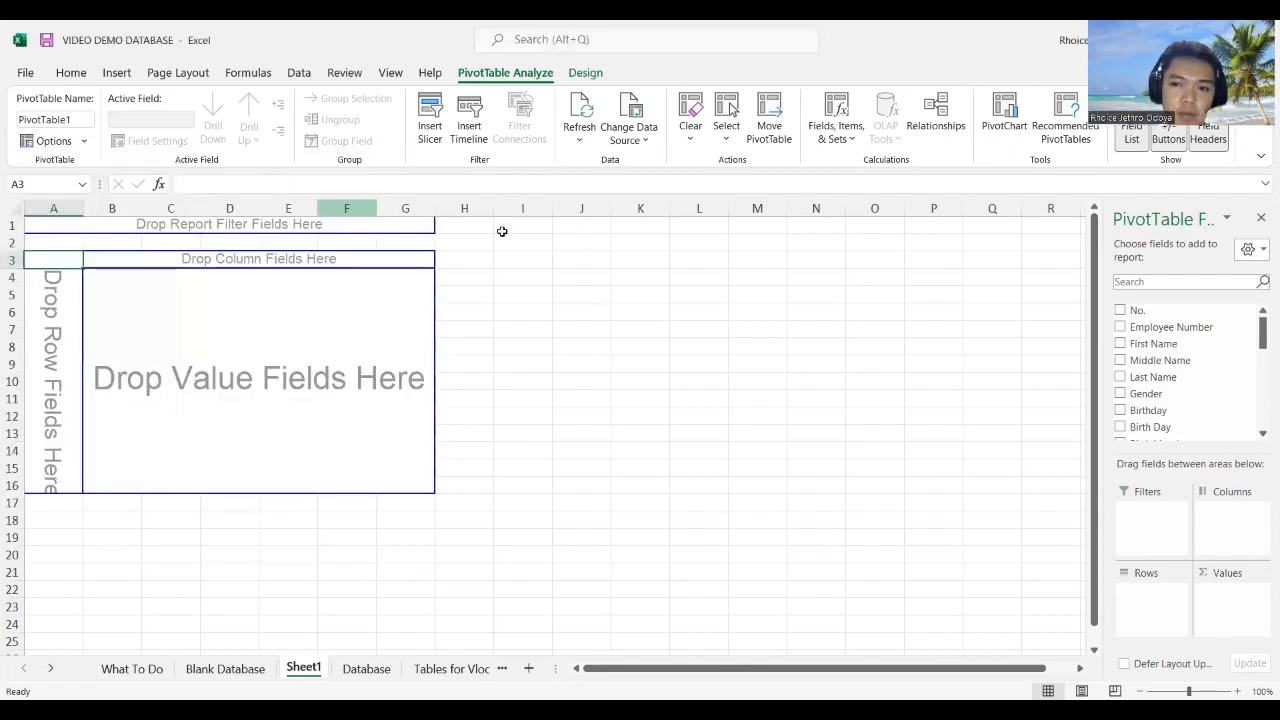
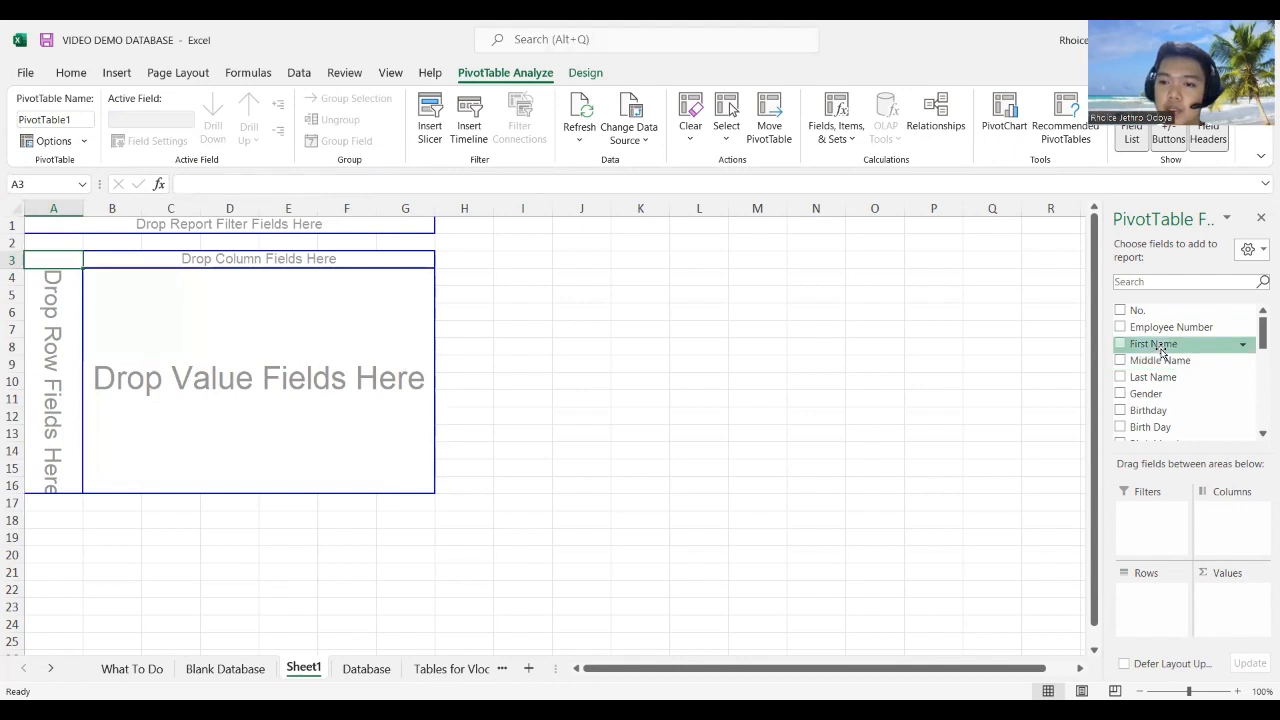
Step: List each Employee Number as a pivot row, after trying and undoing Birthday in Columns
{"action": "scroll", "coordinate": [1173, 404], "scroll_direction": "down", "scroll_amount": 1}
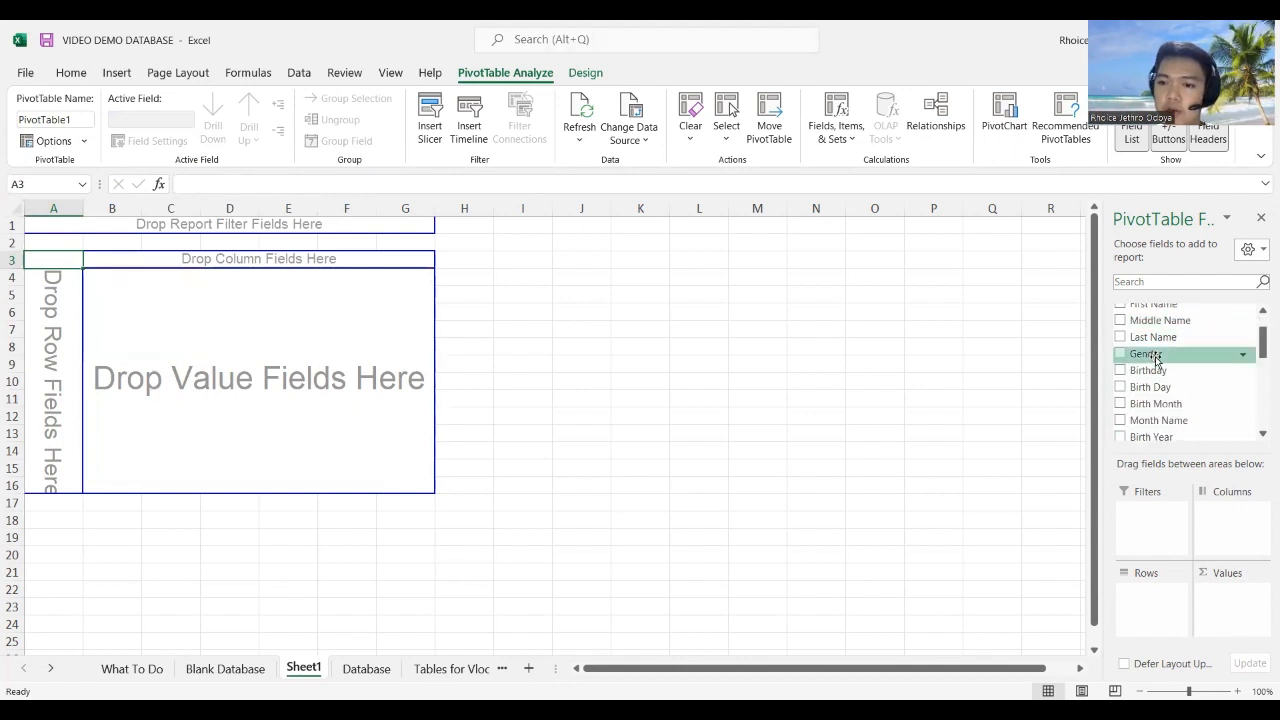
{"action": "left_click_drag", "start_coordinate": [1157, 371], "coordinate": [172, 258]}
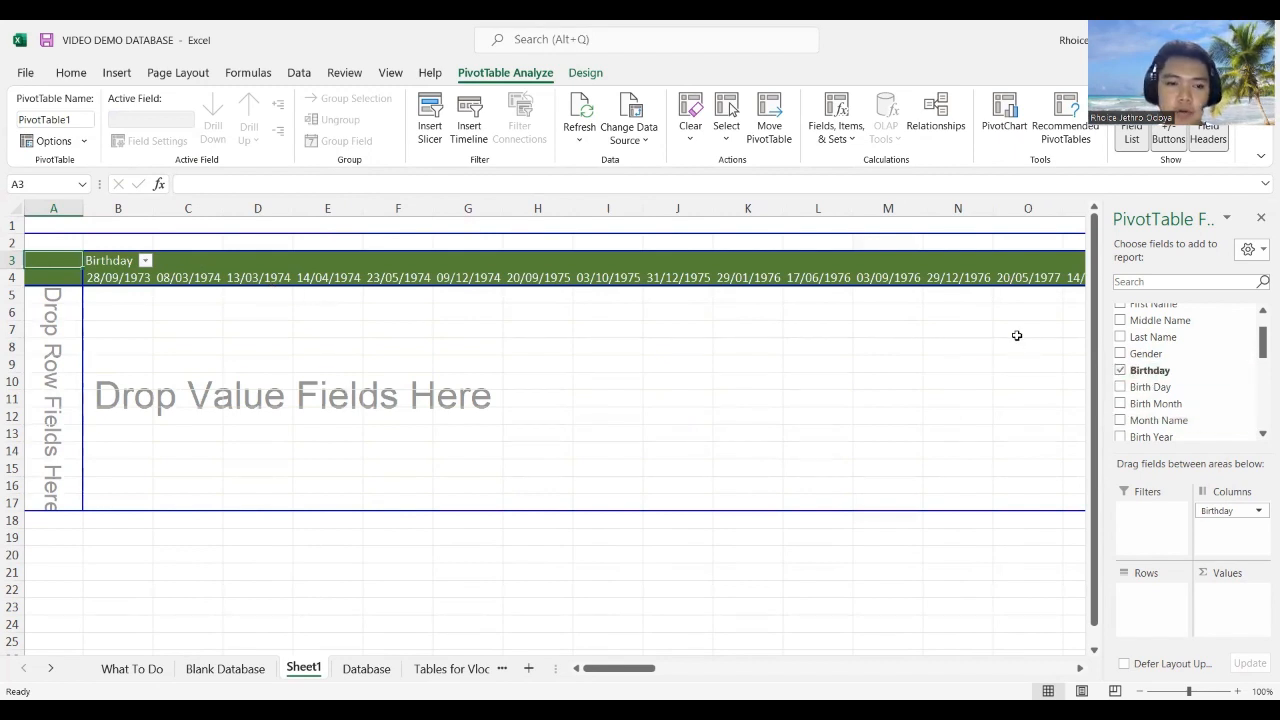
{"action": "key", "text": "ctrl+z"}
{"action": "scroll", "coordinate": [1177, 406], "scroll_direction": "down", "scroll_amount": 2}
{"action": "scroll", "coordinate": [1178, 380], "scroll_direction": "up", "scroll_amount": 3}
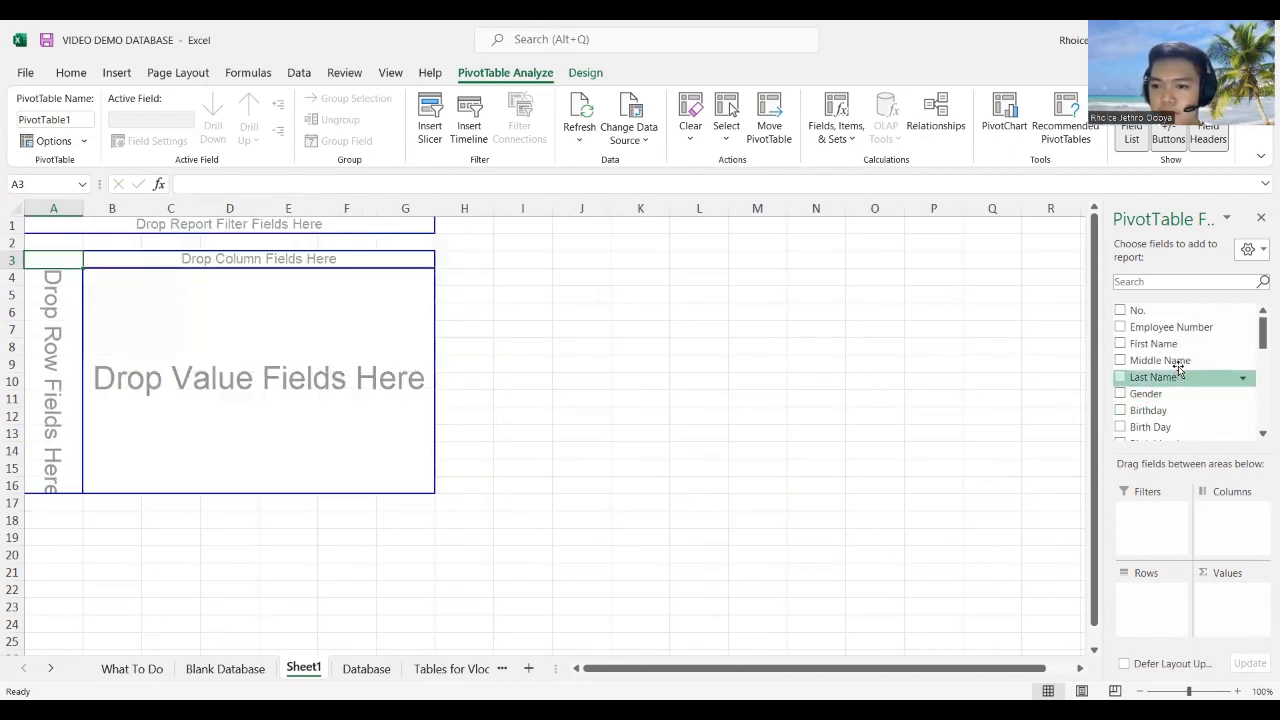
{"action": "left_click_drag", "start_coordinate": [1175, 325], "coordinate": [50, 349]}
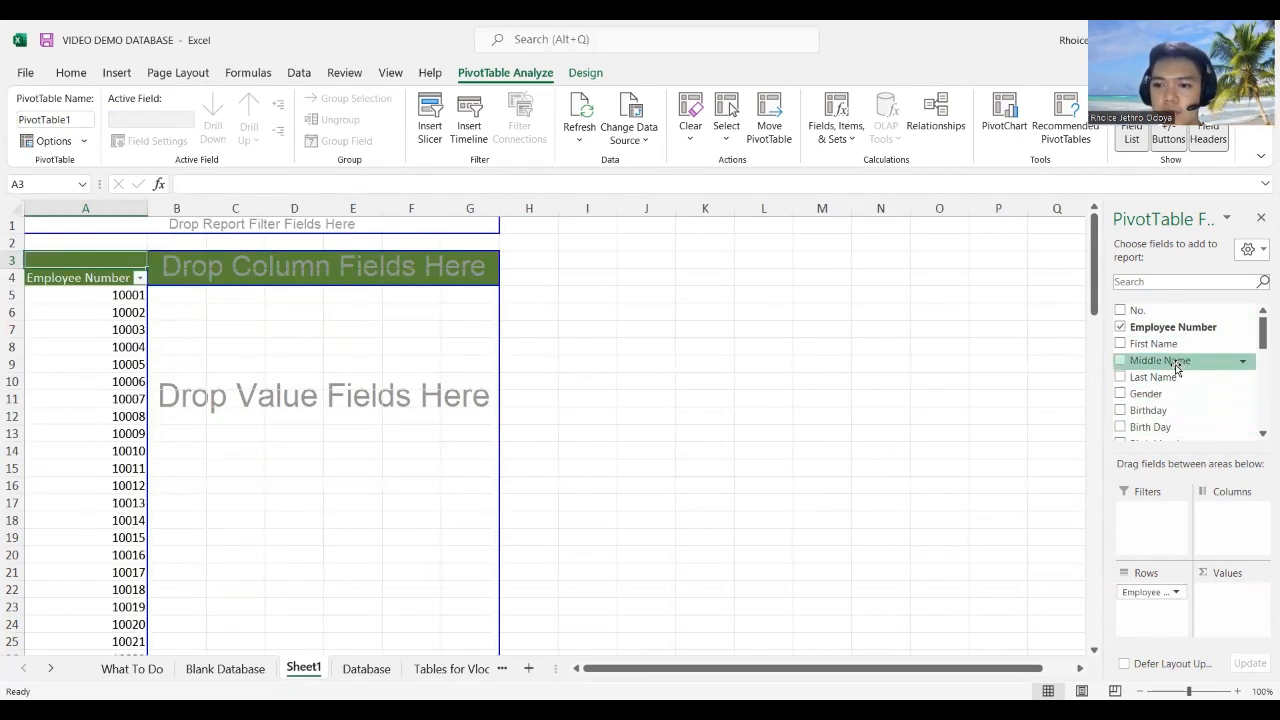
Step: Put Gender in Columns and Values, then remove Employee Number from Rows
{"action": "left_click_drag", "start_coordinate": [1157, 358], "coordinate": [238, 362]}
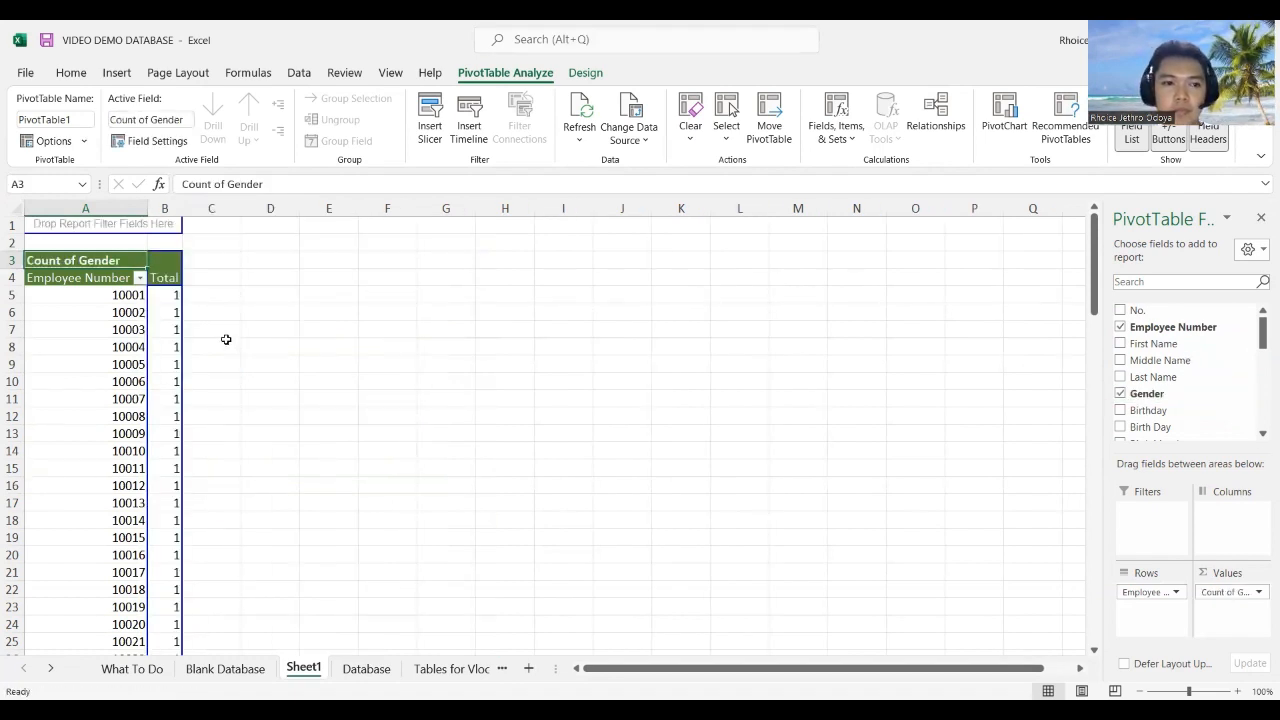
{"action": "key", "text": "ctrl+z"}
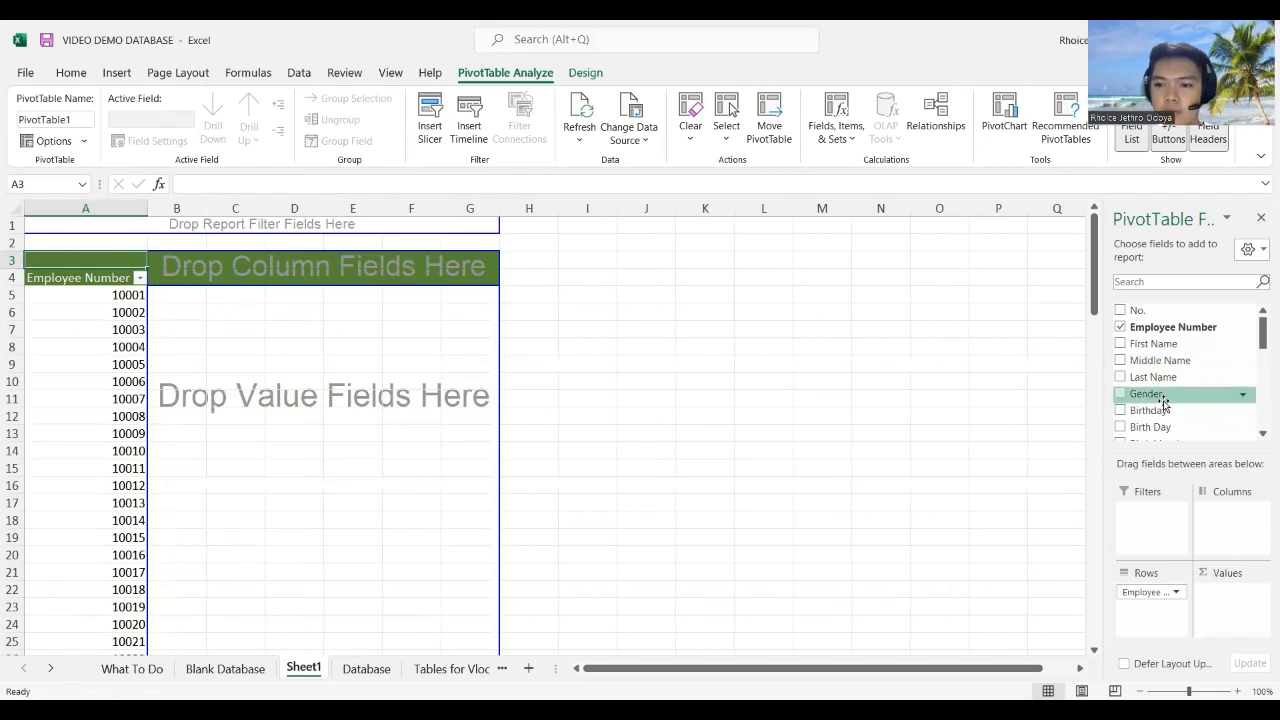
{"action": "left_click_drag", "start_coordinate": [1160, 396], "coordinate": [193, 256]}
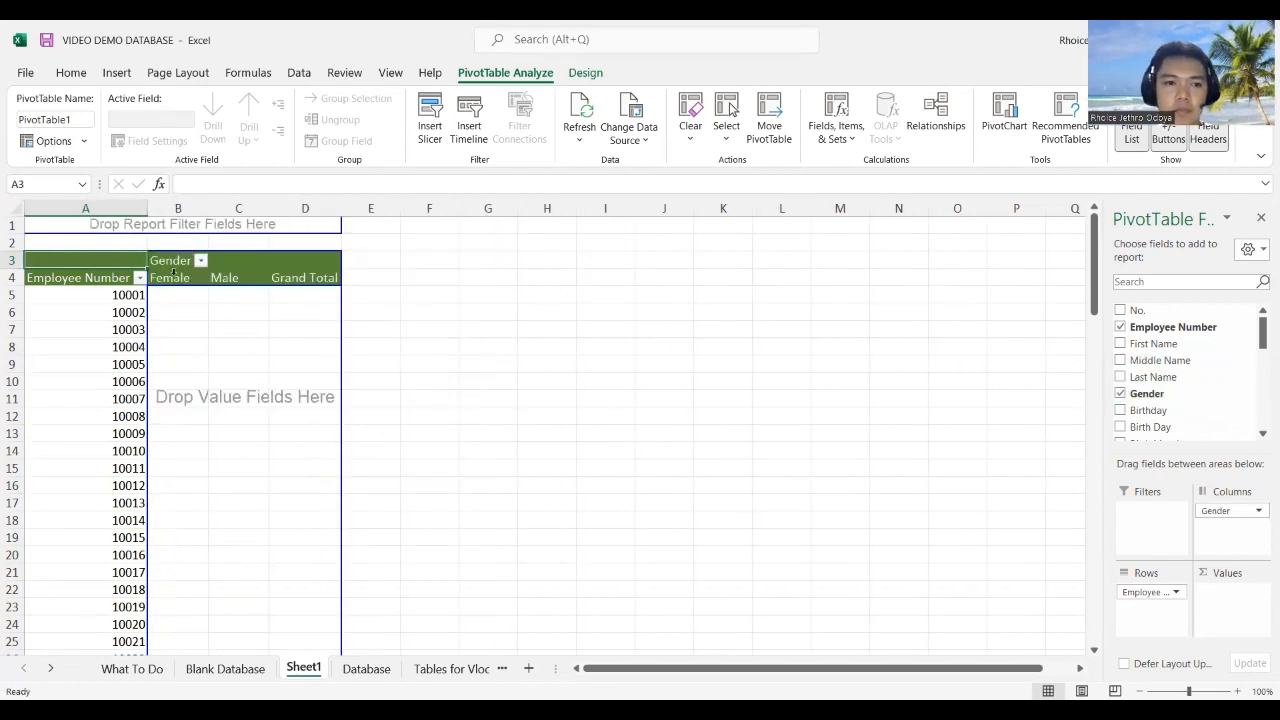
{"action": "left_click_drag", "start_coordinate": [1150, 395], "coordinate": [184, 358]}
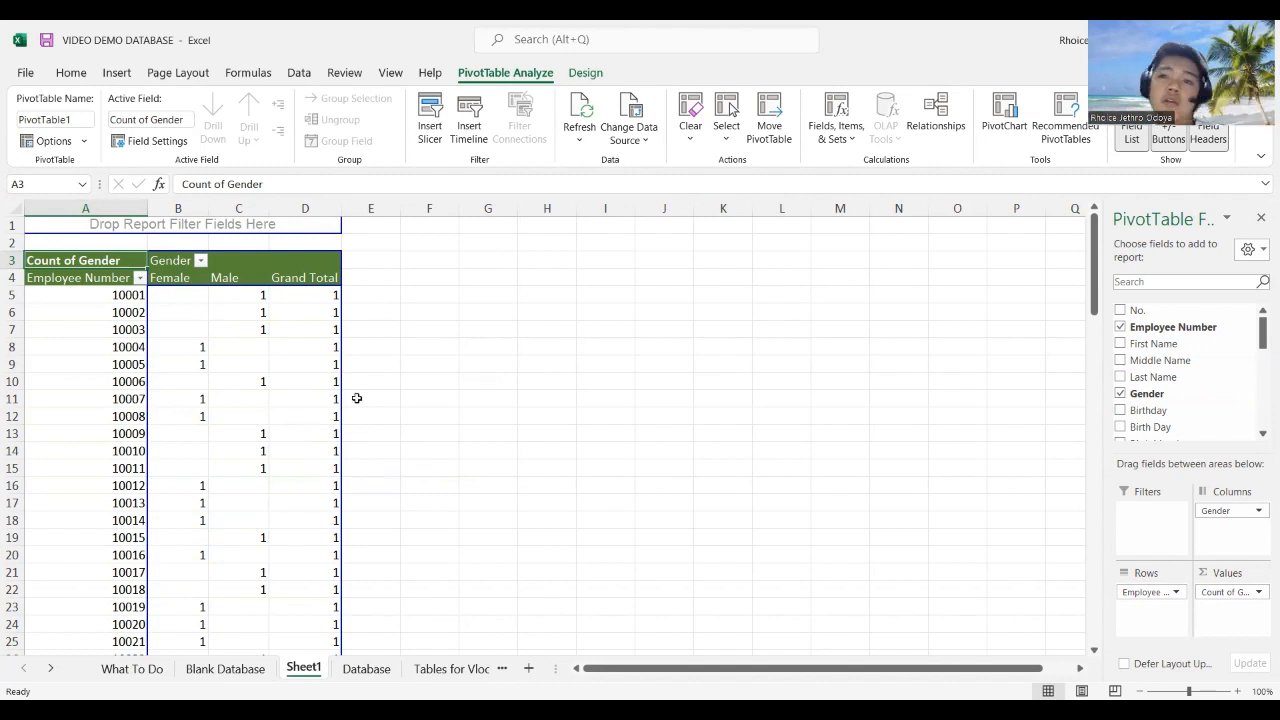
{"action": "scroll", "coordinate": [362, 397], "scroll_direction": "down", "scroll_amount": 2}
{"action": "scroll", "coordinate": [340, 415], "scroll_direction": "up", "scroll_amount": 2}
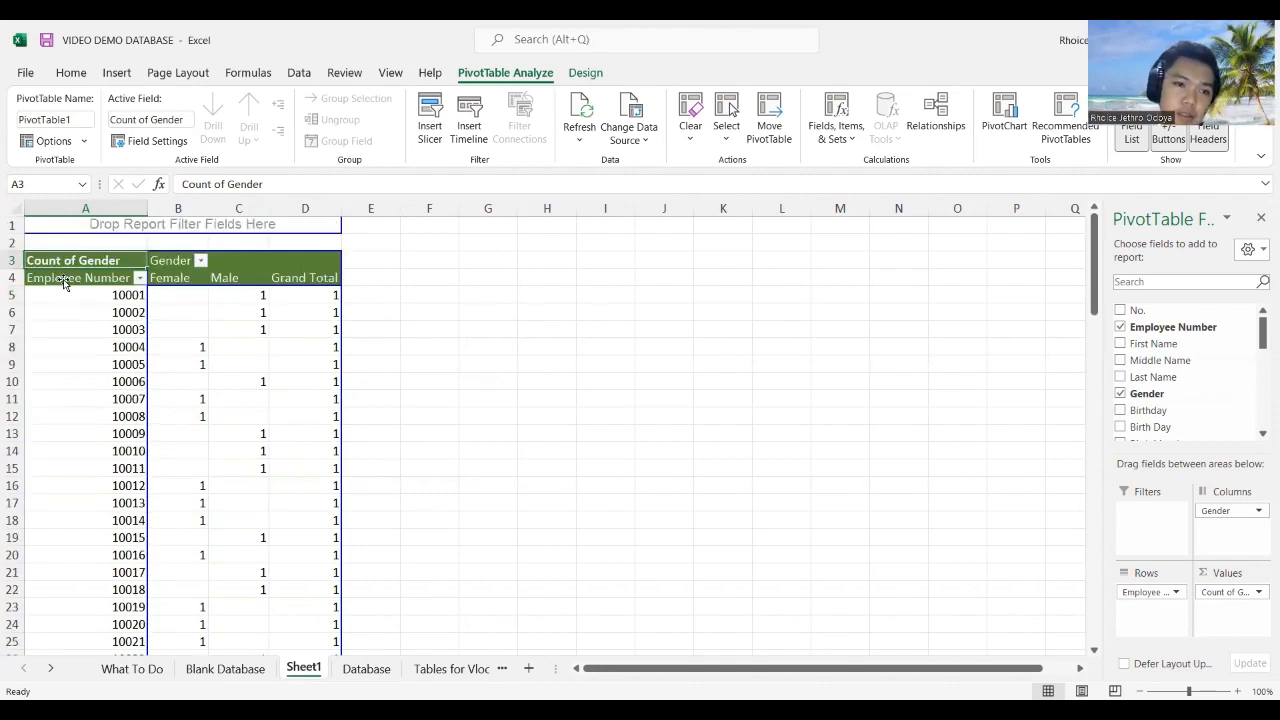
{"action": "left_click_drag", "start_coordinate": [60, 278], "coordinate": [1230, 350]}
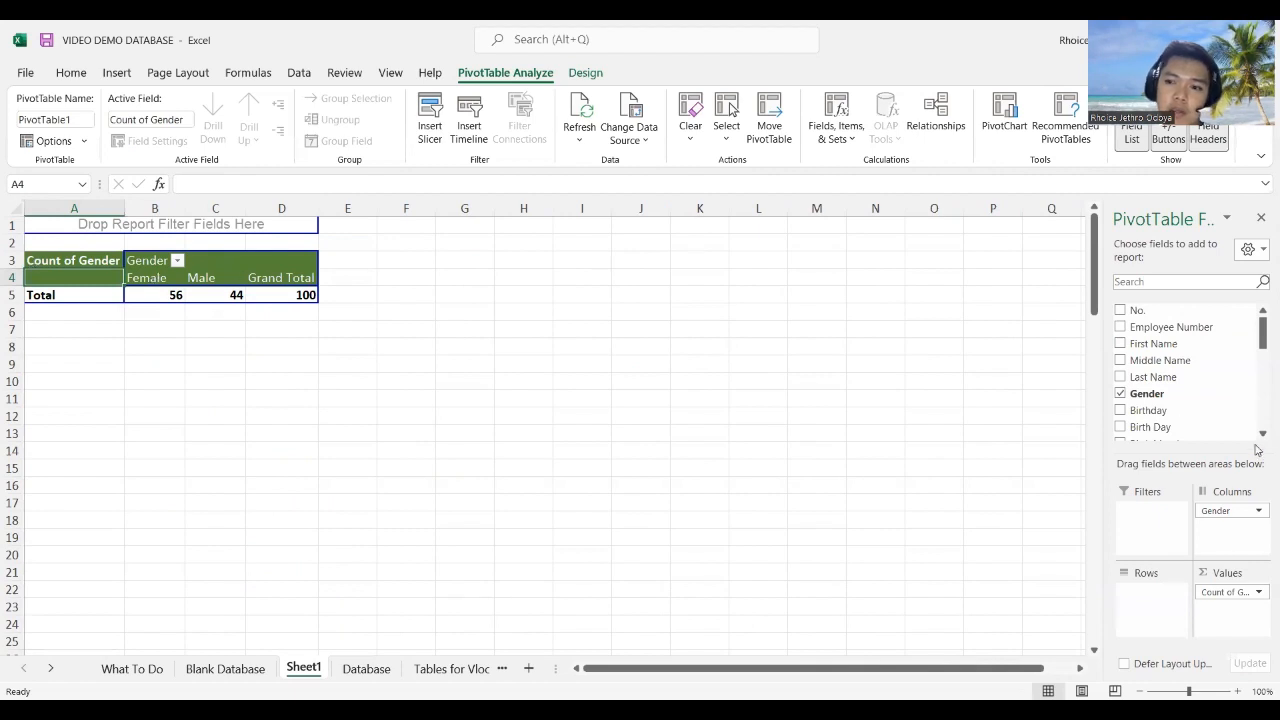
Step: Add Position to the pivot rows and drag Gender out of the columns
{"action": "scroll", "coordinate": [1165, 385], "scroll_direction": "down", "scroll_amount": 2}
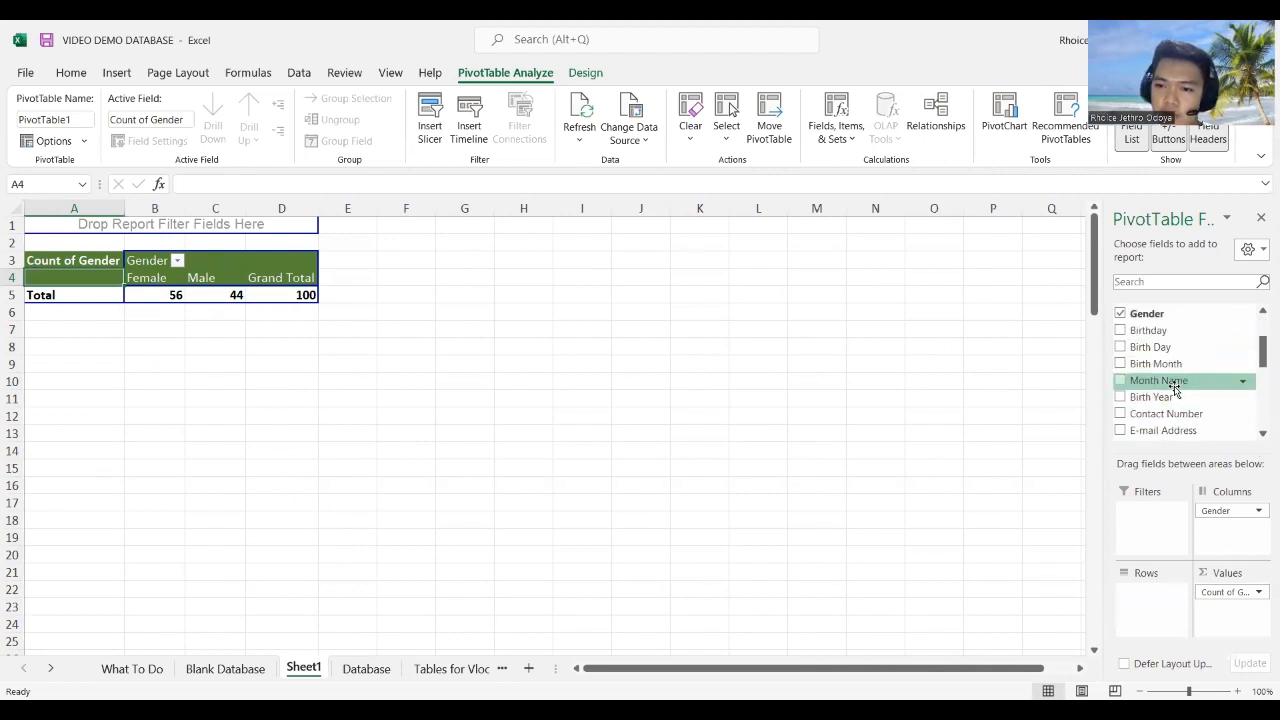
{"action": "scroll", "coordinate": [1180, 410], "scroll_direction": "down", "scroll_amount": 3}
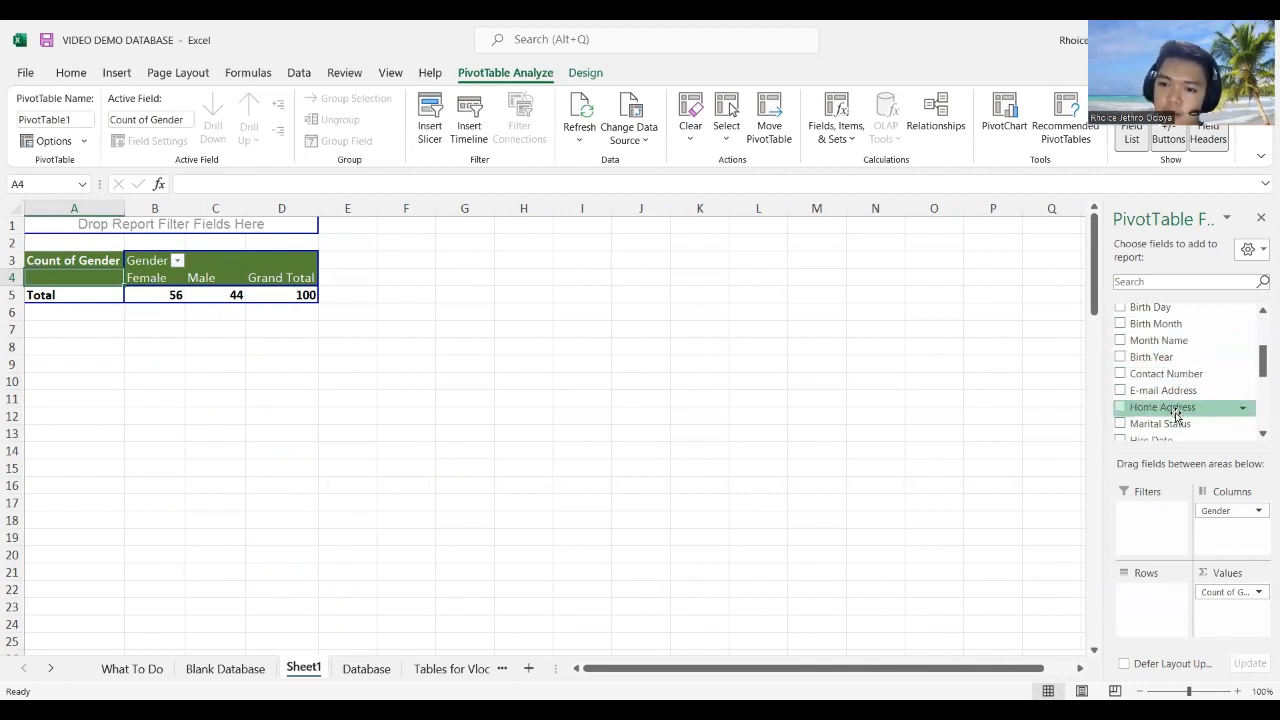
{"action": "left_click_drag", "start_coordinate": [1157, 393], "coordinate": [104, 298]}
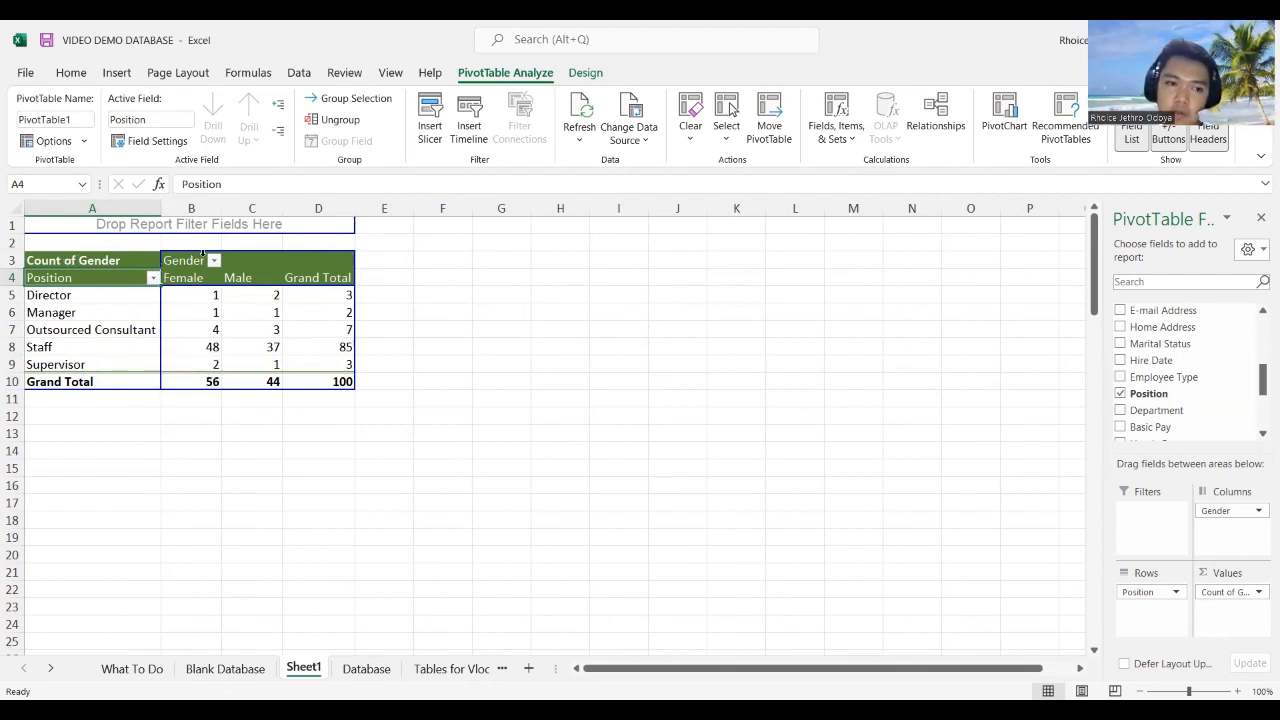
{"action": "left_click_drag", "start_coordinate": [184, 263], "coordinate": [1250, 374]}
{"action": "scroll", "coordinate": [1195, 359], "scroll_direction": "up", "scroll_amount": 2}
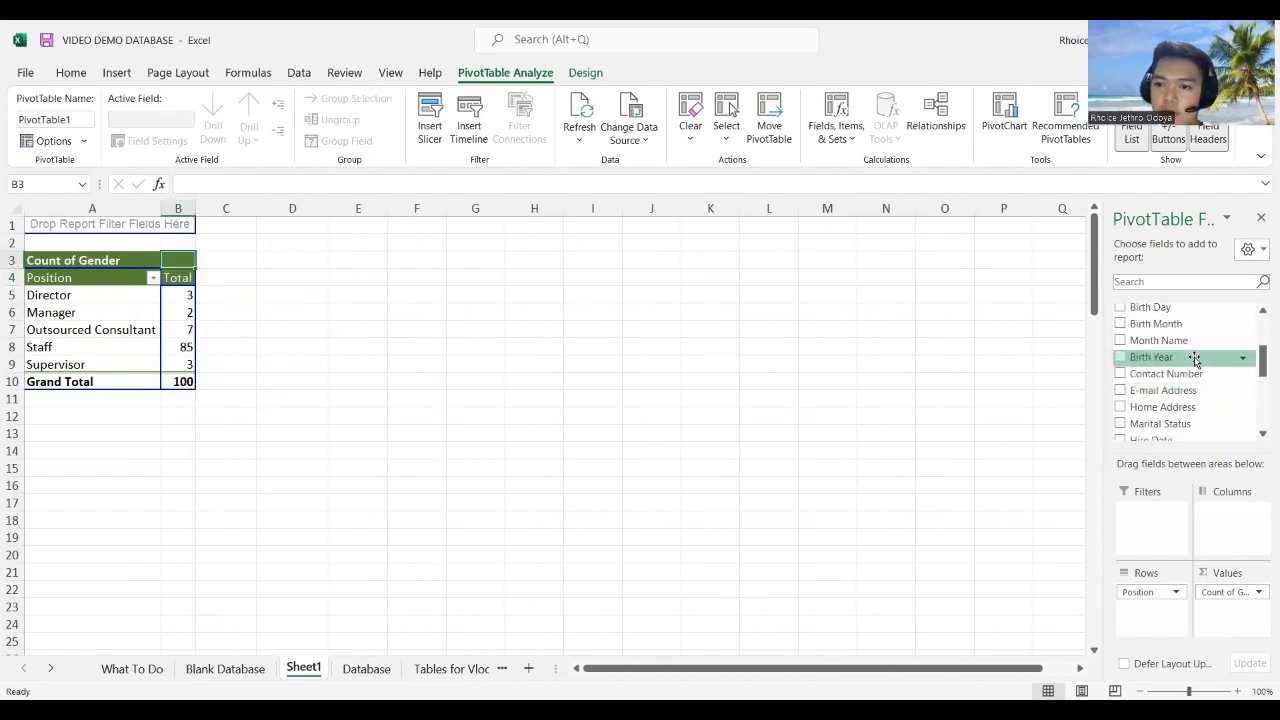
{"action": "scroll", "coordinate": [1195, 359], "scroll_direction": "up", "scroll_amount": 2}
{"action": "scroll", "coordinate": [1168, 378], "scroll_direction": "down", "scroll_amount": 2}
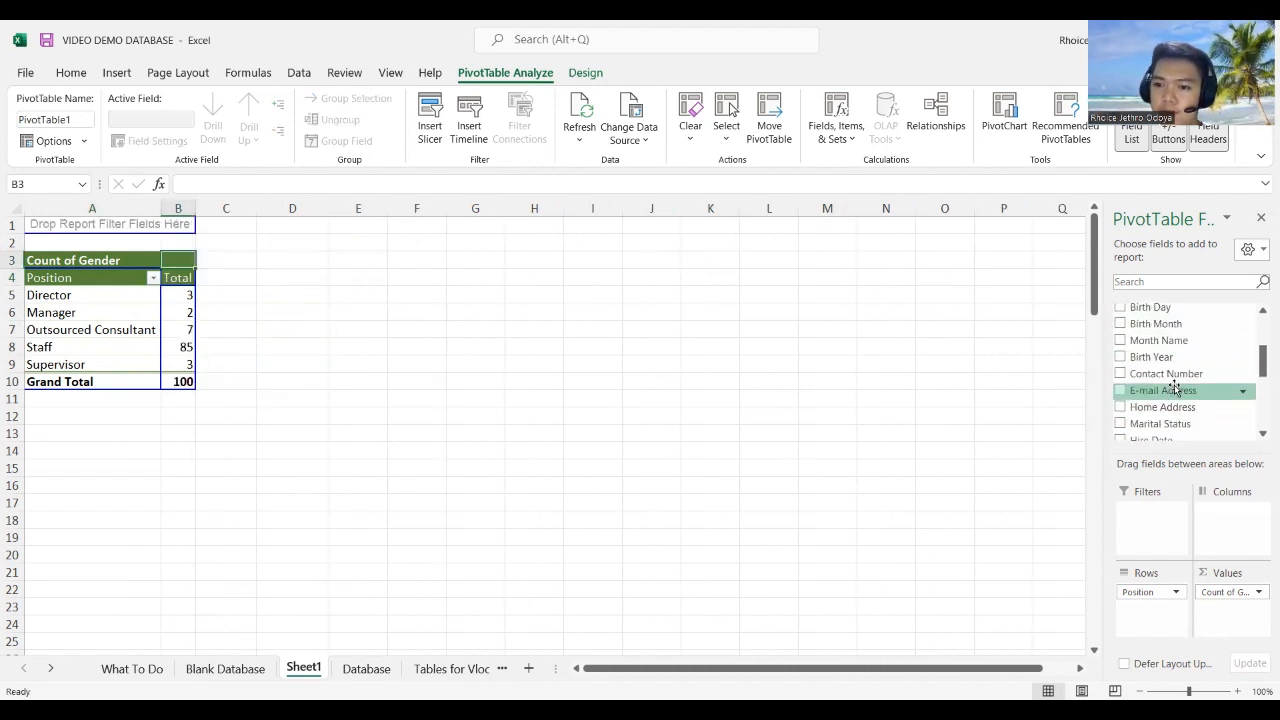
{"action": "scroll", "coordinate": [1172, 378], "scroll_direction": "up", "scroll_amount": 2}
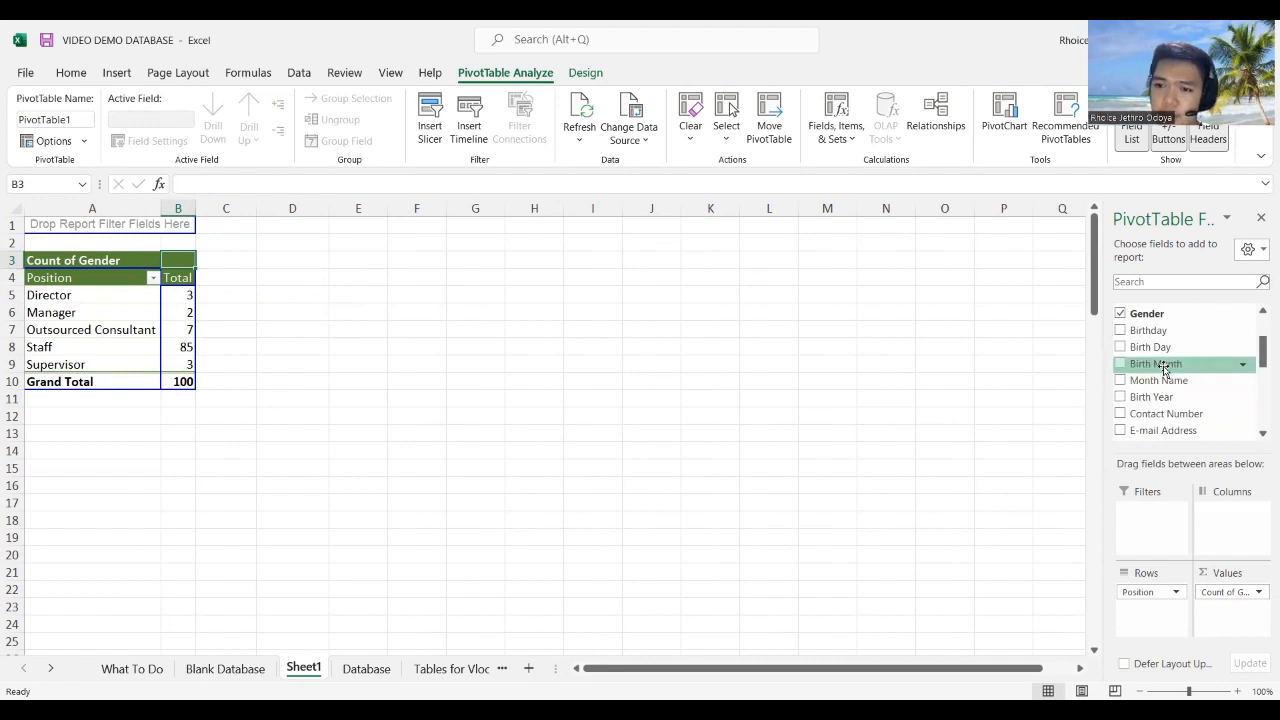
{"action": "mouse_move", "coordinate": [1163, 368]}
{"action": "left_mouse_down"}
{"action": "mouse_move", "coordinate": [286, 294]}
{"action": "mouse_move", "coordinate": [1188, 390]}
{"action": "mouse_move", "coordinate": [1163, 383]}
{"action": "mouse_move", "coordinate": [1173, 388]}
{"action": "left_mouse_up"}
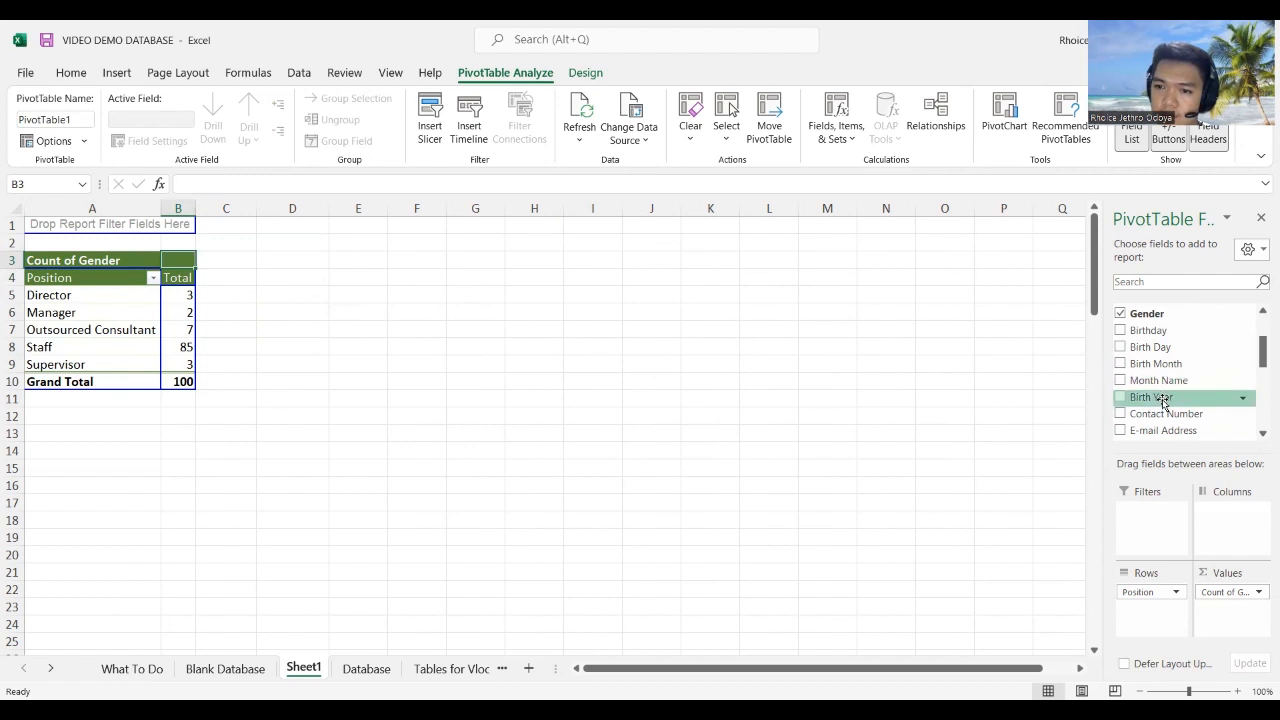
Step: Try Birth Year across the pivot columns, then remove it again
{"action": "left_click_drag", "start_coordinate": [1161, 398], "coordinate": [192, 266]}
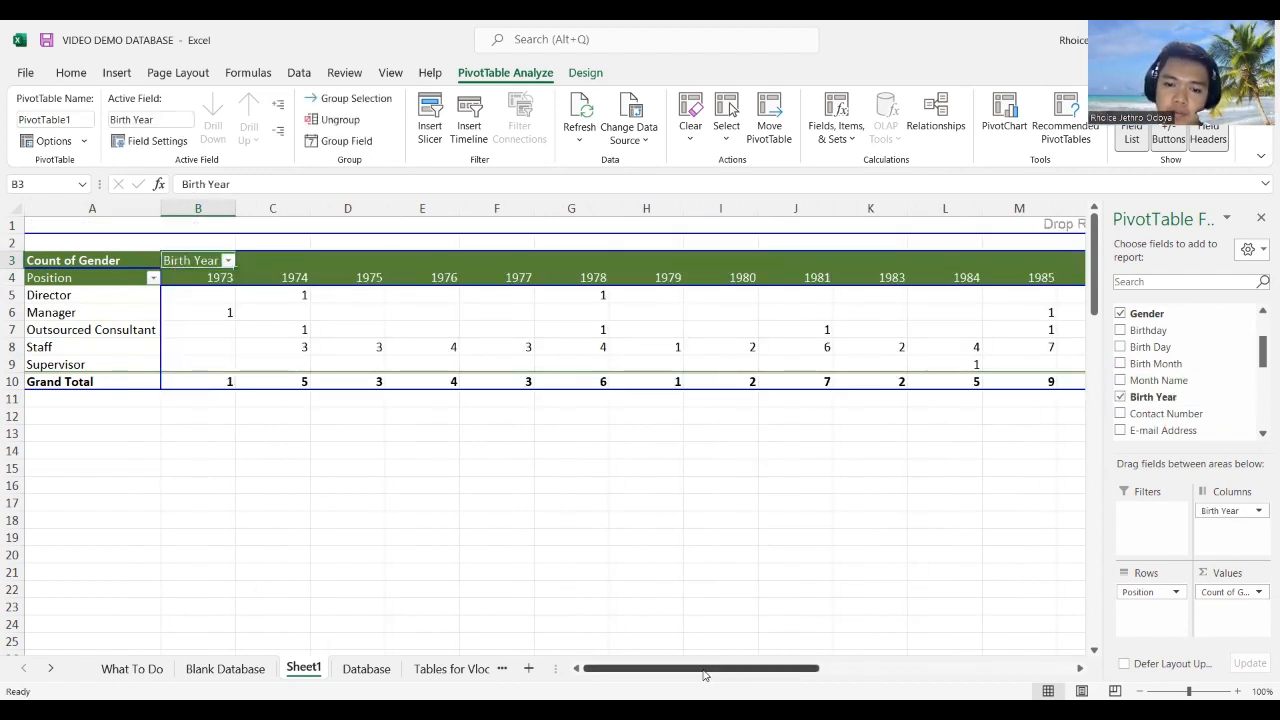
{"action": "left_click_drag", "start_coordinate": [706, 669], "coordinate": [180, 605]}
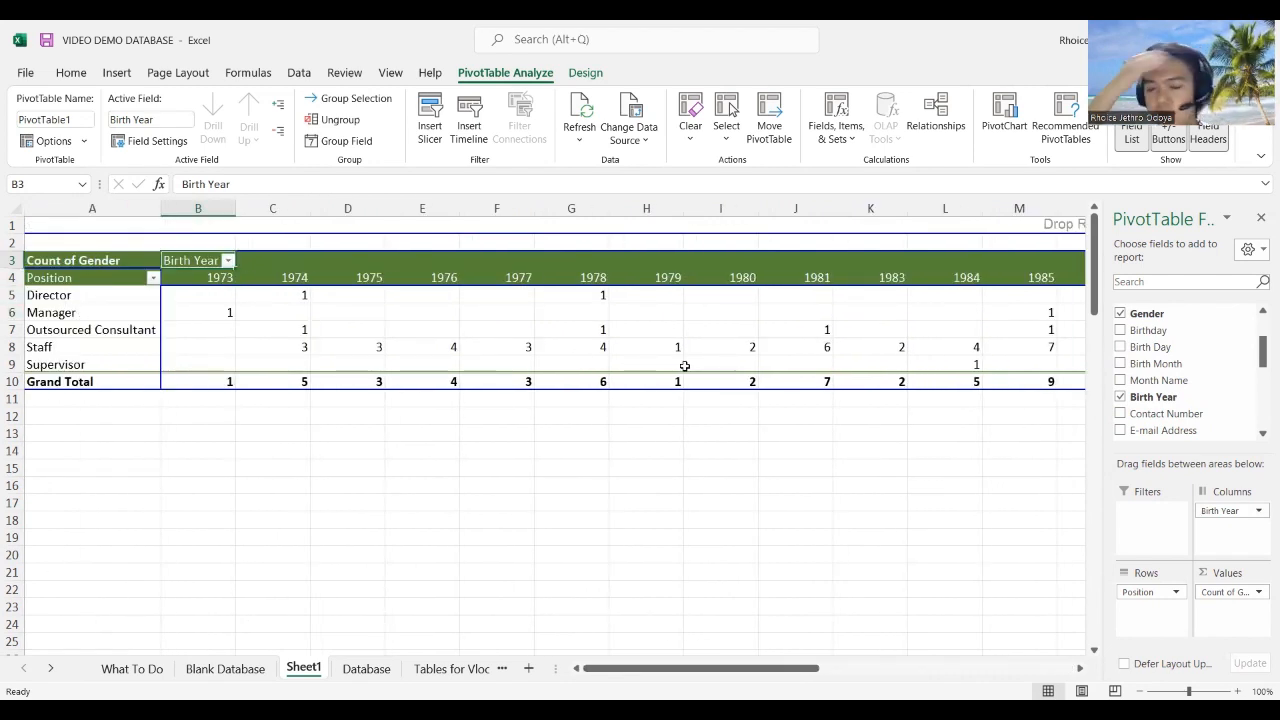
{"action": "mouse_move", "coordinate": [685, 366]}
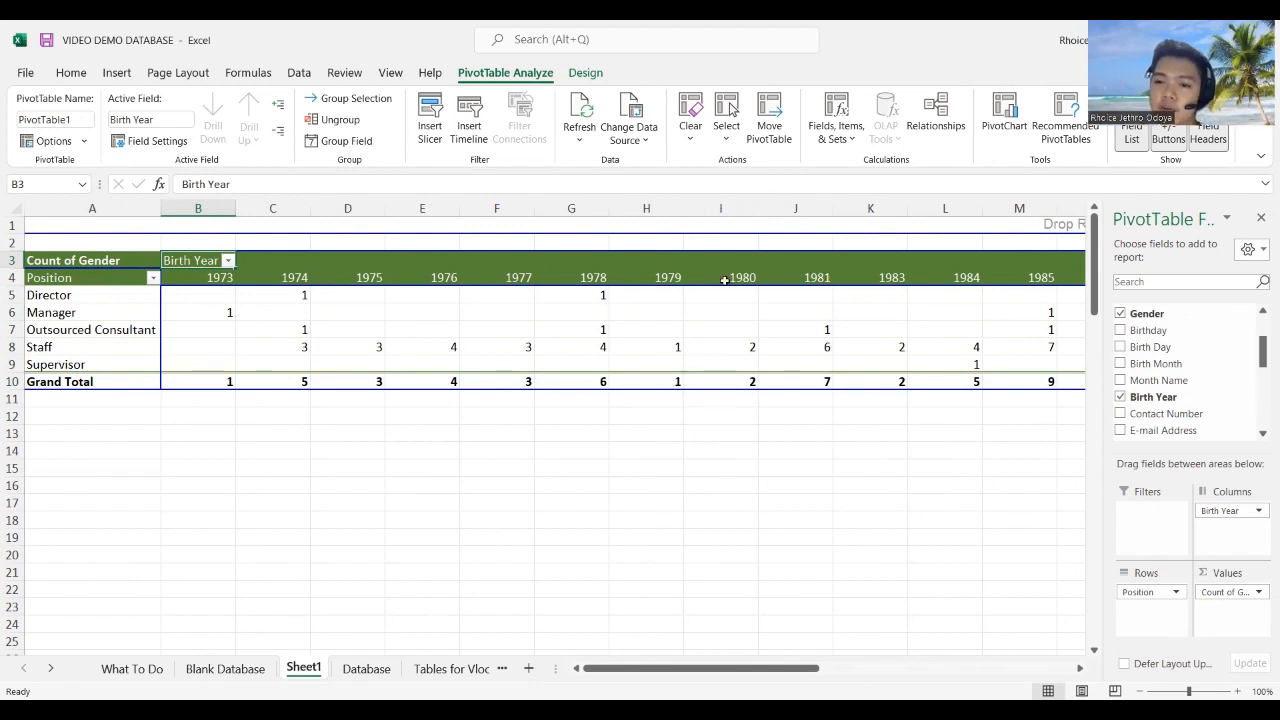
{"action": "left_click_drag", "start_coordinate": [200, 261], "coordinate": [1200, 375]}
Step: Add Birth Month across the pivot columns, spreading Position counts over months 1–12
{"action": "scroll", "coordinate": [1200, 375], "scroll_direction": "down", "scroll_amount": 6}
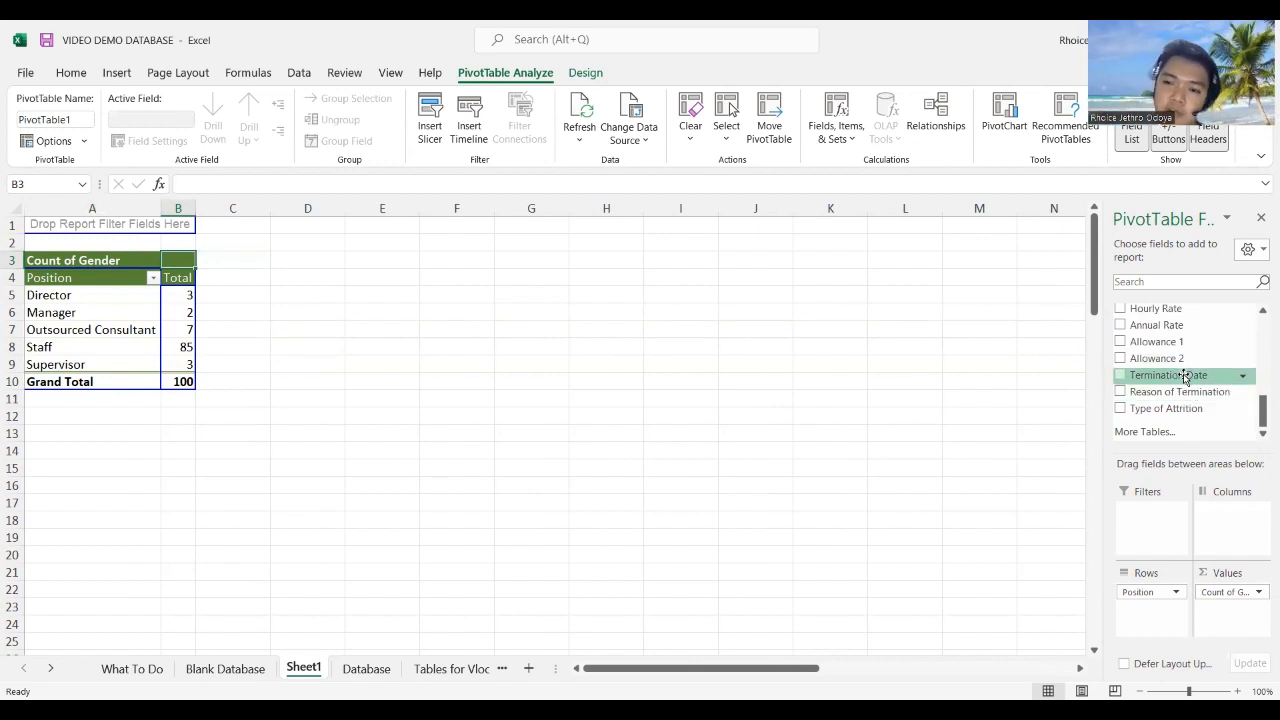
{"action": "scroll", "coordinate": [1178, 377], "scroll_direction": "up", "scroll_amount": 1}
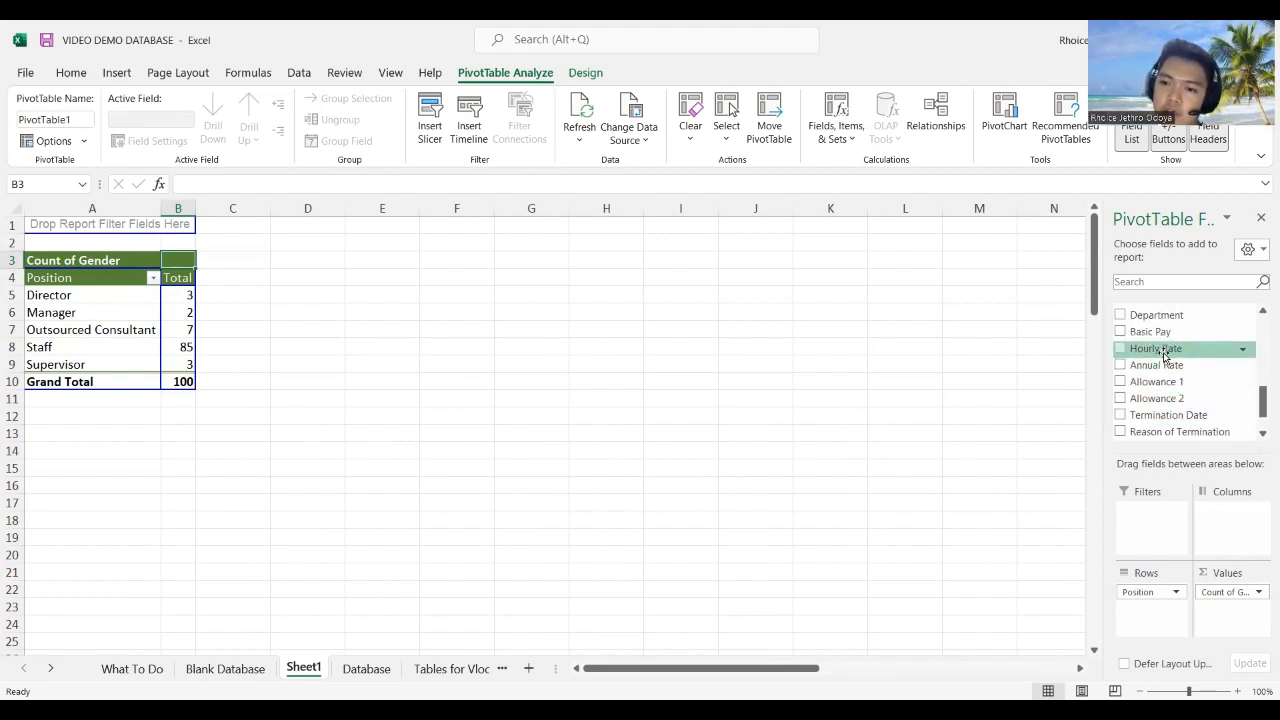
{"action": "scroll", "coordinate": [1163, 355], "scroll_direction": "up", "scroll_amount": 2}
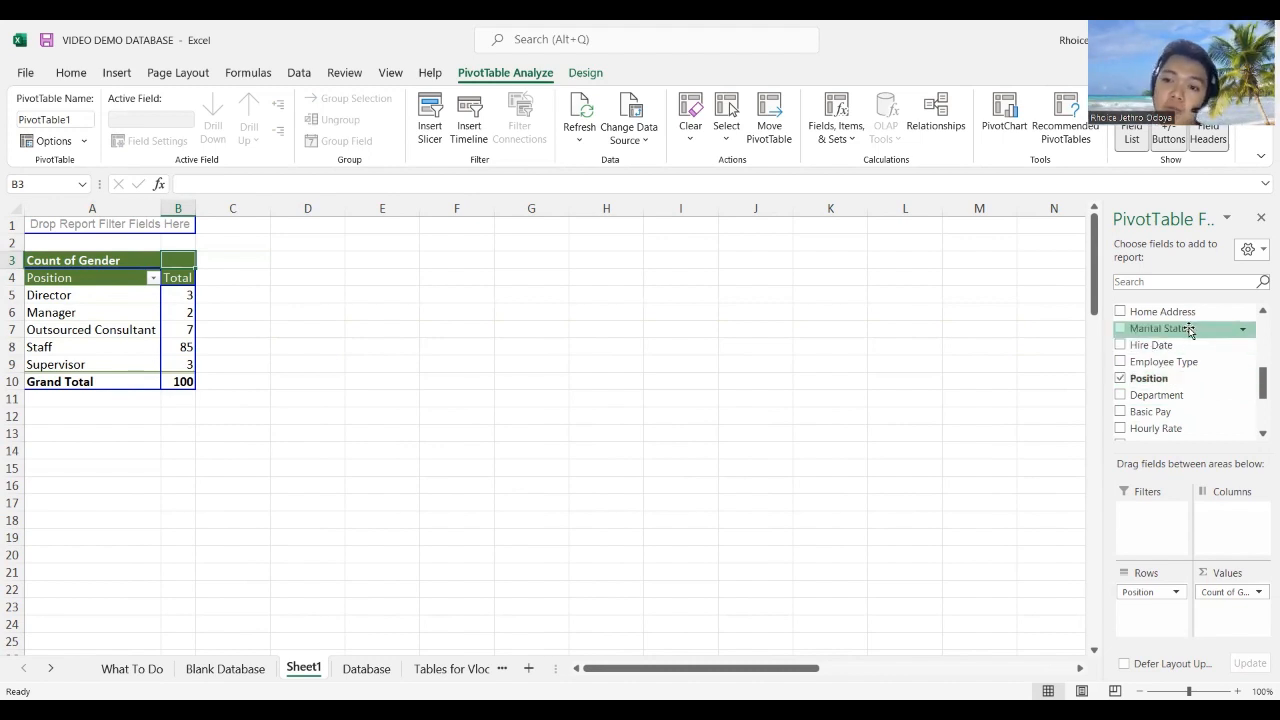
{"action": "scroll", "coordinate": [1170, 347], "scroll_direction": "up", "scroll_amount": 5}
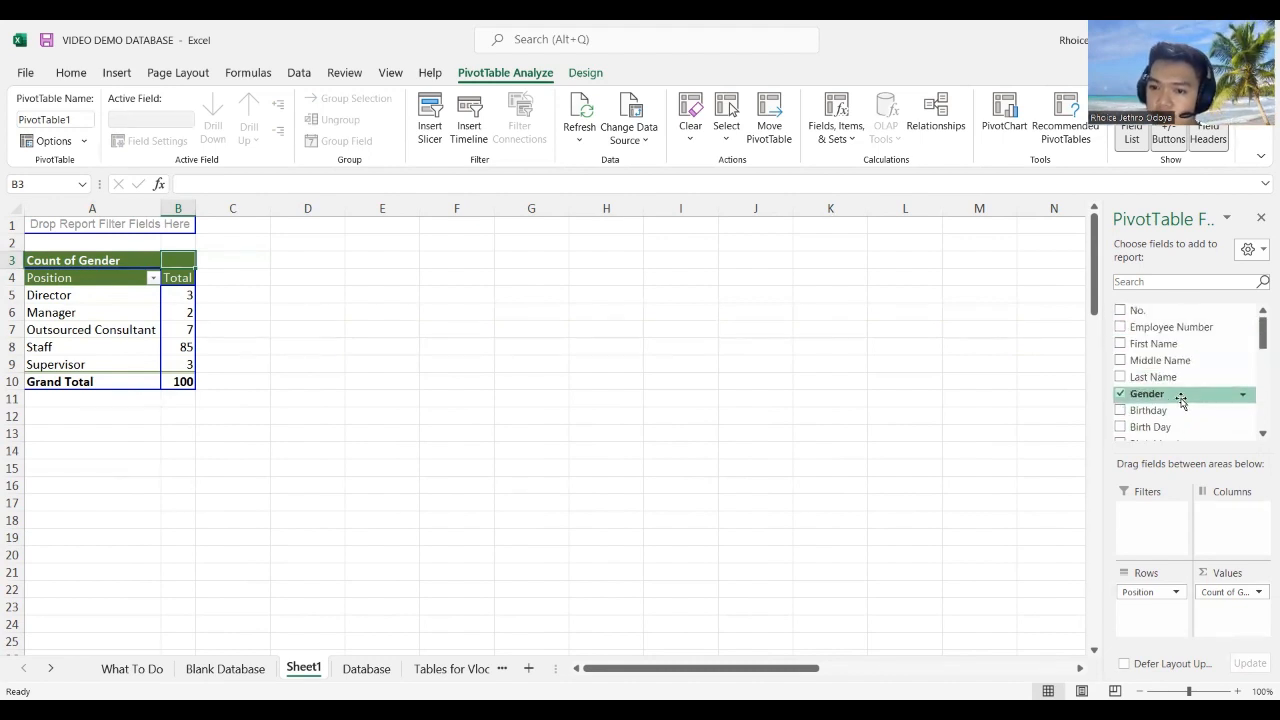
{"action": "scroll", "coordinate": [1166, 398], "scroll_direction": "down", "scroll_amount": 5}
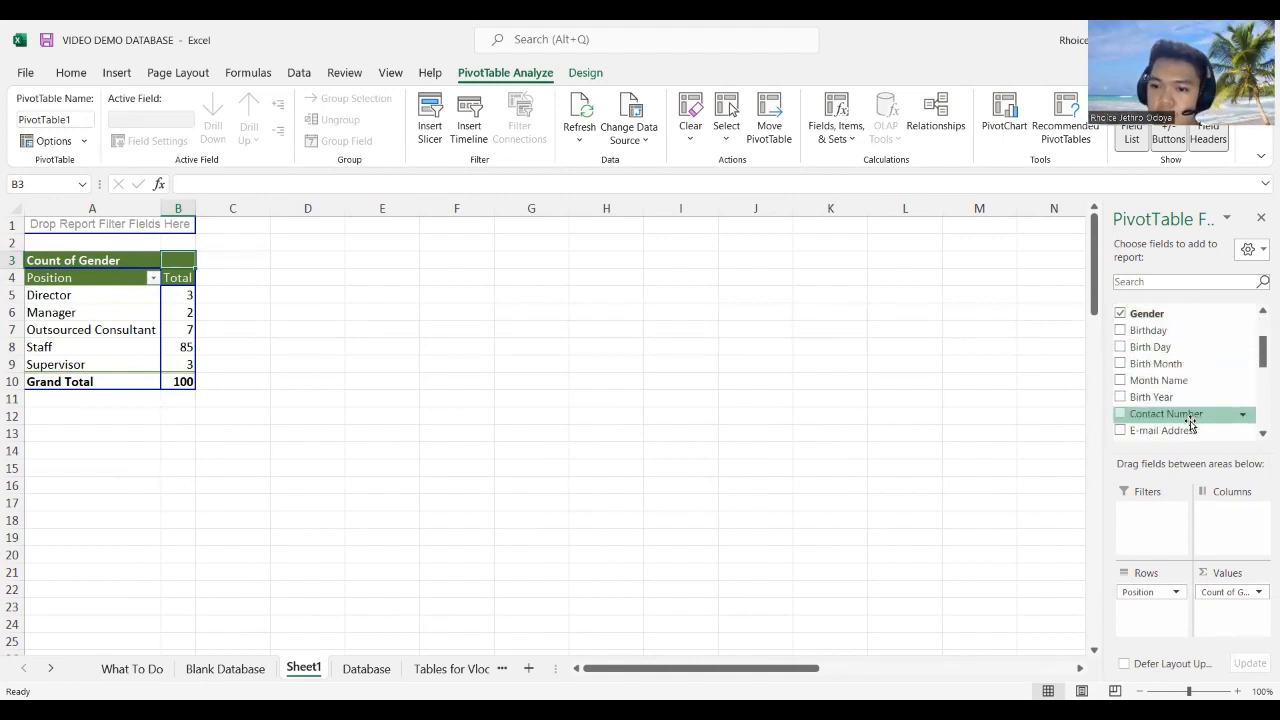
{"action": "left_click_drag", "start_coordinate": [629, 367], "coordinate": [198, 265]}
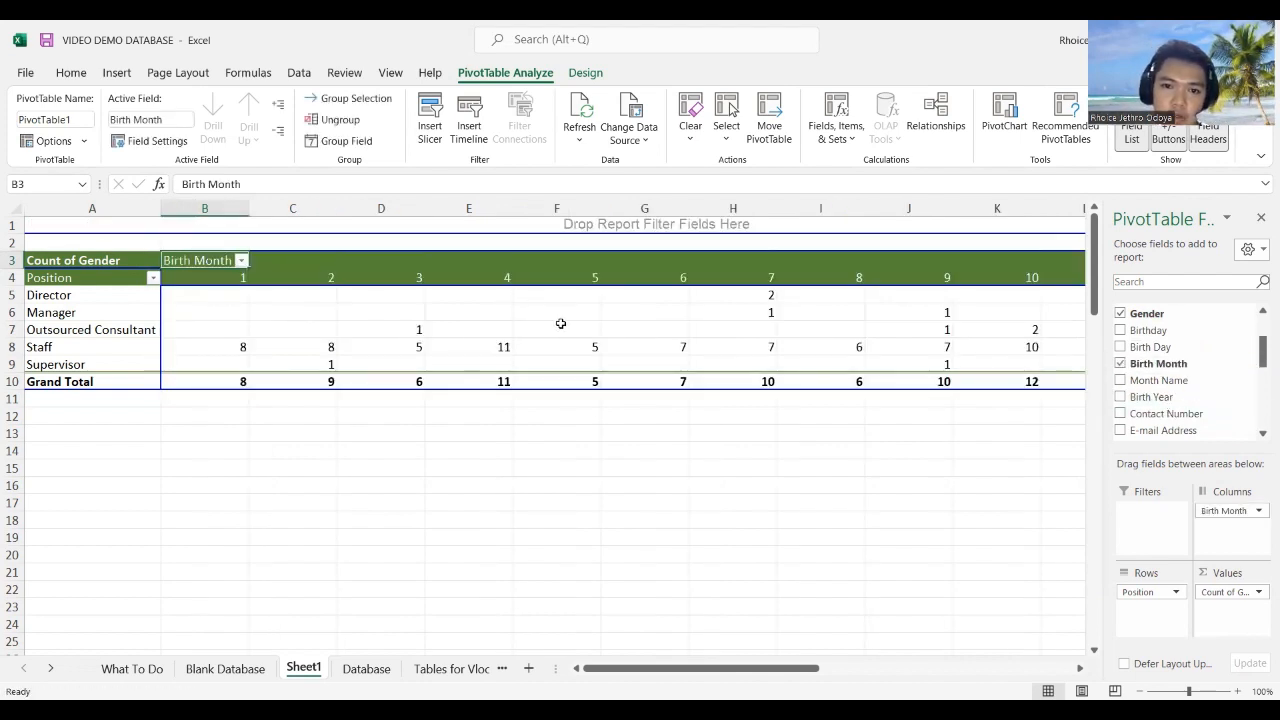
{"action": "left_click", "coordinate": [220, 278]}
Step: Leave Sheet1 for the What To Do checklist sheet
{"action": "left_click_drag", "start_coordinate": [769, 668], "coordinate": [582, 656]}
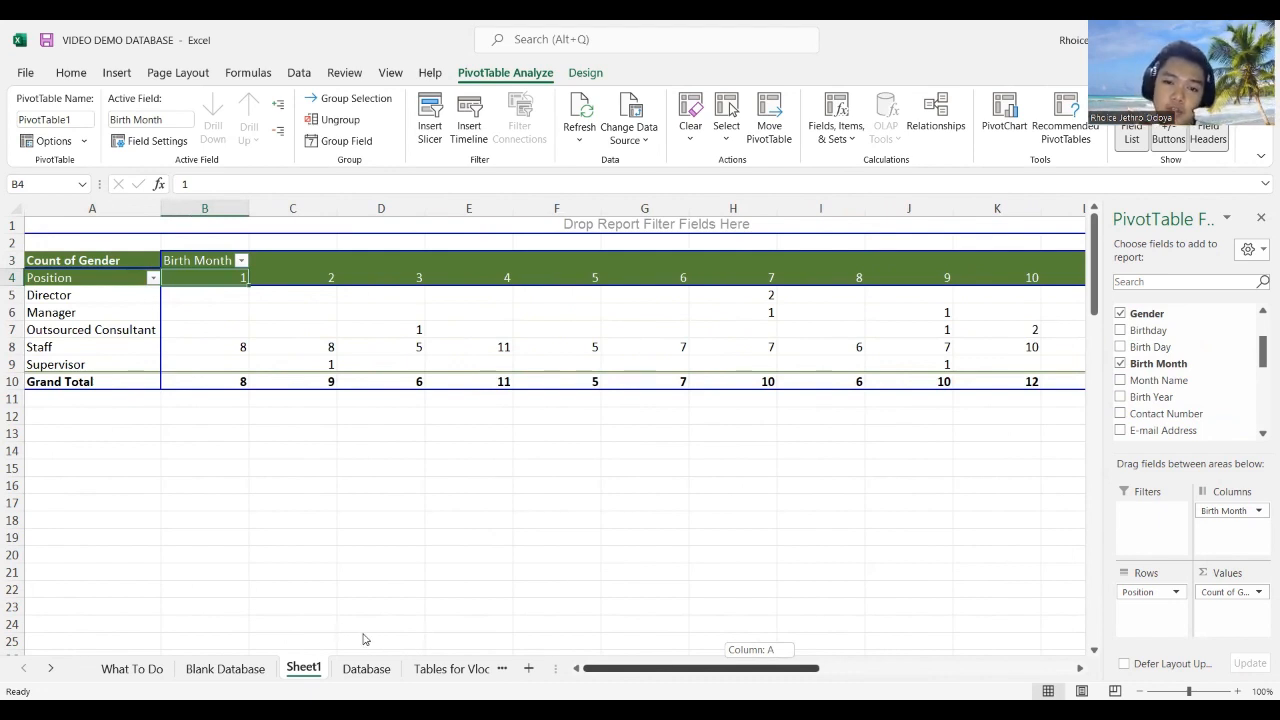
{"action": "left_click_drag", "start_coordinate": [376, 641], "coordinate": [610, 668]}
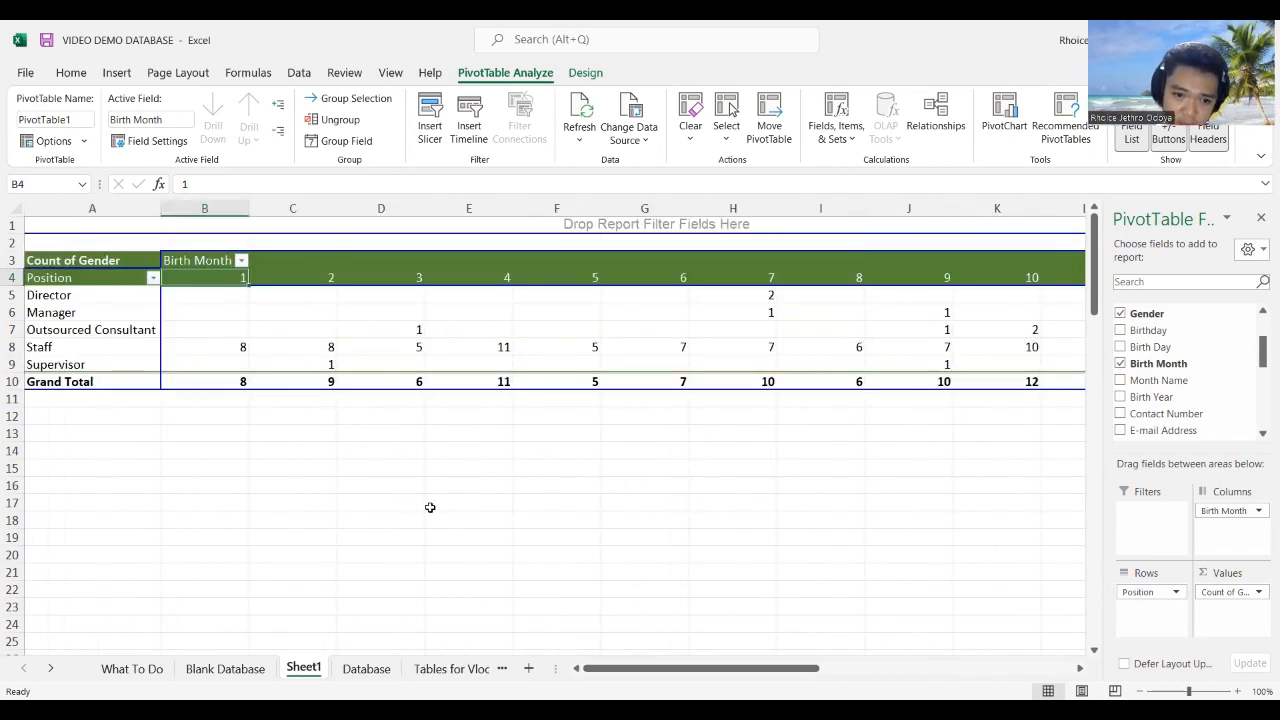
{"action": "left_click", "coordinate": [342, 670]}
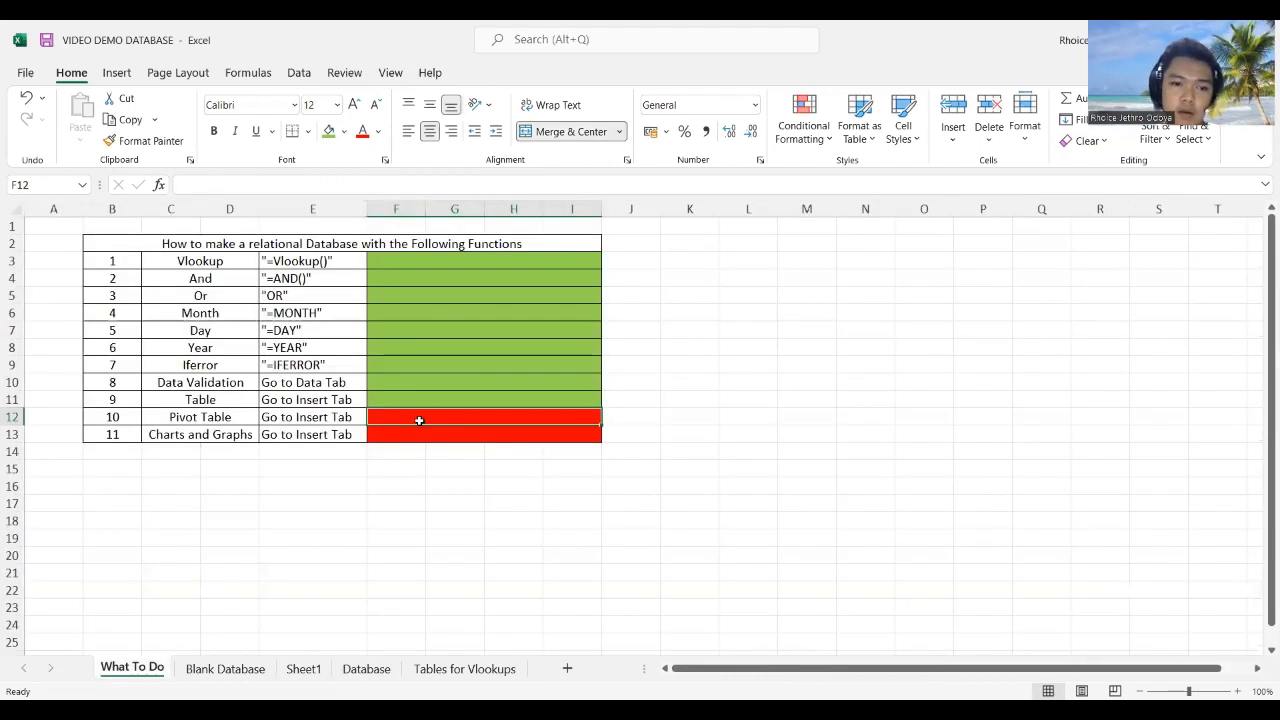
Step: Fill the Pivot Table status cell F12 green, then browse Recommended Charts and cancel
{"action": "left_click", "coordinate": [328, 131]}
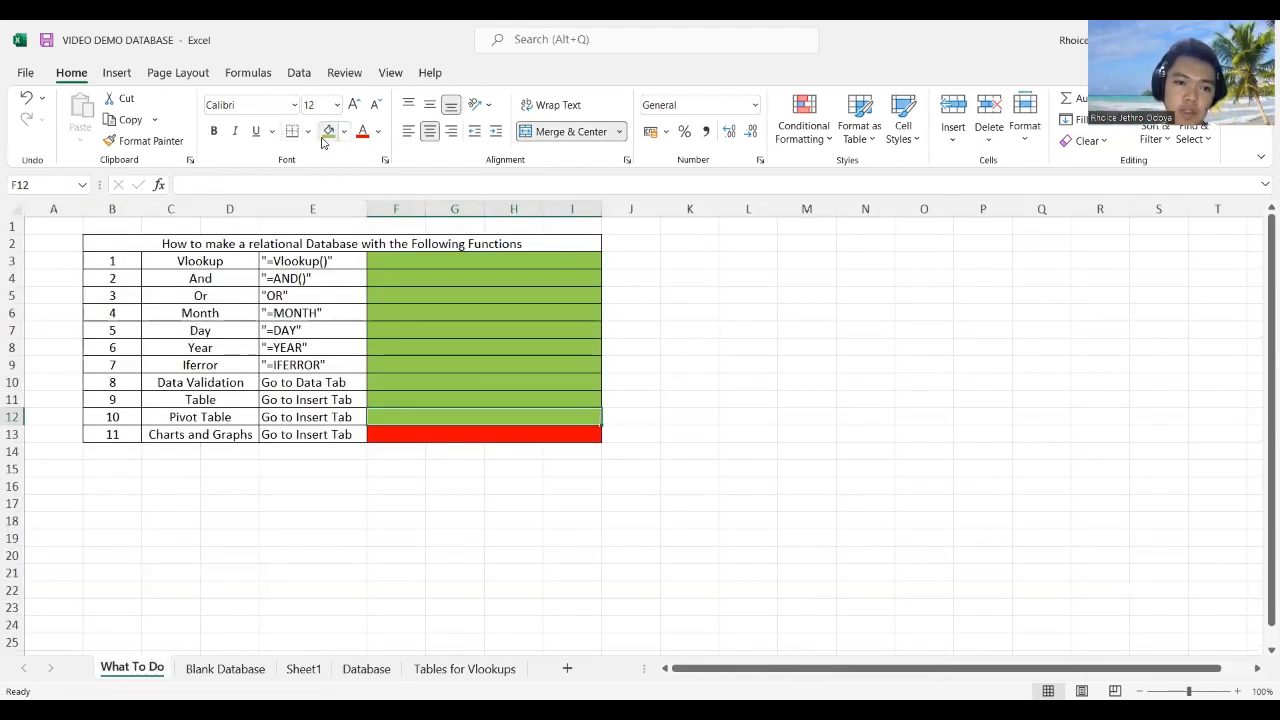
{"action": "left_click", "coordinate": [424, 435]}
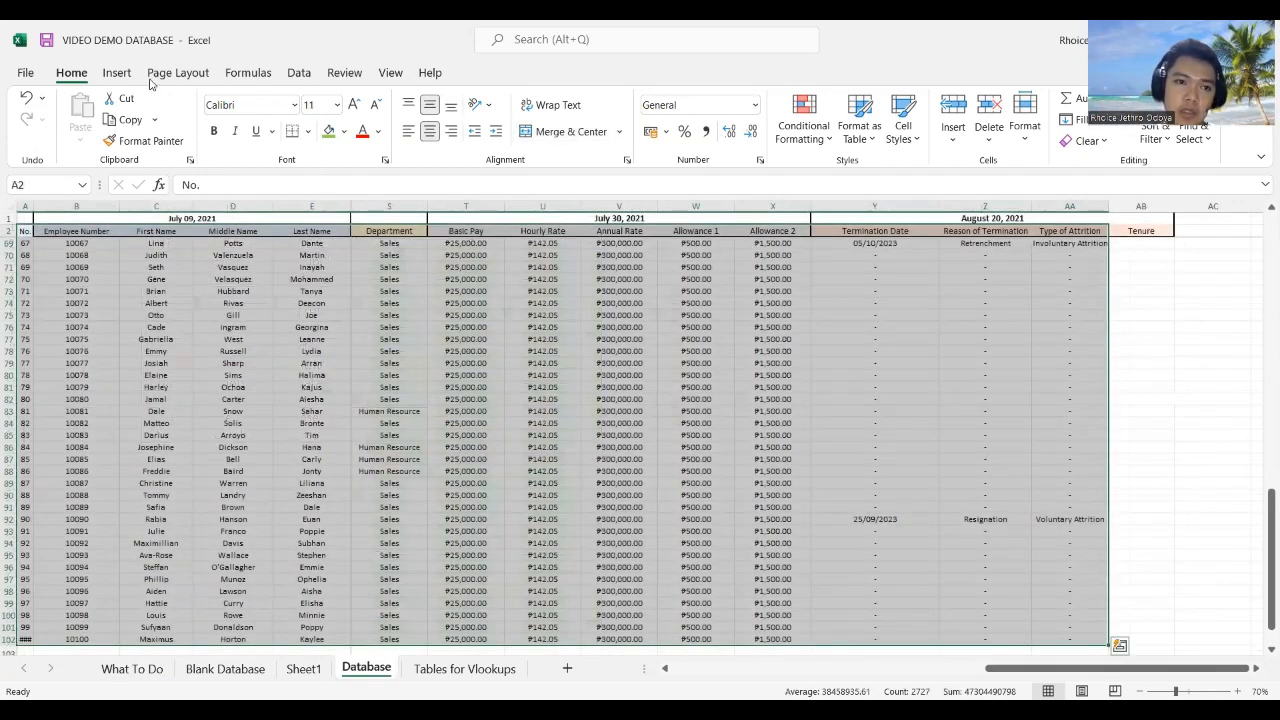
{"action": "left_click", "coordinate": [116, 73]}
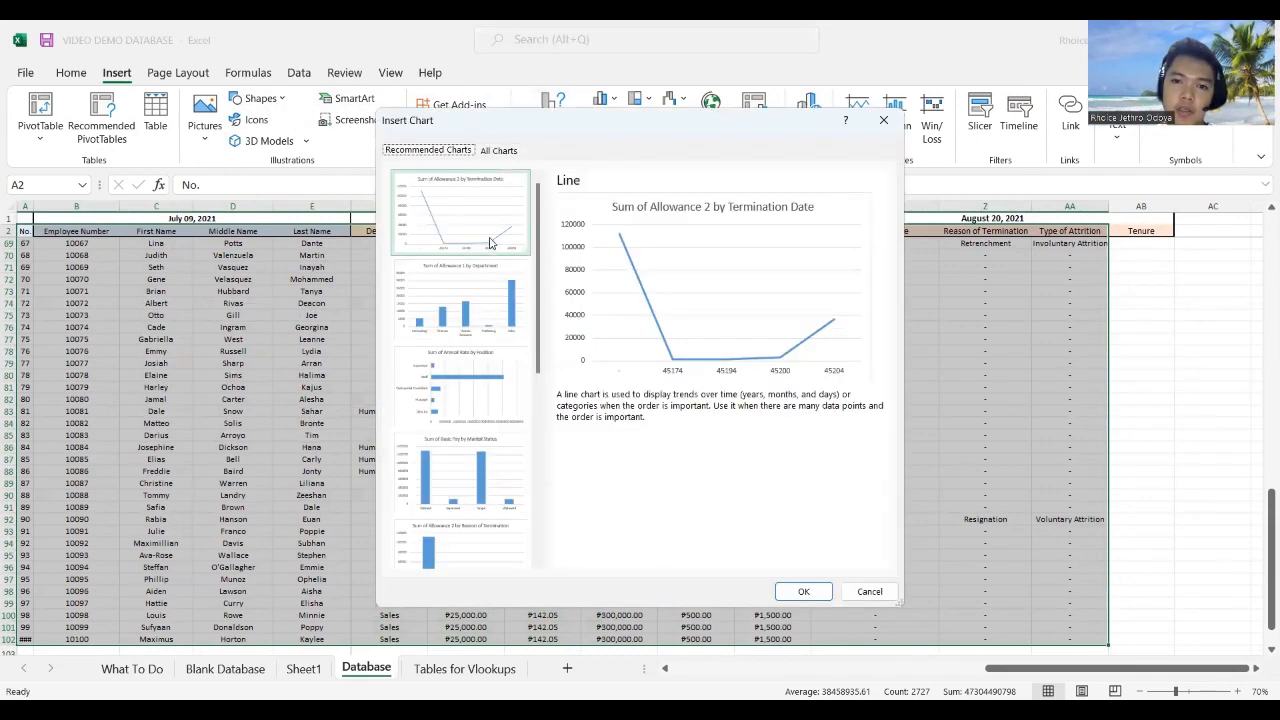
{"action": "left_click", "coordinate": [460, 318]}
{"action": "left_click", "coordinate": [473, 398]}
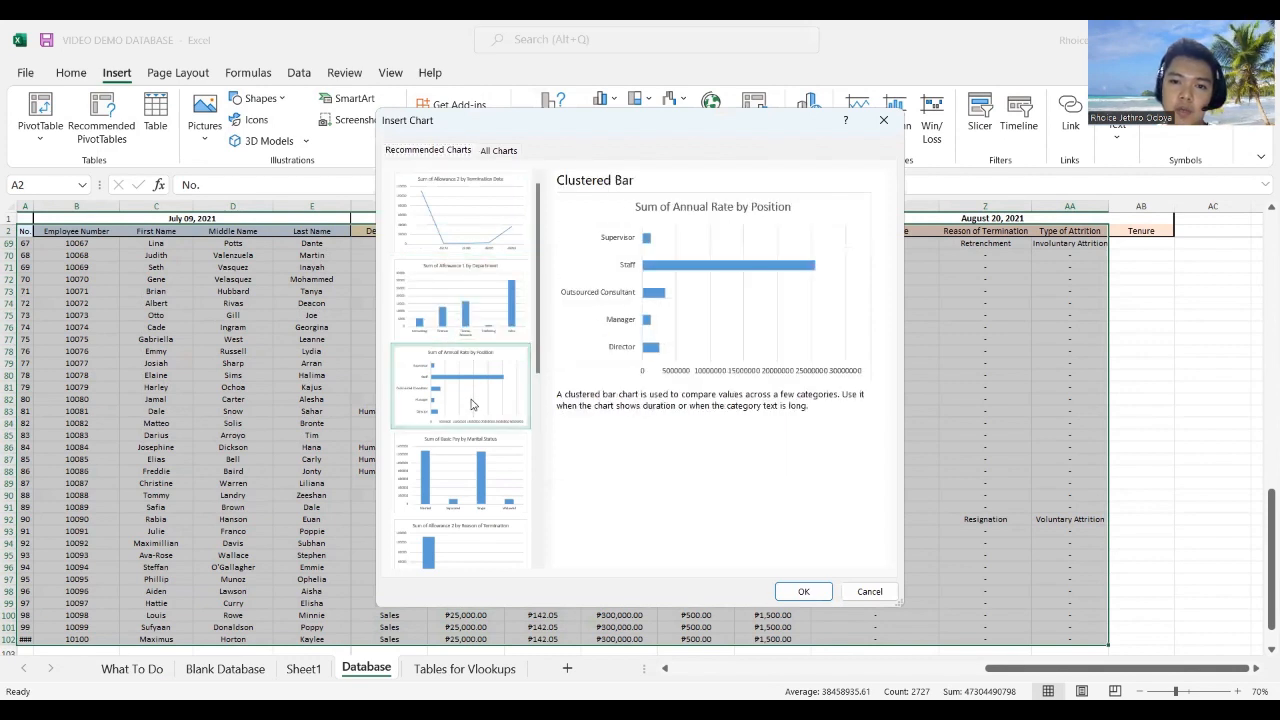
{"action": "left_click", "coordinate": [458, 493]}
{"action": "scroll", "coordinate": [460, 500], "scroll_direction": "down", "scroll_amount": 5}
{"action": "left_click", "coordinate": [464, 533]}
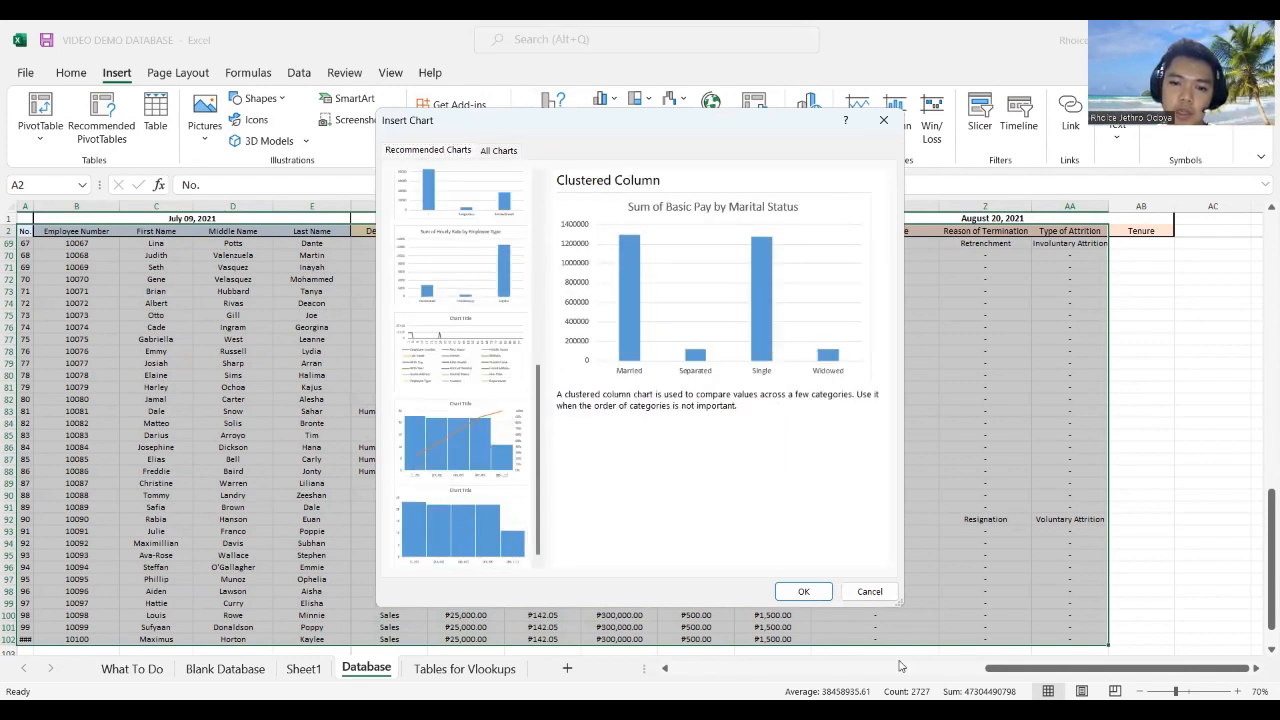
{"action": "left_click", "coordinate": [869, 592]}
{"action": "left_click_drag", "start_coordinate": [1013, 668], "coordinate": [888, 672]}
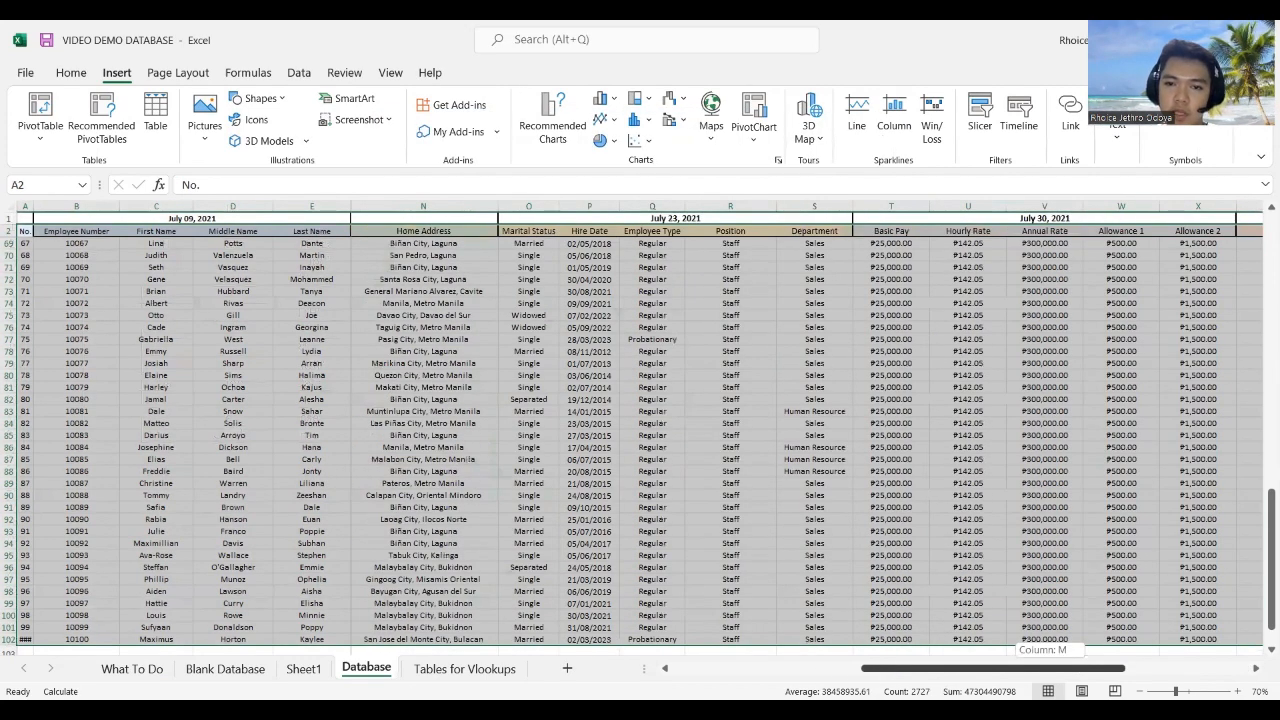
Step: Select the Marital Status values O2:O102, briefly adding column Q before reselecting only O
{"action": "left_click_drag", "start_coordinate": [641, 312], "coordinate": [645, 310]}
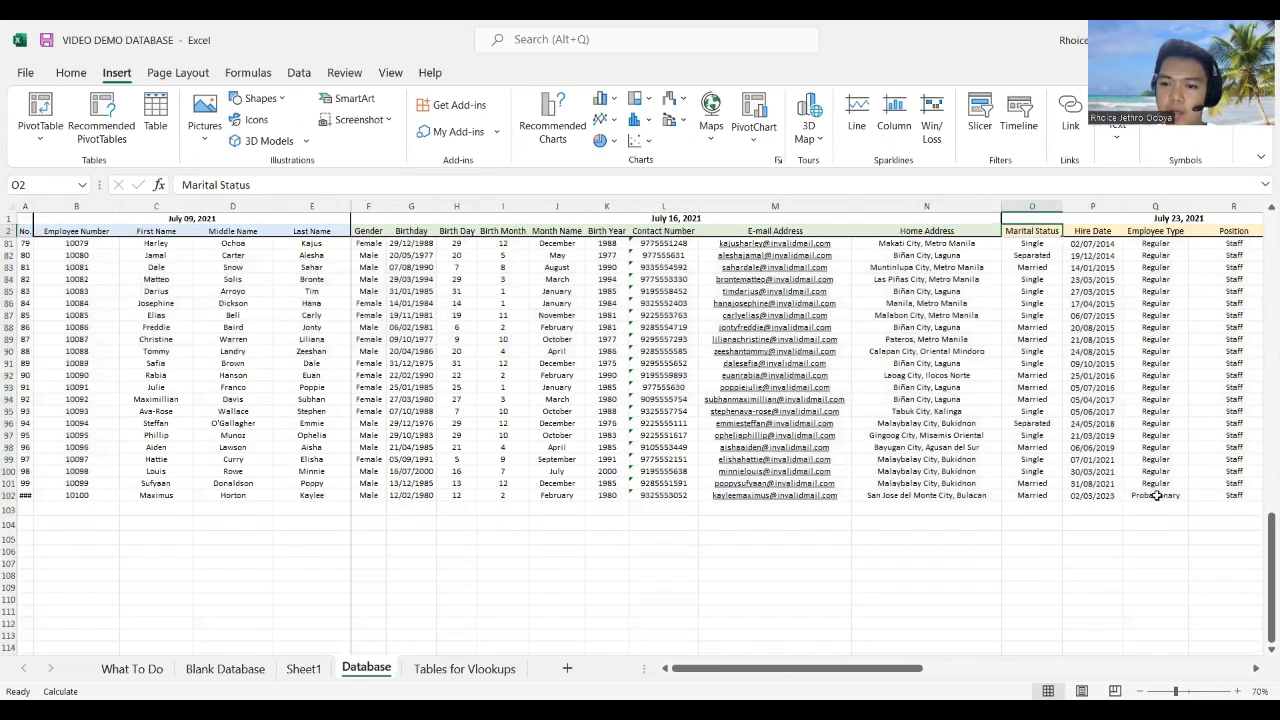
{"action": "left_click", "coordinate": [1048, 491], "text": "shift"}
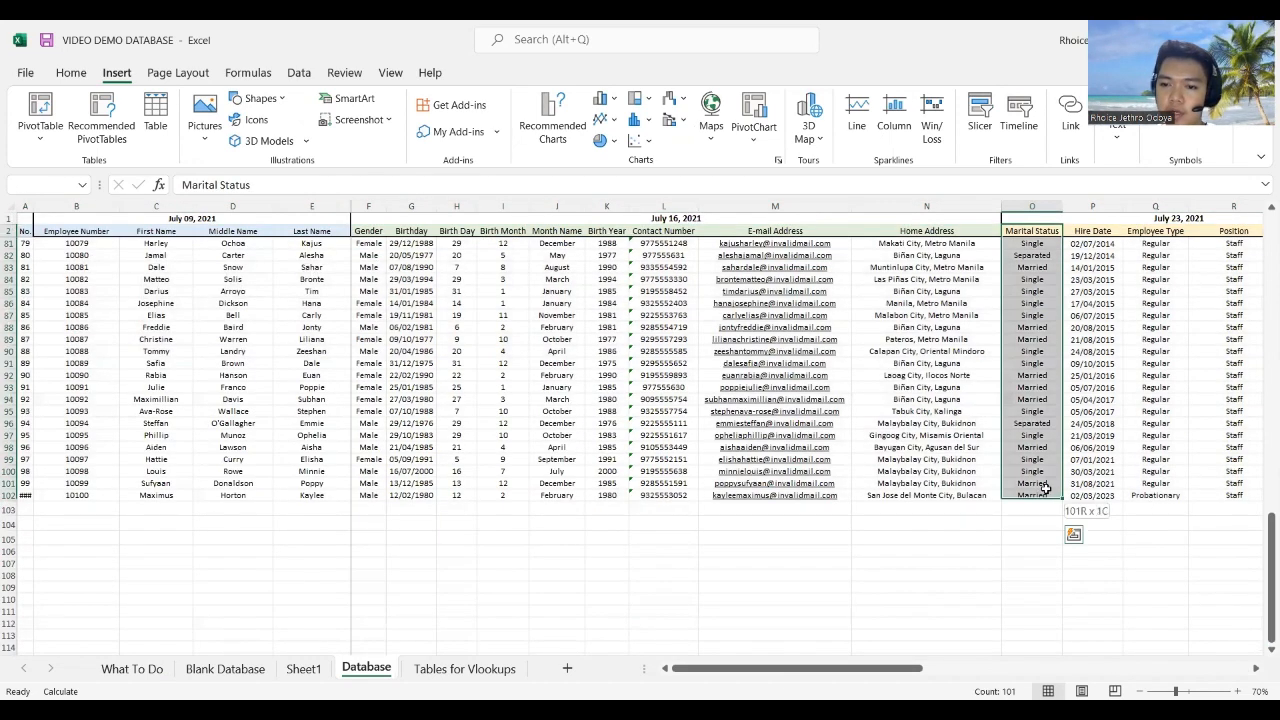
{"action": "left_click", "coordinate": [1158, 231], "text": "ctrl"}
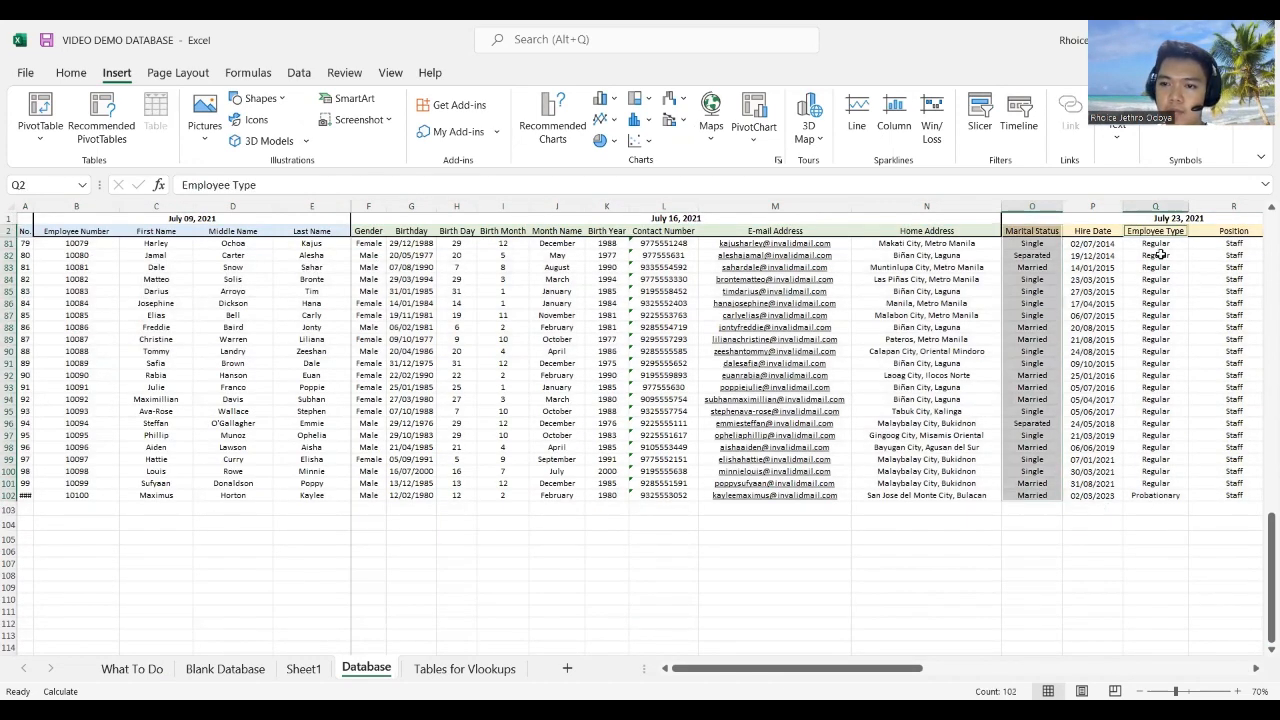
{"action": "left_click", "coordinate": [1156, 495], "text": "ctrl+shift"}
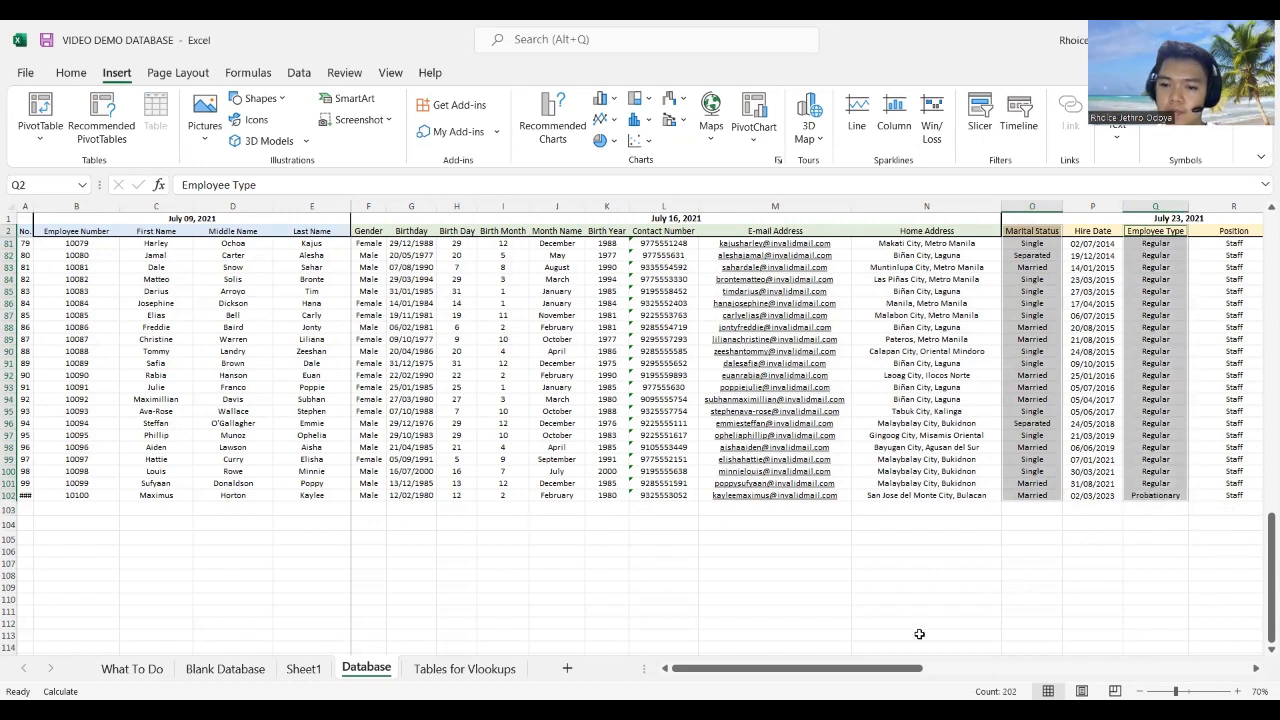
{"action": "left_click_drag", "start_coordinate": [876, 667], "coordinate": [1015, 505]}
{"action": "scroll", "coordinate": [985, 588], "scroll_direction": "up", "scroll_amount": 4}
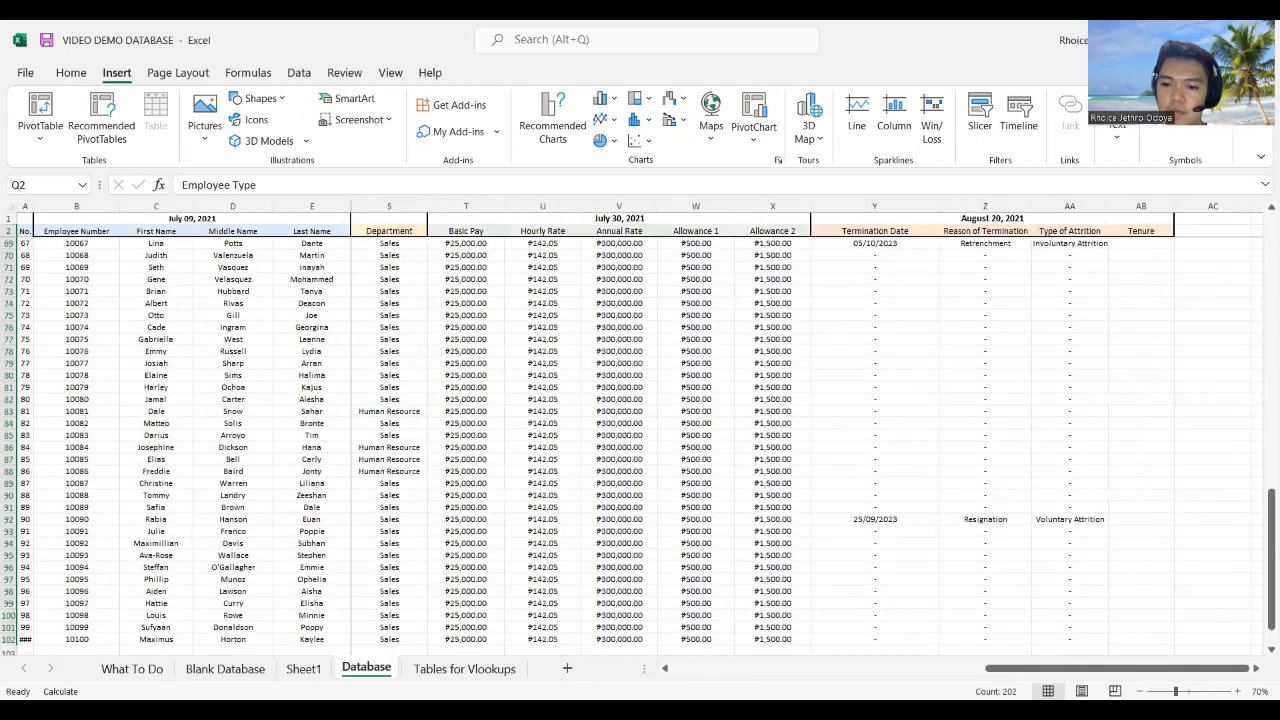
{"action": "left_click_drag", "start_coordinate": [1051, 668], "coordinate": [839, 668]}
{"action": "left_click", "coordinate": [859, 206]}
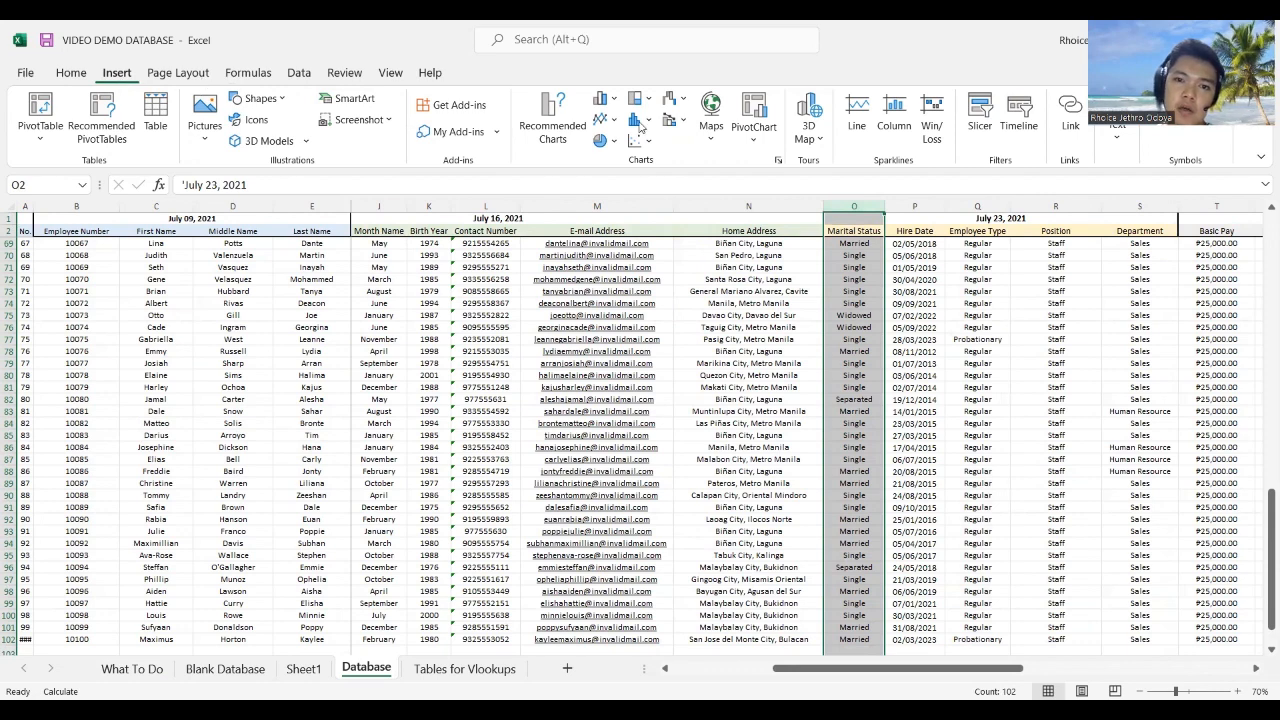
Step: Insert the recommended pie chart of Count of Marital Status onto a new Sheet2
{"action": "left_click", "coordinate": [558, 115]}
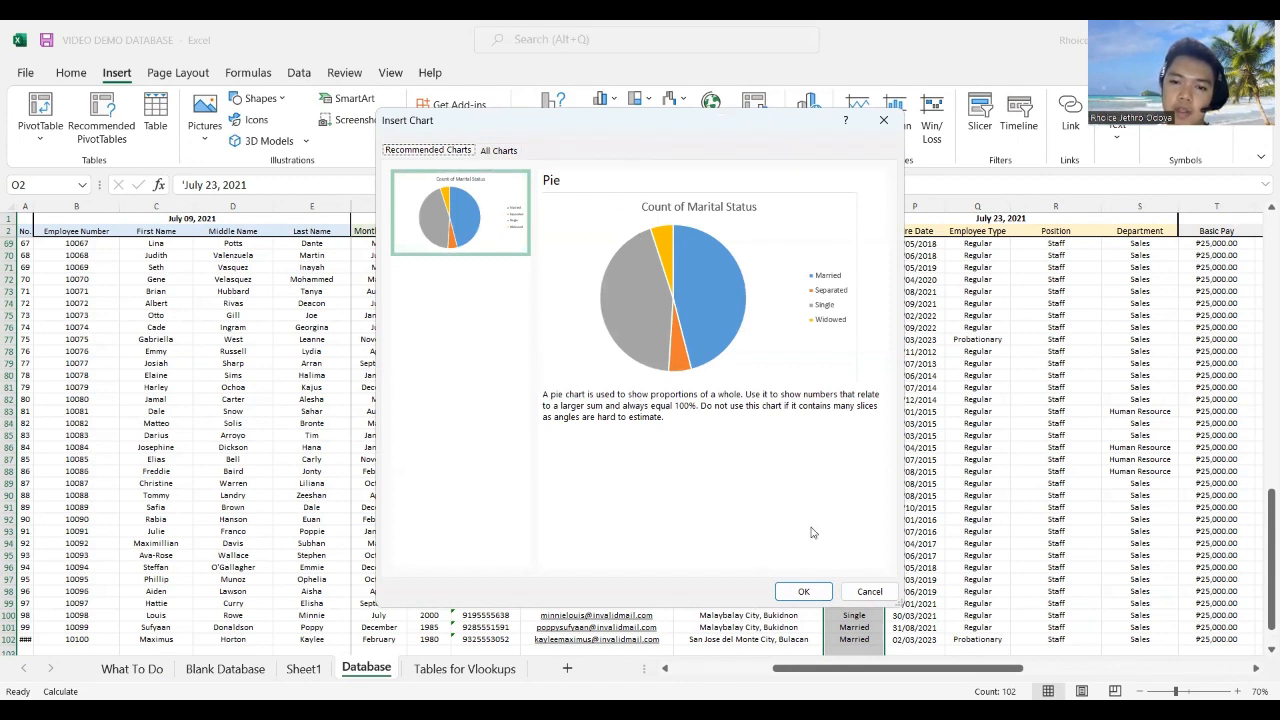
{"action": "left_click", "coordinate": [791, 594]}
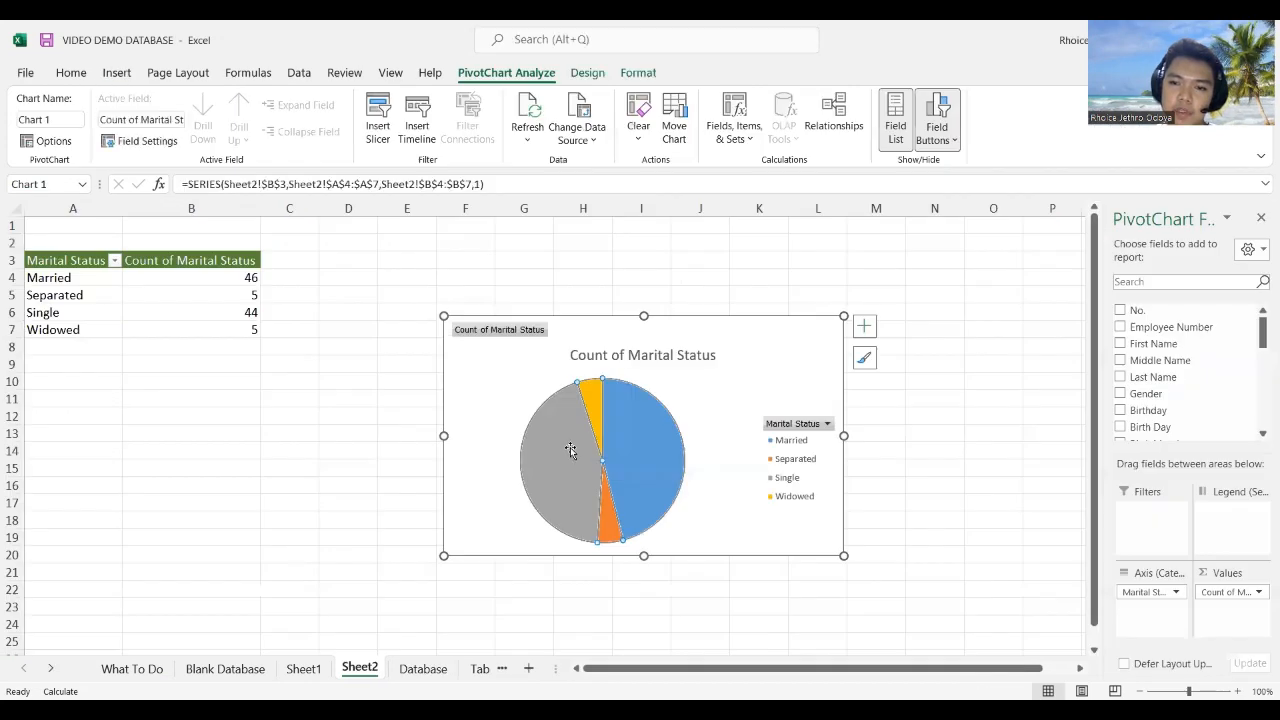
Step: Move the pie chart beside its Sheet2 table, check the Widowed count of 5, and return to Database
{"action": "left_click_drag", "start_coordinate": [740, 368], "coordinate": [652, 267]}
{"action": "left_click_drag", "start_coordinate": [220, 306], "coordinate": [216, 333]}
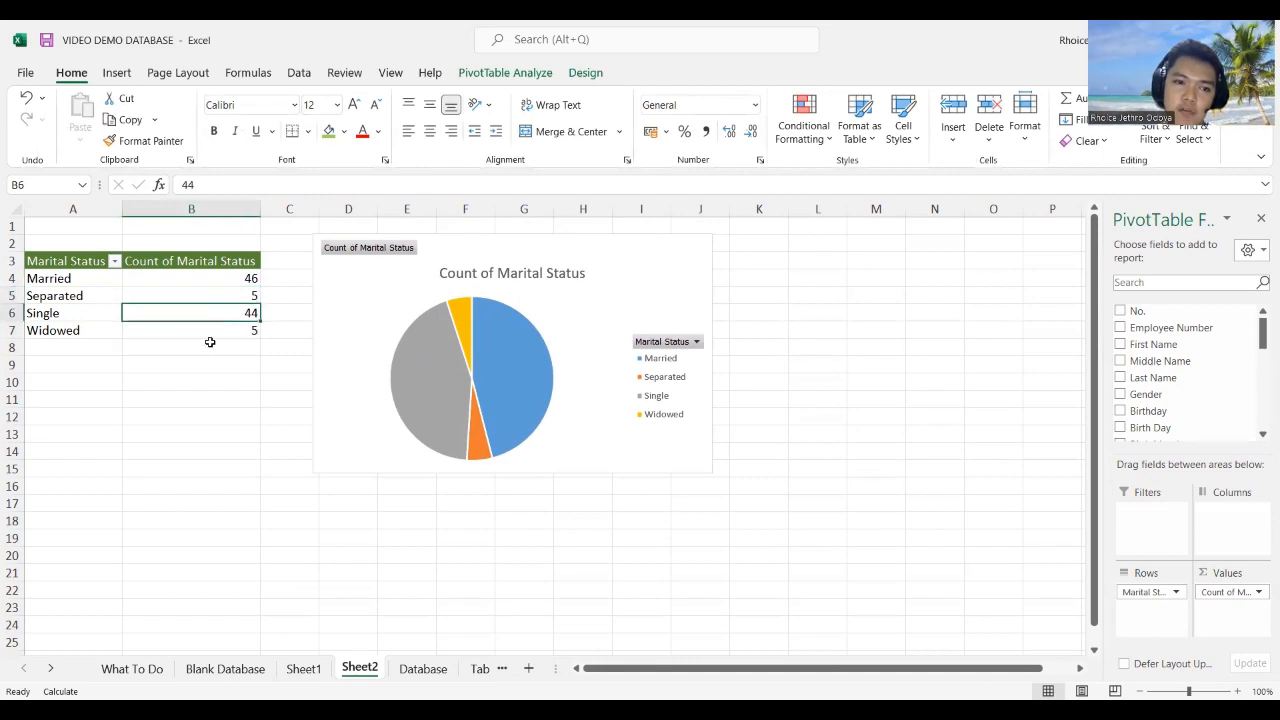
{"action": "left_click", "coordinate": [212, 334]}
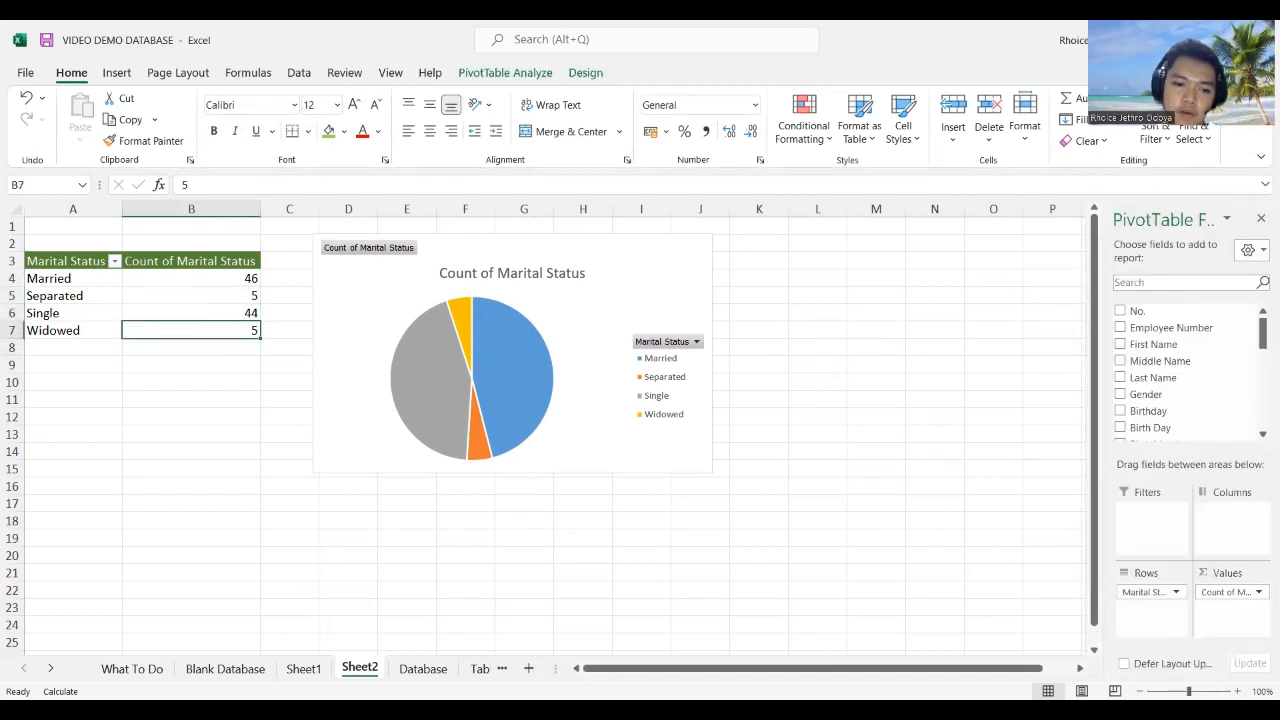
{"action": "left_click", "coordinate": [423, 668]}
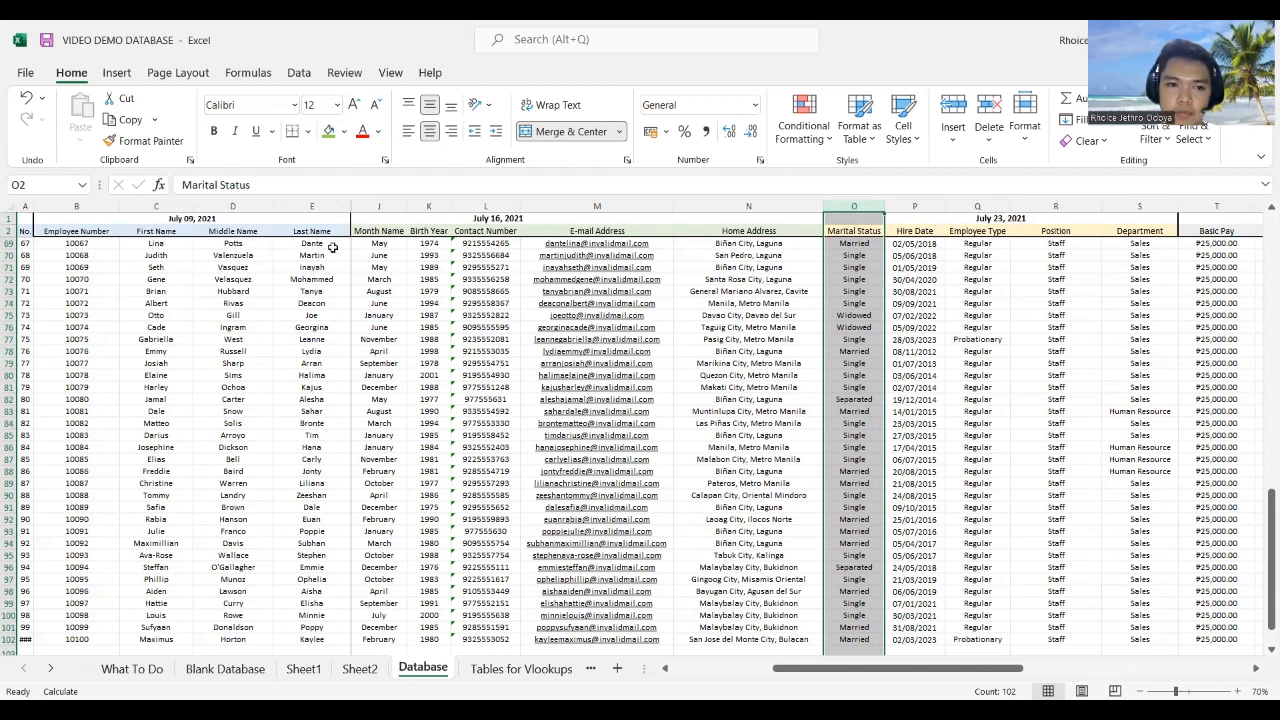
Step: Select the Month Name and Marital Status value columns together
{"action": "left_click", "coordinate": [370, 230]}
{"action": "scroll", "coordinate": [390, 450], "scroll_direction": "down", "scroll_amount": 4}
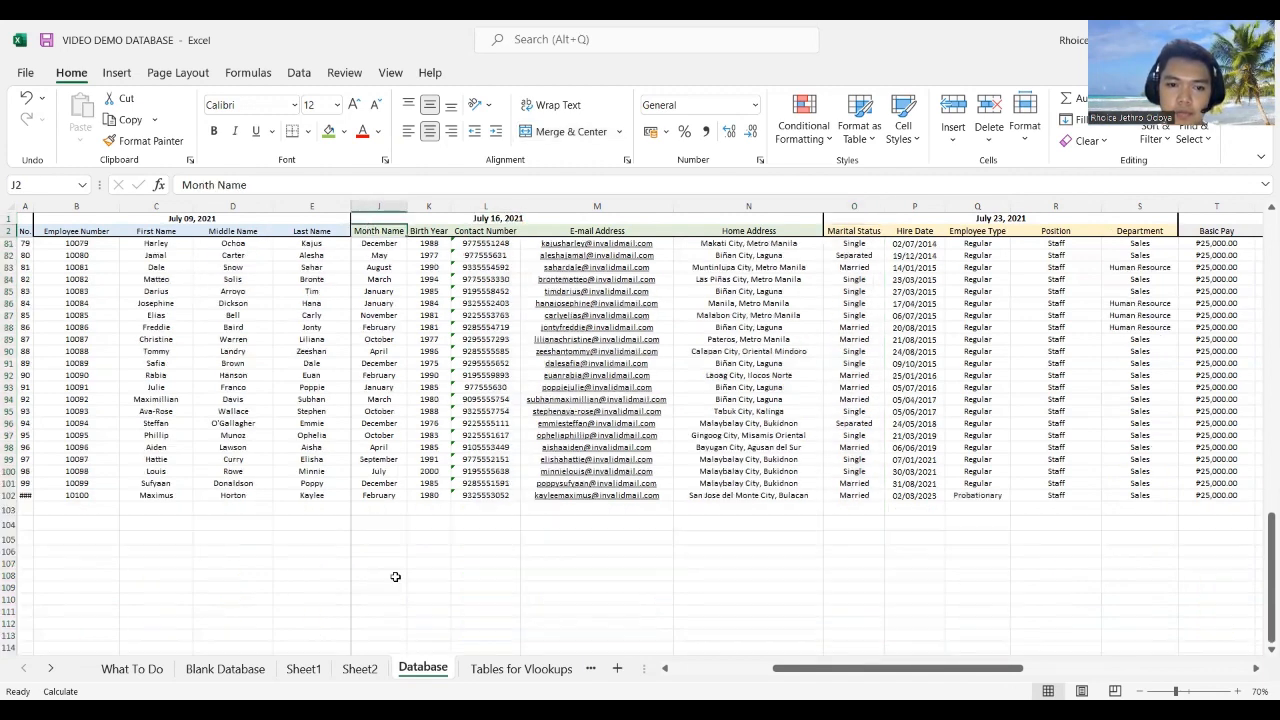
{"action": "left_click", "coordinate": [372, 494], "text": "shift"}
{"action": "left_click", "coordinate": [862, 232], "text": "ctrl"}
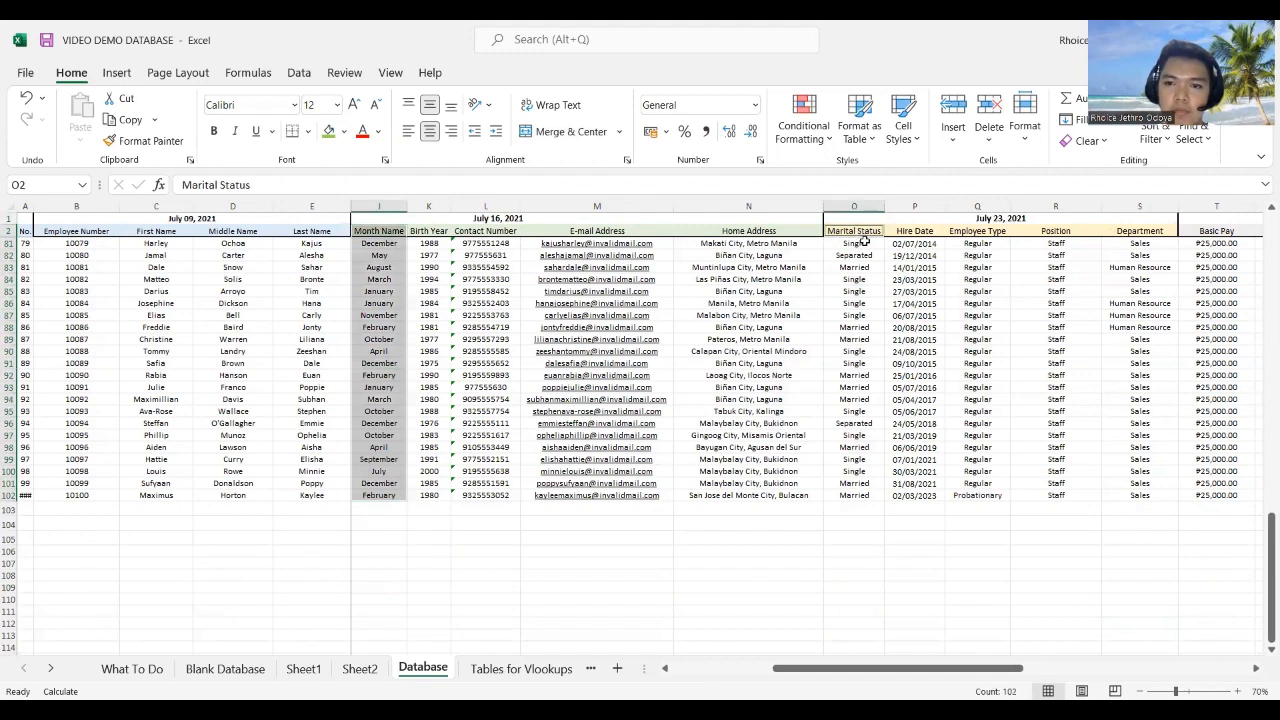
{"action": "left_click", "coordinate": [837, 495], "text": "ctrl+shift"}
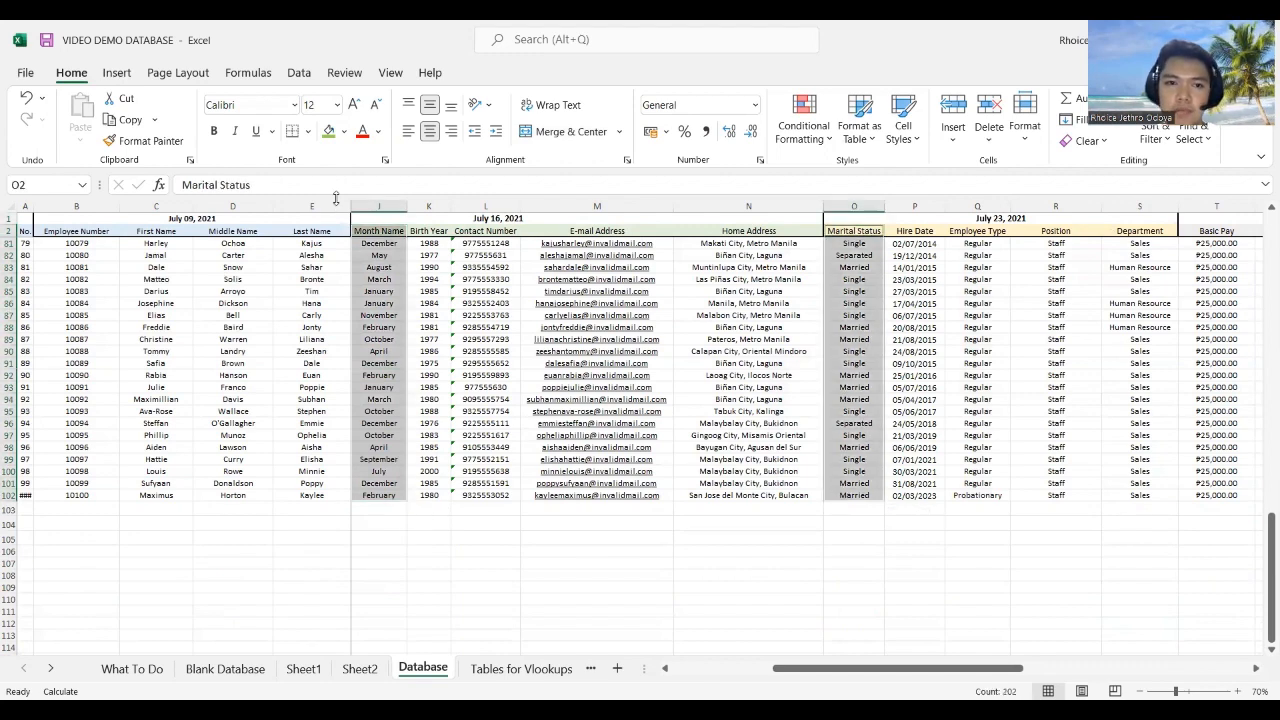
Step: Preview chart suggestions for the month and marital status selection, then close them
{"action": "left_click", "coordinate": [116, 73]}
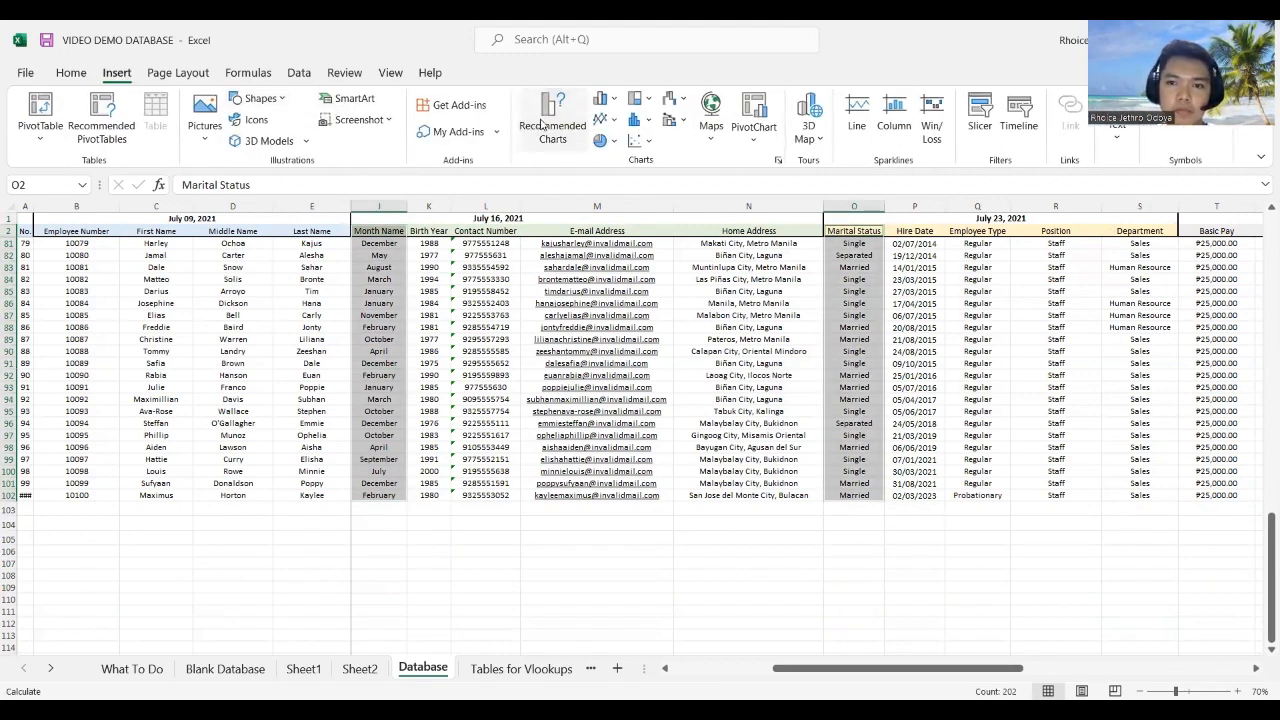
{"action": "left_click", "coordinate": [541, 124]}
{"action": "key", "text": "Escape"}
{"action": "left_click", "coordinate": [826, 449]}
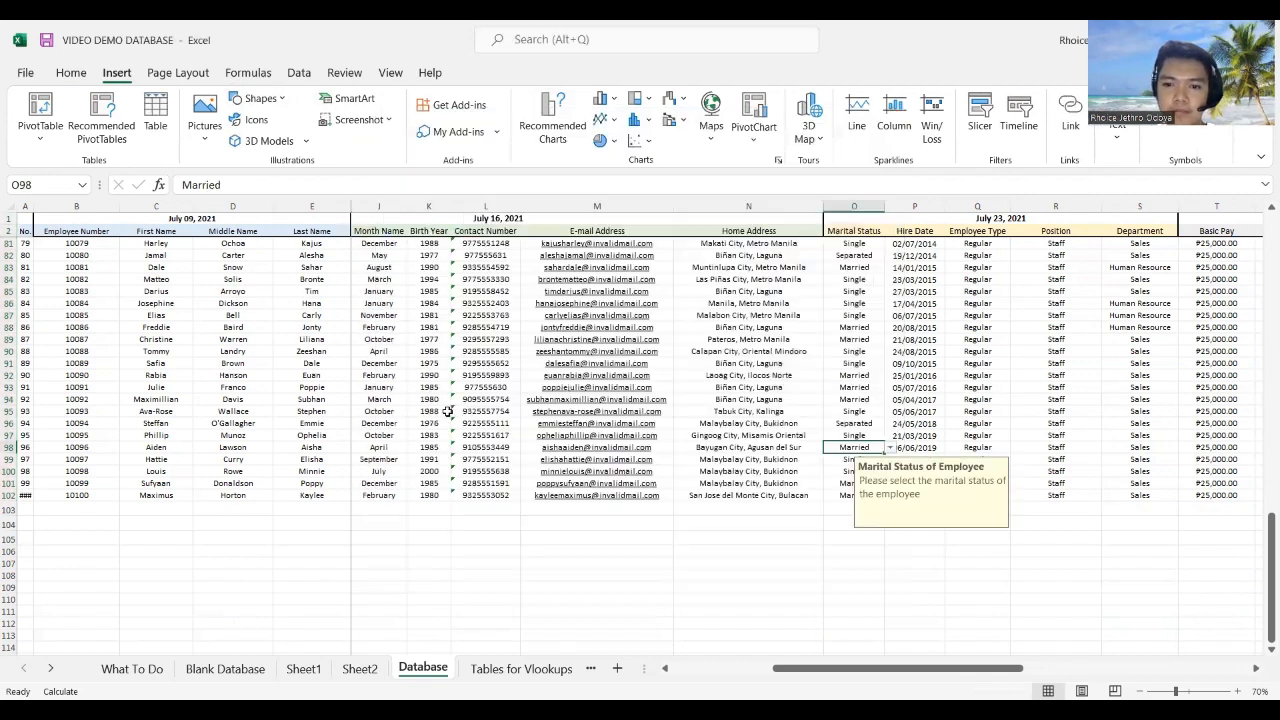
{"action": "scroll", "coordinate": [351, 366], "scroll_direction": "up", "scroll_amount": 13}
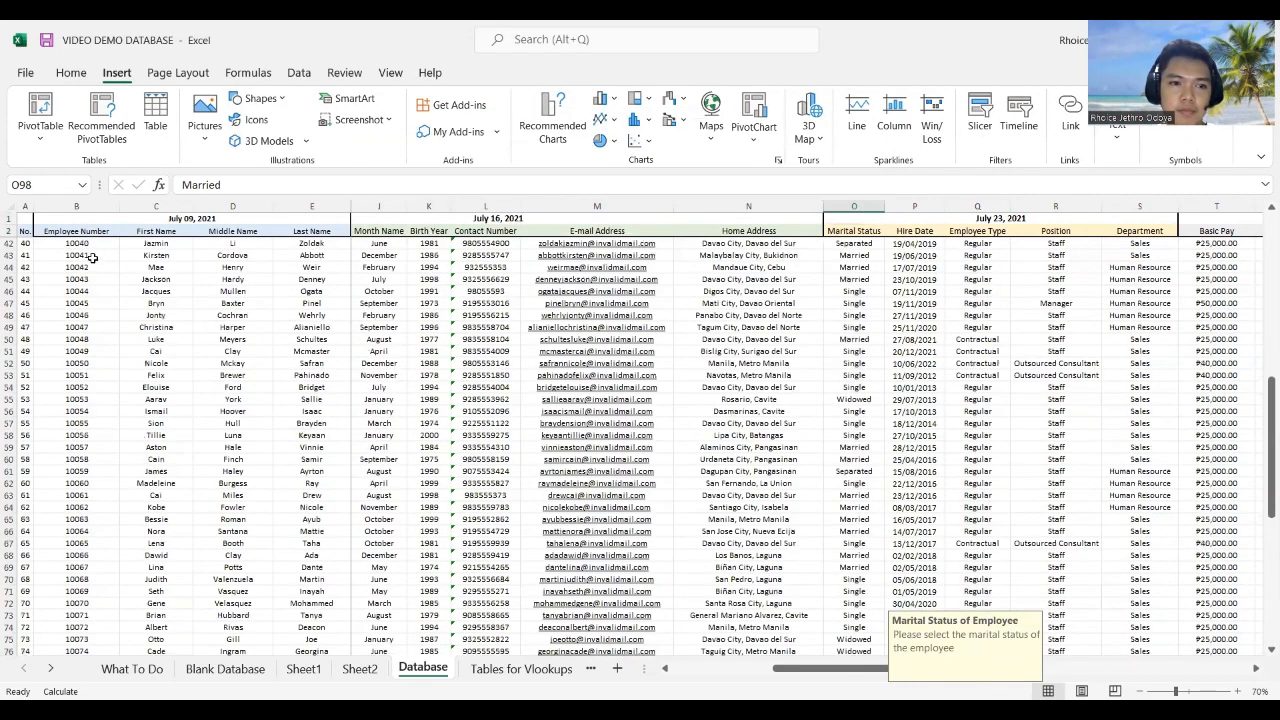
{"action": "scroll", "coordinate": [85, 260], "scroll_direction": "up", "scroll_amount": 7}
Step: Select all employee records from A2 through column T, row 102
{"action": "left_click", "coordinate": [24, 231]}
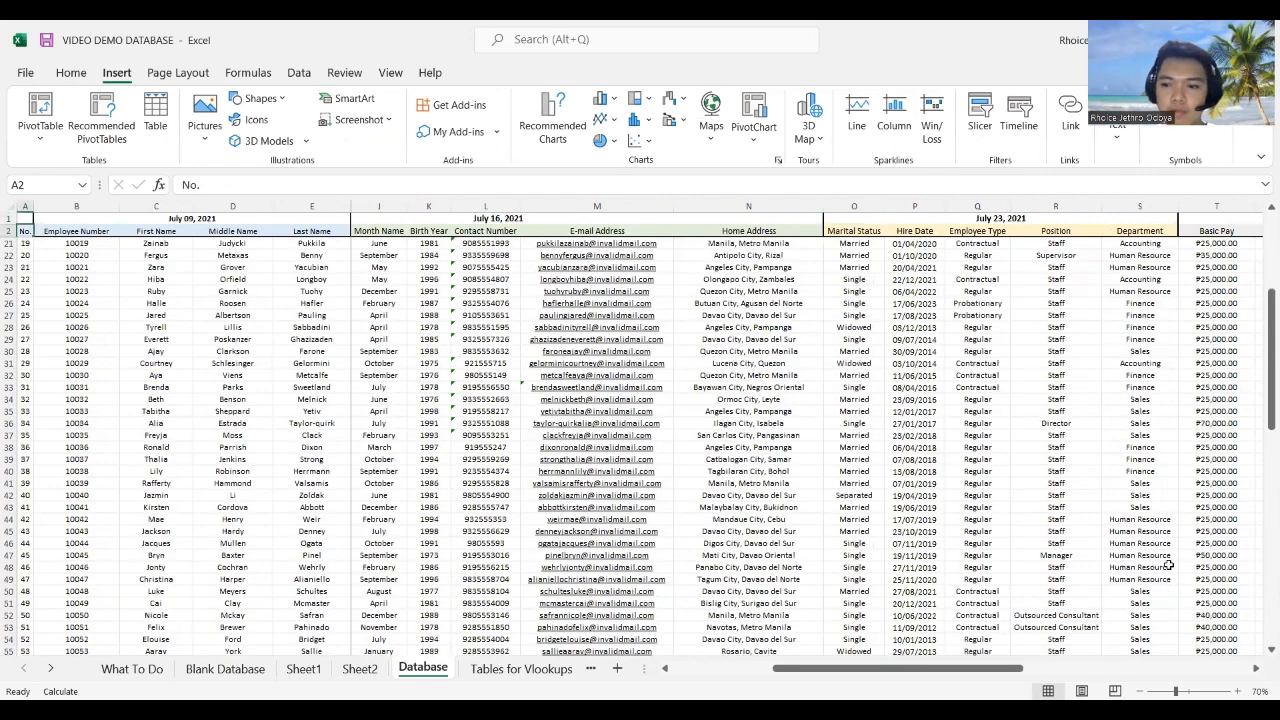
{"action": "scroll", "coordinate": [1166, 567], "scroll_direction": "down", "scroll_amount": 14}
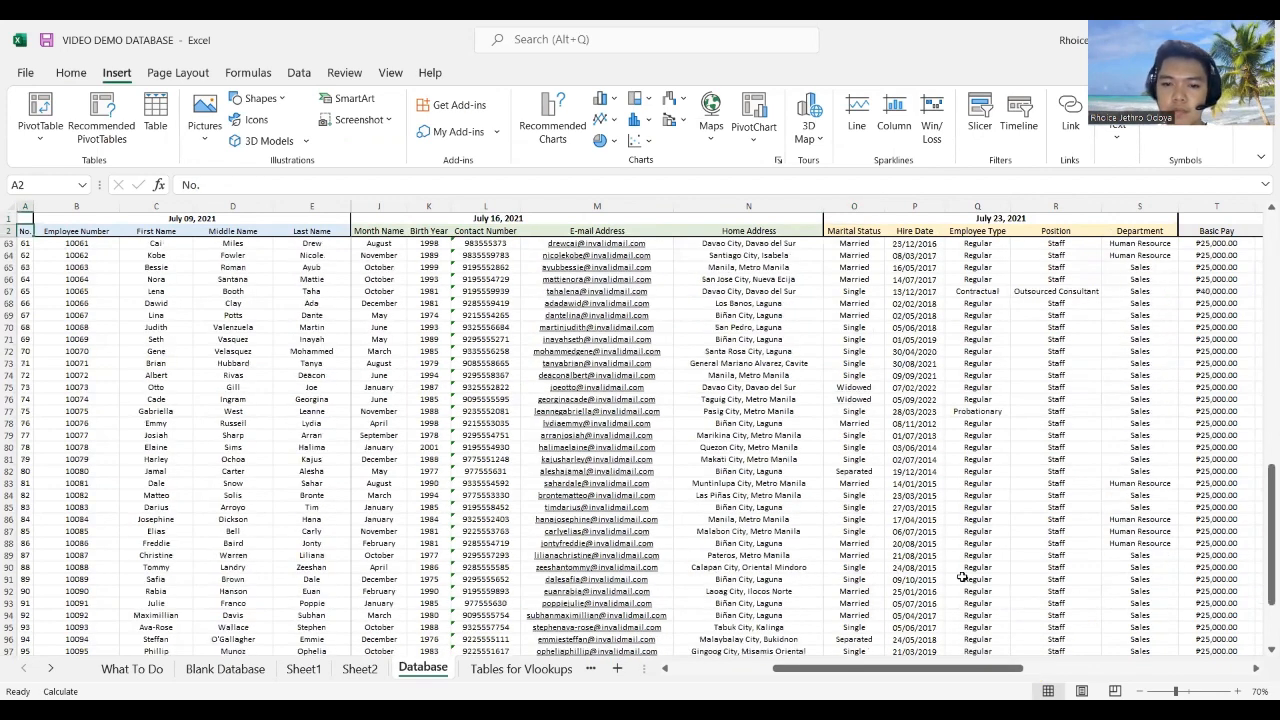
{"action": "scroll", "coordinate": [965, 586], "scroll_direction": "down", "scroll_amount": 3}
{"action": "left_click", "coordinate": [1222, 604], "text": "shift"}
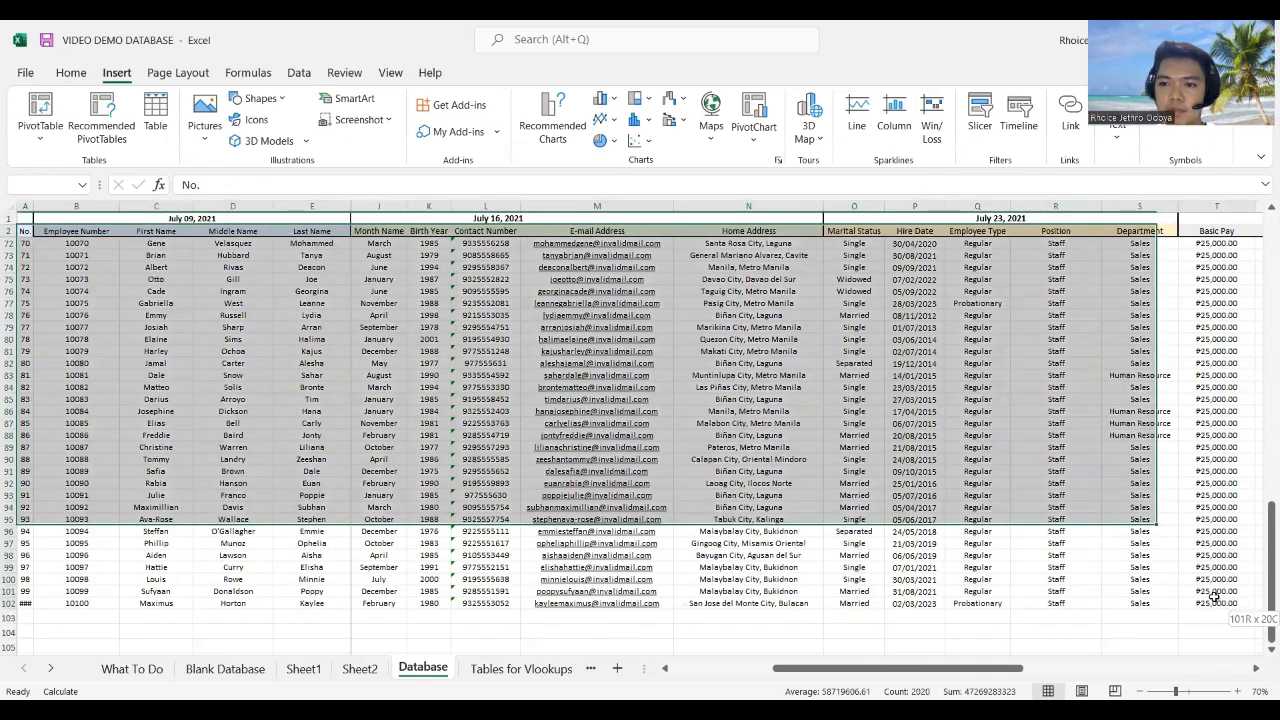
Step: Preview recommended charts: Birth Day by Department, Birth Year and Basic Pay by Position, Pareto, Histogram
{"action": "left_click", "coordinate": [553, 117]}
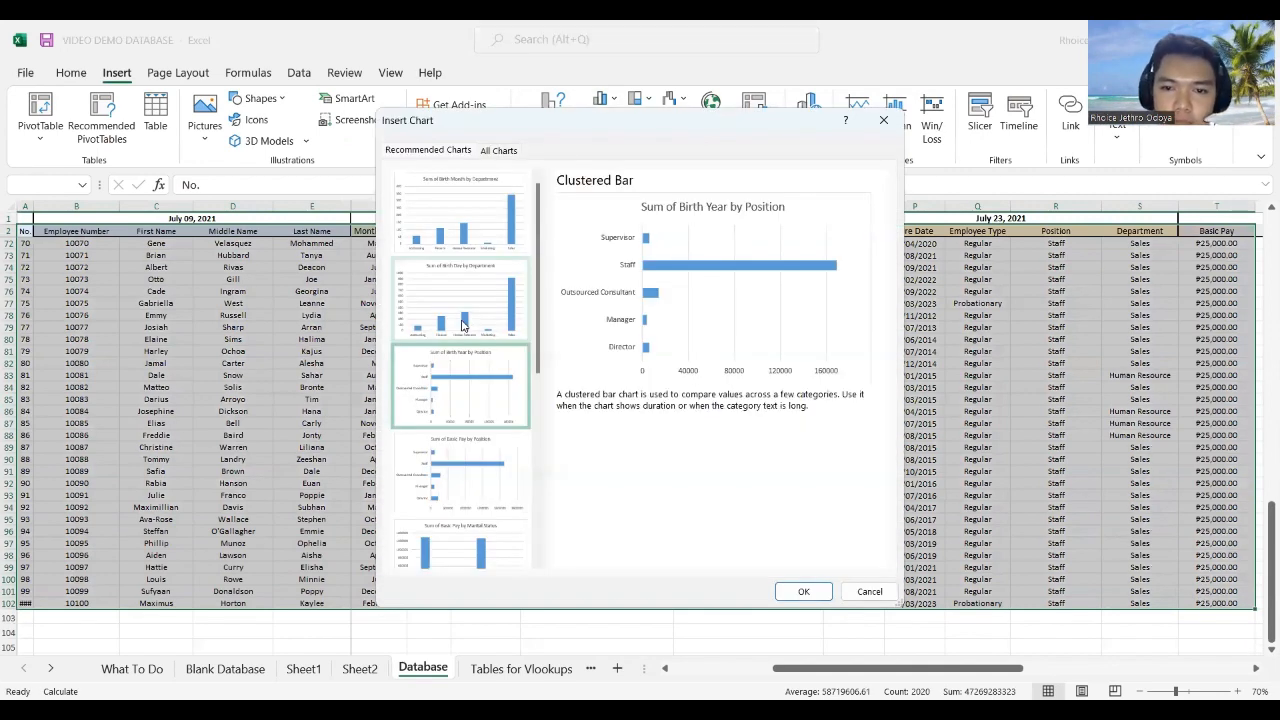
{"action": "left_click", "coordinate": [451, 303]}
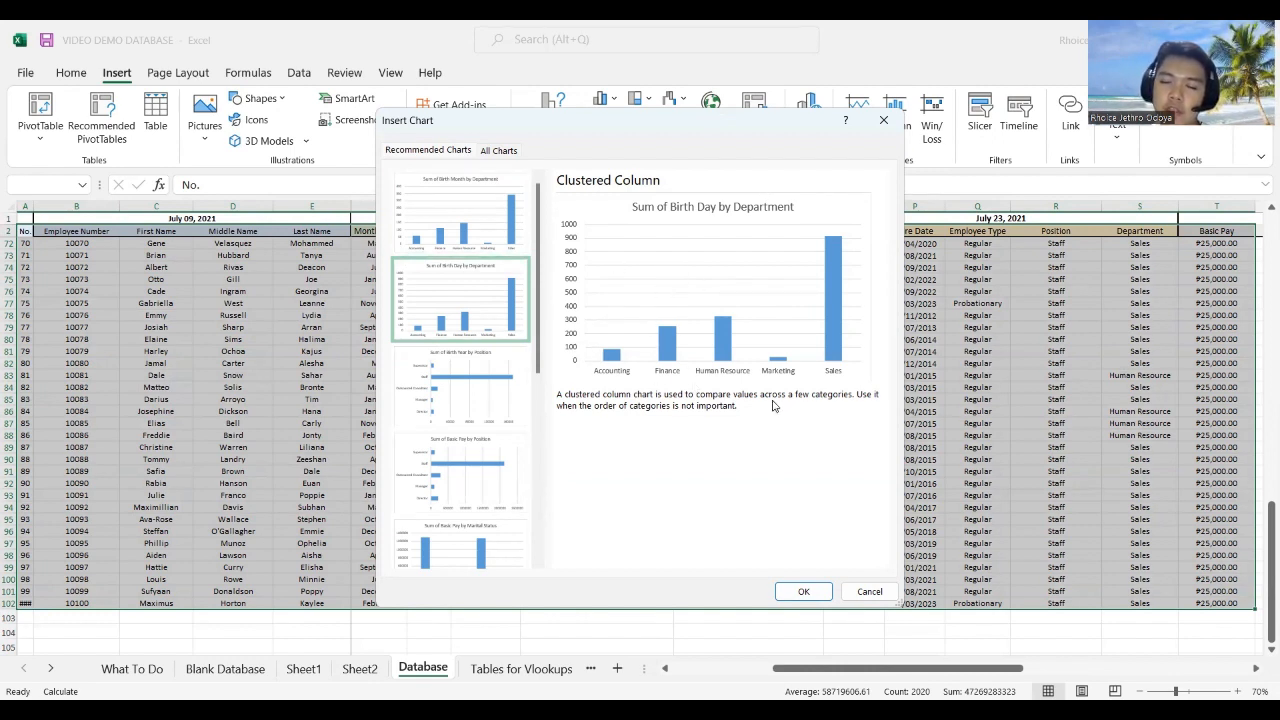
{"action": "left_click", "coordinate": [408, 360]}
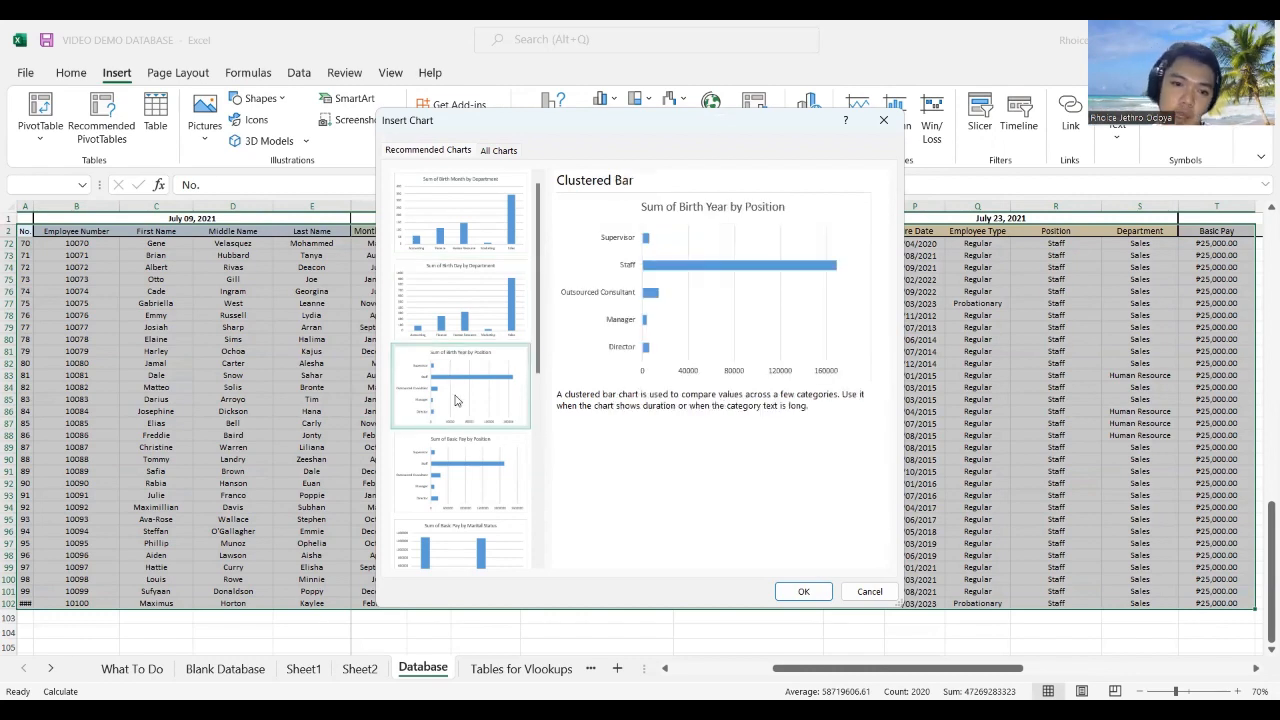
{"action": "left_click", "coordinate": [467, 478]}
{"action": "scroll", "coordinate": [470, 468], "scroll_direction": "down", "scroll_amount": 3}
{"action": "left_click", "coordinate": [467, 445]}
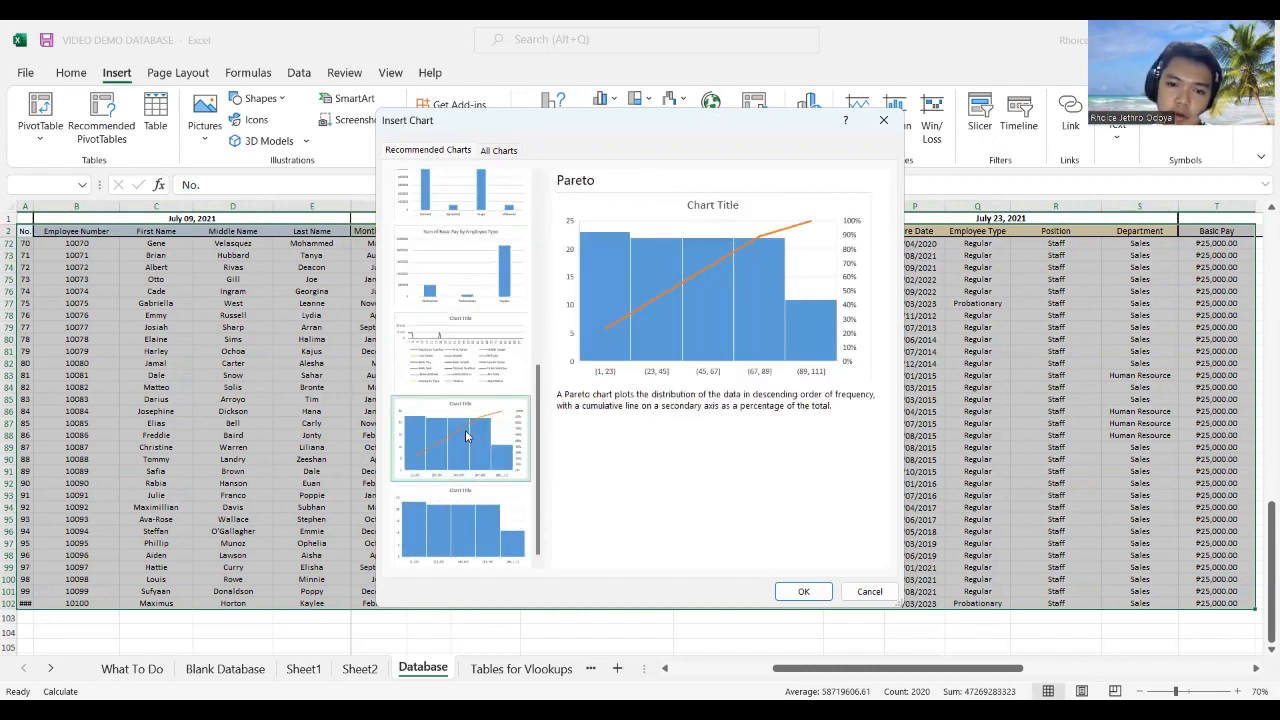
{"action": "left_click", "coordinate": [455, 525]}
Step: Browse All Charts types—pie, bar, scatter, area, stock, radar, histogram, column, line—then cancel
{"action": "left_click", "coordinate": [496, 150]}
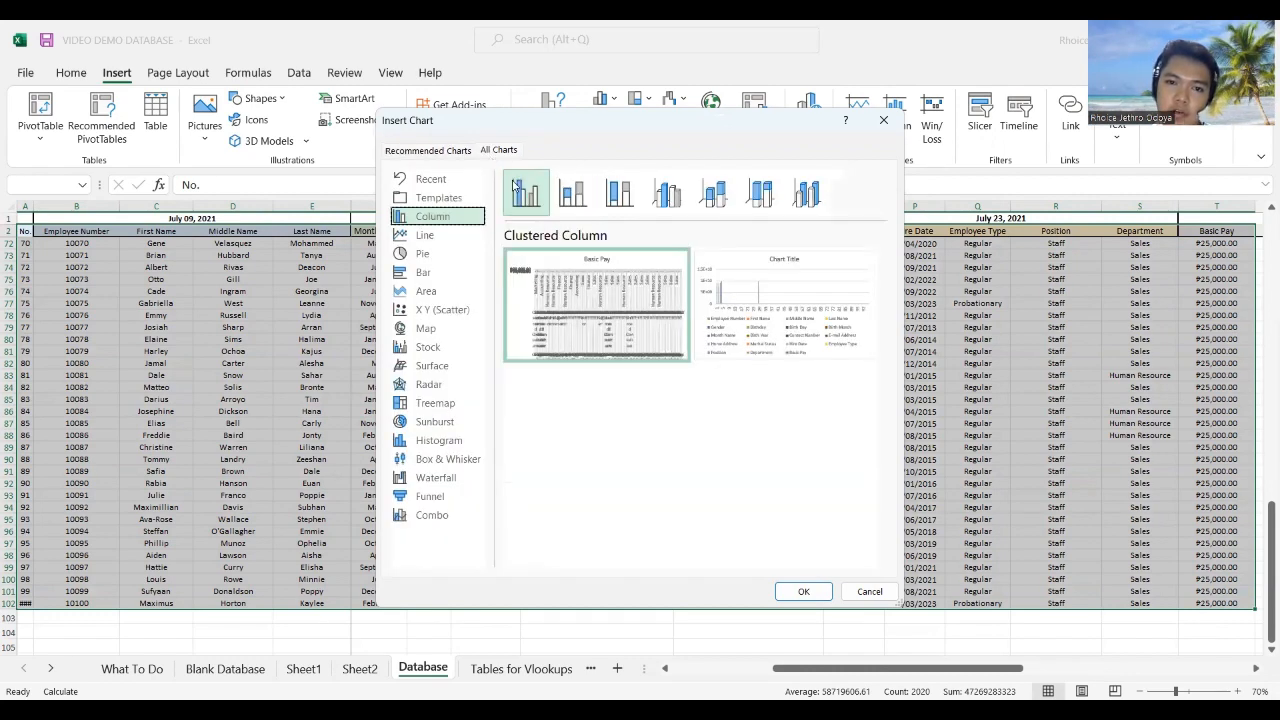
{"action": "left_click", "coordinate": [424, 254]}
{"action": "left_click", "coordinate": [424, 272]}
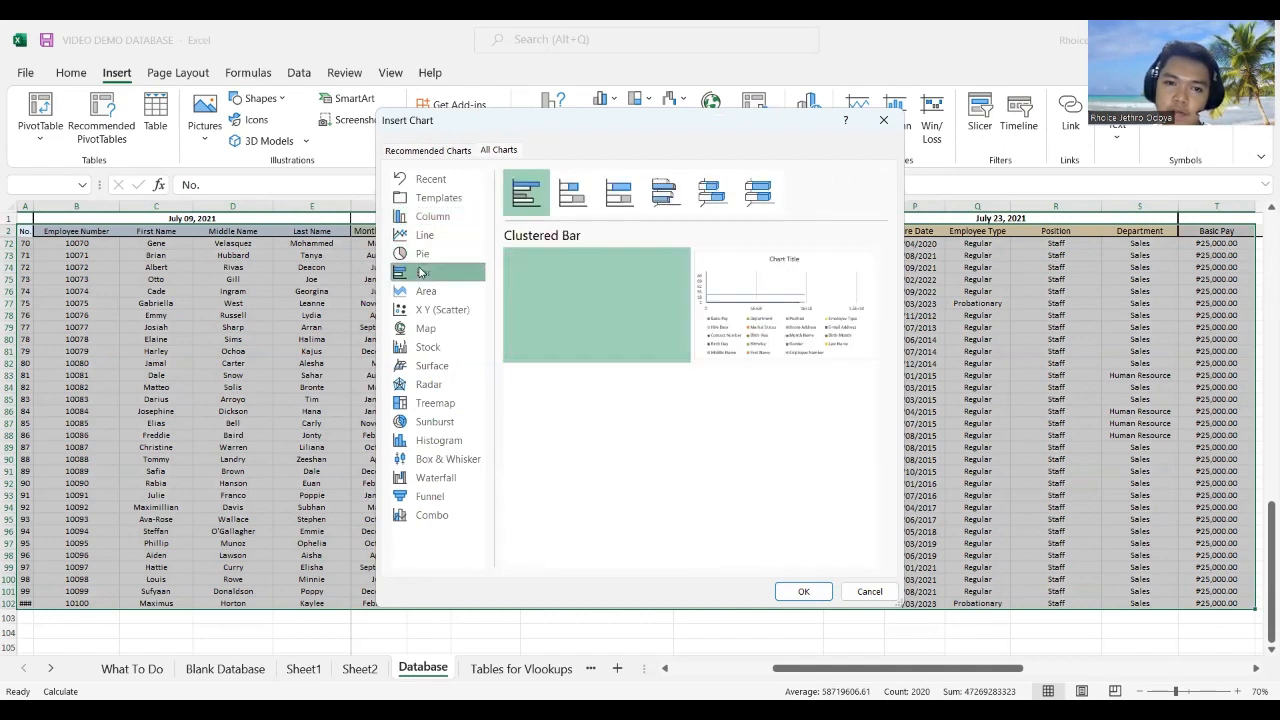
{"action": "left_click", "coordinate": [425, 310]}
{"action": "left_click", "coordinate": [424, 291]}
{"action": "left_click", "coordinate": [424, 310]}
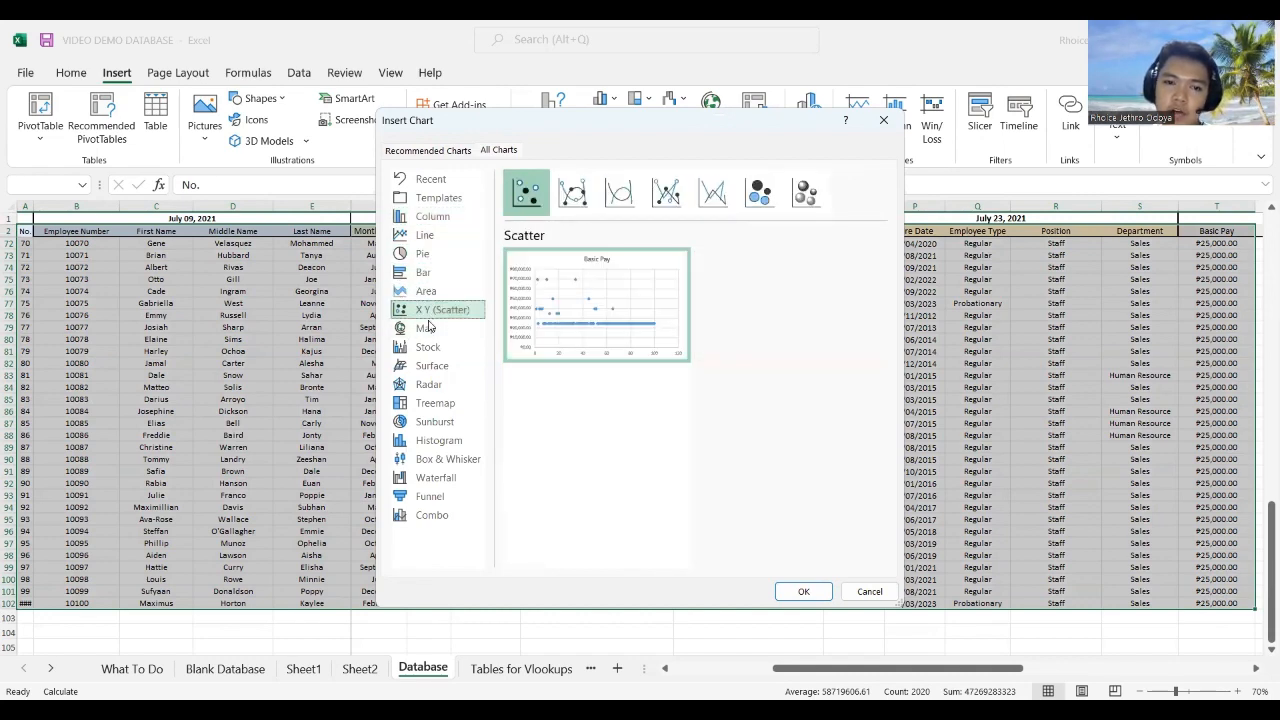
{"action": "left_click", "coordinate": [424, 347]}
{"action": "left_click", "coordinate": [424, 384]}
{"action": "left_click", "coordinate": [424, 440]}
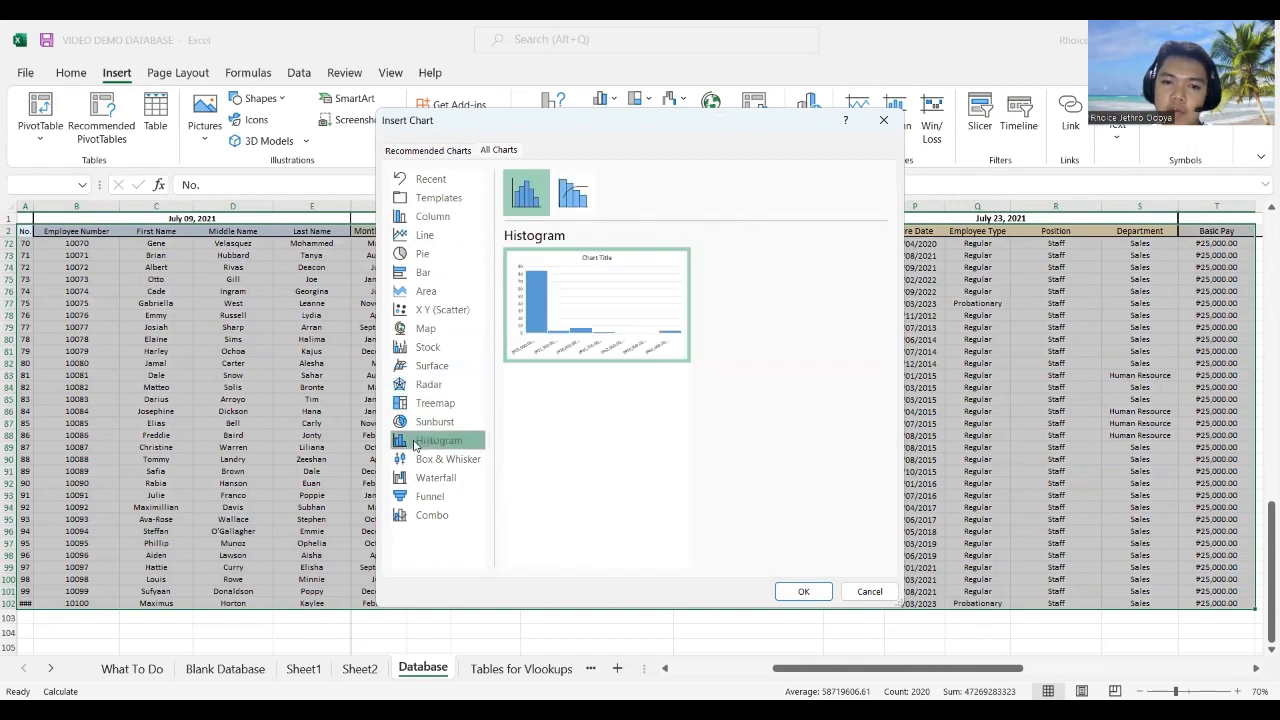
{"action": "left_click", "coordinate": [424, 254]}
{"action": "left_click", "coordinate": [424, 216]}
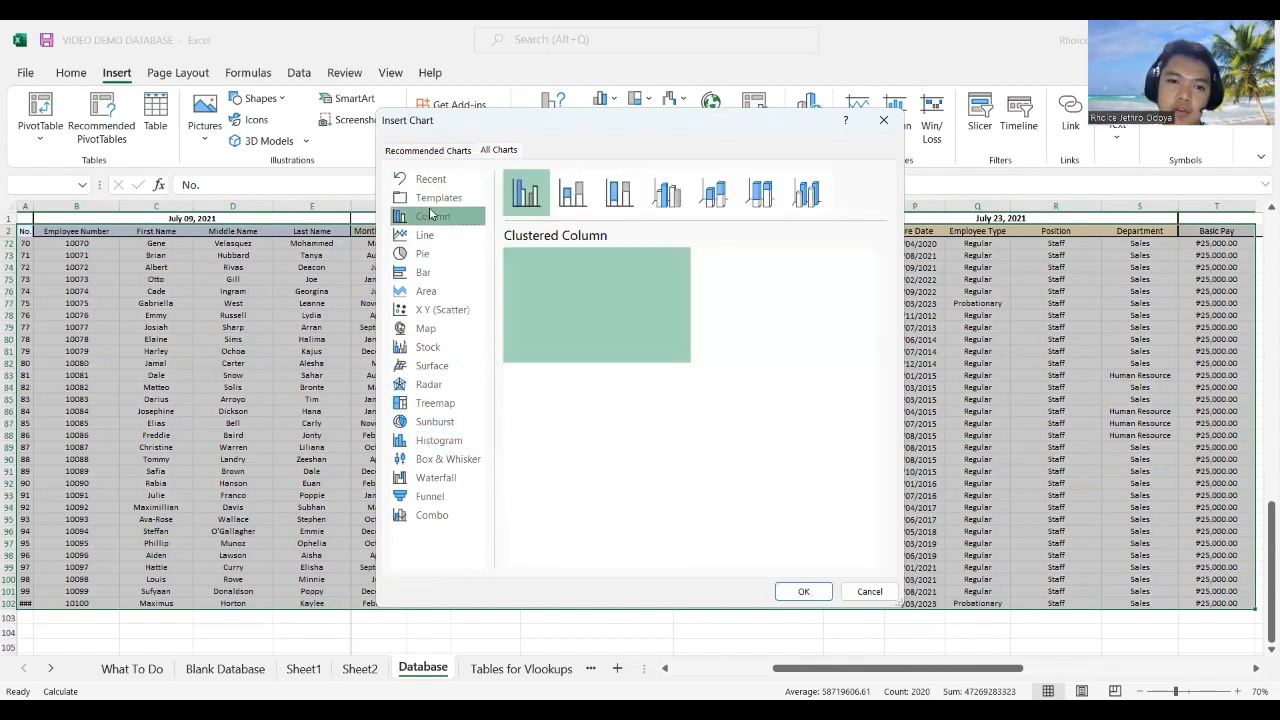
{"action": "left_click", "coordinate": [424, 235]}
{"action": "left_click", "coordinate": [422, 292]}
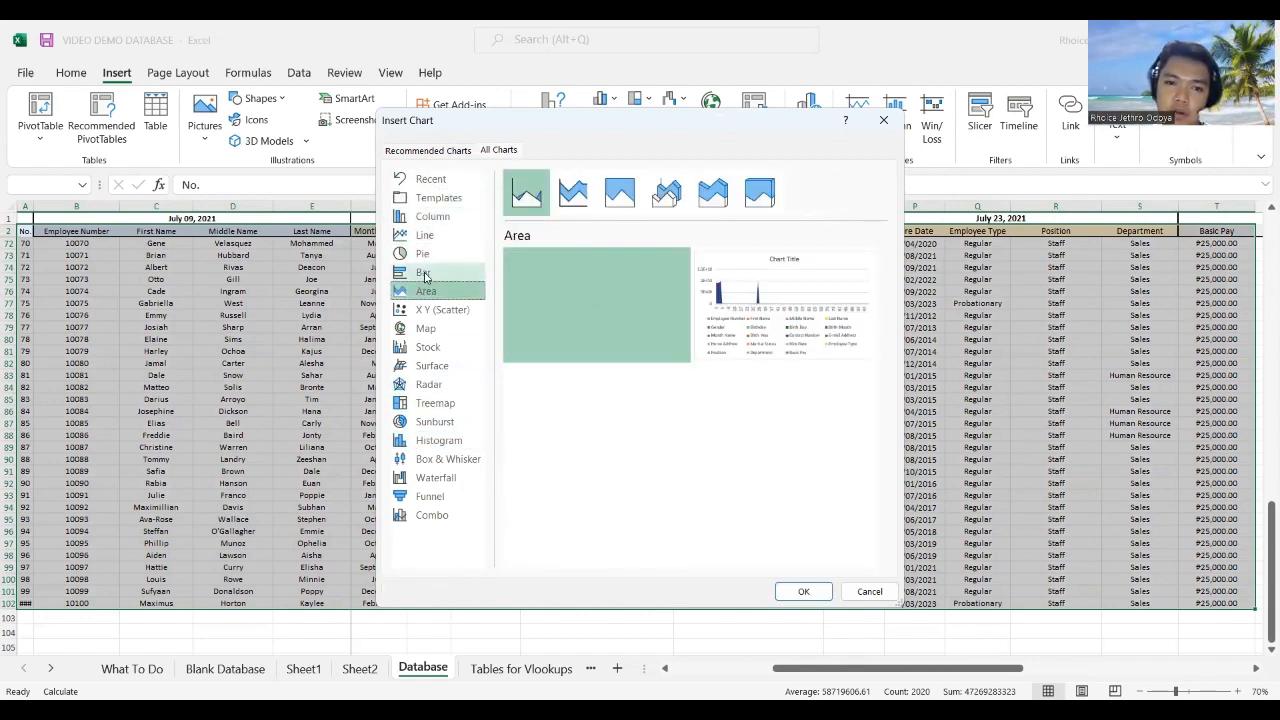
{"action": "left_click", "coordinate": [422, 272]}
{"action": "left_click", "coordinate": [436, 257]}
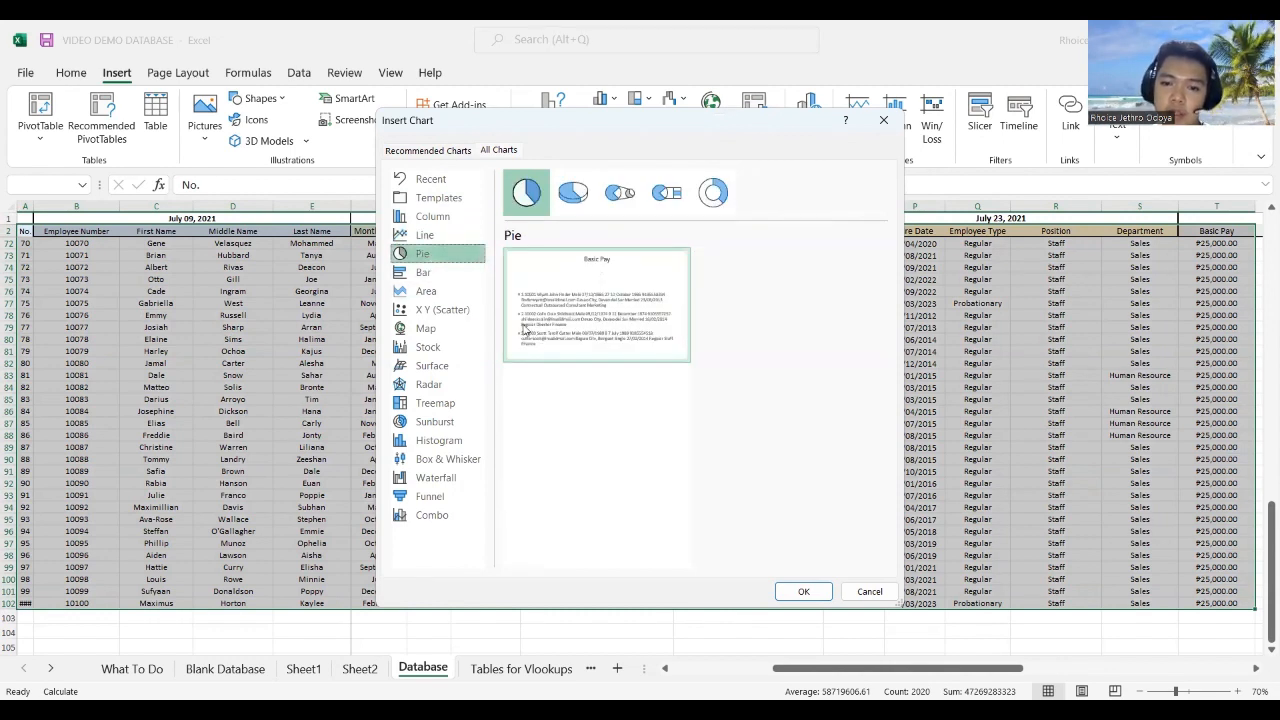
{"action": "left_click", "coordinate": [869, 591]}
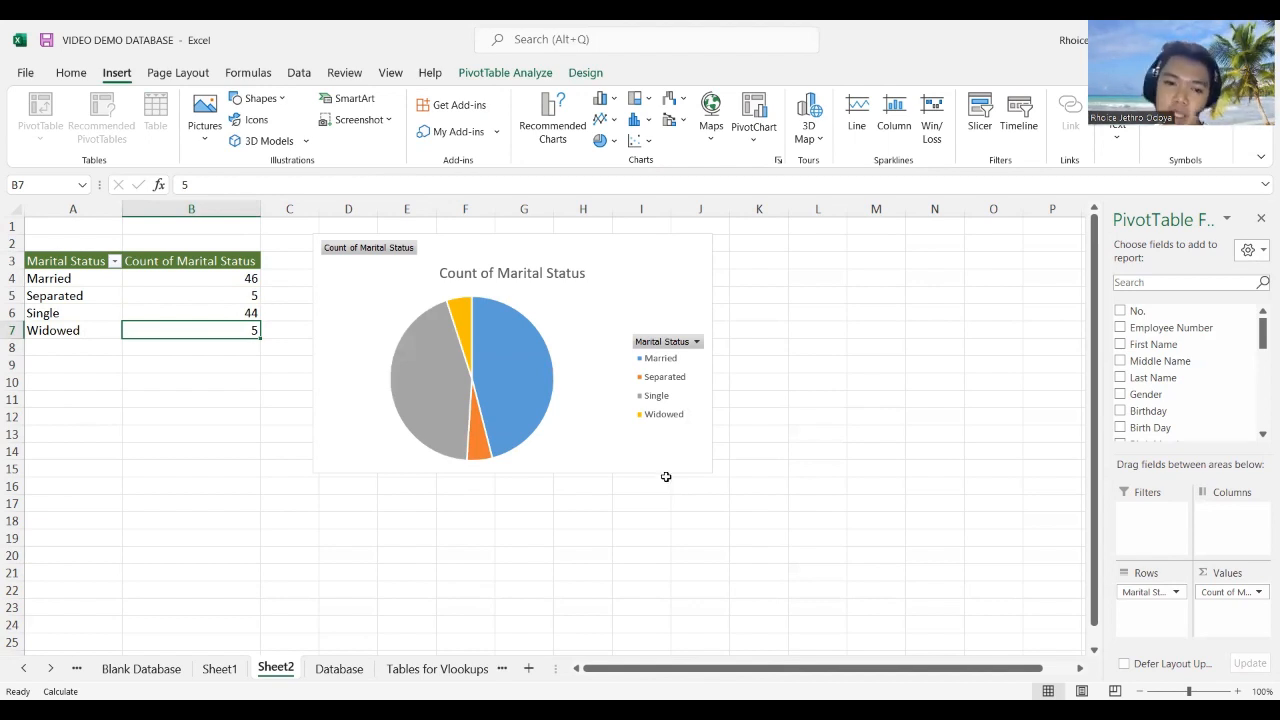
Step: Return to the Database sheet and scroll back to the top of the records
{"action": "left_click", "coordinate": [339, 668]}
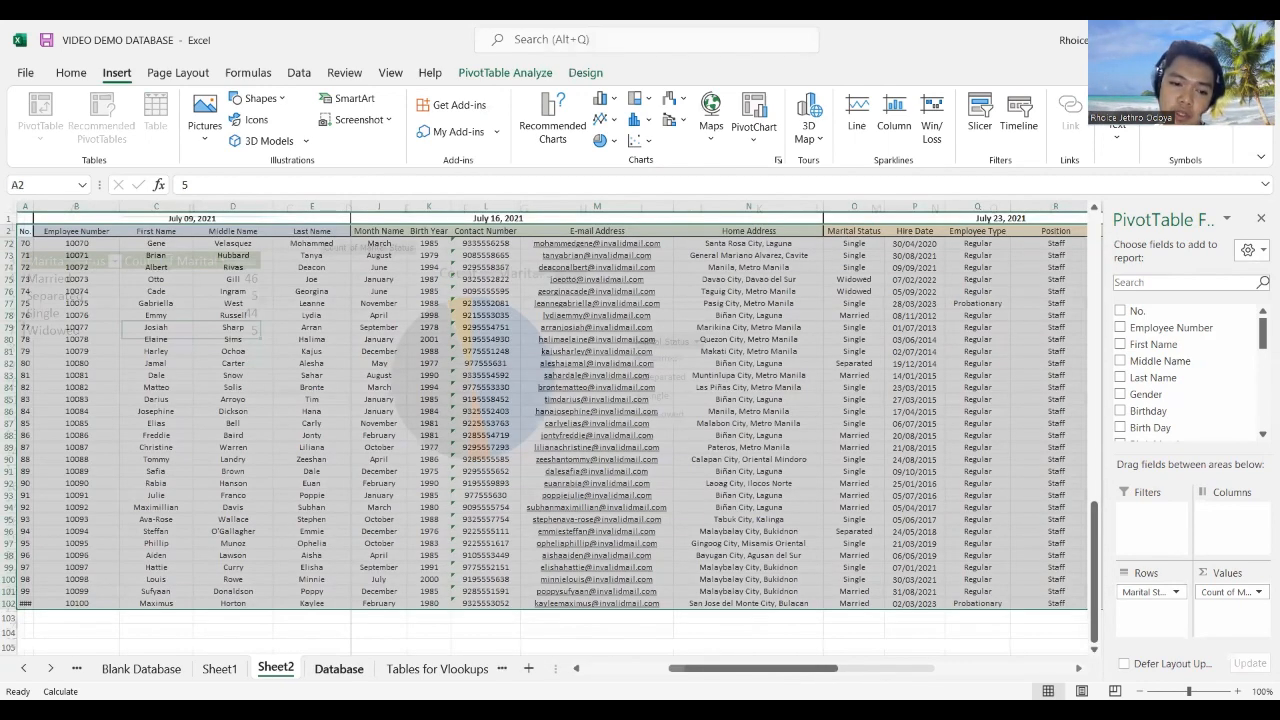
{"action": "left_click", "coordinate": [158, 673]}
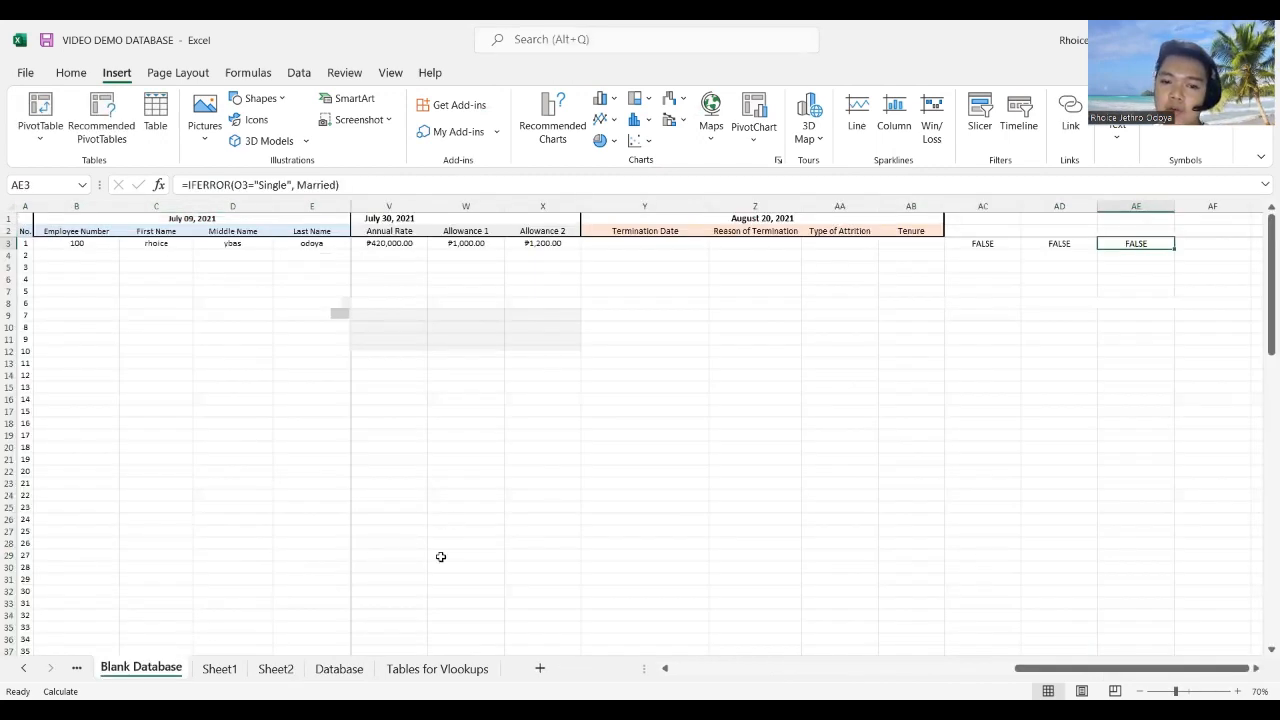
{"action": "left_click", "coordinate": [339, 668]}
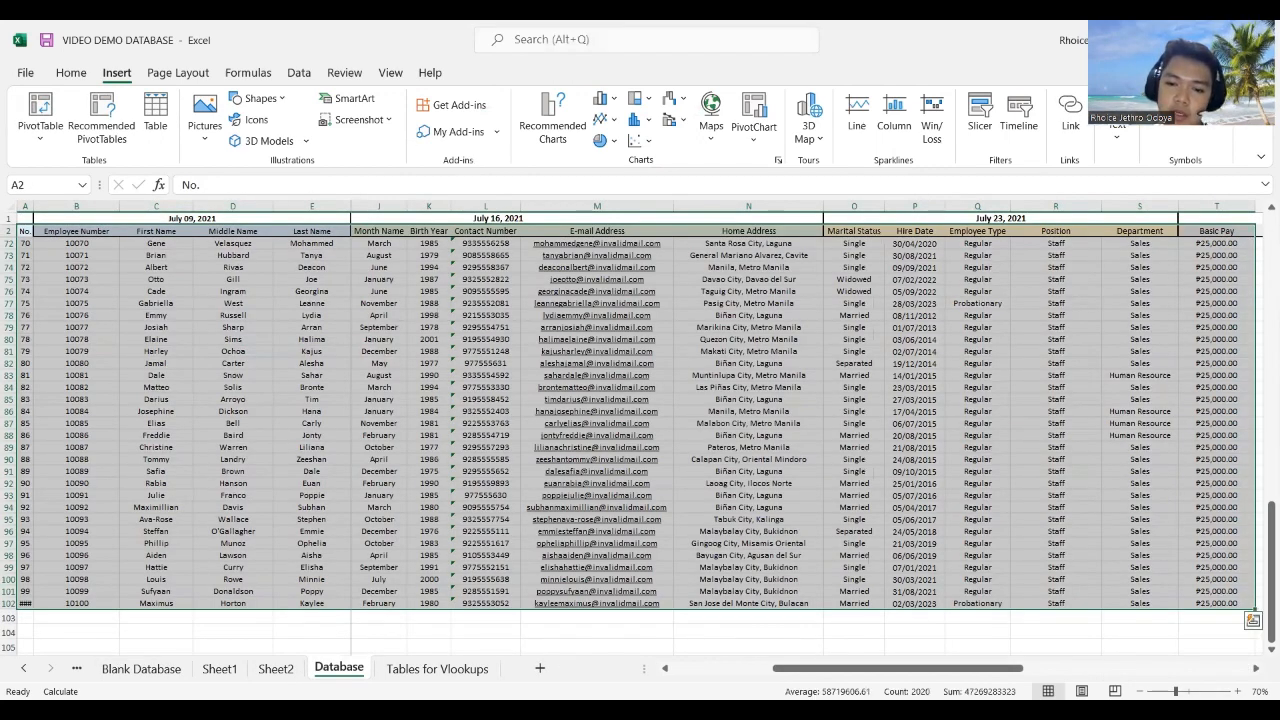
{"action": "left_click_drag", "start_coordinate": [898, 668], "coordinate": [797, 668]}
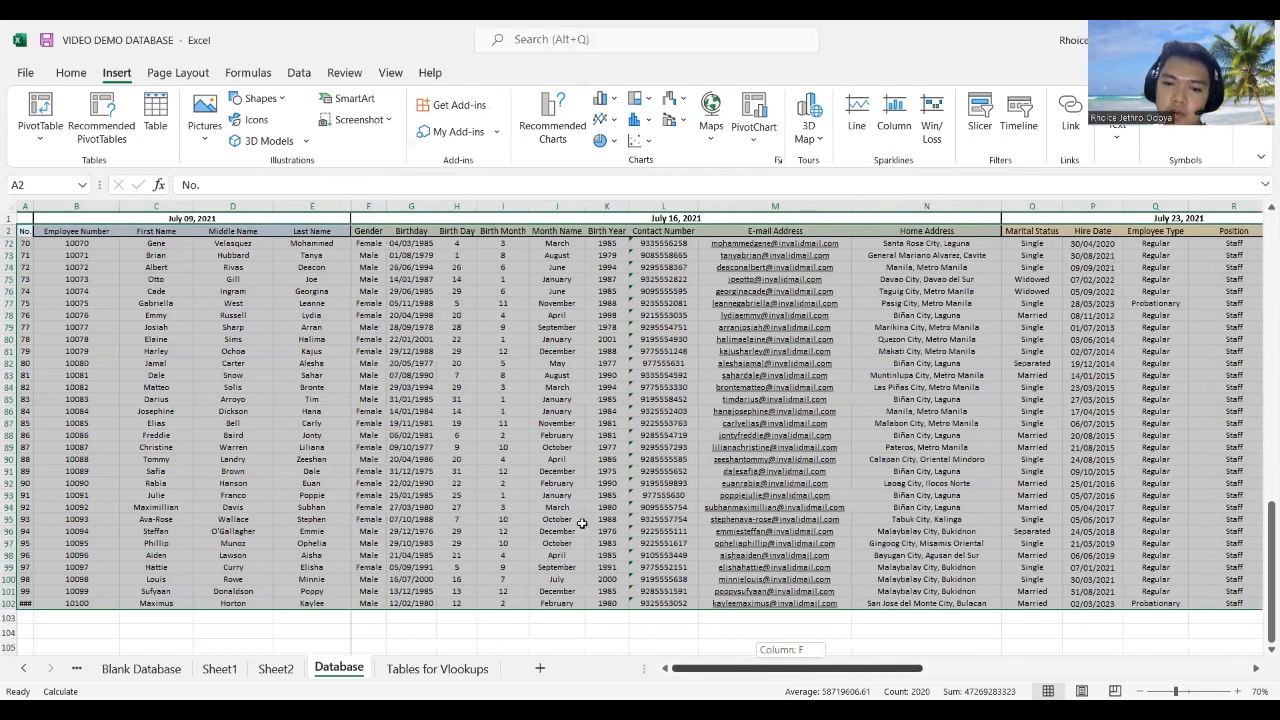
{"action": "scroll", "coordinate": [672, 387], "scroll_direction": "up", "scroll_amount": 11}
{"action": "scroll", "coordinate": [676, 387], "scroll_direction": "up", "scroll_amount": 11}
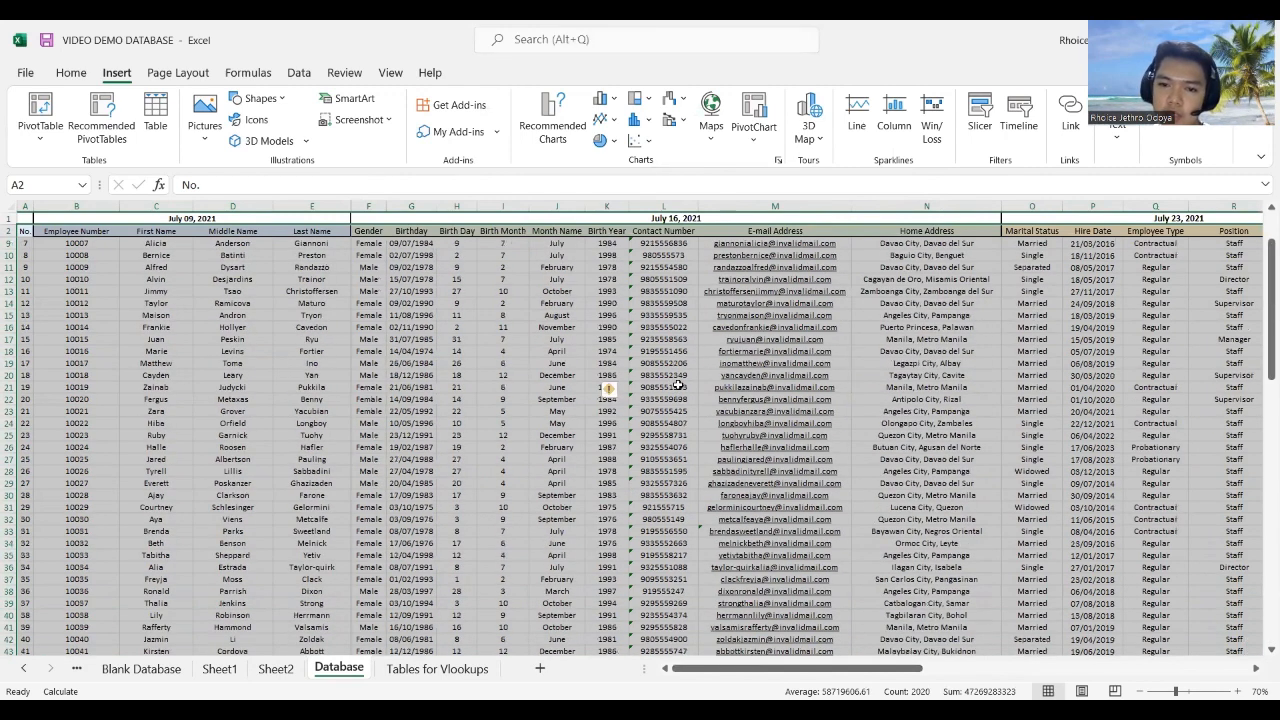
Step: Inspect the e-mail formula in M14 and the Marital Status entry rule in O9
{"action": "left_click", "coordinate": [784, 303]}
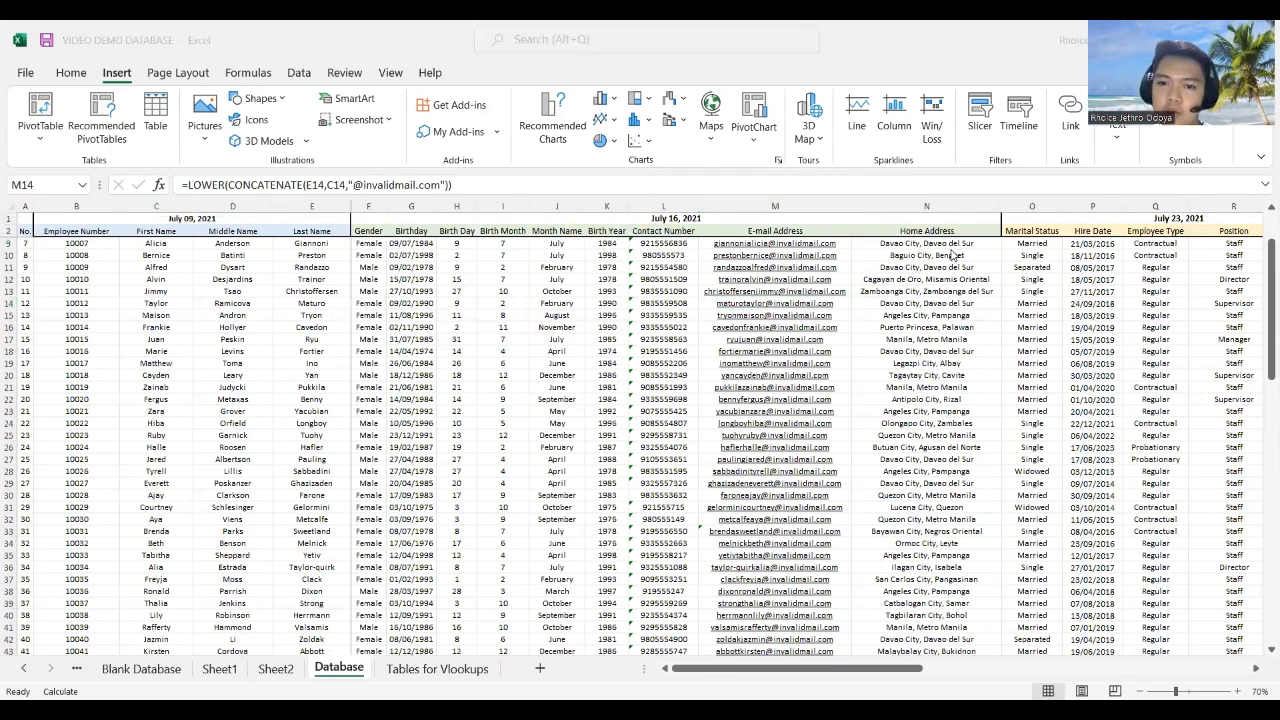
{"action": "left_click", "coordinate": [930, 279]}
{"action": "left_click", "coordinate": [1035, 255]}
{"action": "left_click", "coordinate": [1040, 243]}
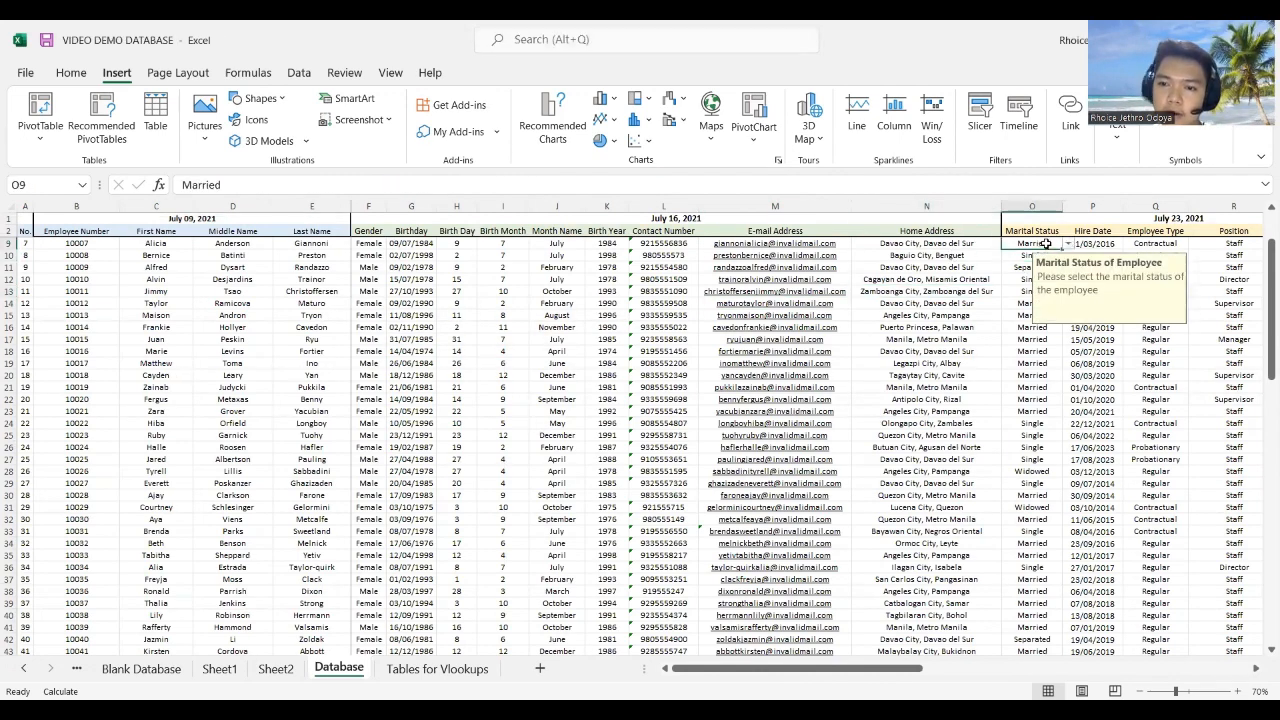
{"action": "left_click_drag", "start_coordinate": [815, 668], "coordinate": [980, 662]}
Step: Check the Employee Type rule in Q9, R9 and S9 values, and the Basic Pay lookup in T9
{"action": "left_click", "coordinate": [877, 244]}
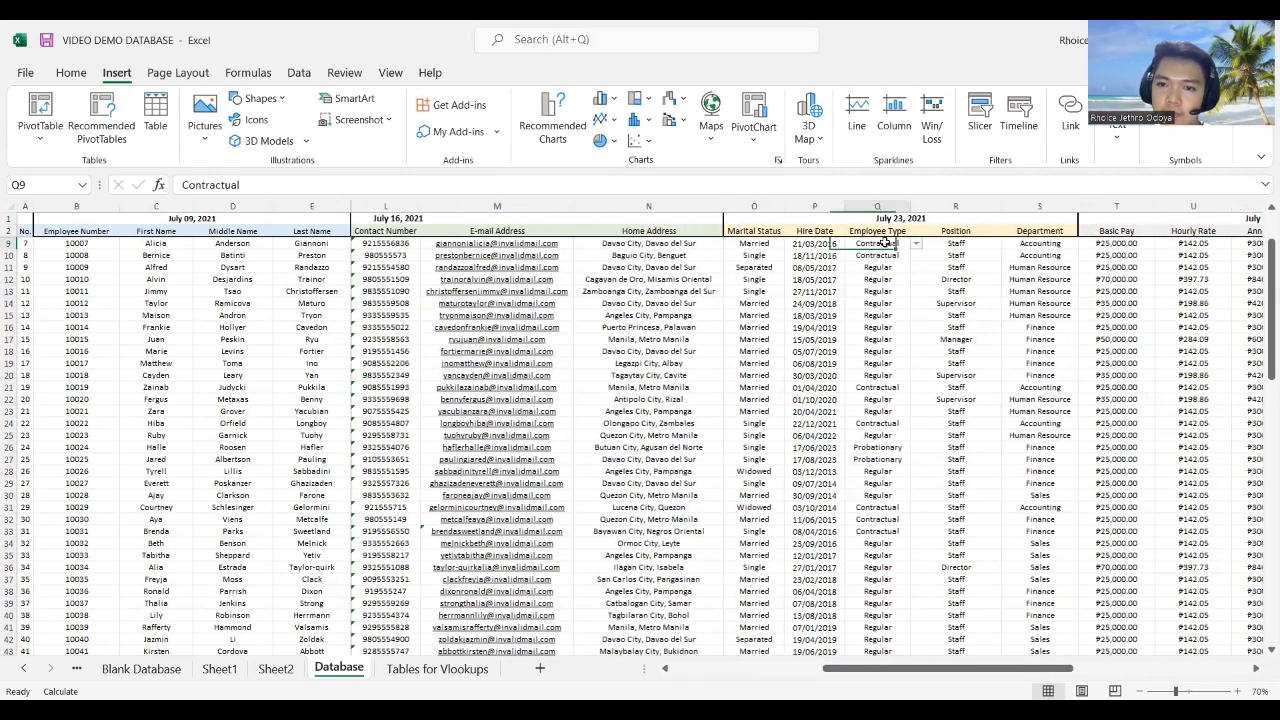
{"action": "left_click", "coordinate": [977, 249]}
{"action": "left_click", "coordinate": [1040, 244]}
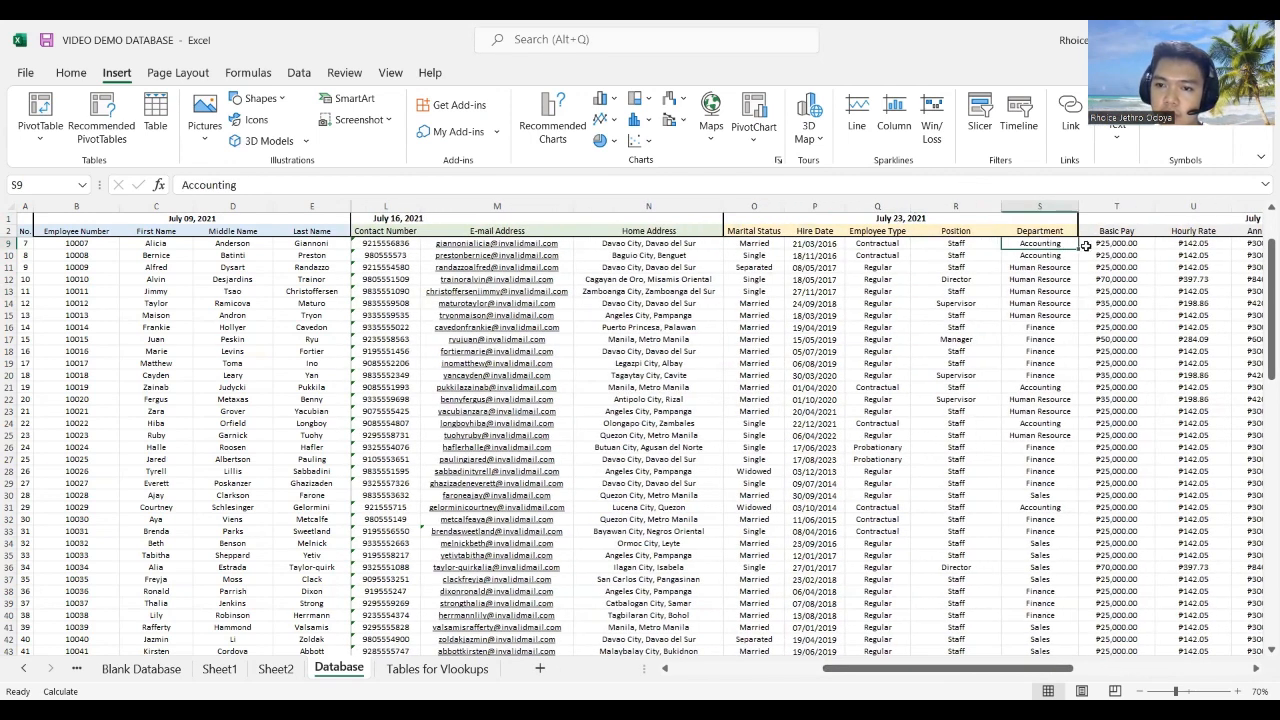
{"action": "left_click_drag", "start_coordinate": [1052, 672], "coordinate": [1226, 670]}
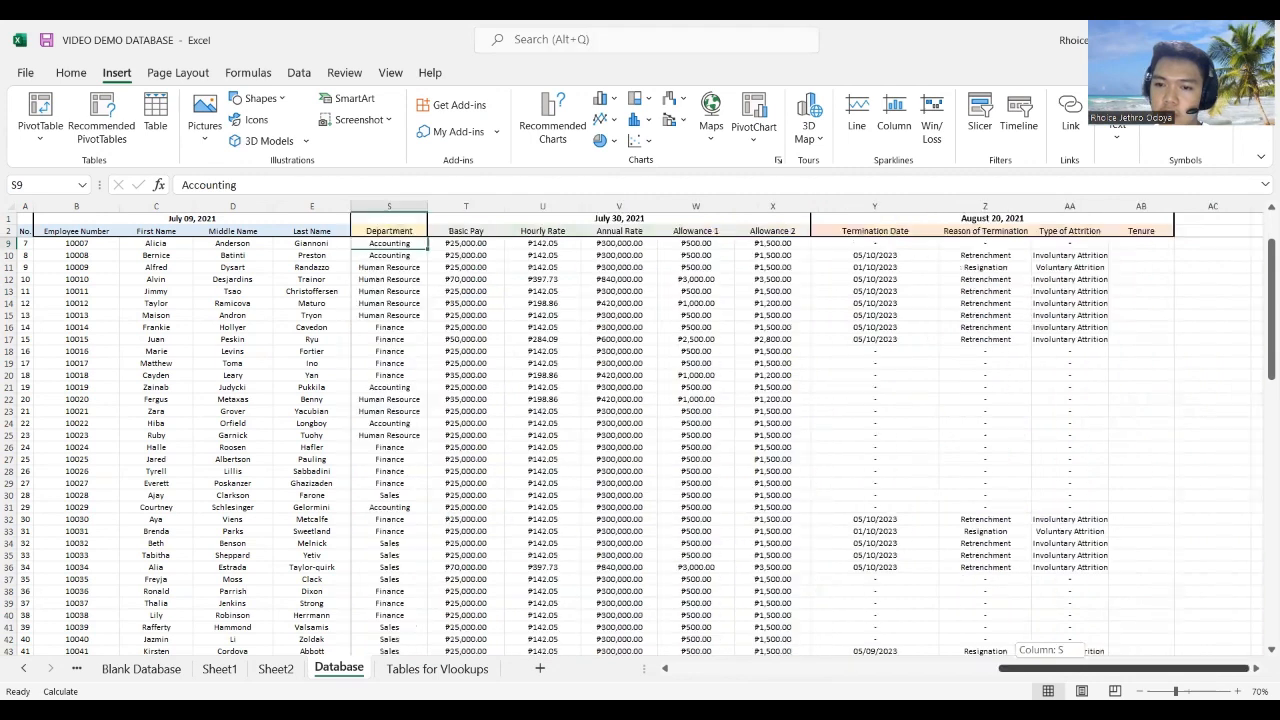
{"action": "left_click_drag", "start_coordinate": [1010, 675], "coordinate": [1198, 674]}
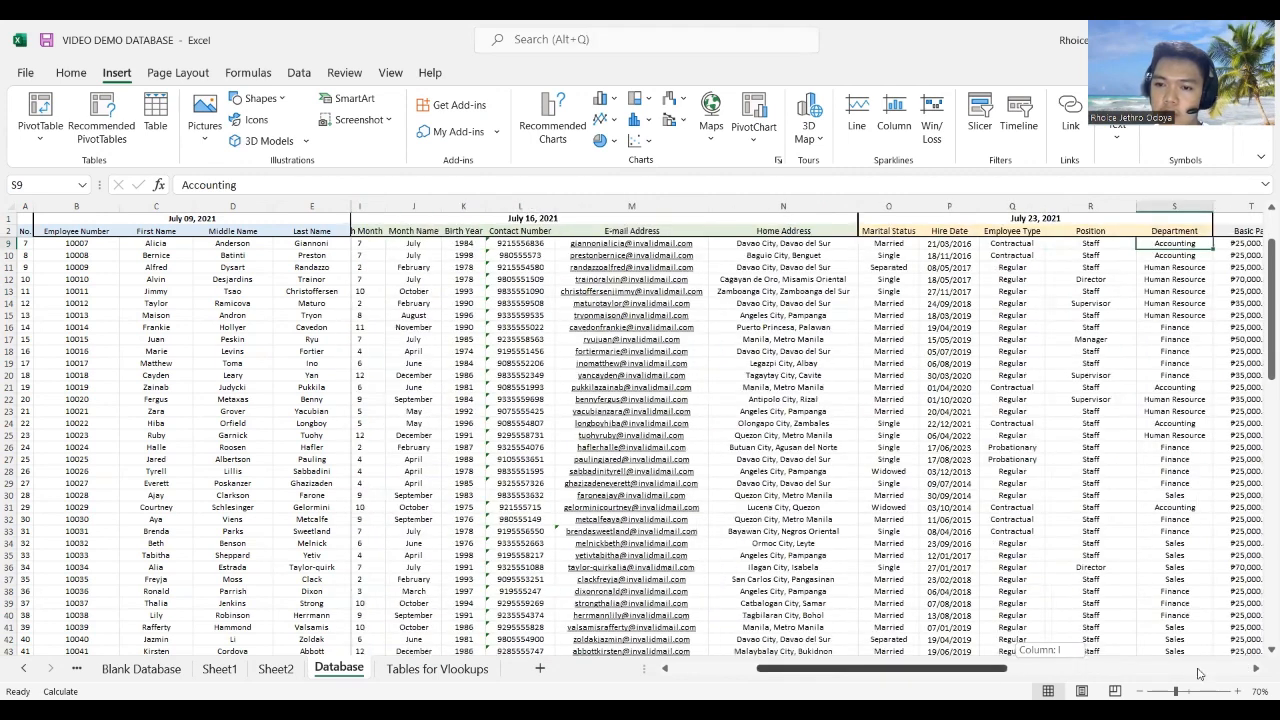
{"action": "left_click", "coordinate": [471, 241]}
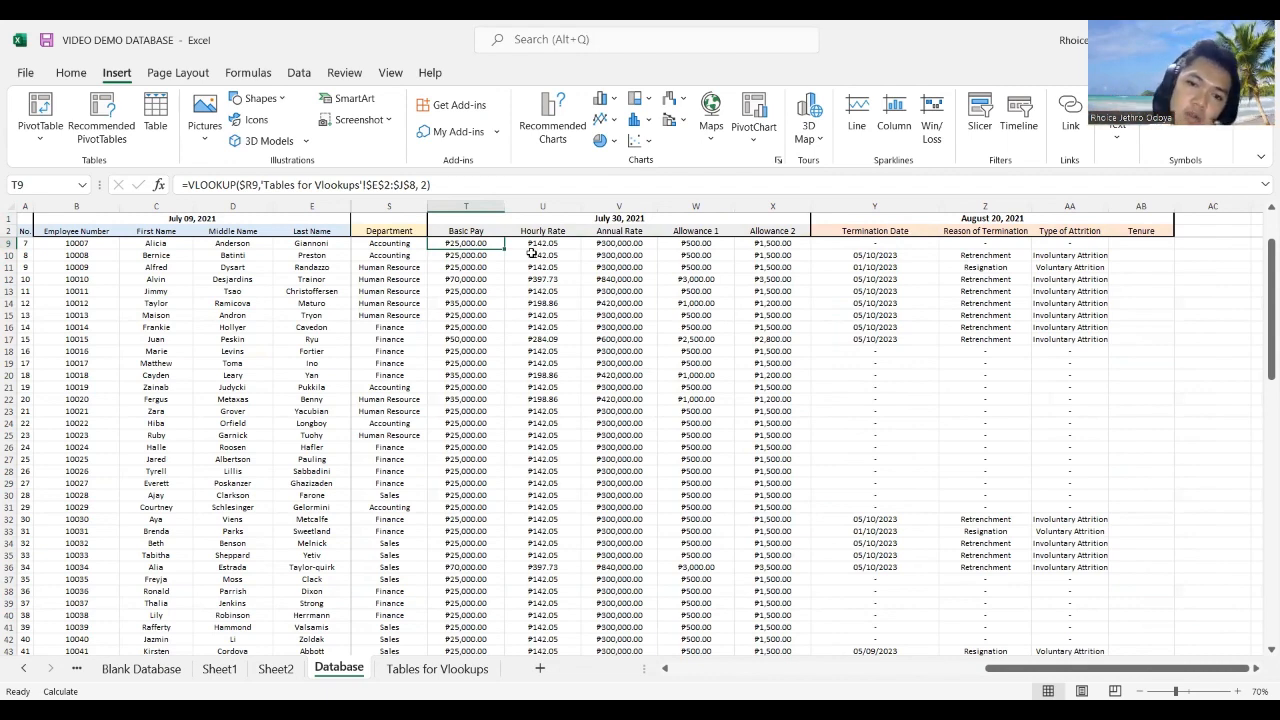
{"action": "left_click_drag", "start_coordinate": [1079, 670], "coordinate": [326, 612]}
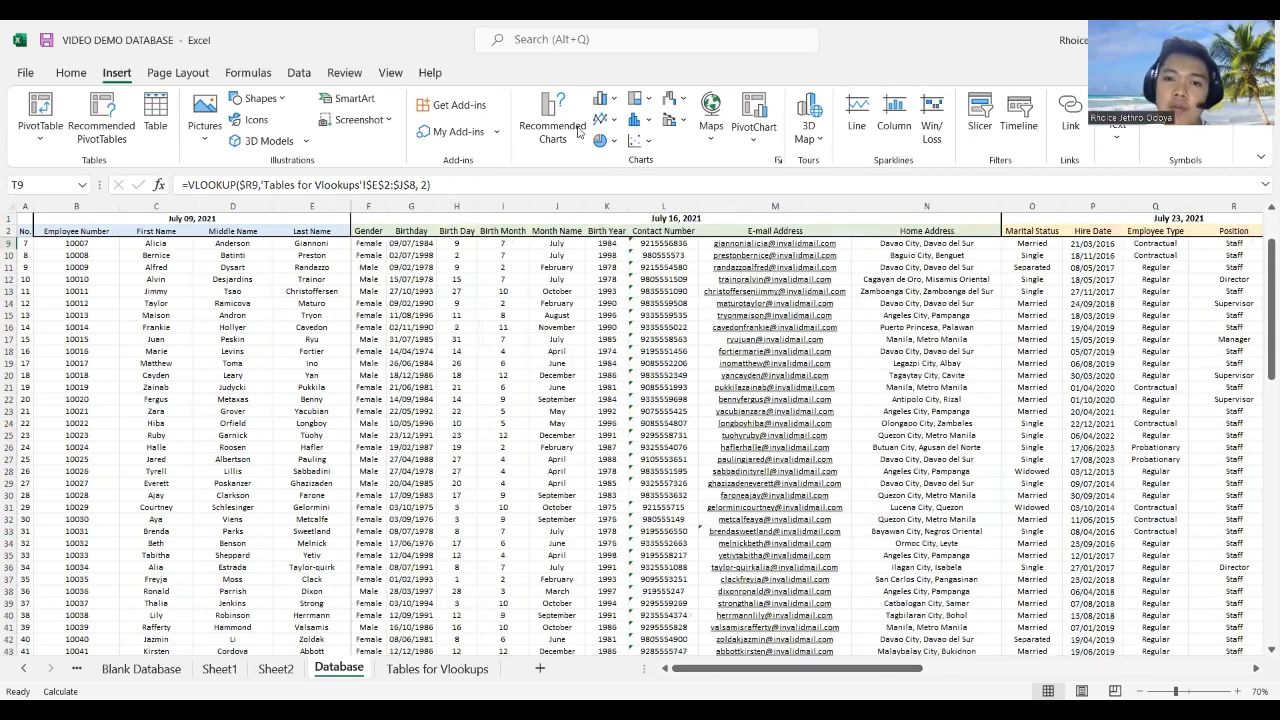